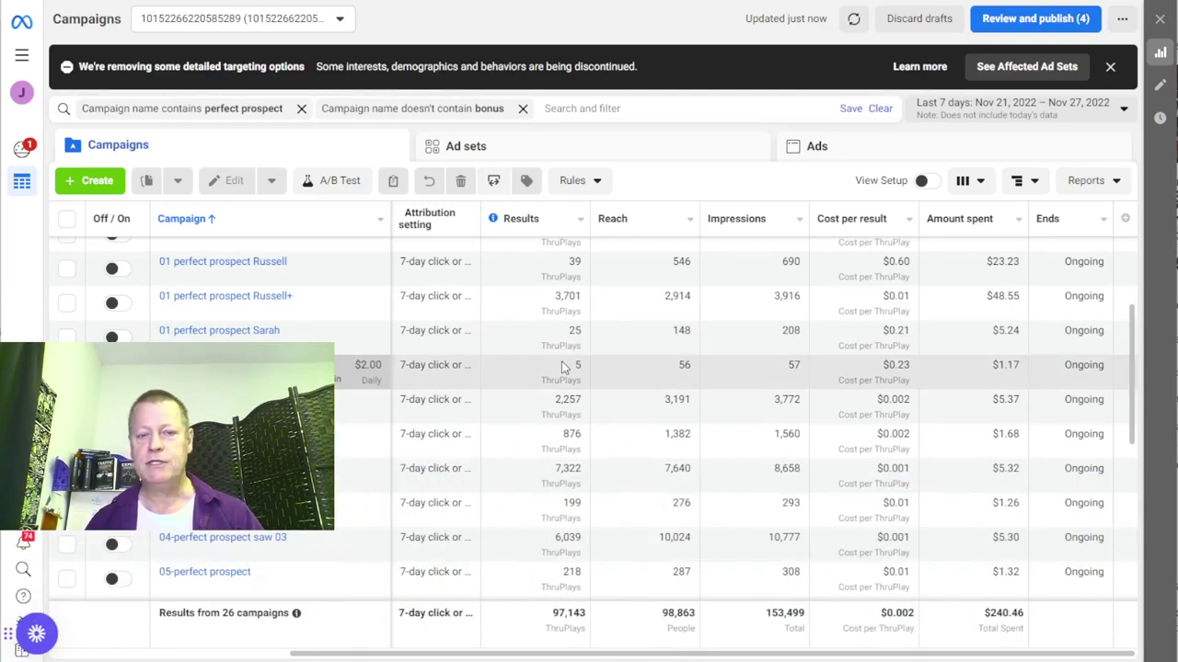
Step: Examine the results, cost per result and amount spent of the perfect prospect campaigns, including the totals row
scroll(563, 445, "down", 3)
scroll(563, 445, "down", 1)
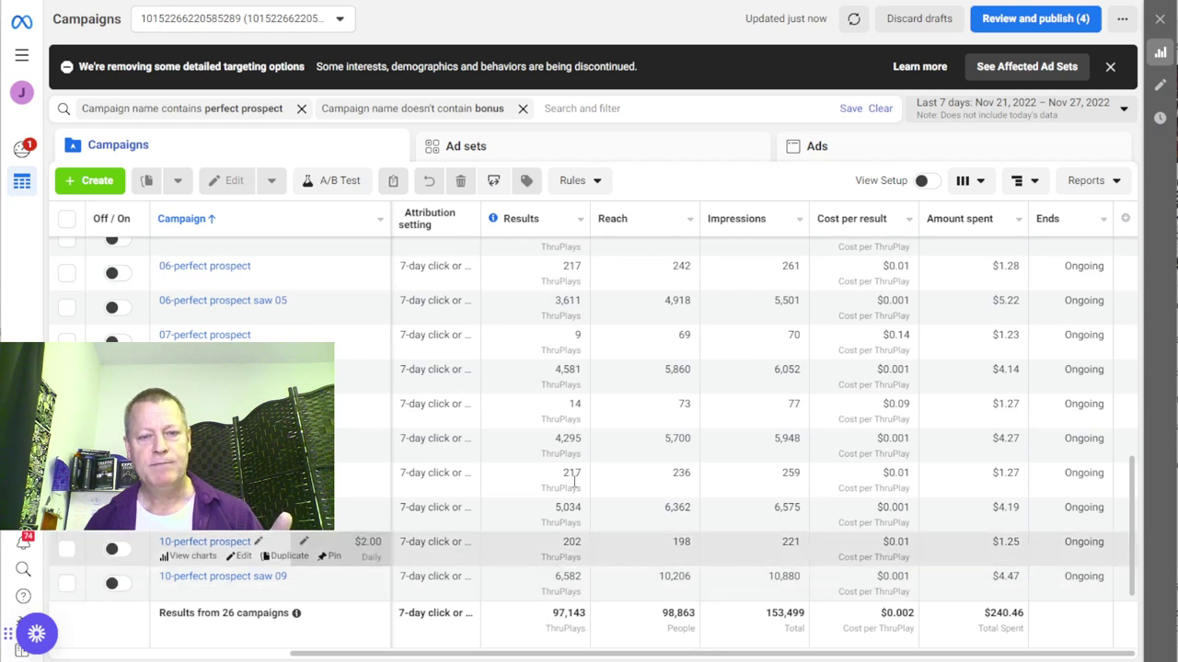
mouse_move(496, 225)
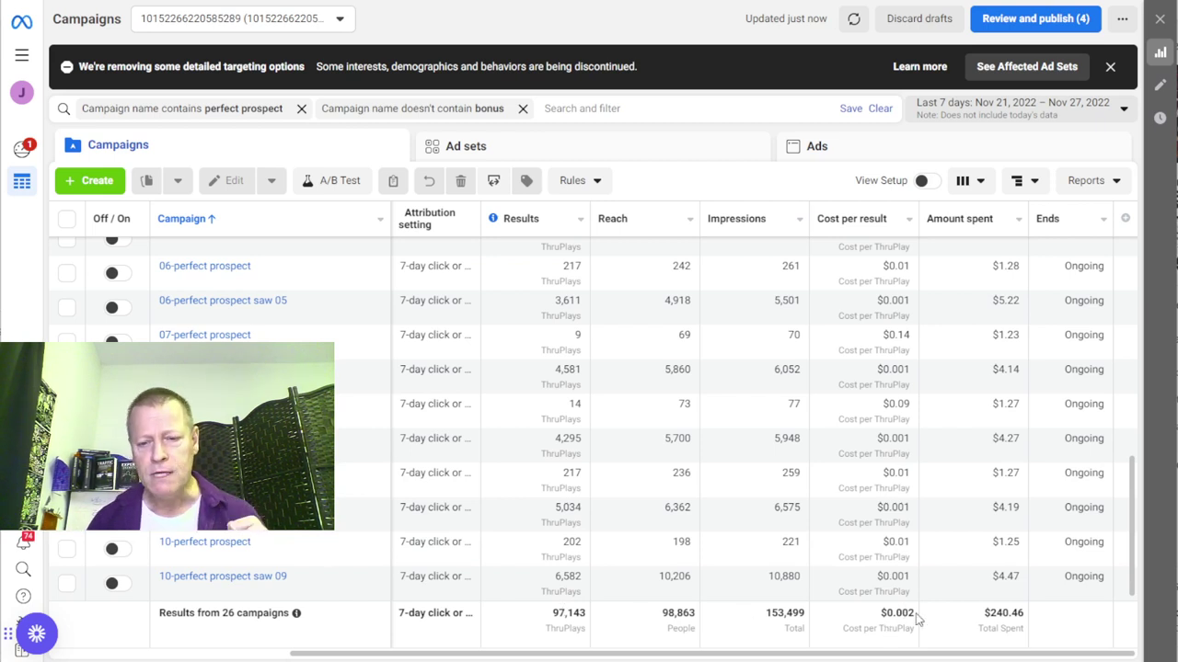
left_click_drag(917, 620, 910, 614)
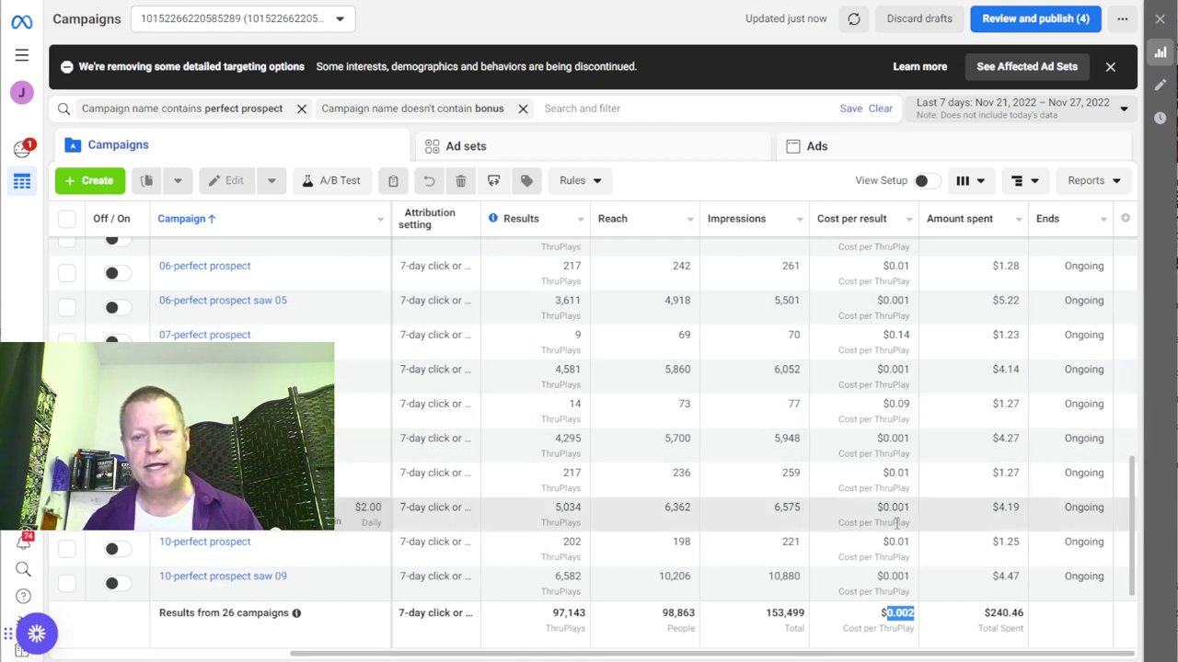
scroll(894, 586, "up", 3)
scroll(894, 586, "up", 3)
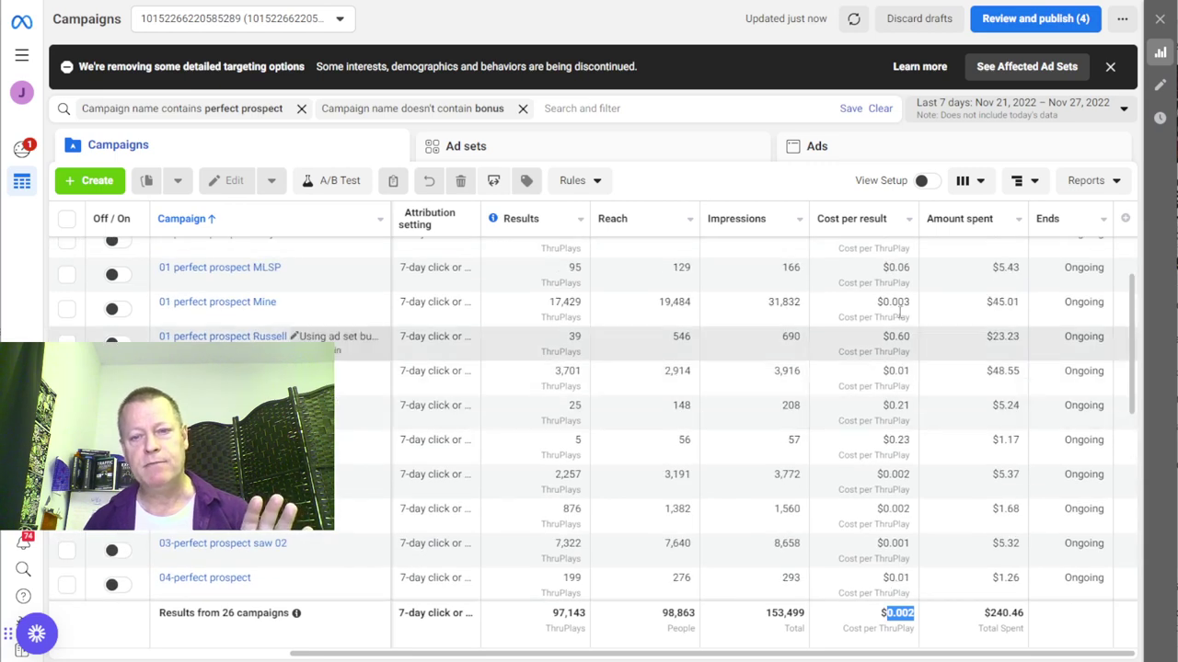
scroll(898, 391, "up", 2)
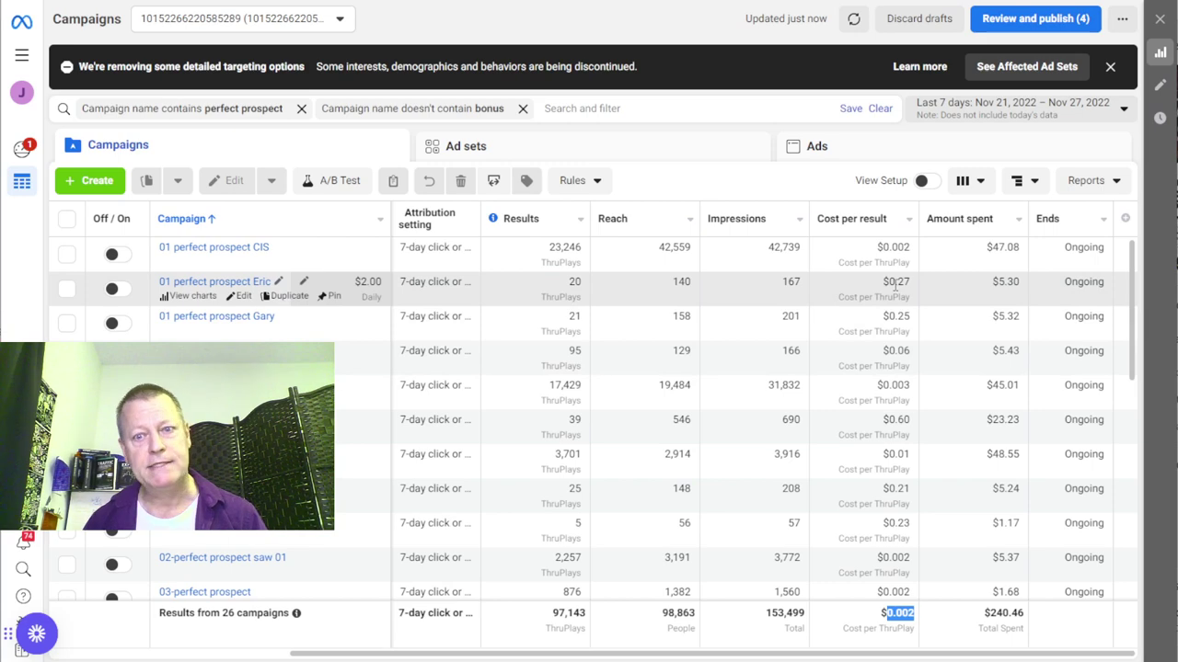
scroll(884, 451, "down", 6)
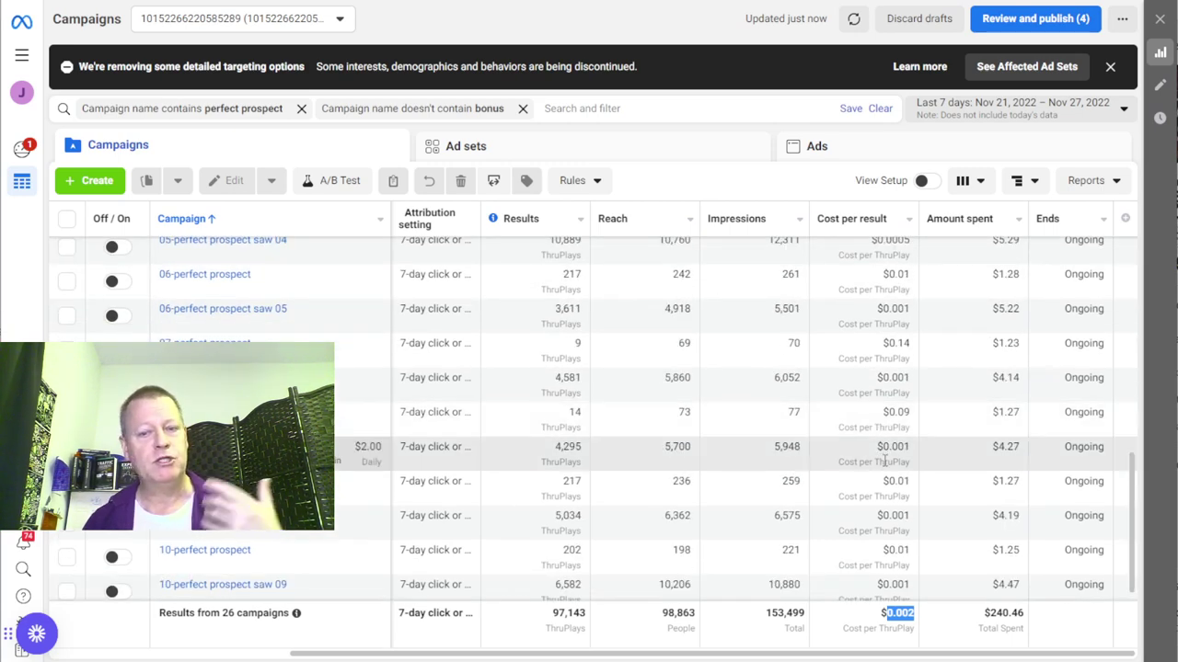
left_click_drag(889, 447, 915, 465)
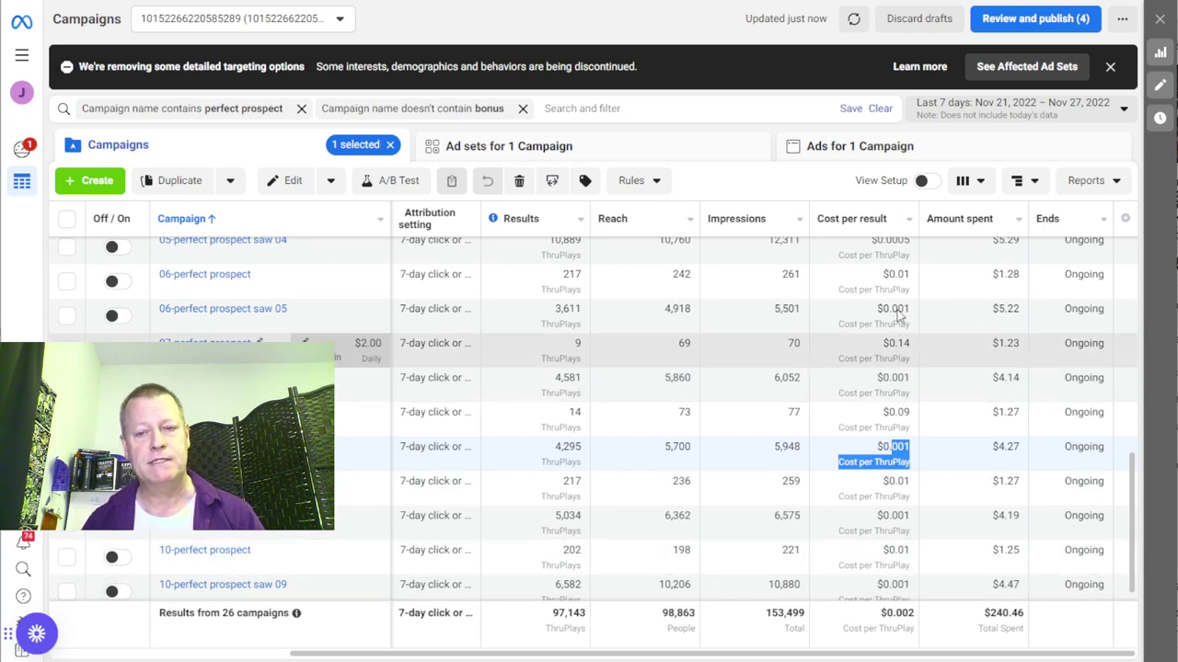
scroll(881, 552, "up", 3)
scroll(880, 552, "up", 5)
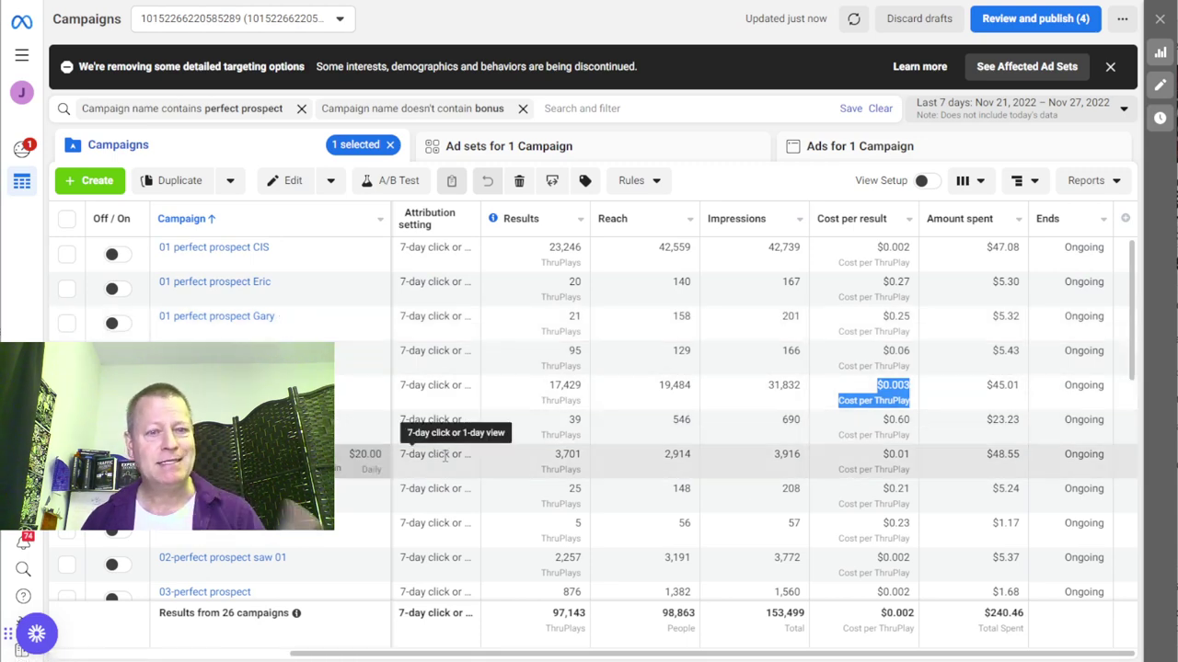
scroll(640, 501, "down", 3)
scroll(641, 501, "up", 3)
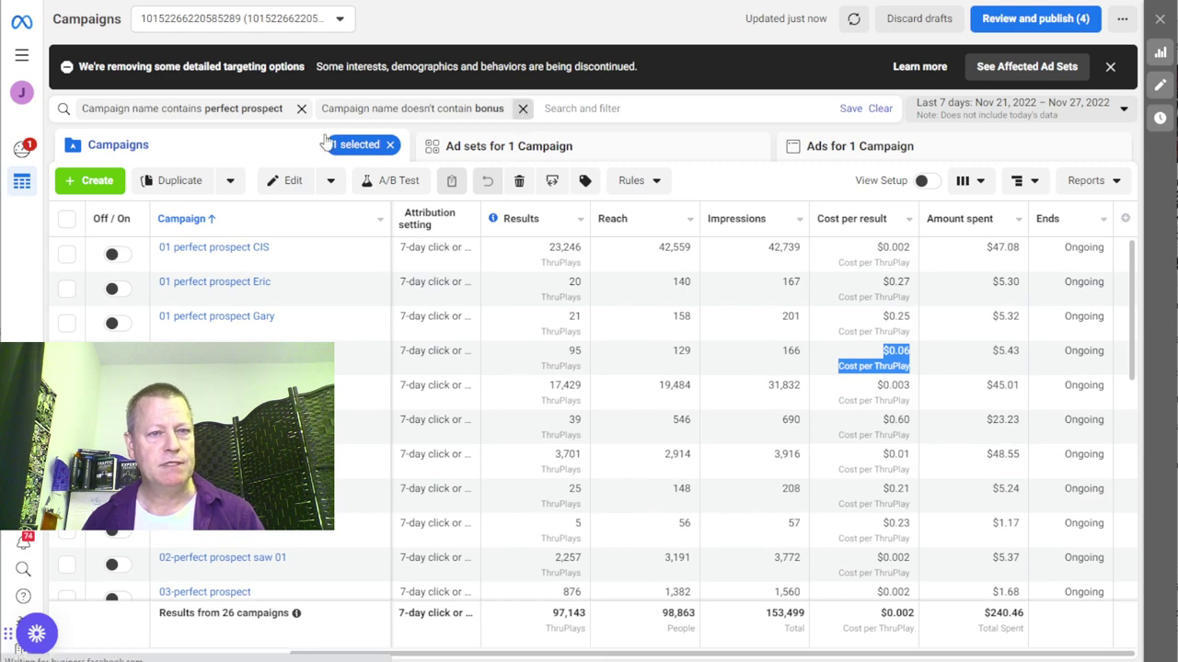
Step: Replace the current campaign filters with one for campaign names containing "AGU workshop"
left_click(522, 107)
key("BackSpace")
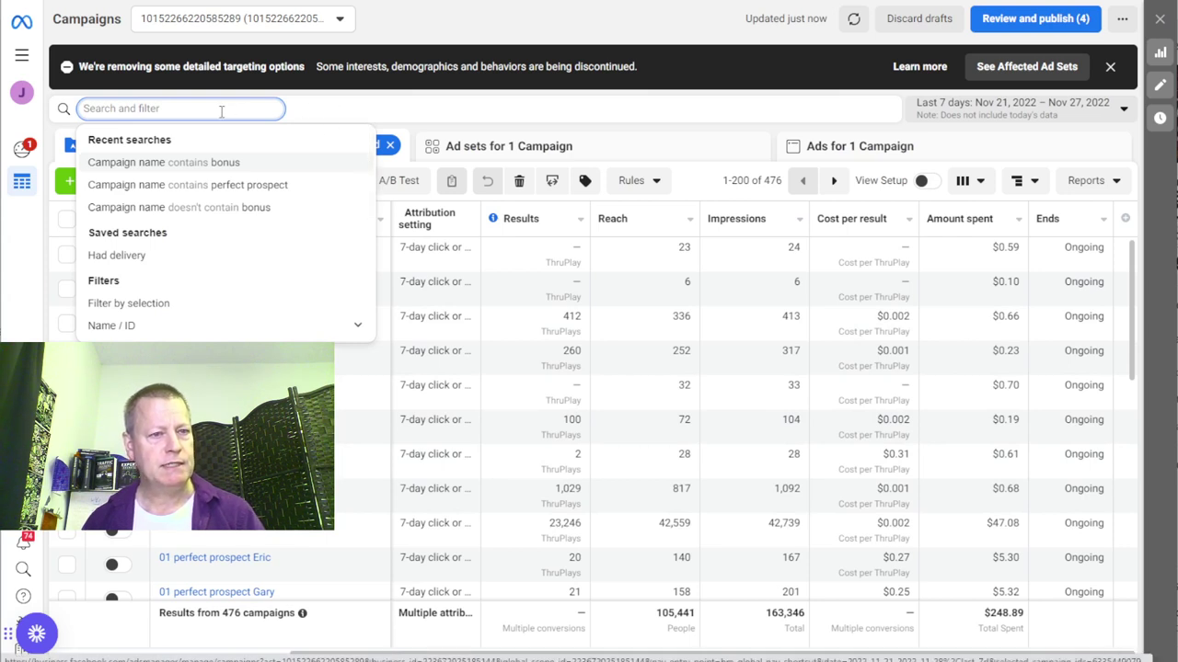
type("AGU workshop")
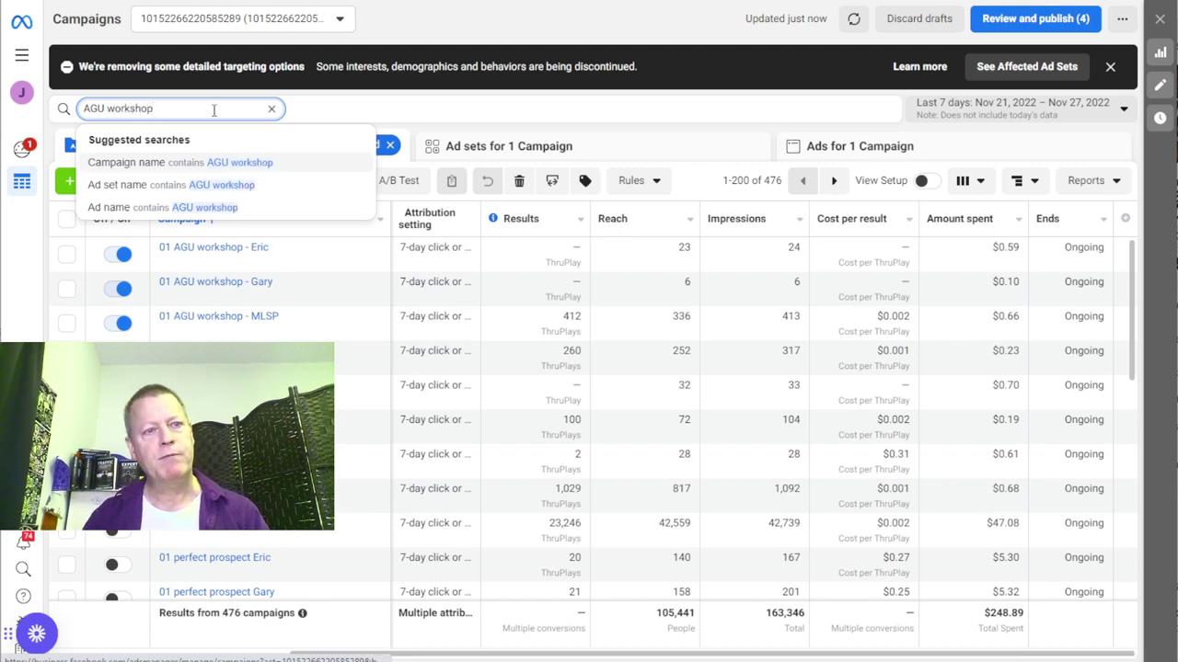
key("Return")
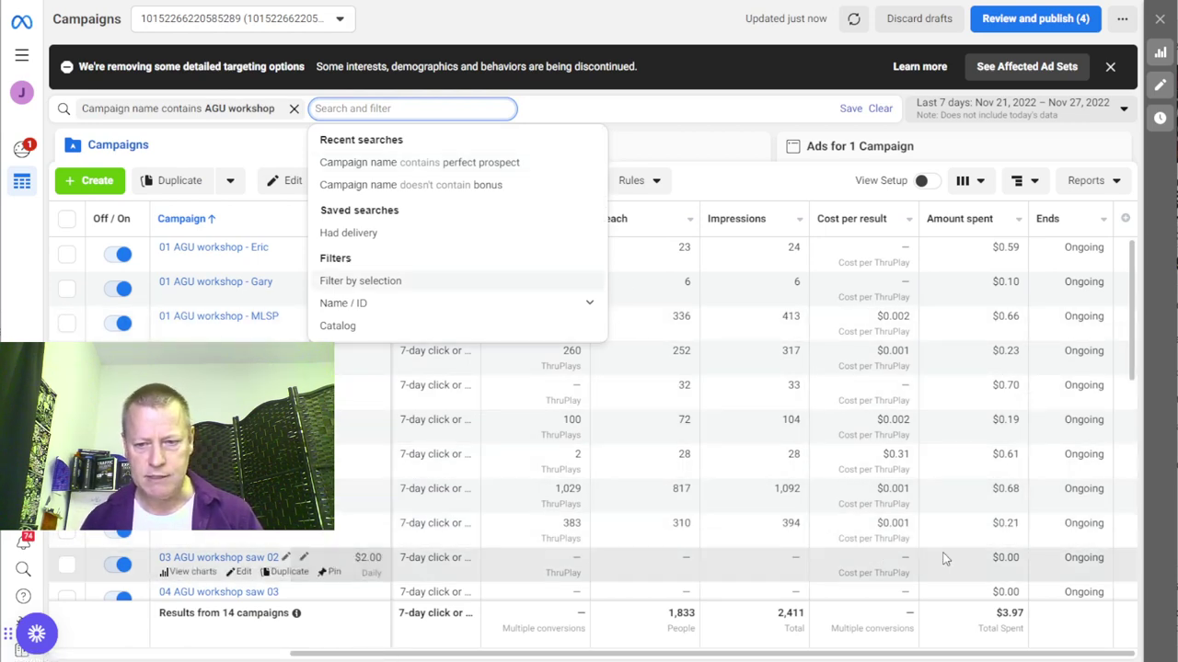
Step: Change the reporting date range for the AGU workshop campaigns to Yesterday
scroll(952, 553, "down", 2)
scroll(963, 542, "up", 2)
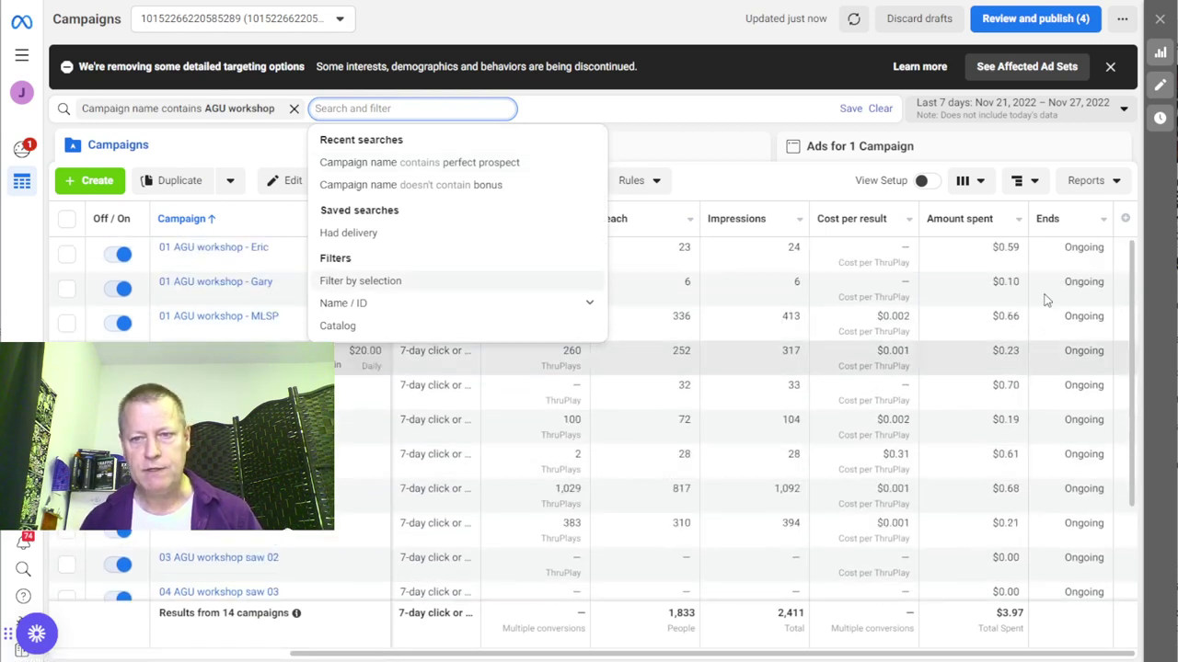
left_click(1035, 109)
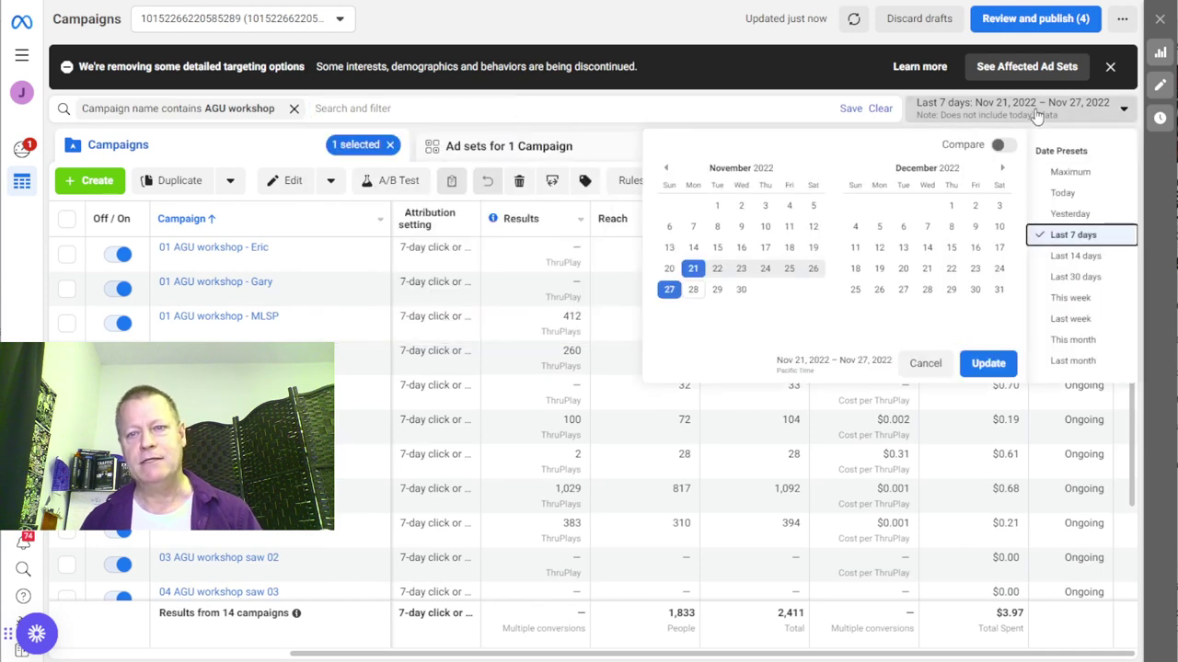
left_click(1069, 215)
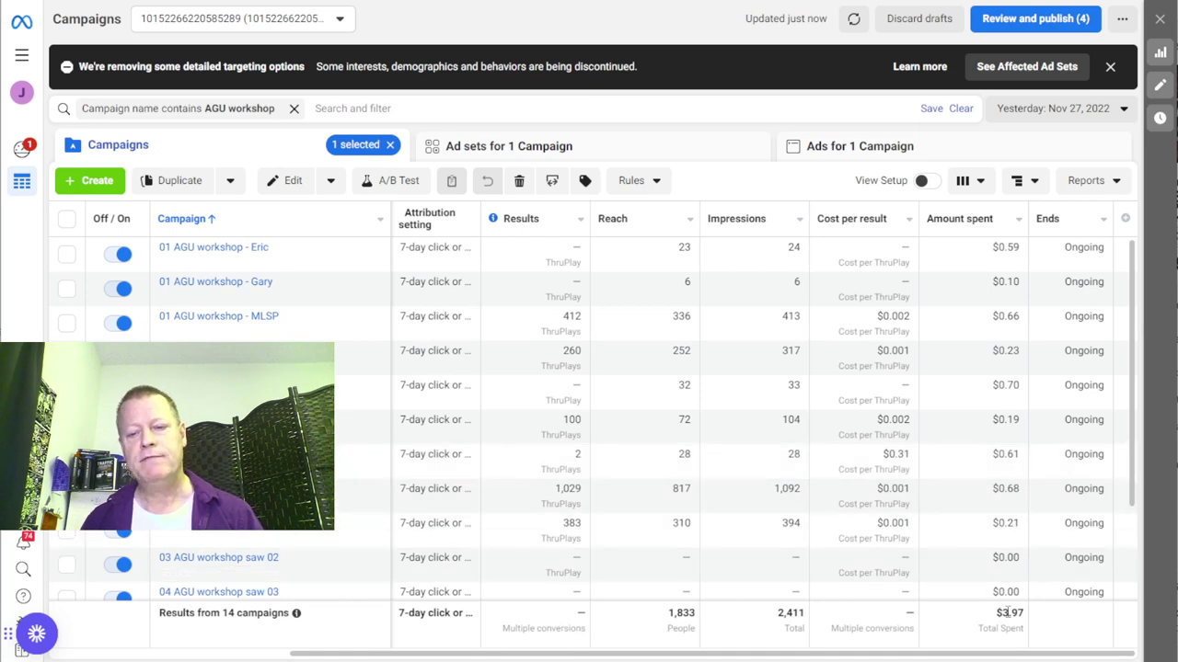
Step: Review yesterday's results, cost per result and amount spent across the AGU workshop campaigns
scroll(1013, 609, "down", 2)
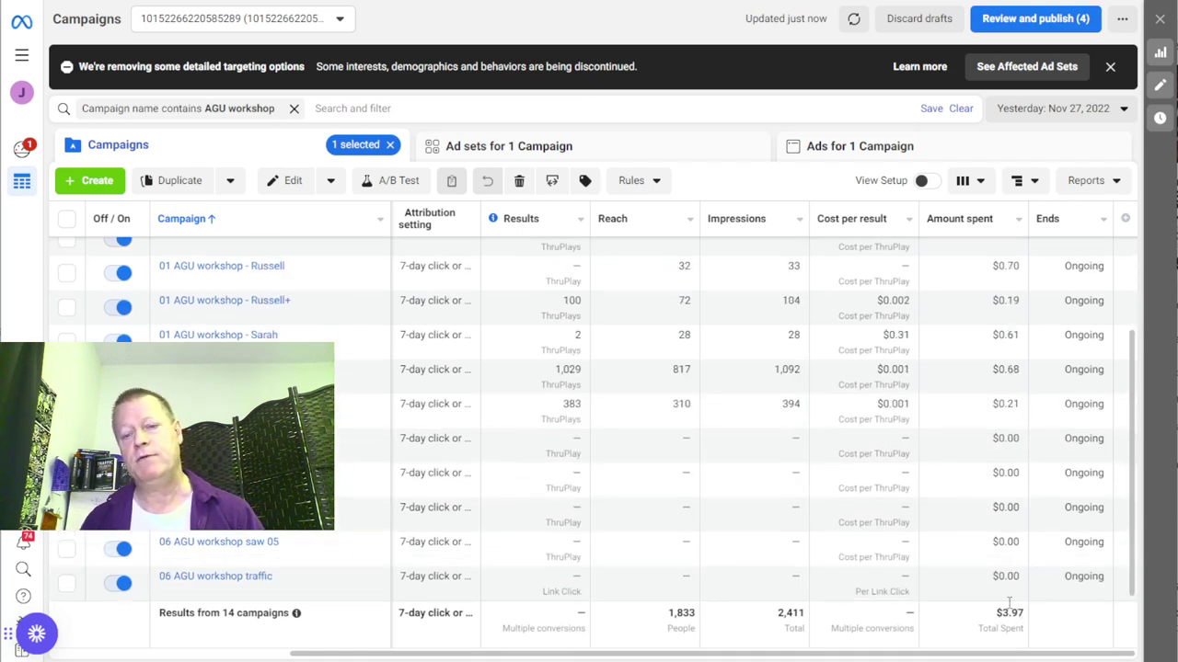
scroll(1013, 609, "up", 2)
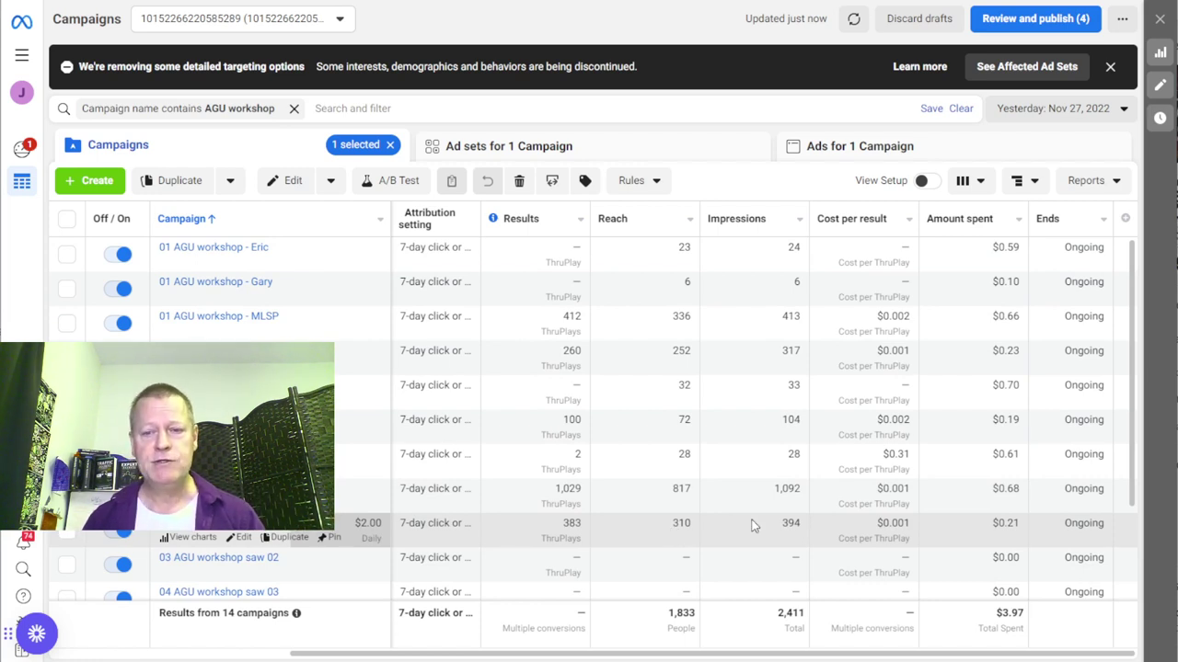
scroll(939, 478, "down", 2)
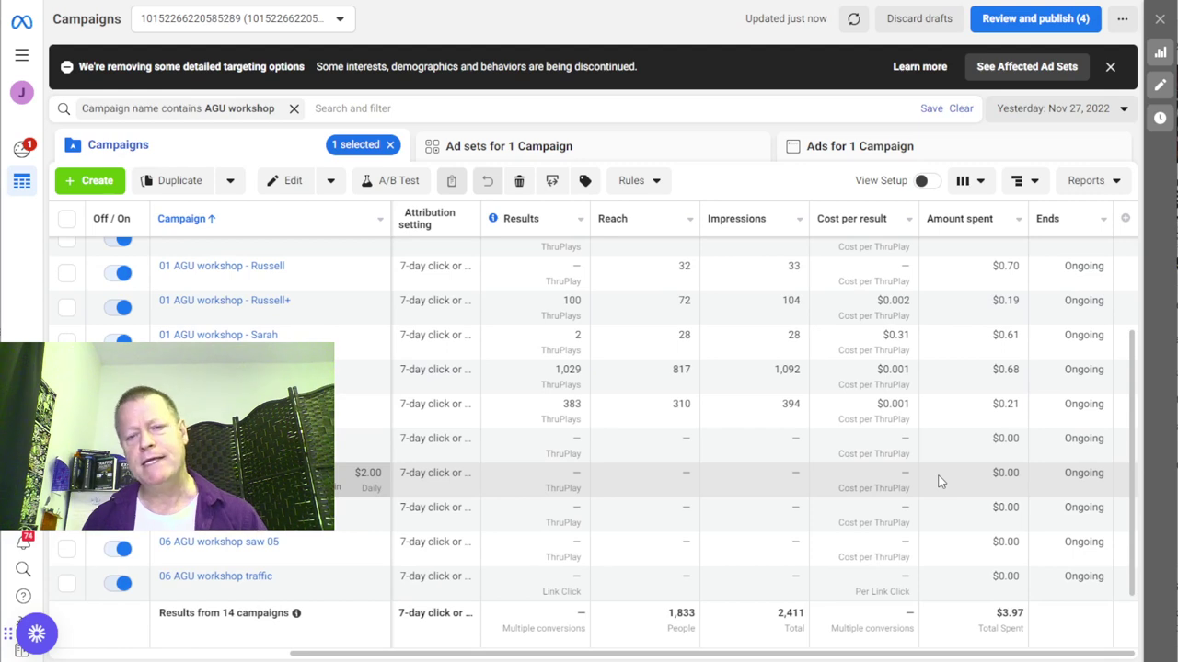
scroll(942, 487, "up", 3)
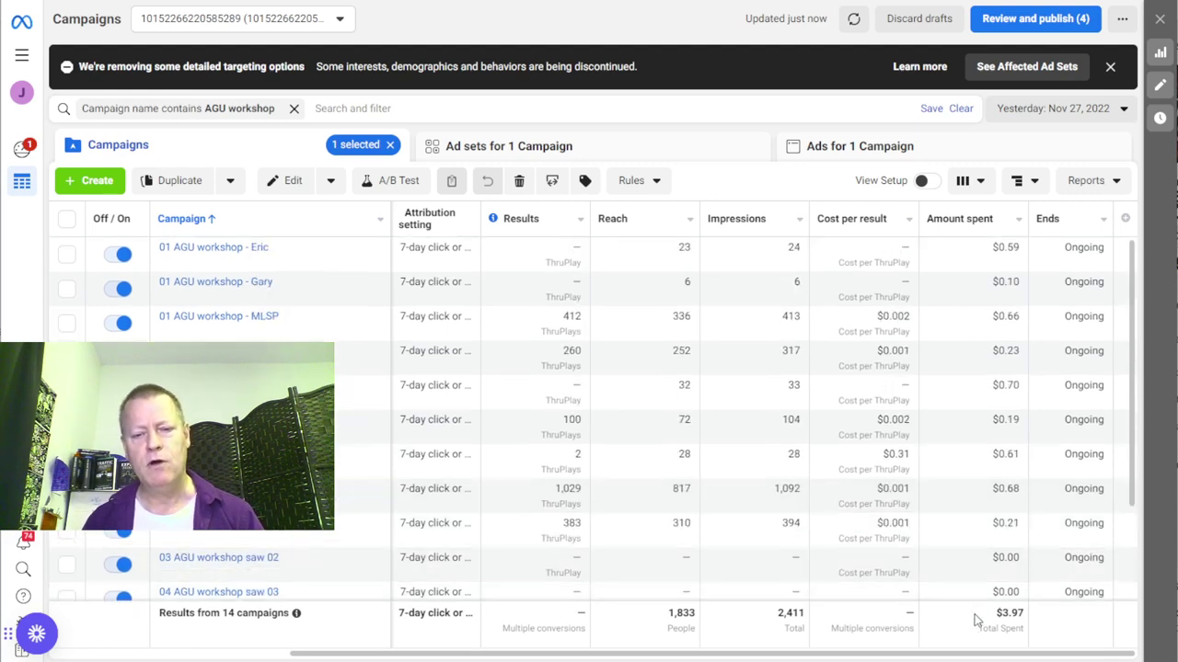
scroll(974, 618, "down", 3)
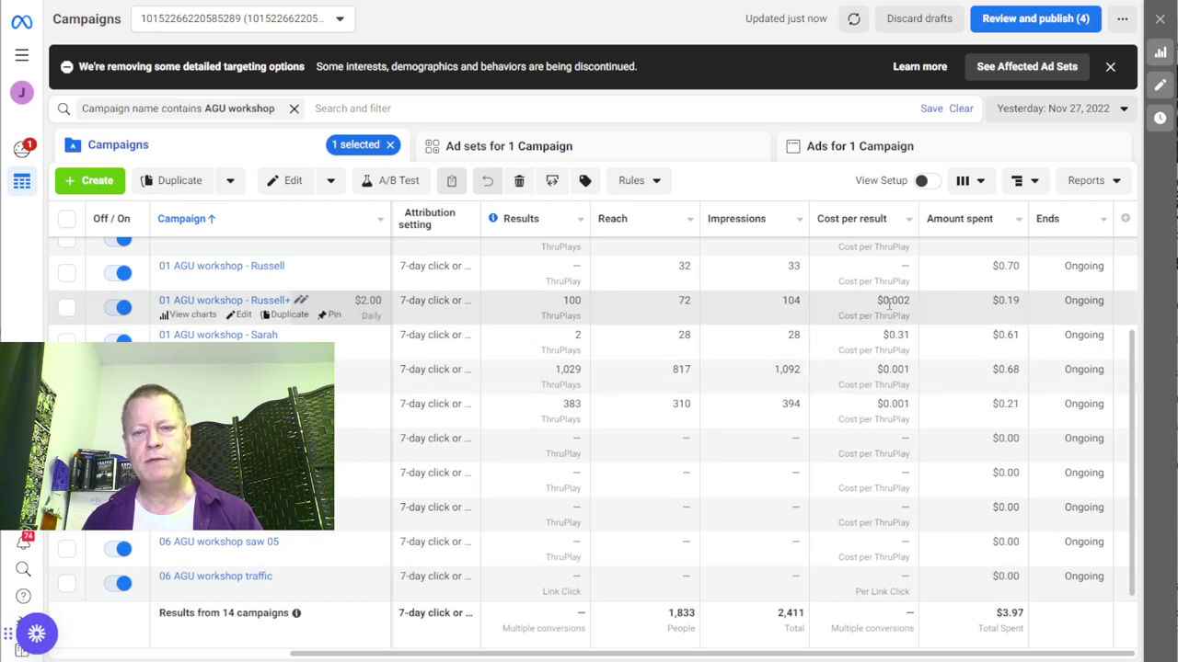
scroll(905, 348, "up", 2)
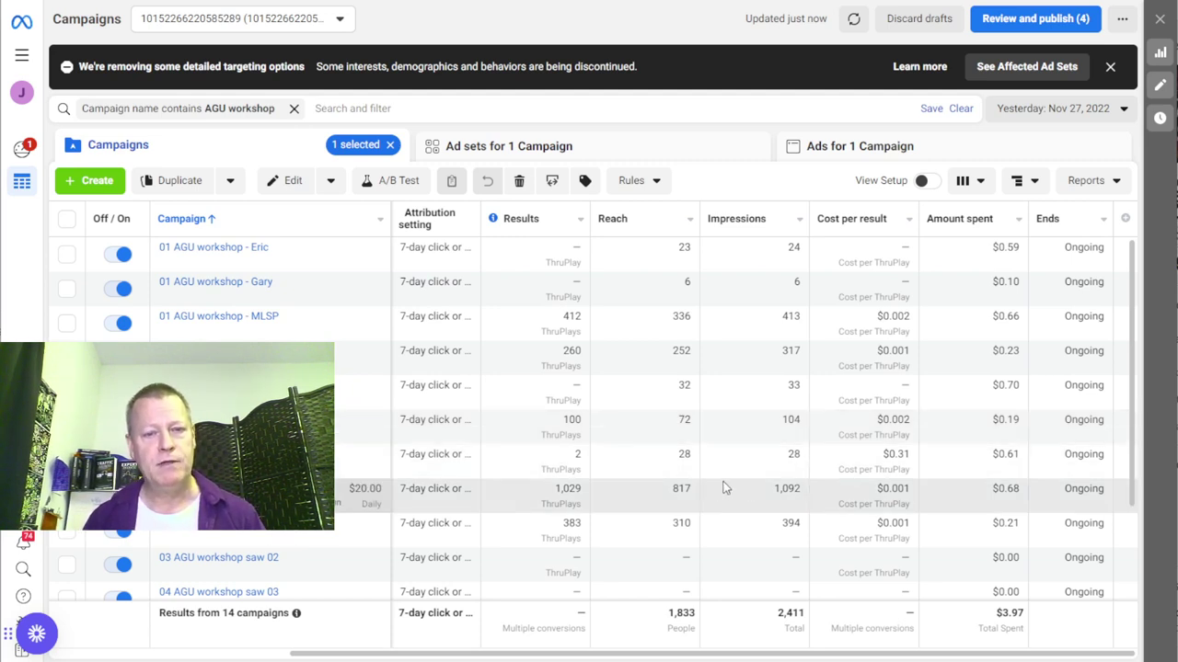
scroll(723, 488, "down", 2)
scroll(589, 465, "up", 2)
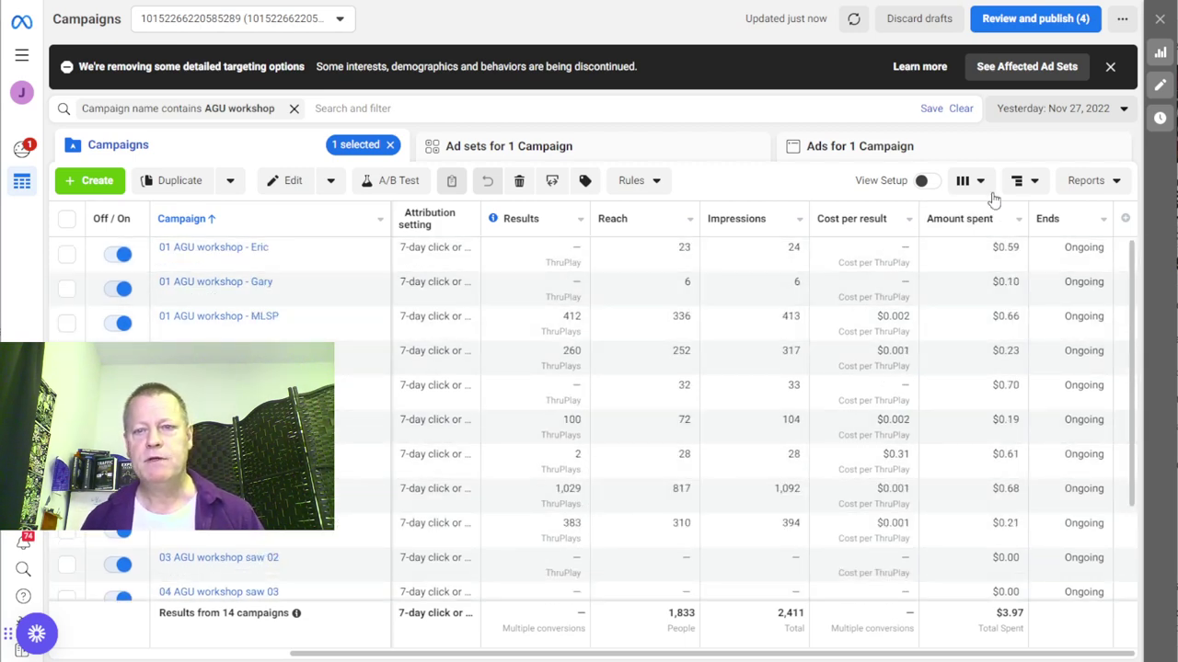
Step: Switch the campaign table to the Engagement column set and check link clicks and cost per link click for the AGU workshop campaigns
left_click(981, 185)
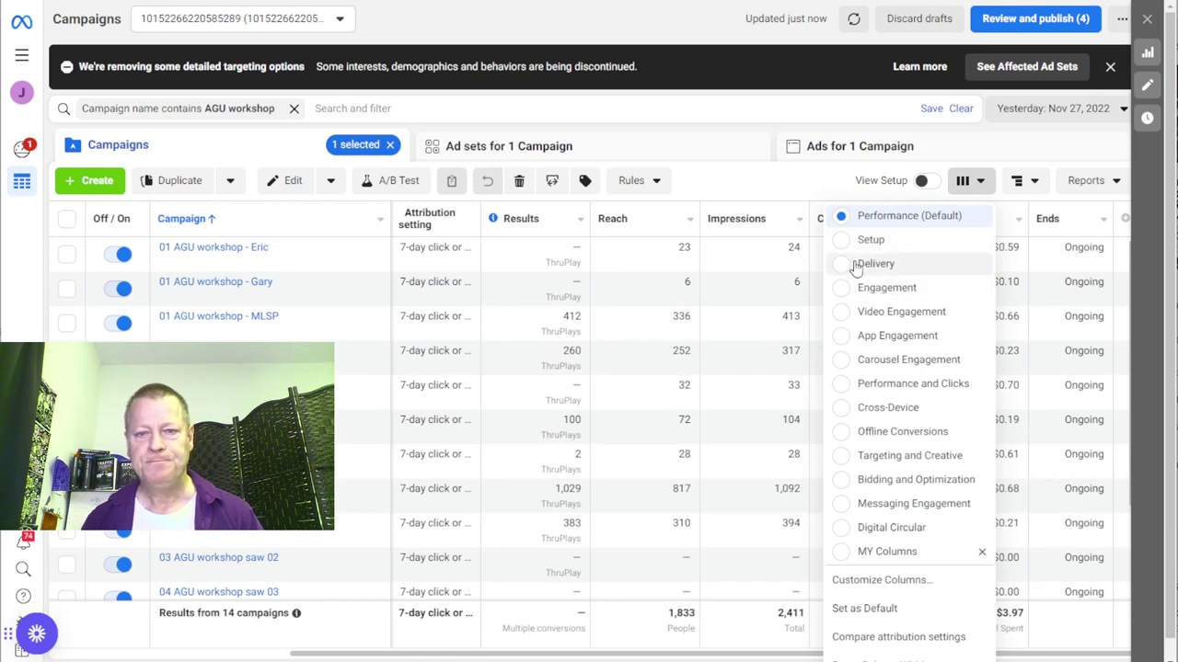
left_click(875, 291)
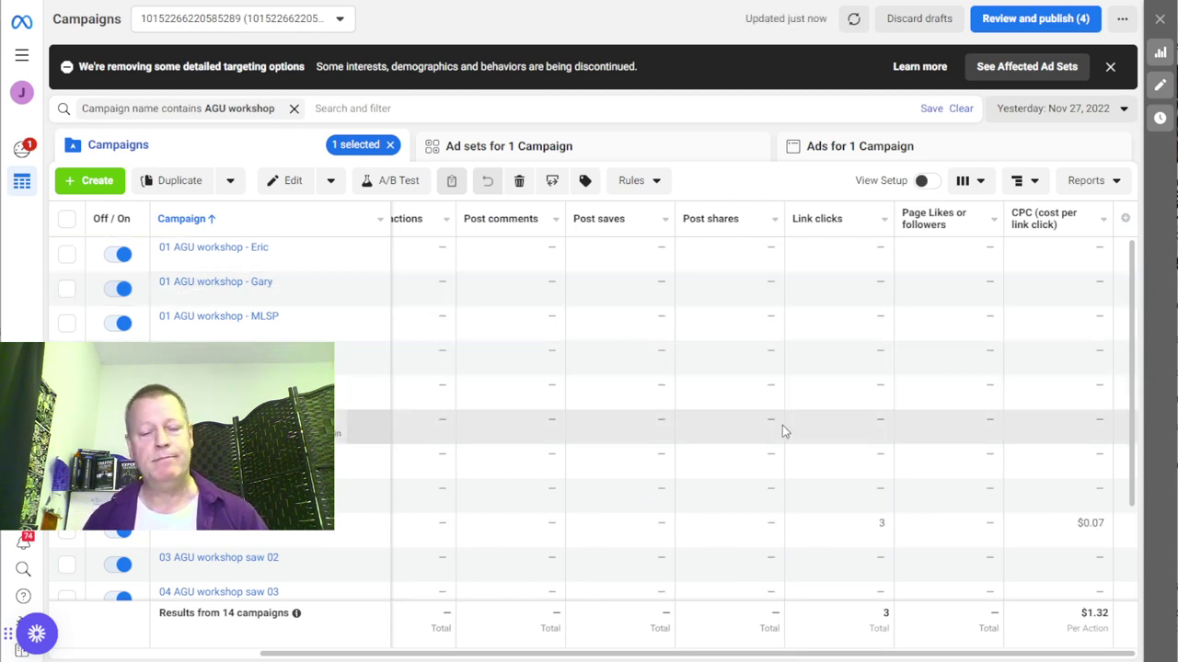
scroll(1009, 452, "down", 2)
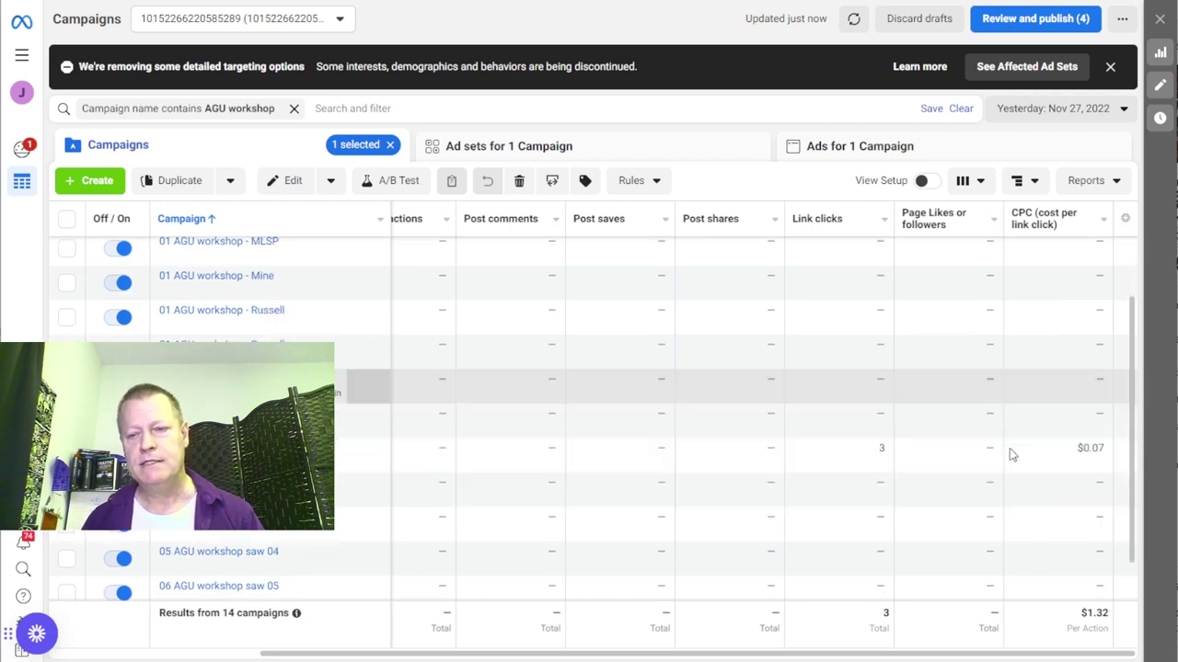
scroll(1028, 452, "up", 1)
scroll(1030, 454, "down", 1)
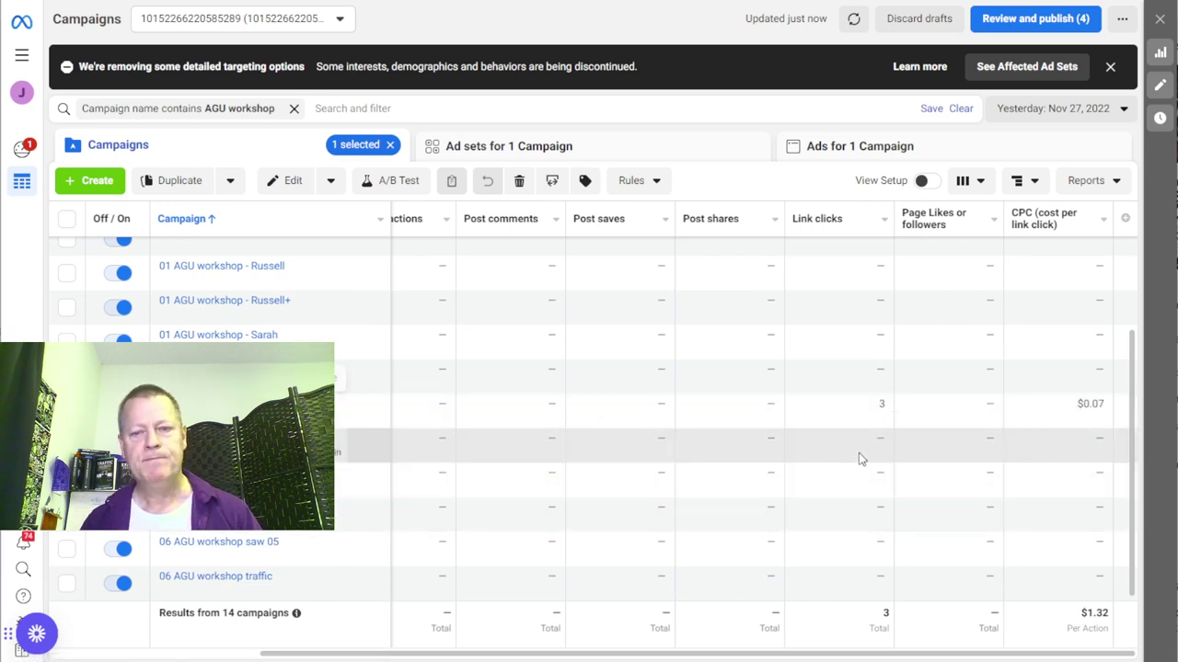
scroll(860, 457, "up", 2)
scroll(860, 454, "down", 2)
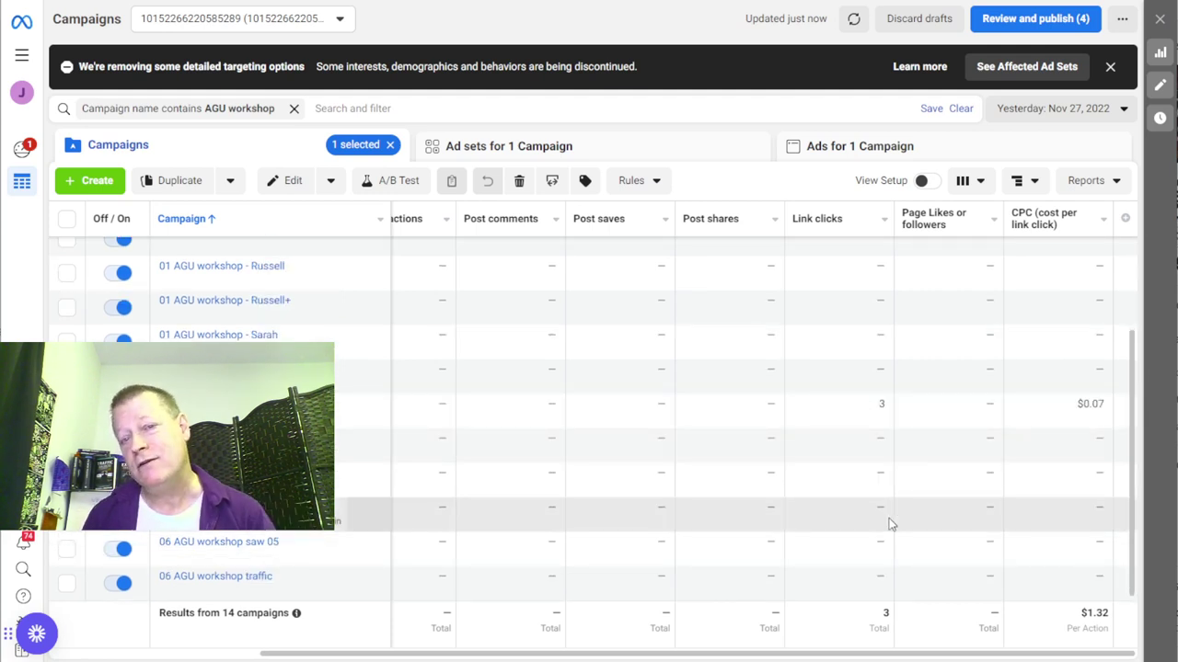
Step: Replace the AGU workshop filter with the recent search for campaign names containing "perfect prospect"
left_click(293, 107)
left_click(239, 108)
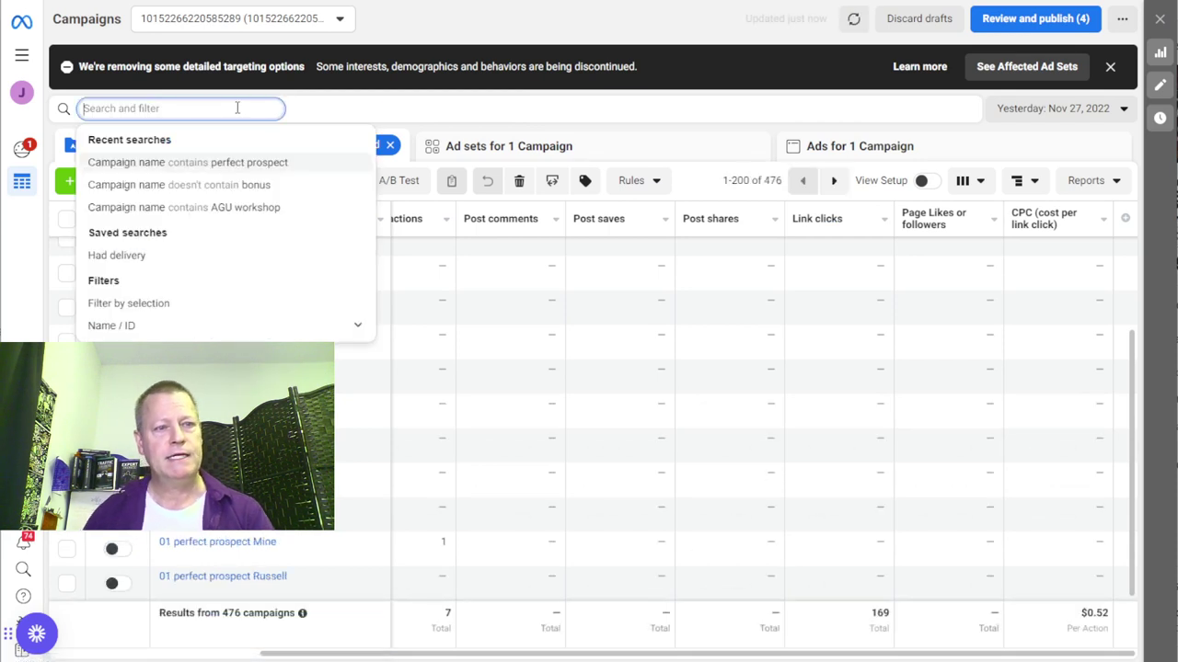
left_click(229, 166)
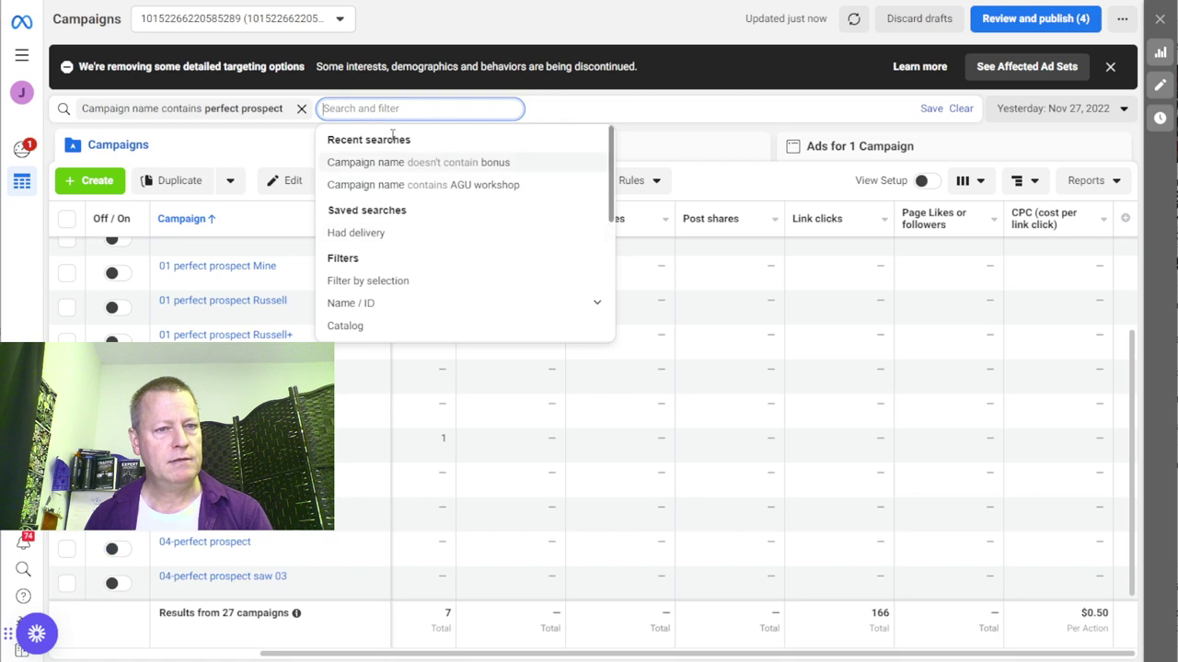
left_click(644, 249)
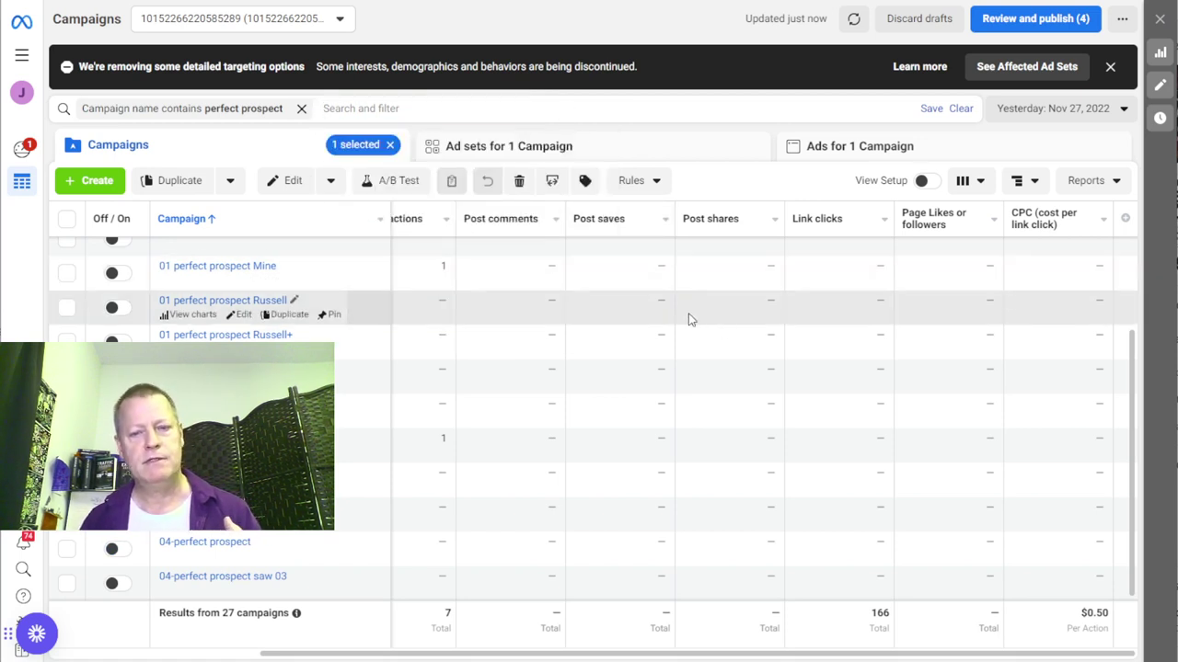
Step: Examine page engagement, post reactions, link clicks and cost per link click across the perfect prospect campaigns
scroll(1005, 503, "down", 5)
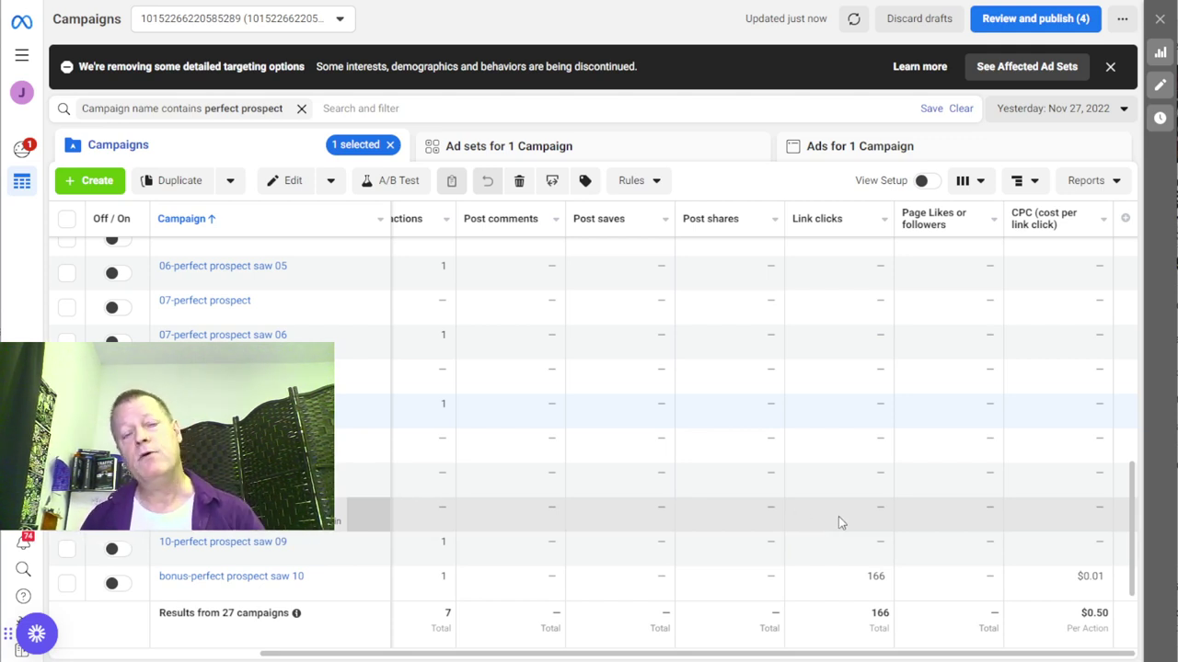
scroll(838, 523, "up", 7)
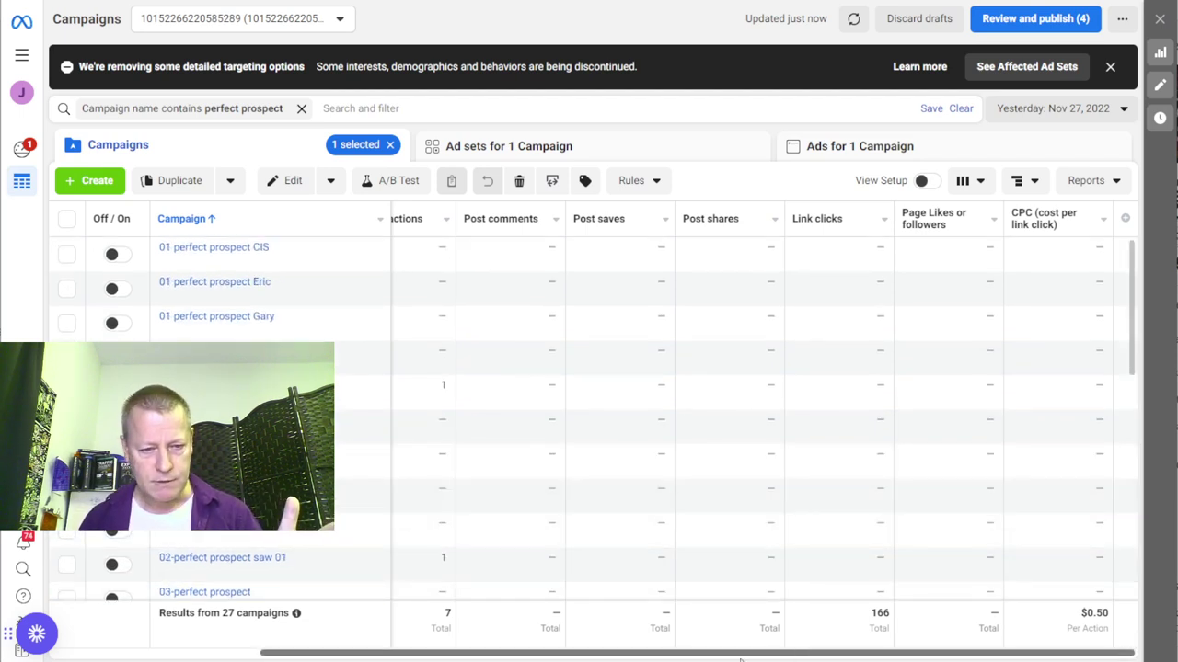
left_click_drag(801, 654, 606, 655)
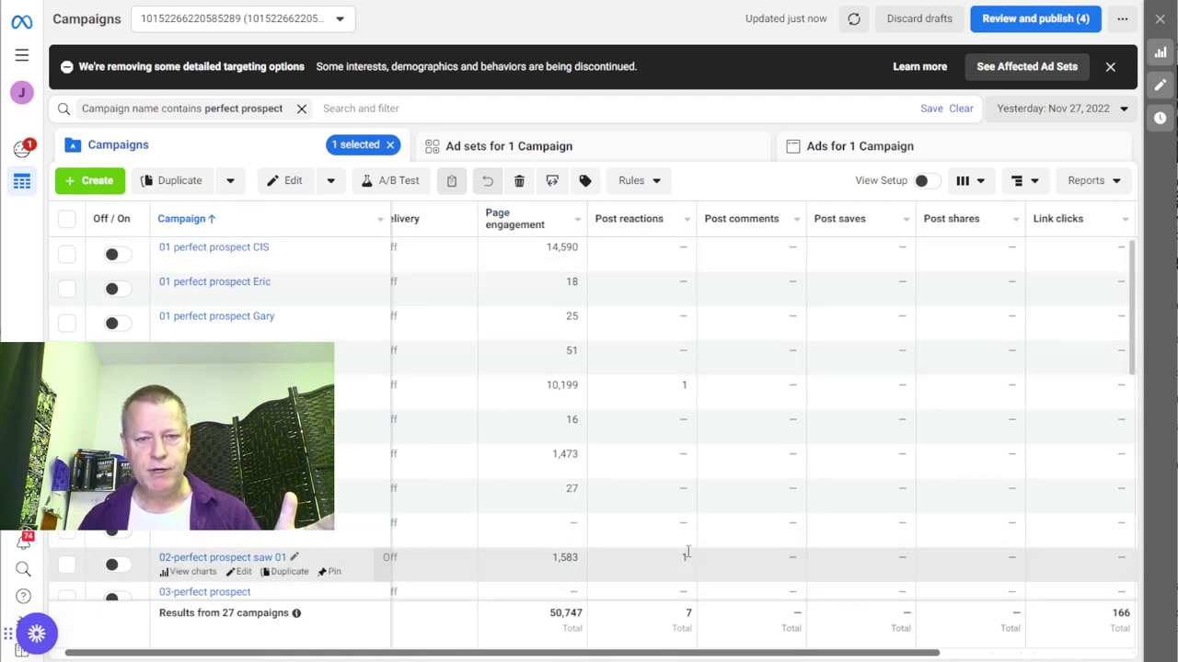
left_click_drag(642, 656, 835, 656)
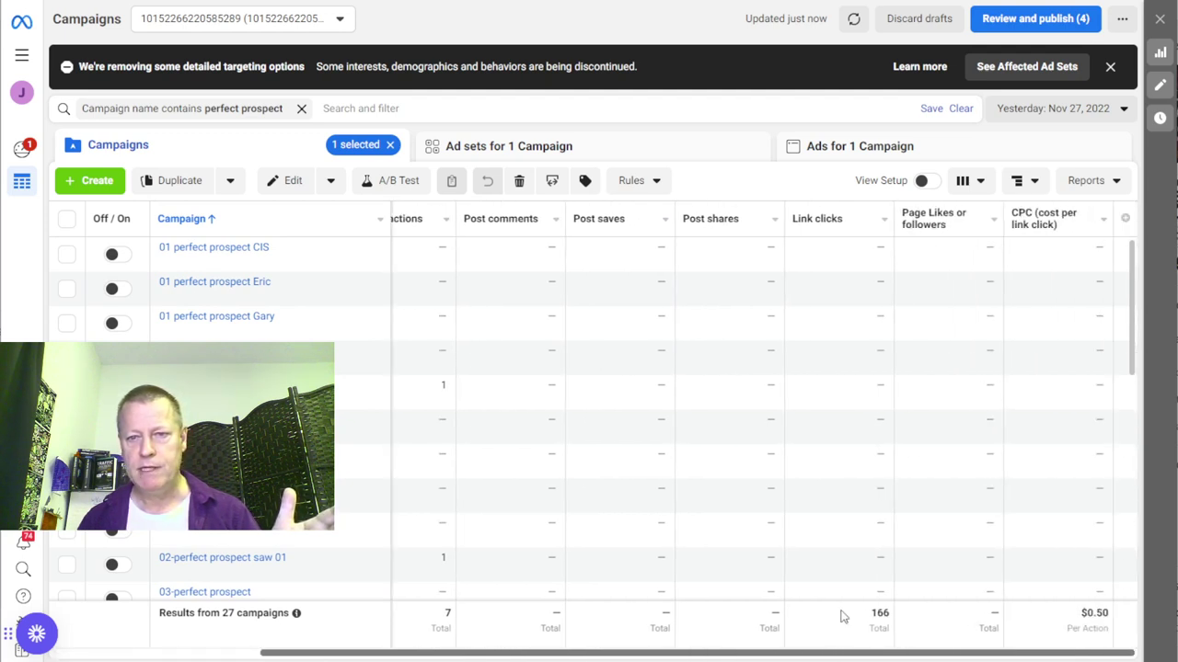
scroll(948, 423, "down", 5)
scroll(956, 445, "up", 5)
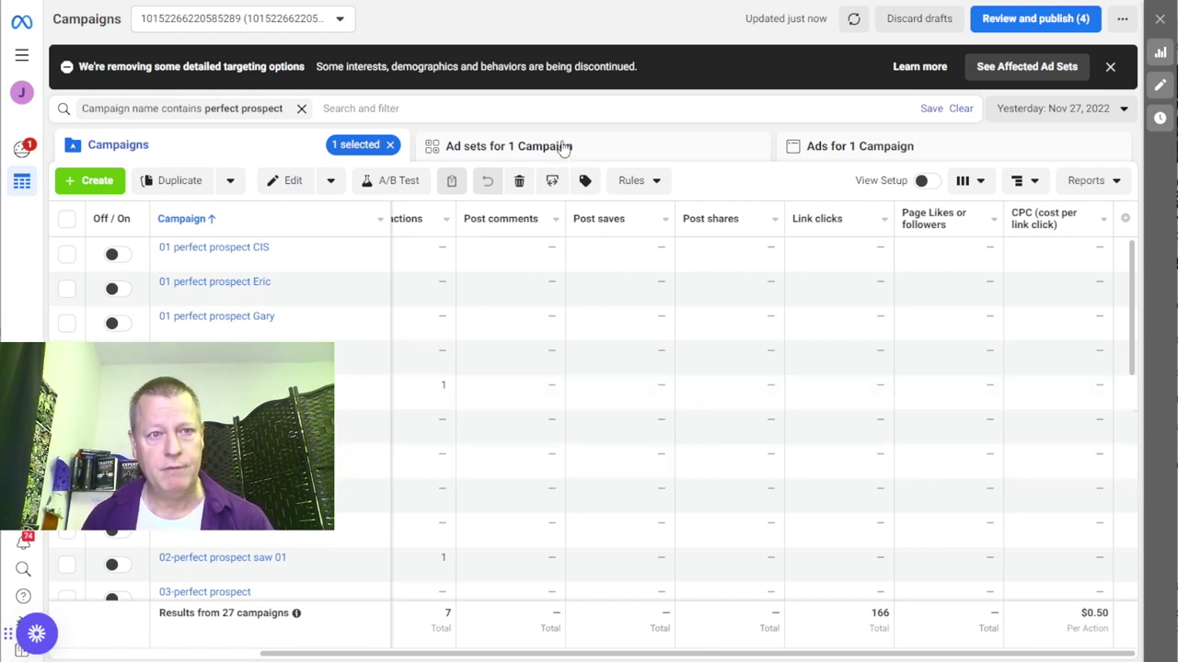
Step: Switch to the Facebook Page and look through its posts for the six-part Most Active Users workshop video series
key("ctrl+t")
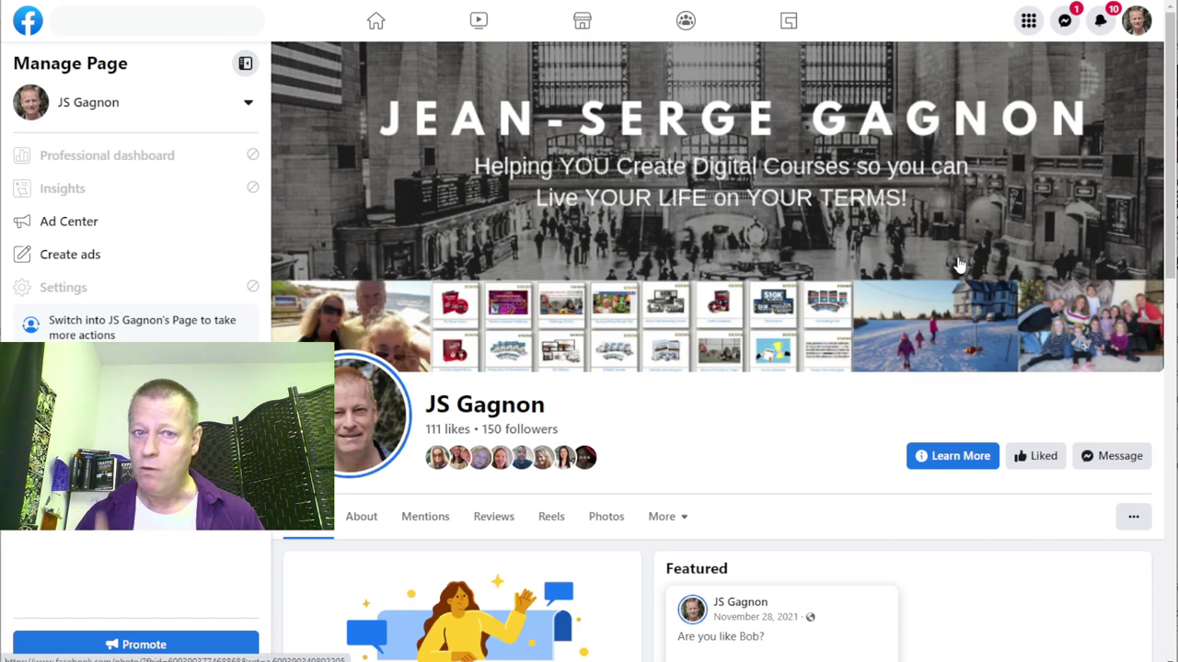
scroll(957, 264, "down", 3)
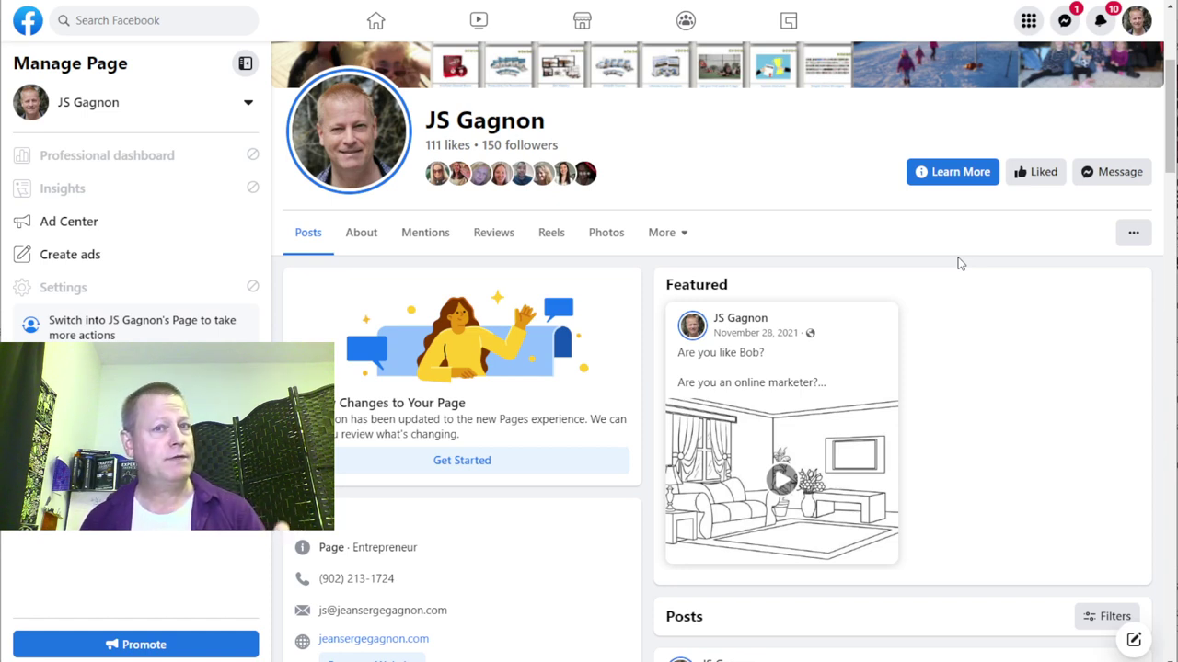
scroll(1064, 376, "down", 5)
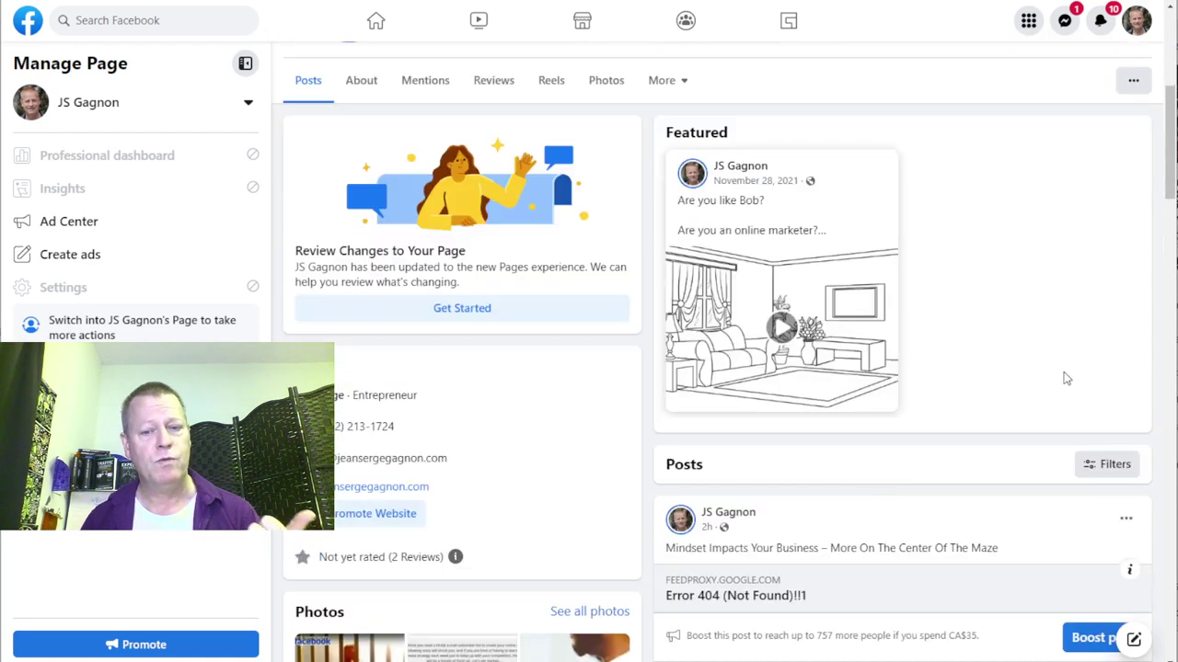
scroll(929, 394, "down", 15)
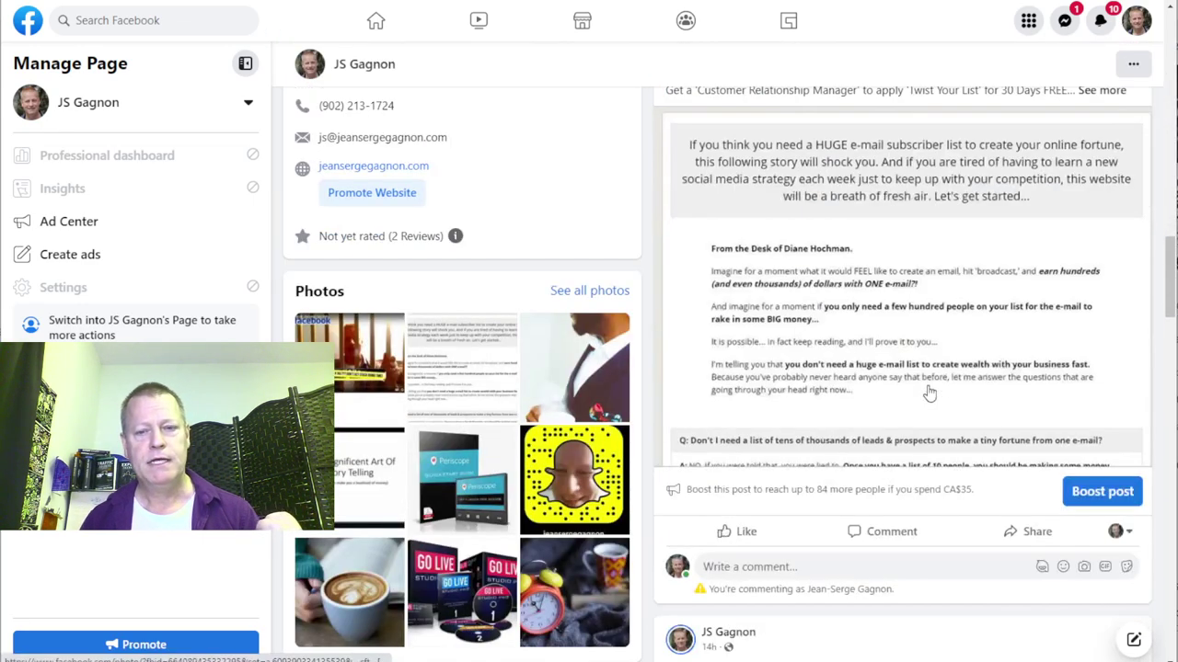
scroll(927, 388, "down", 12)
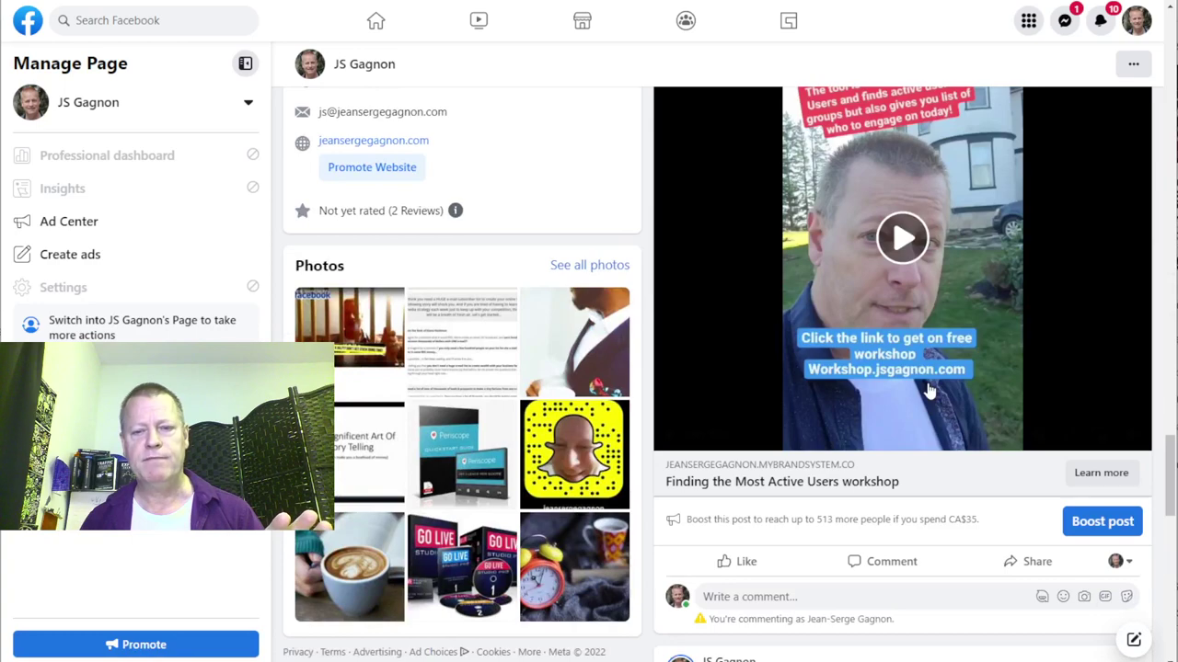
scroll(907, 401, "up", 5)
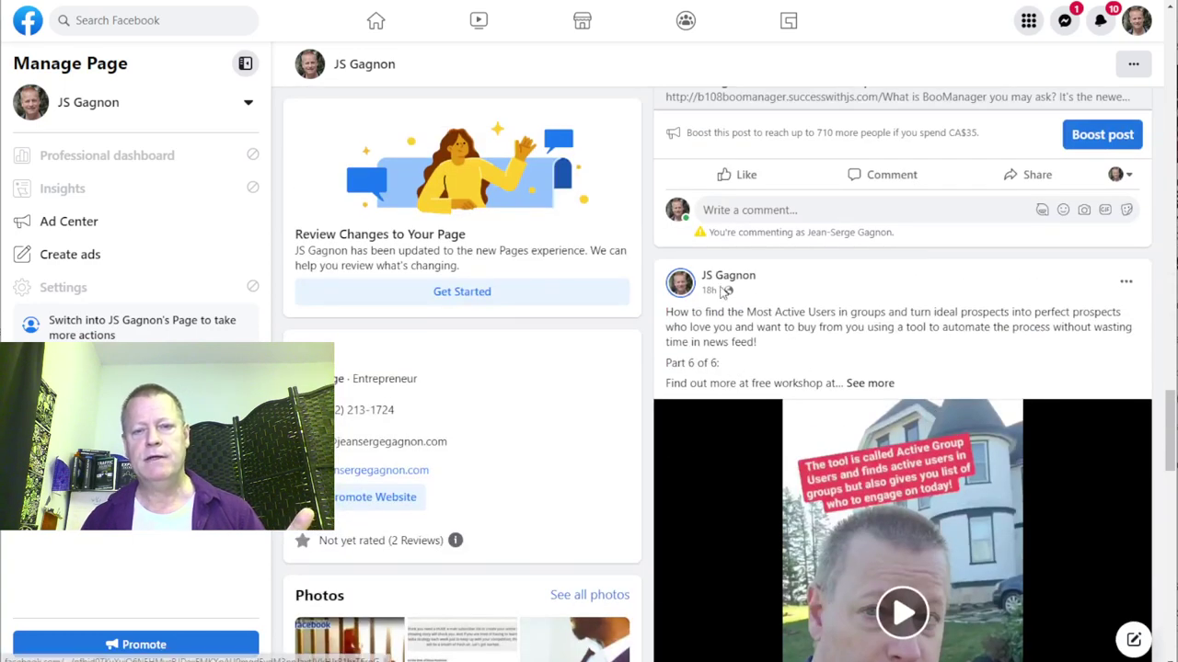
scroll(841, 365, "down", 4)
scroll(842, 365, "down", 10)
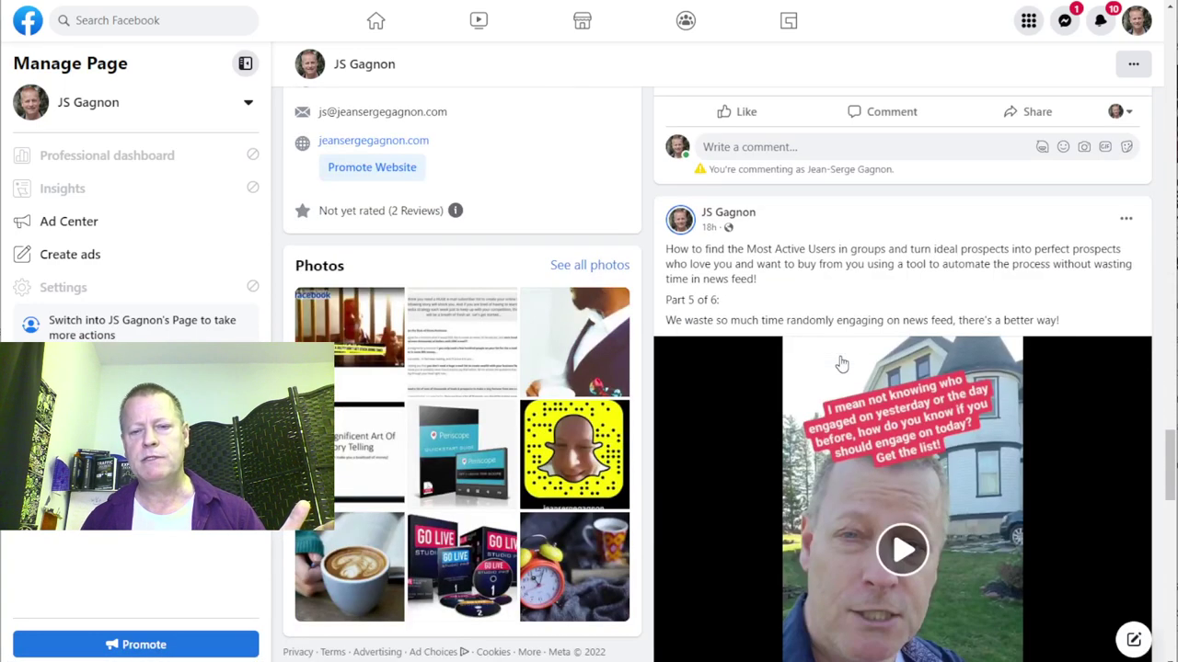
scroll(846, 364, "down", 1)
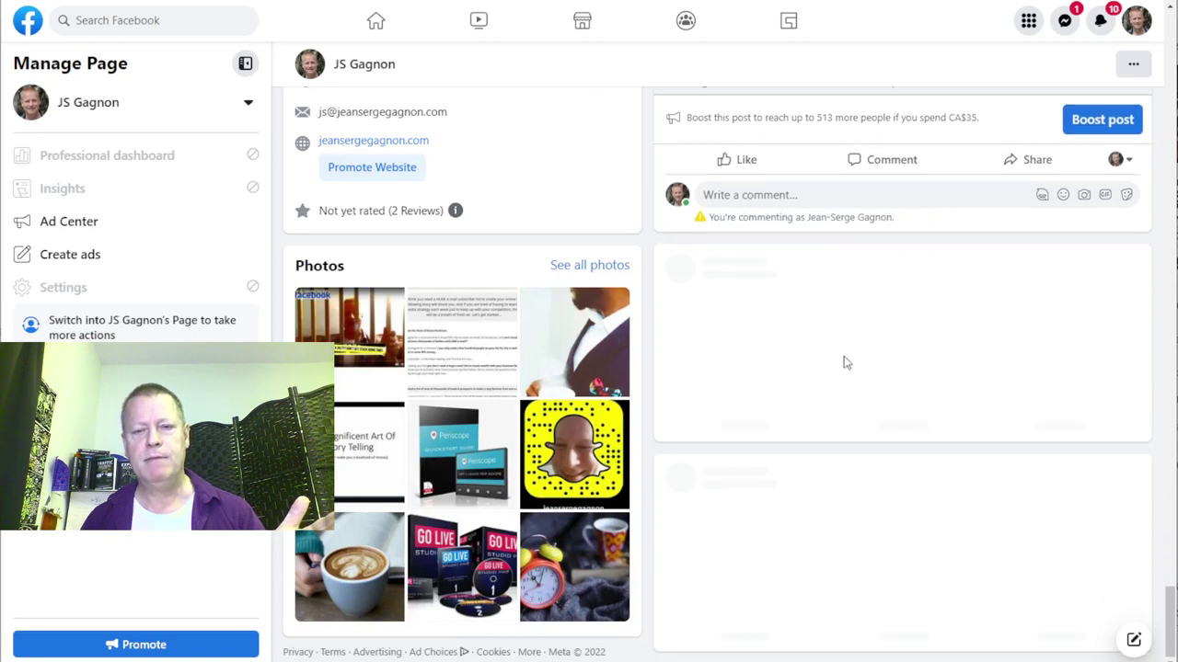
scroll(846, 365, "down", 10)
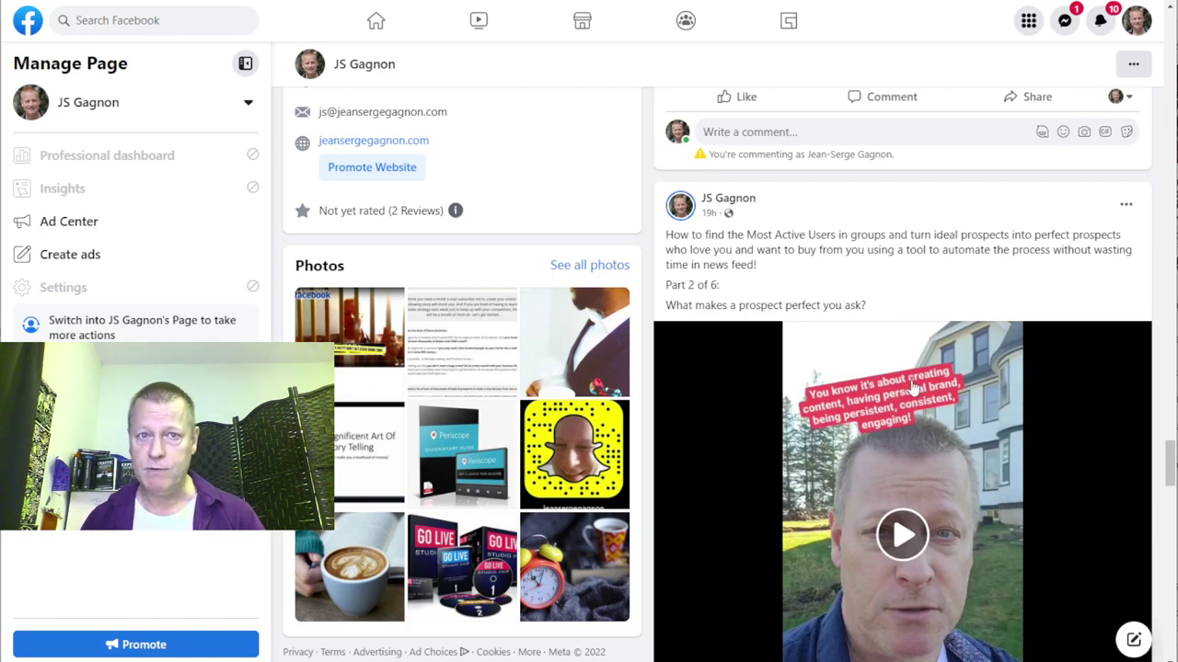
scroll(910, 386, "down", 3)
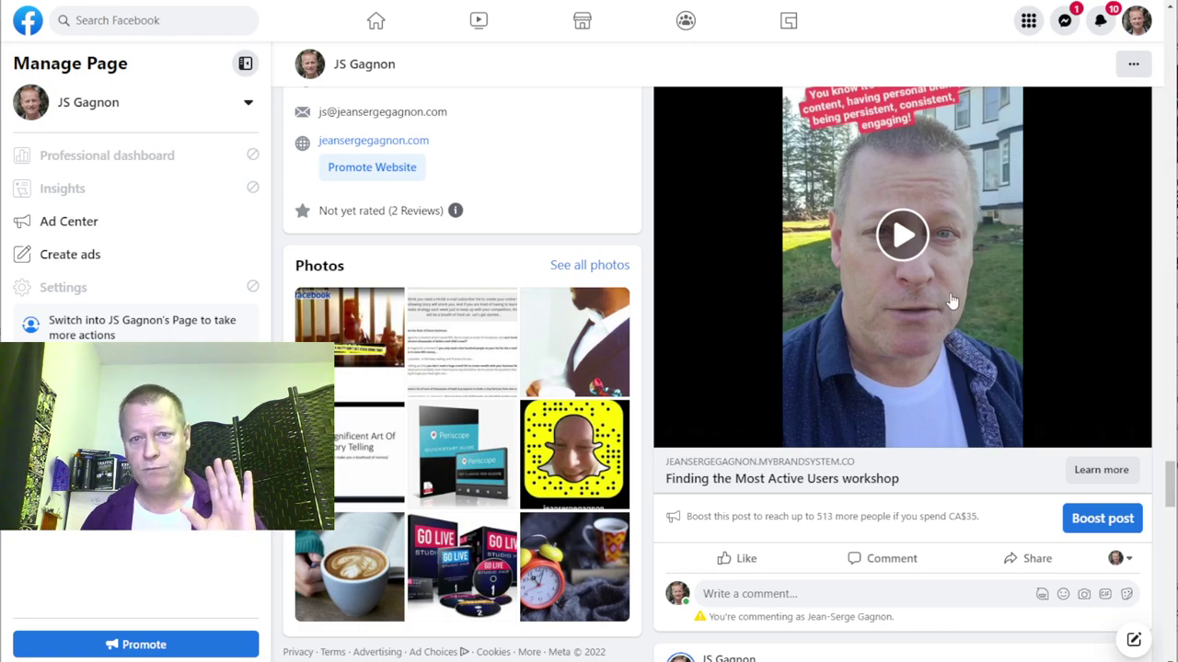
scroll(908, 369, "down", 1)
scroll(908, 369, "down", 10)
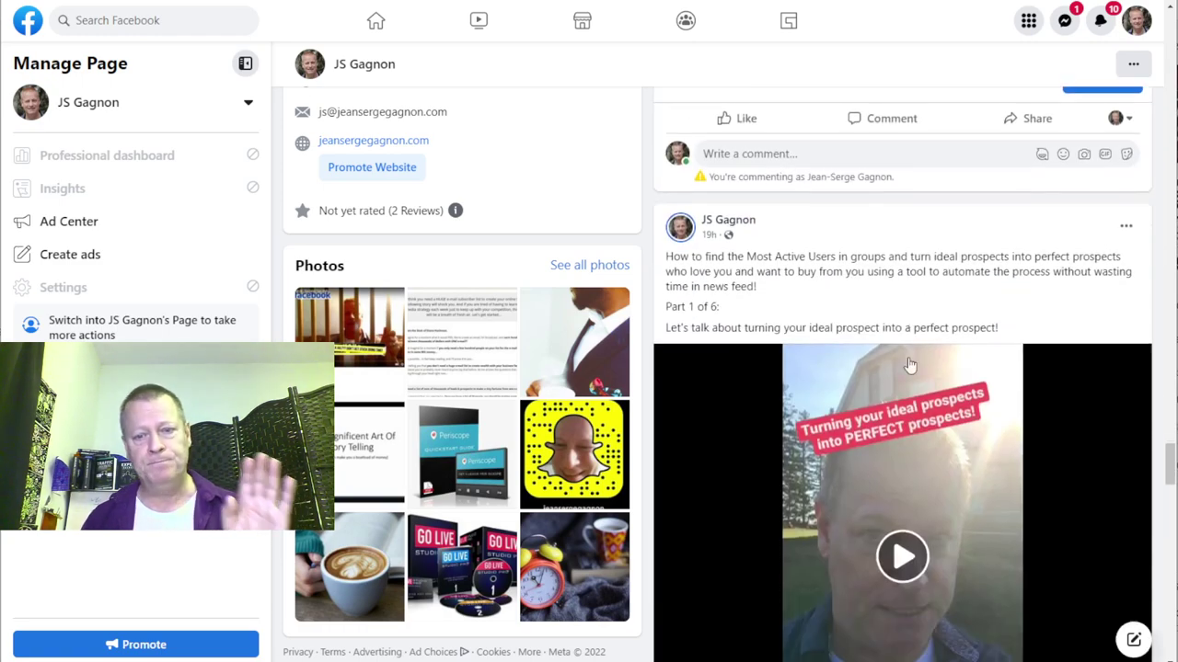
Step: Return to the Part 1 of 6 video post and highlight its introductory paragraph about finding the Most Active Users
scroll(909, 362, "up", 1)
scroll(911, 368, "up", 3)
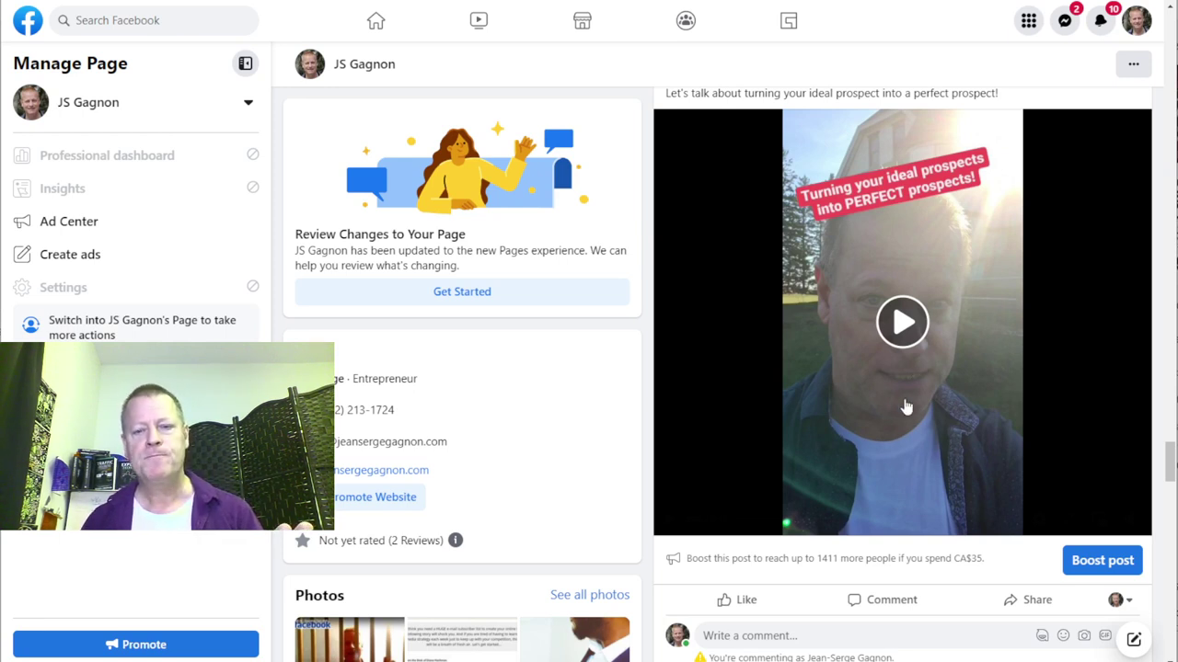
scroll(877, 378, "up", 2)
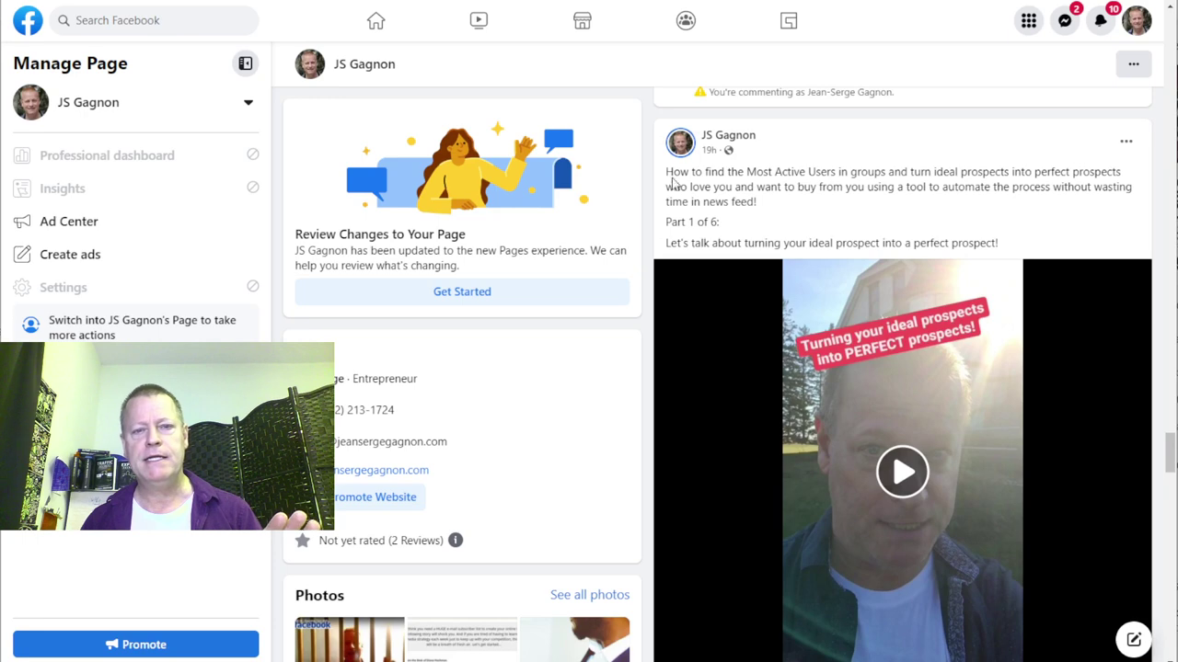
left_click_drag(666, 172, 771, 210)
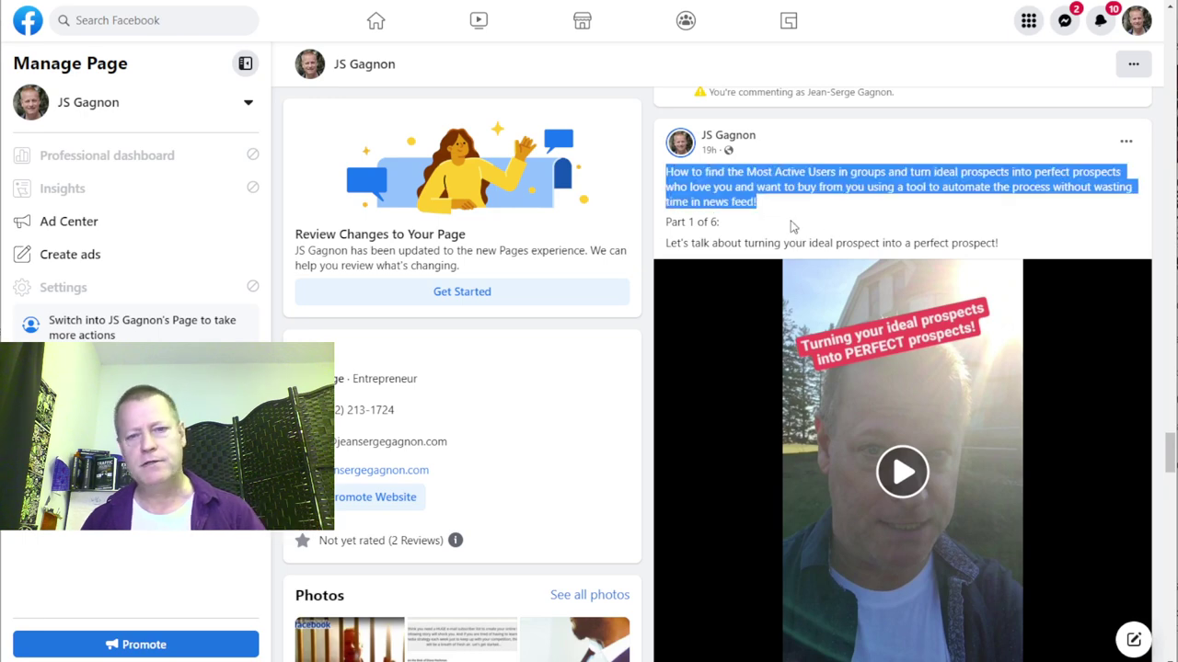
Step: Compare the Part 2 and Part 3 post texts and highlight the Part 3 line about platforms being reciprocal
scroll(778, 212, "up", 10)
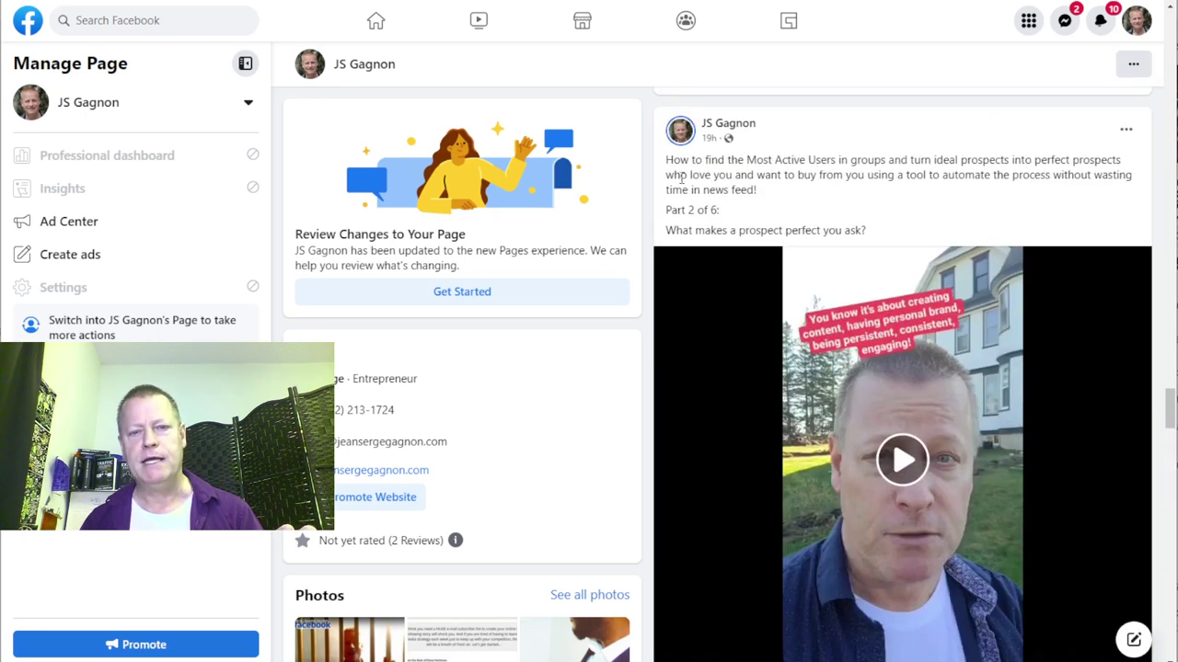
scroll(805, 263, "up", 5)
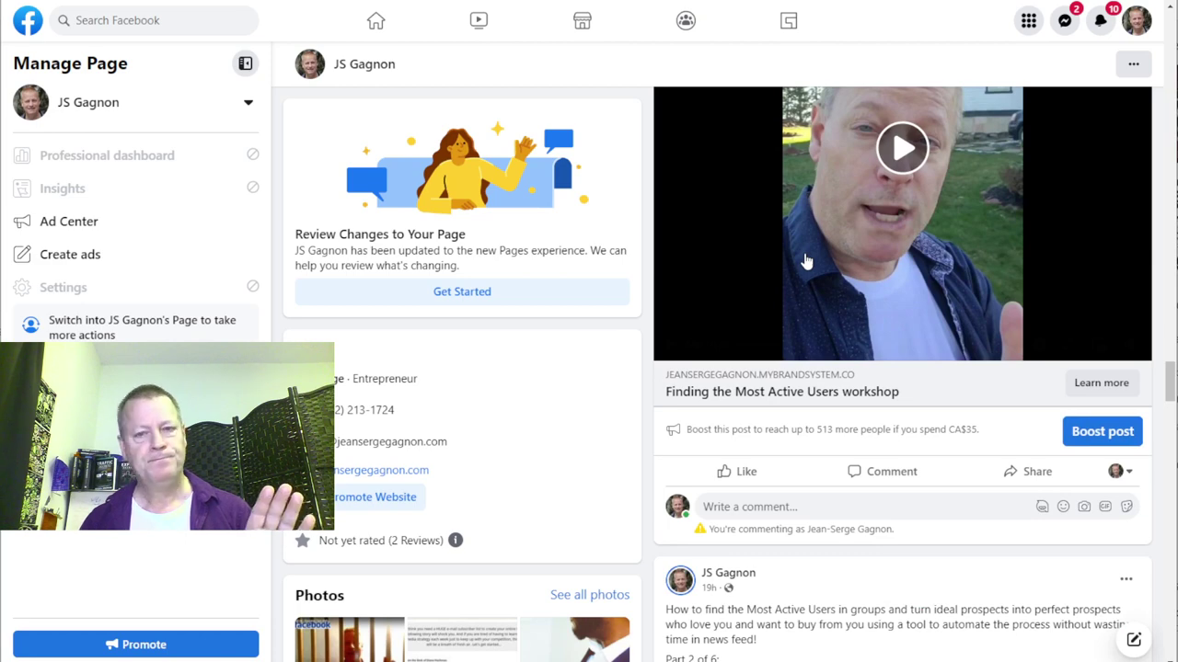
scroll(805, 262, "up", 5)
scroll(805, 259, "down", 1)
scroll(806, 259, "down", 3)
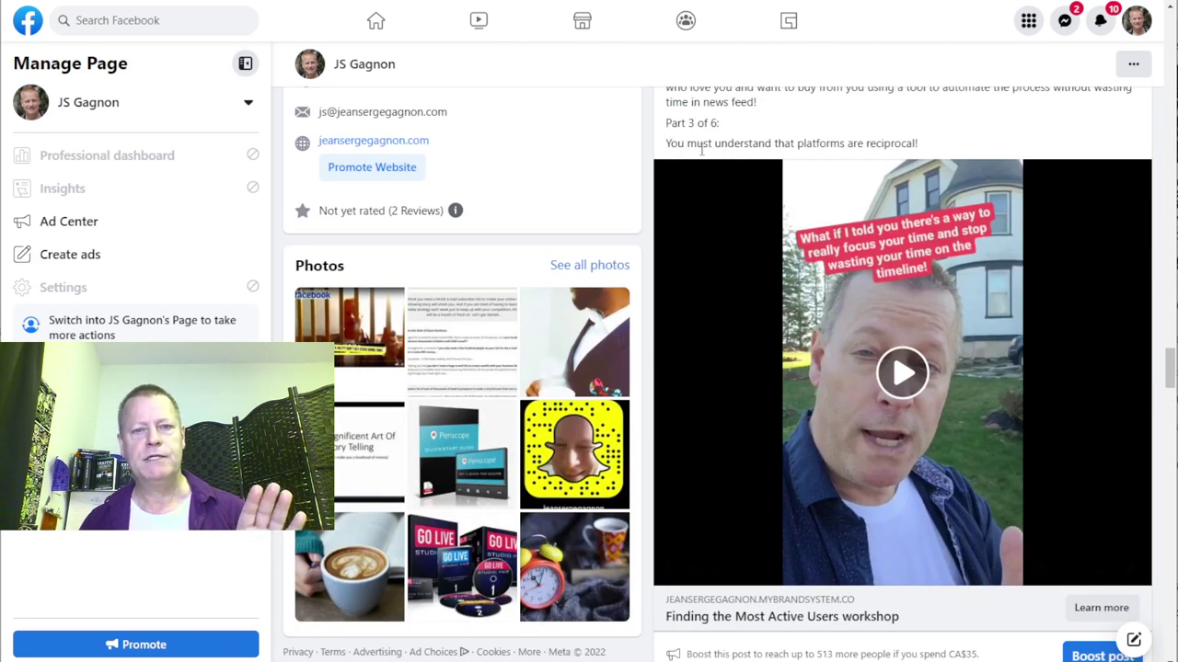
left_click_drag(667, 145, 904, 144)
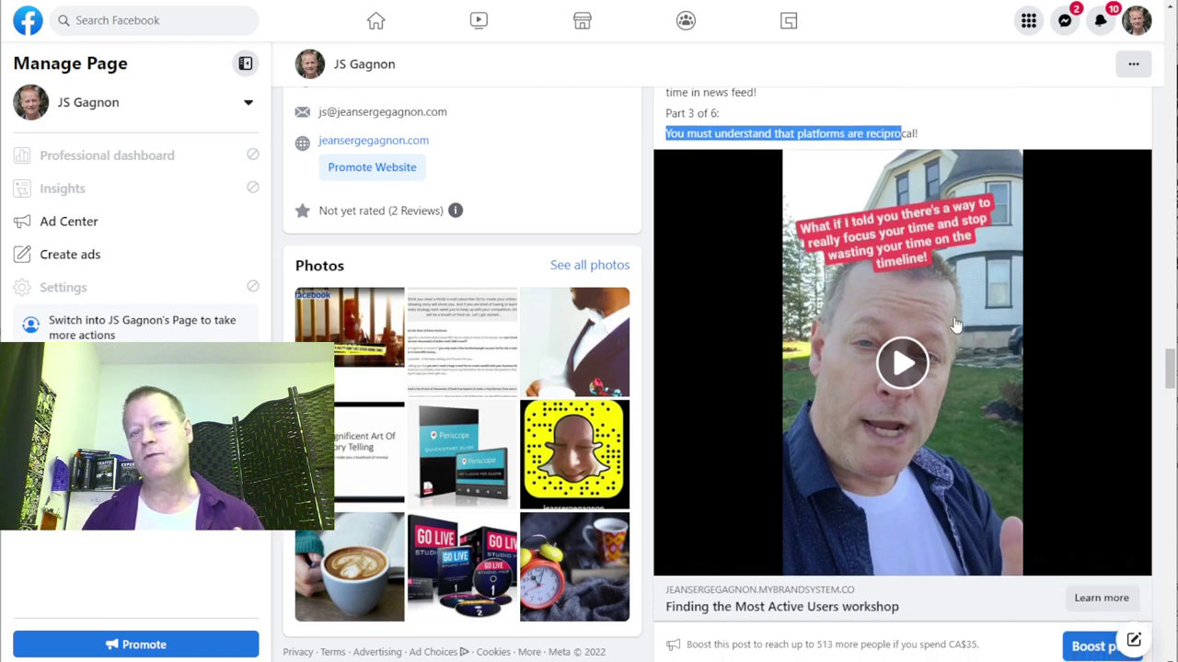
Step: Compare the workshop link and boost sections below the Part 3, Part 2 and Part 1 video posts
scroll(953, 319, "down", 4)
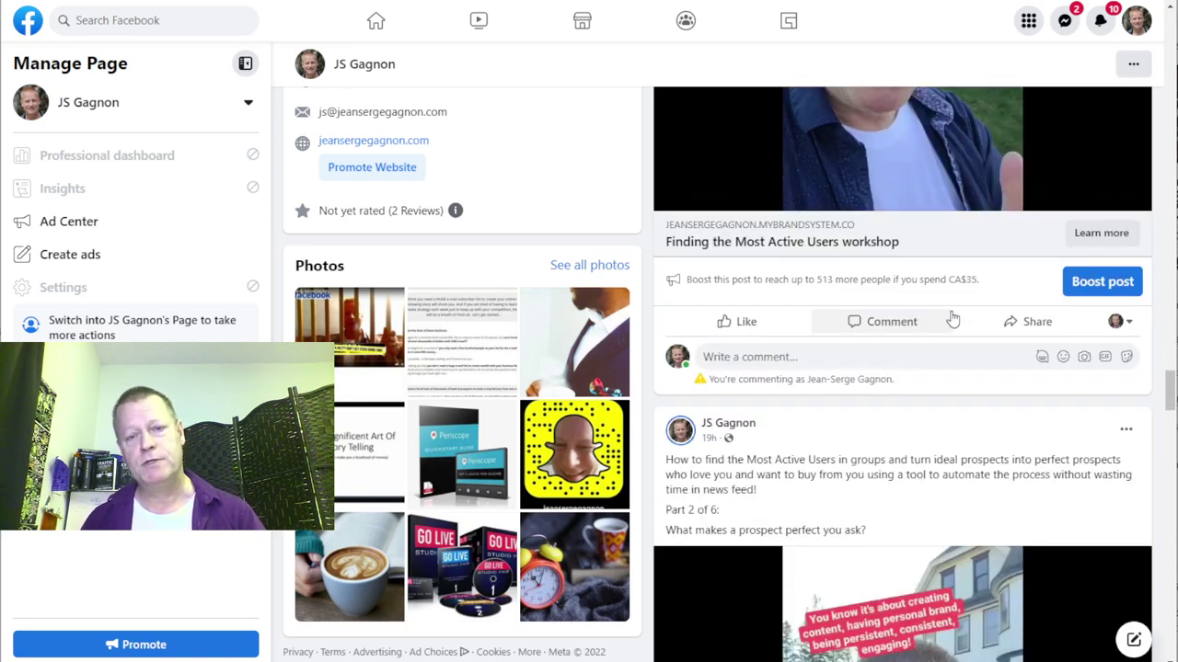
scroll(953, 319, "down", 8)
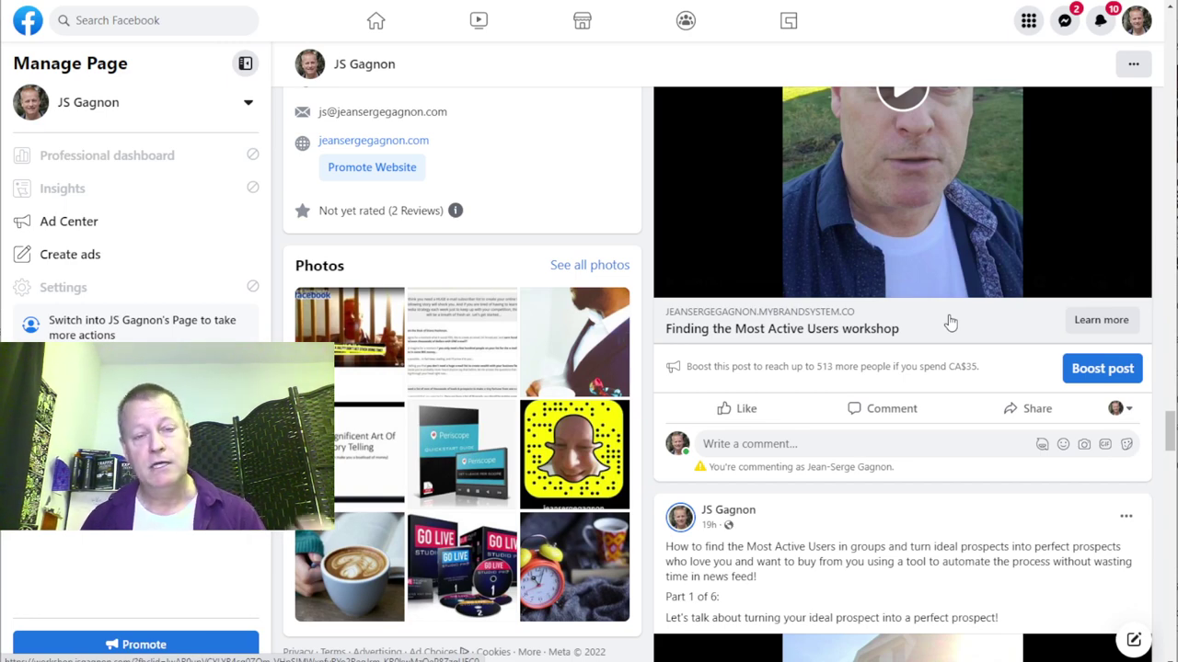
scroll(948, 322, "down", 8)
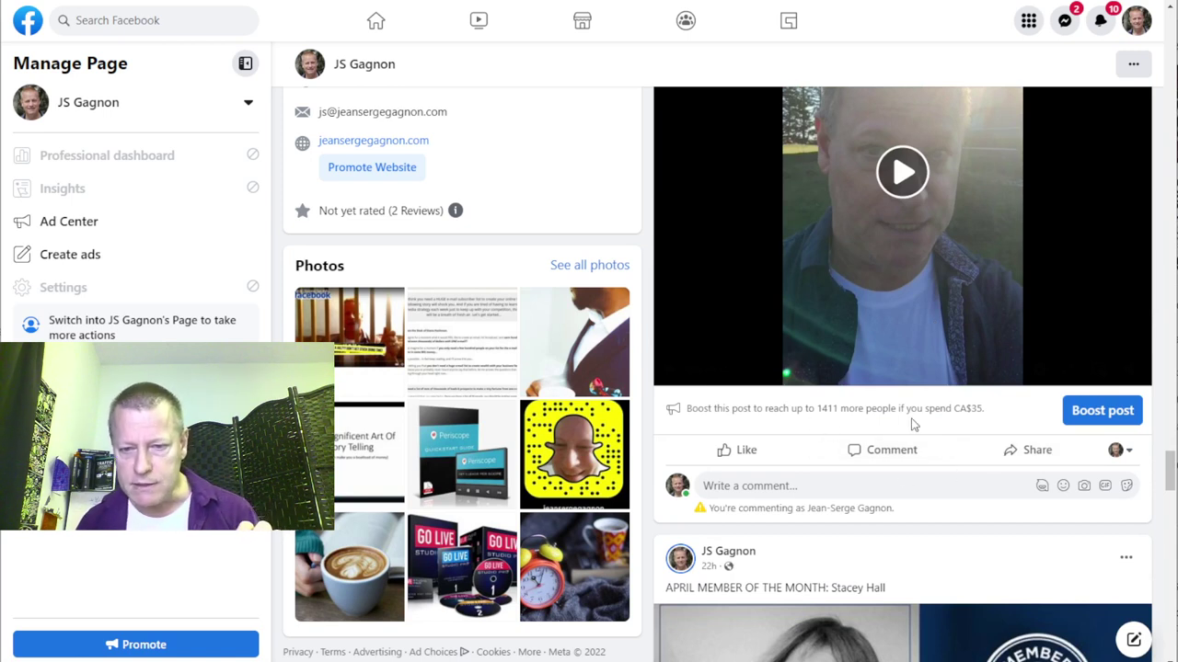
scroll(865, 433, "up", 3)
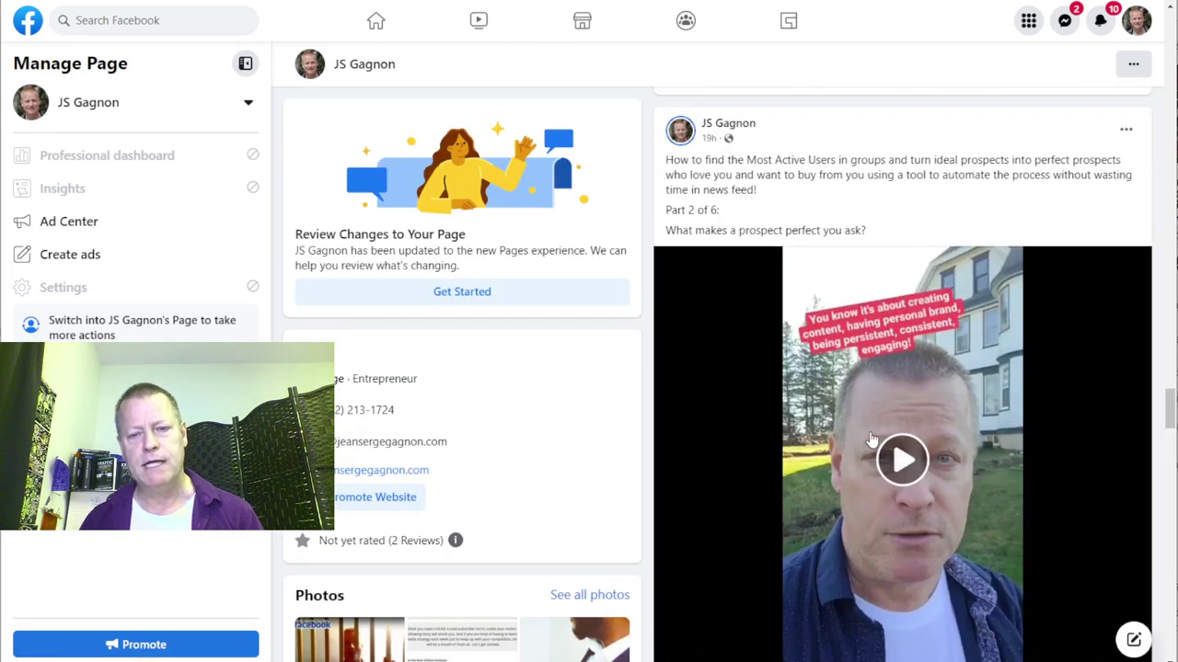
scroll(870, 436, "down", 3)
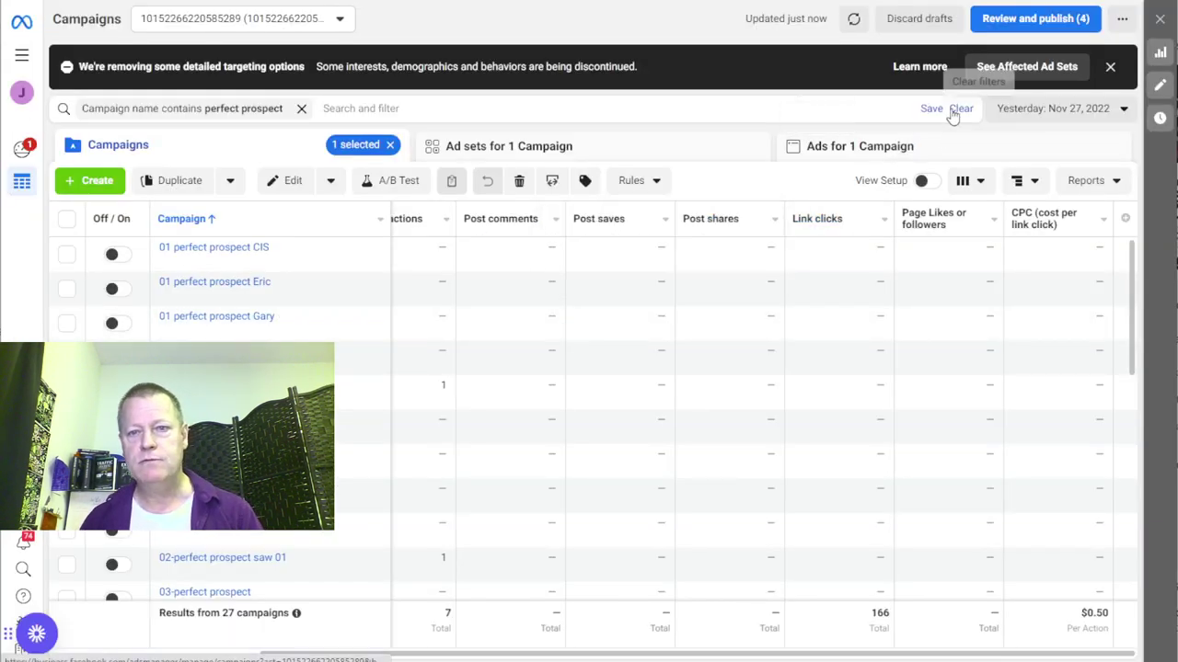
Step: Switch back to the Ads Manager campaign table, apply the Performance (Default) column set and review results and cost per result
left_click(981, 188)
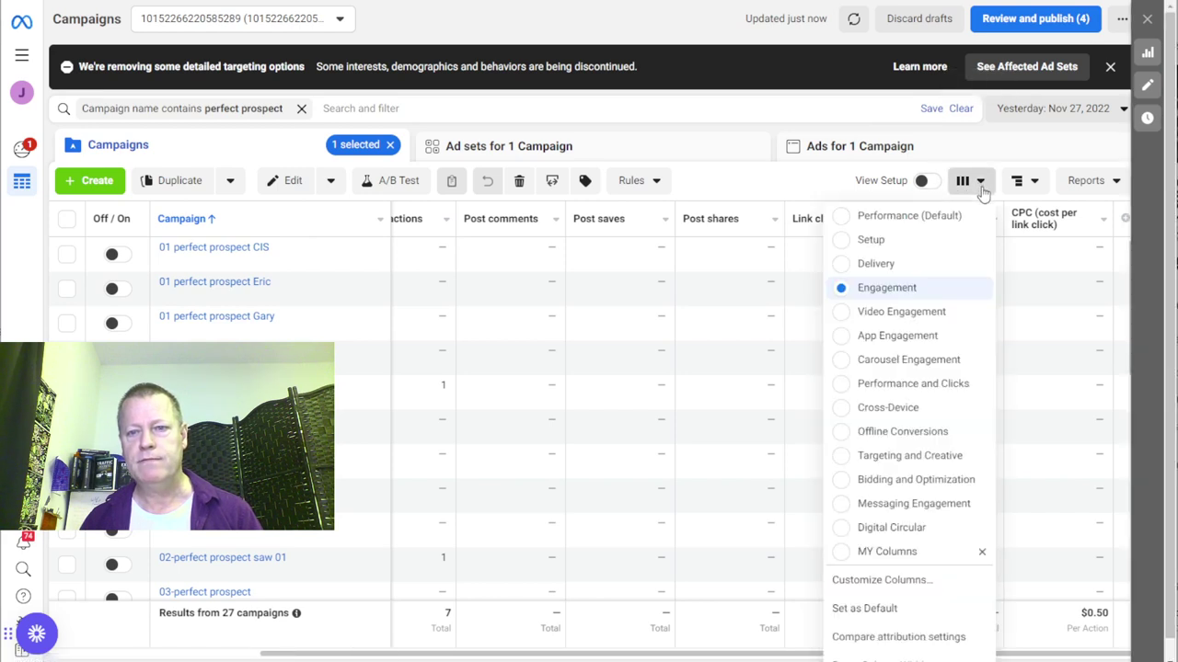
left_click(881, 217)
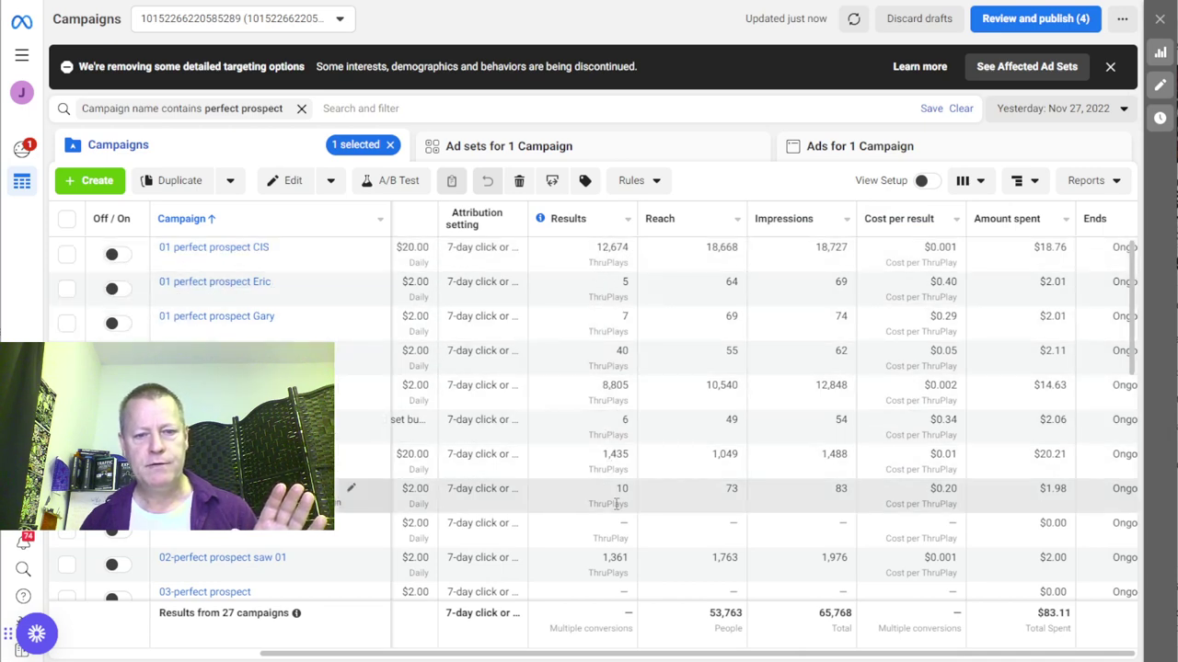
scroll(615, 503, "down", 3)
scroll(614, 503, "down", 1)
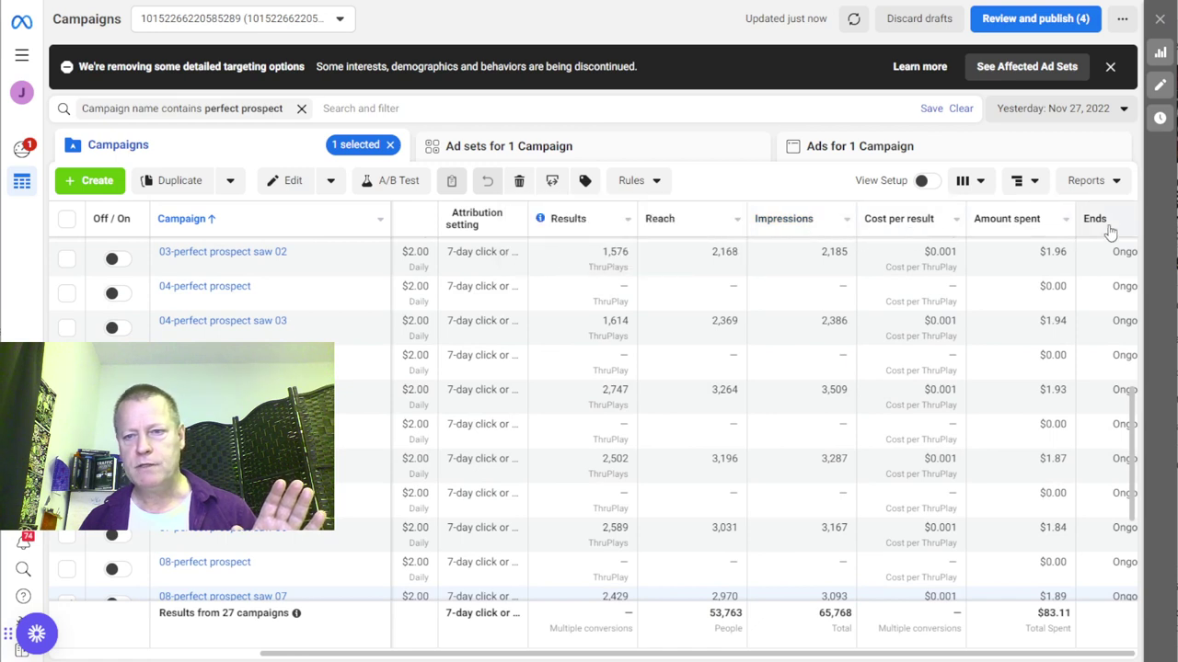
Step: Add the Clicks (all) metric to the campaign table's columns and check its values for the perfect prospect campaigns
left_click(1035, 181)
left_click(983, 182)
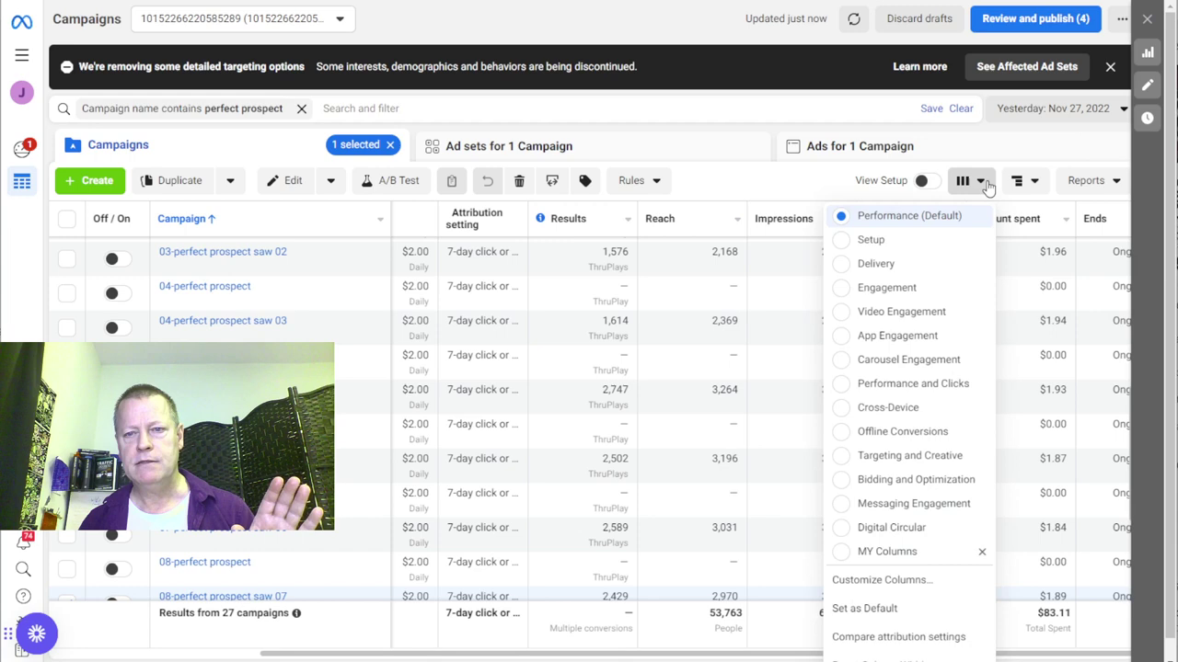
left_click(894, 580)
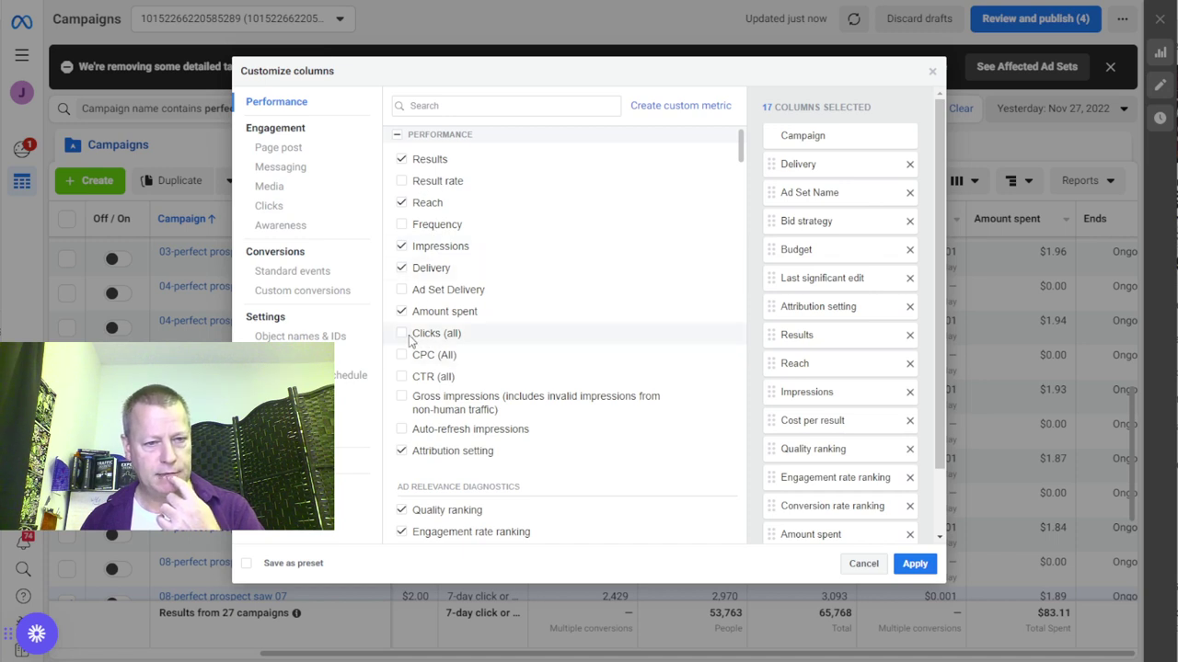
left_click(408, 337)
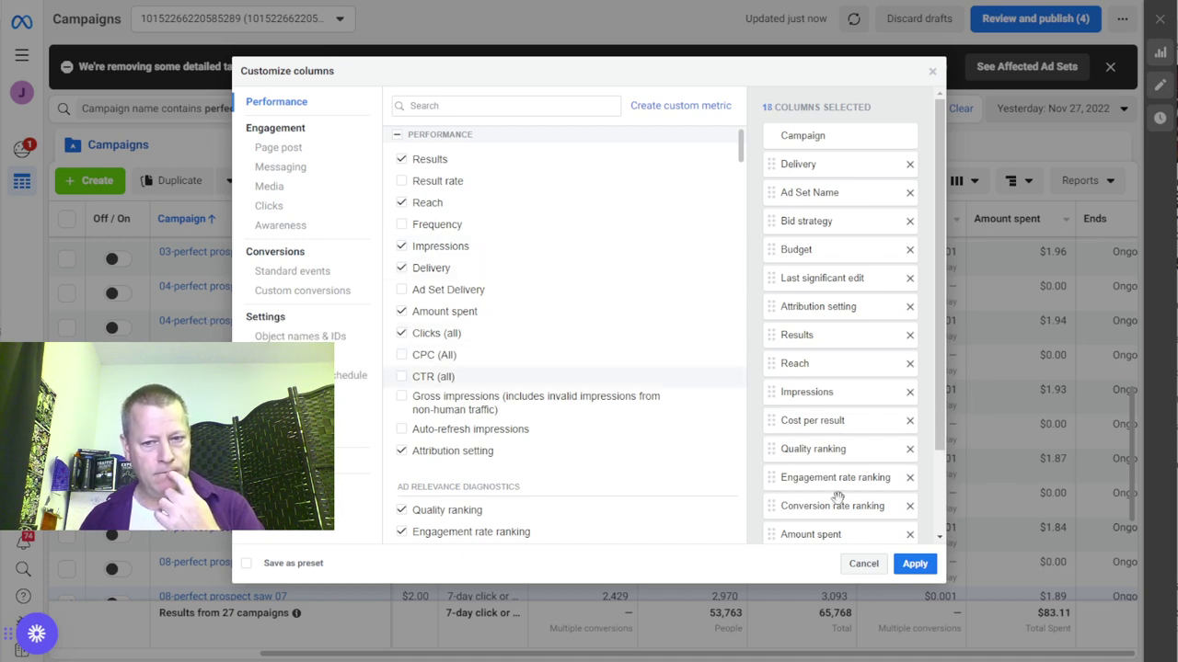
left_click(915, 565)
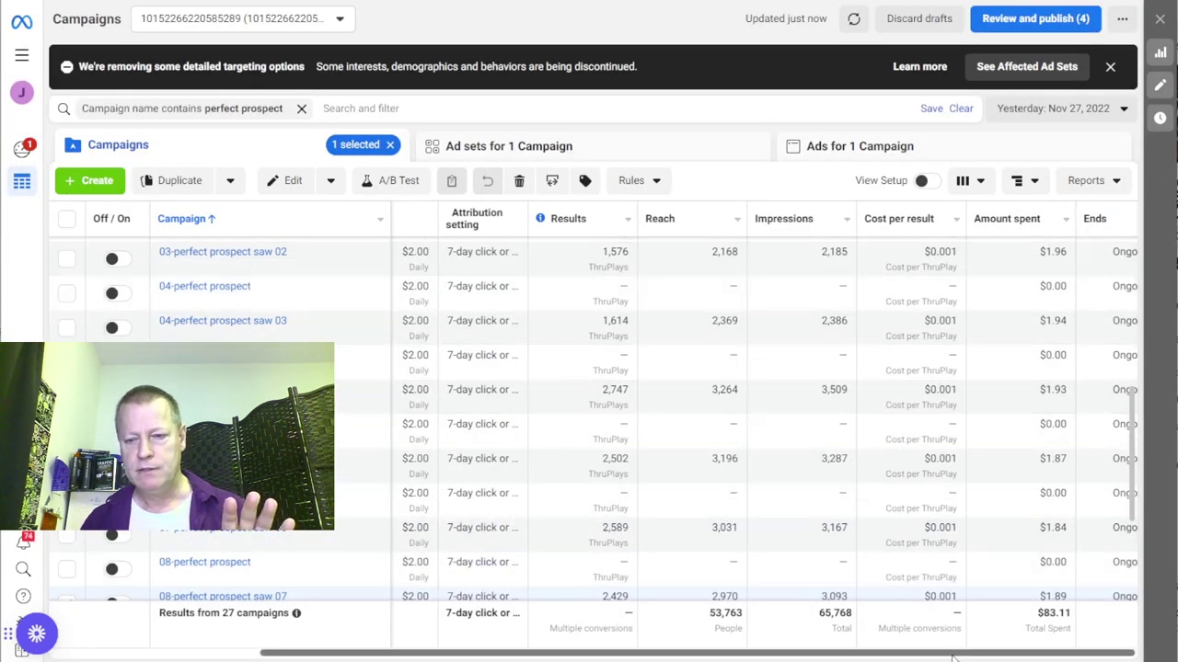
scroll(1076, 586, "right", 3)
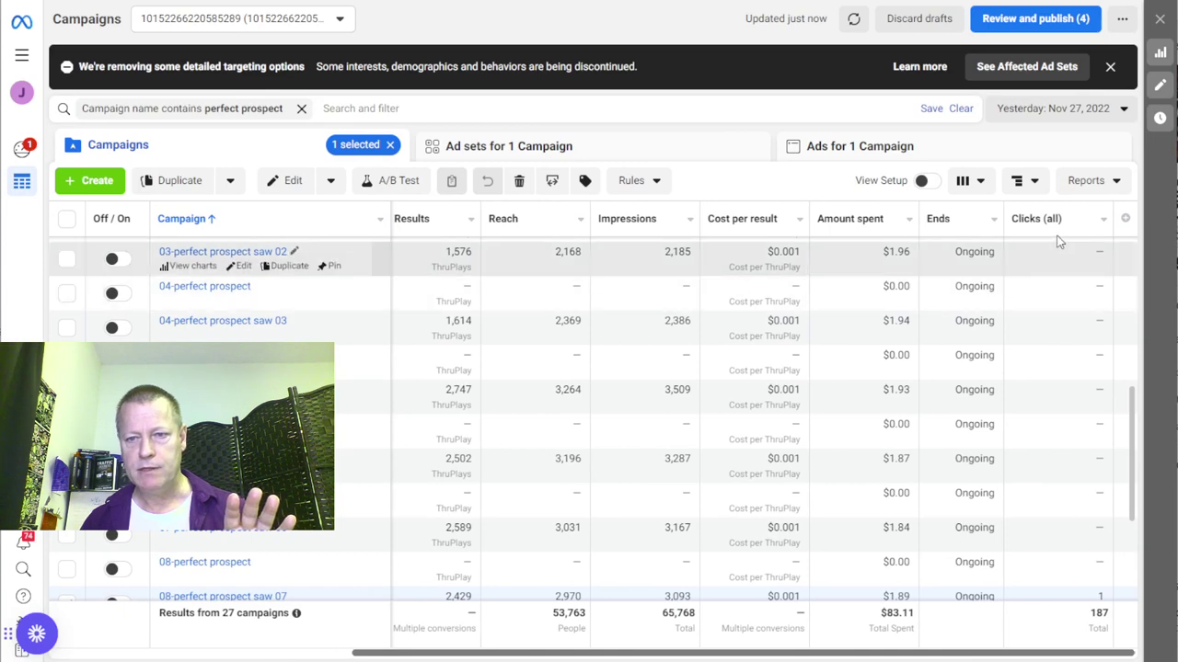
left_click_drag(1052, 218, 1072, 239)
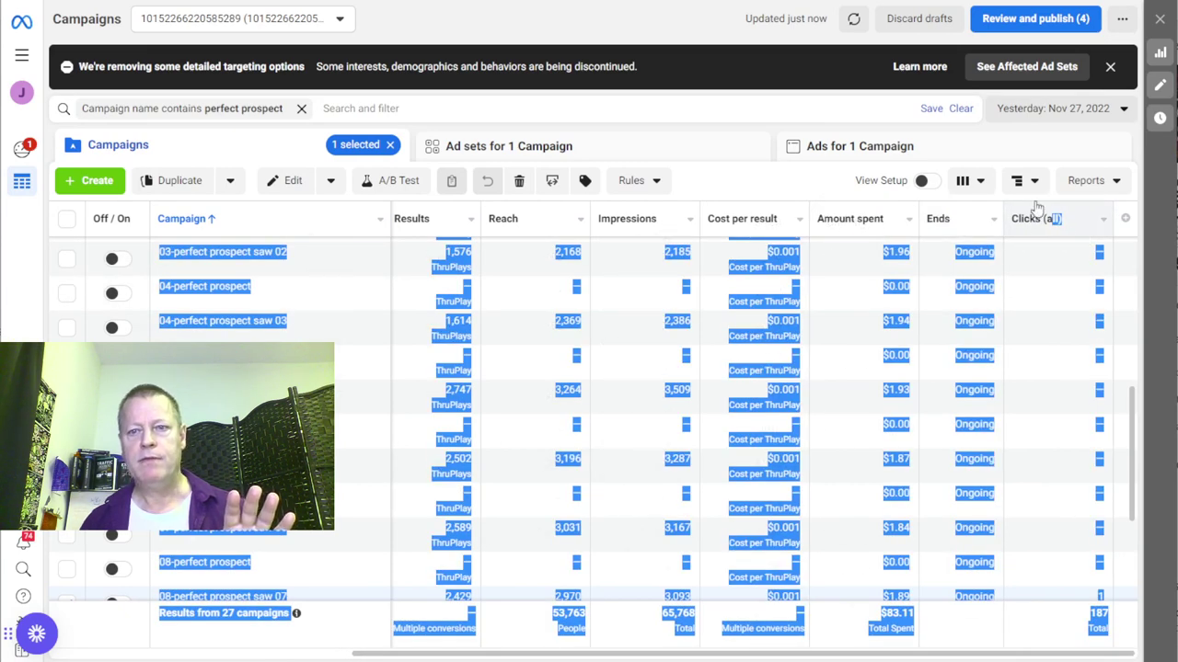
Step: Move the Clicks (all) column directly after Results in the campaign table's custom columns and apply the new order
left_click(962, 181)
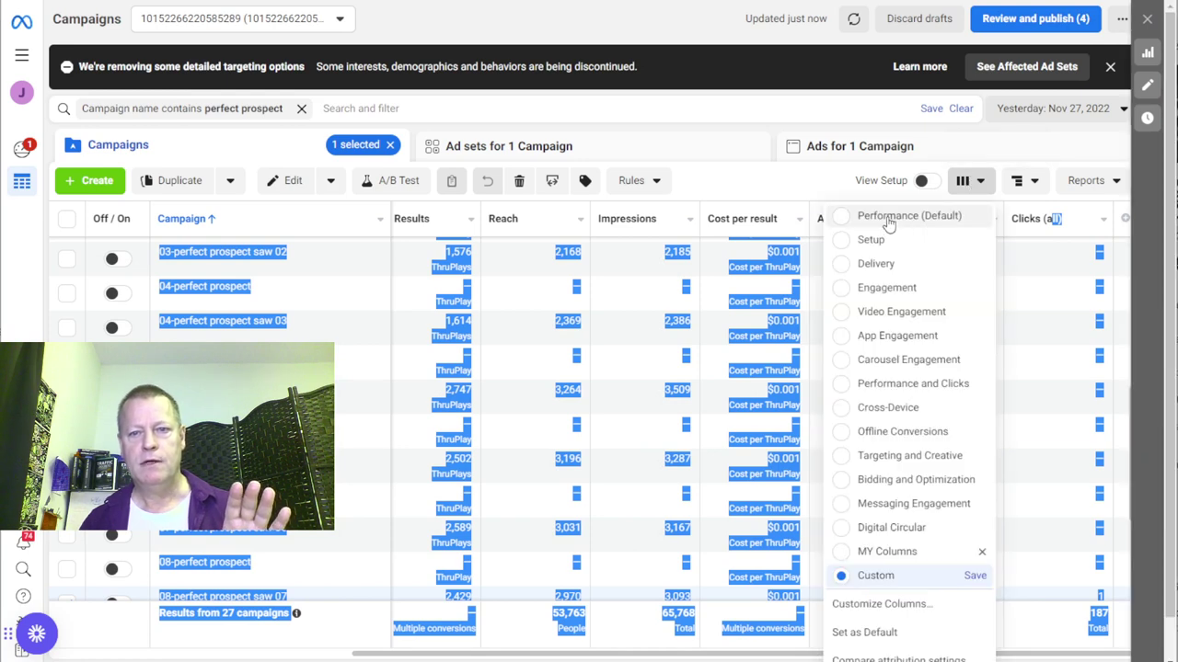
left_click(885, 610)
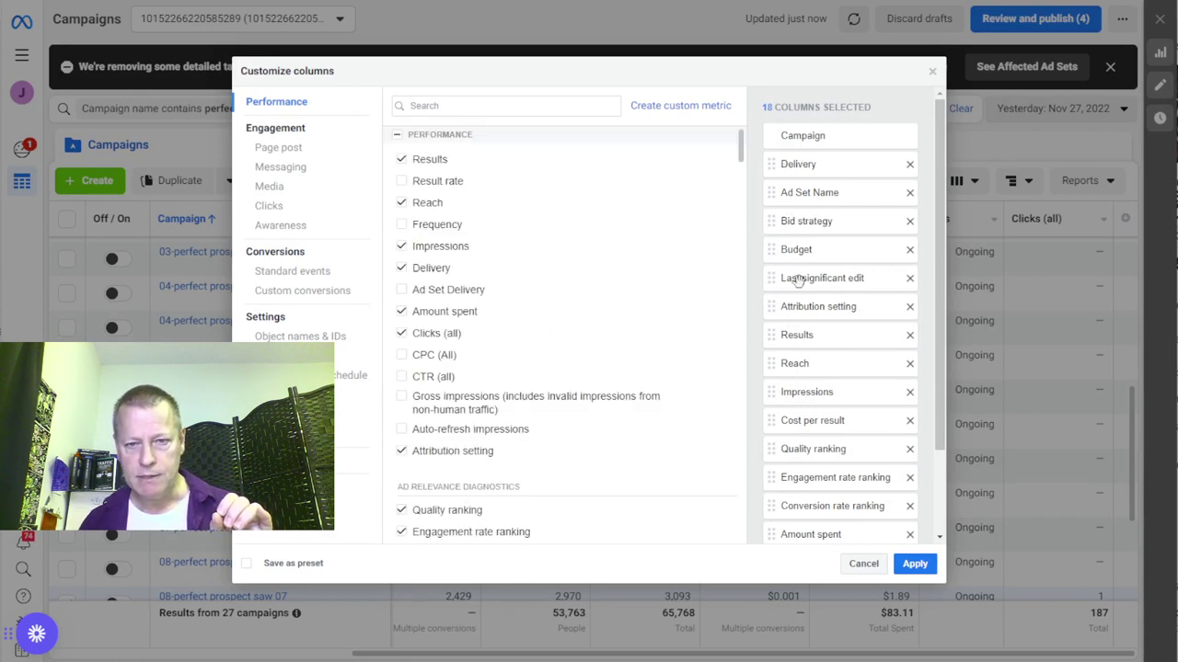
scroll(815, 473, "down", 2)
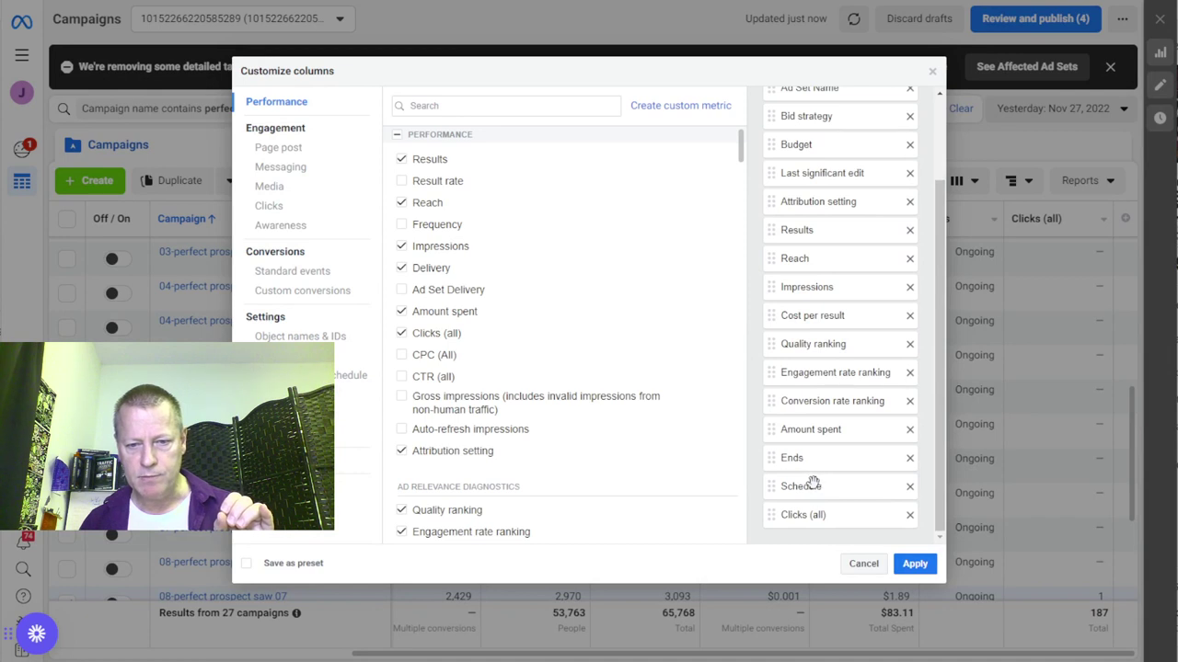
left_click_drag(779, 516, 781, 278)
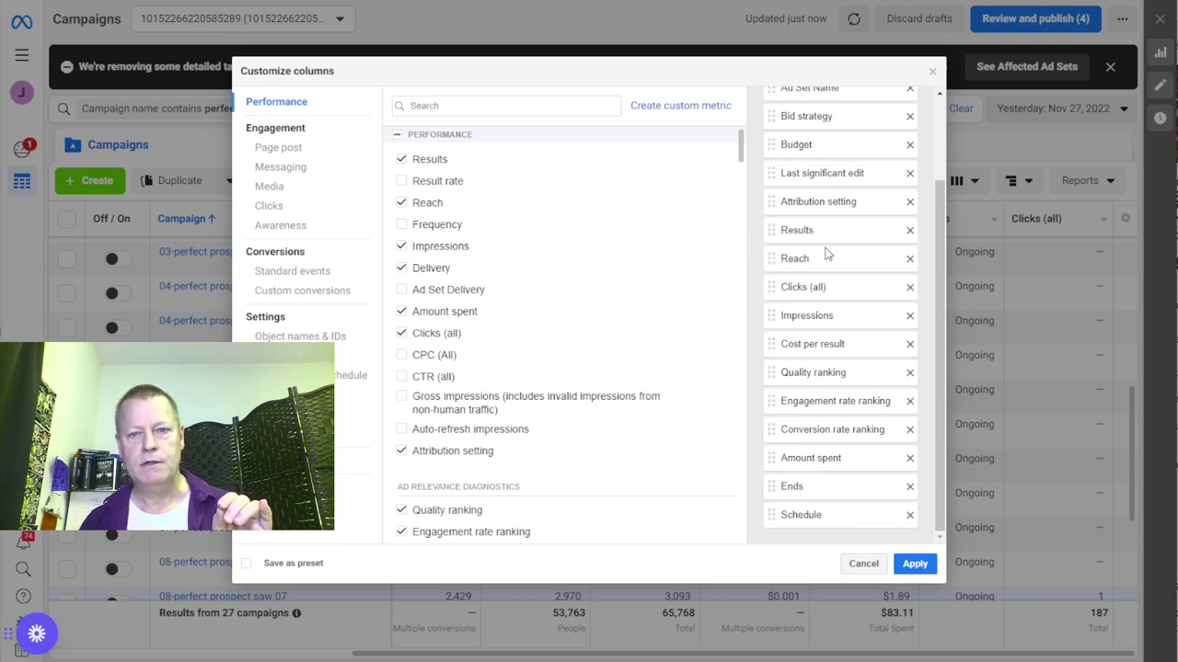
left_click_drag(778, 287, 780, 257)
left_click(900, 577)
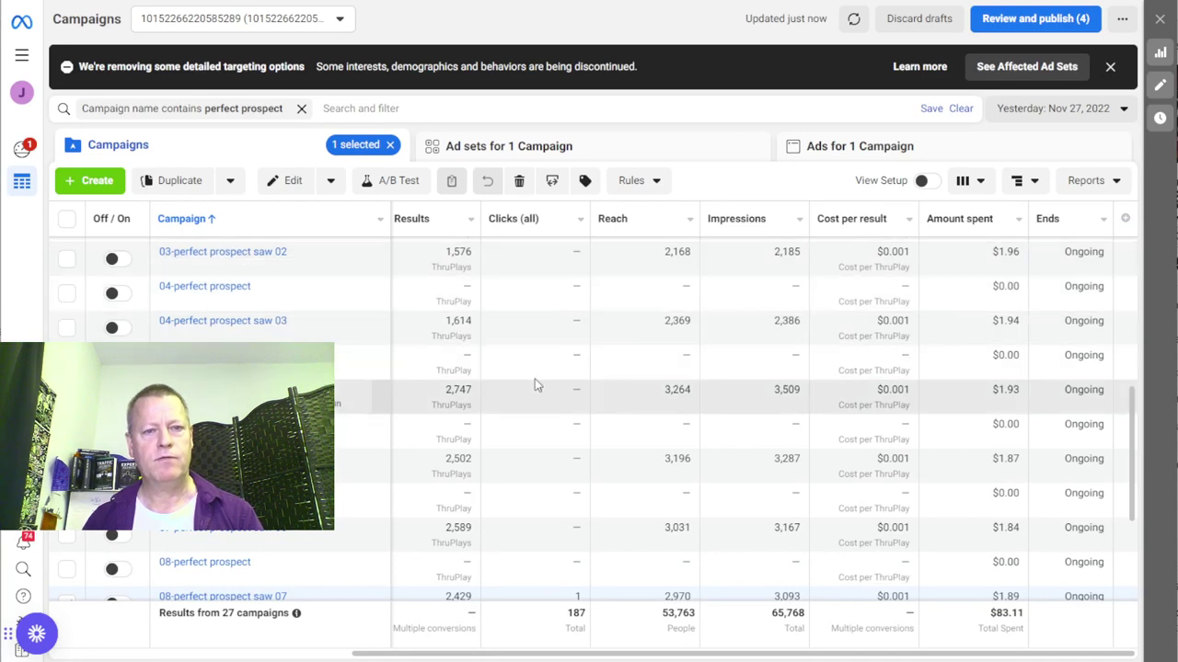
Step: Compare clicks against results, reach and cost across the perfect prospect campaigns, including the bonus campaign
scroll(565, 451, "down", 2)
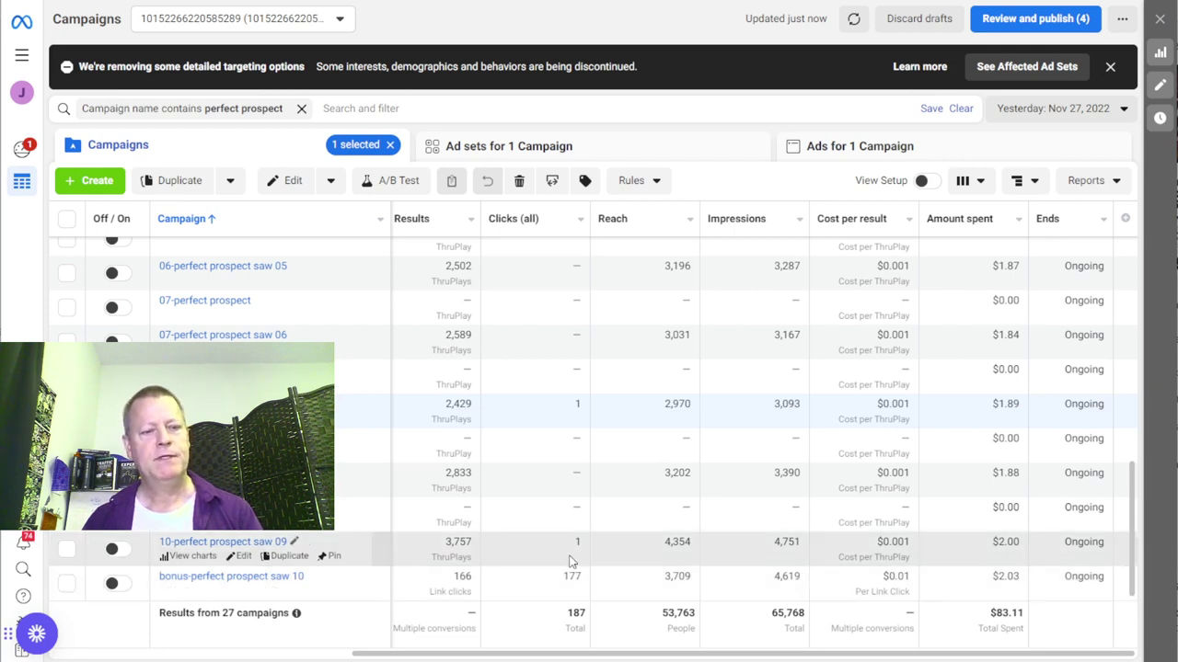
scroll(571, 561, "up", 4)
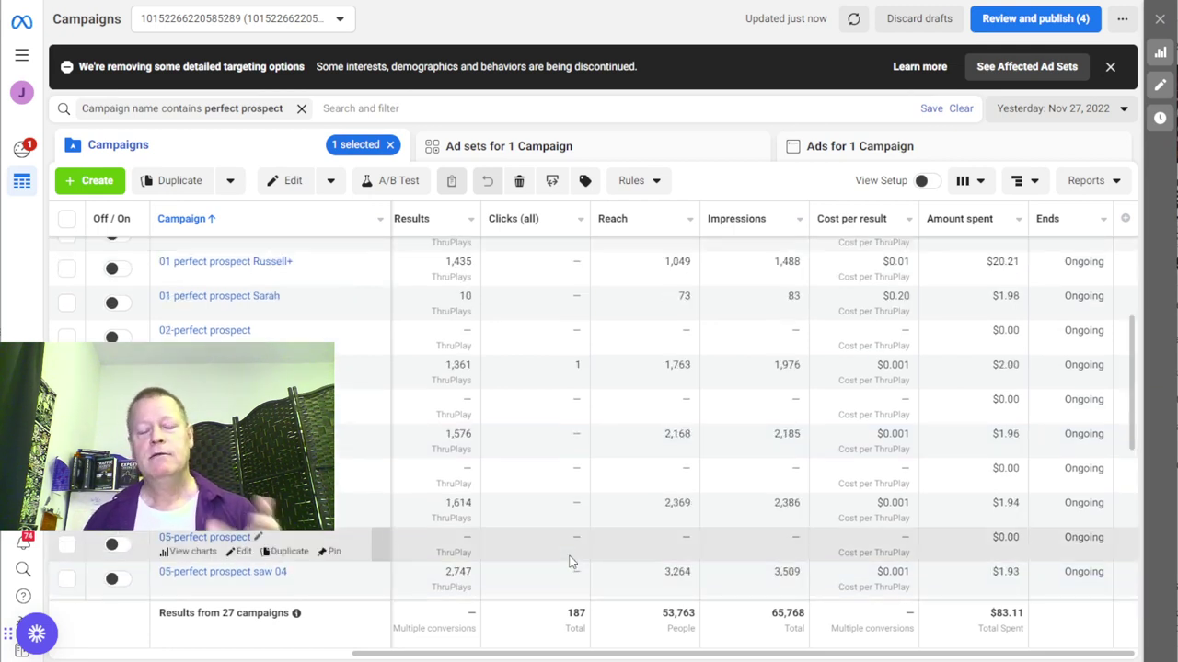
scroll(571, 561, "up", 3)
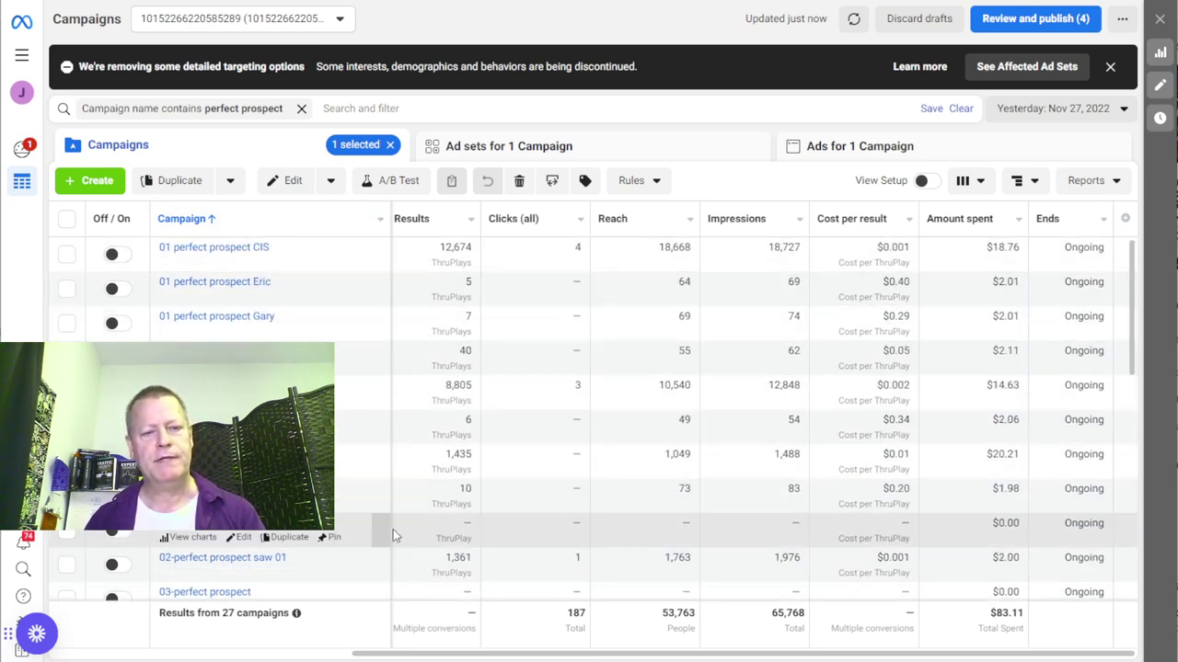
scroll(607, 521, "down", 6)
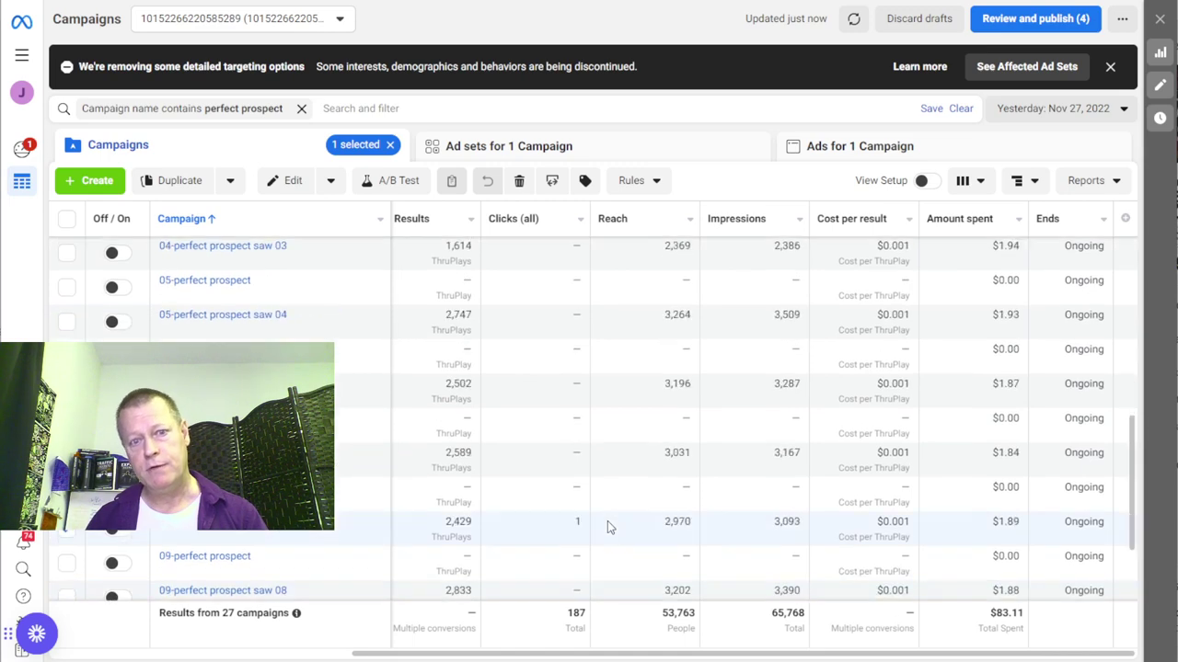
scroll(607, 526, "up", 6)
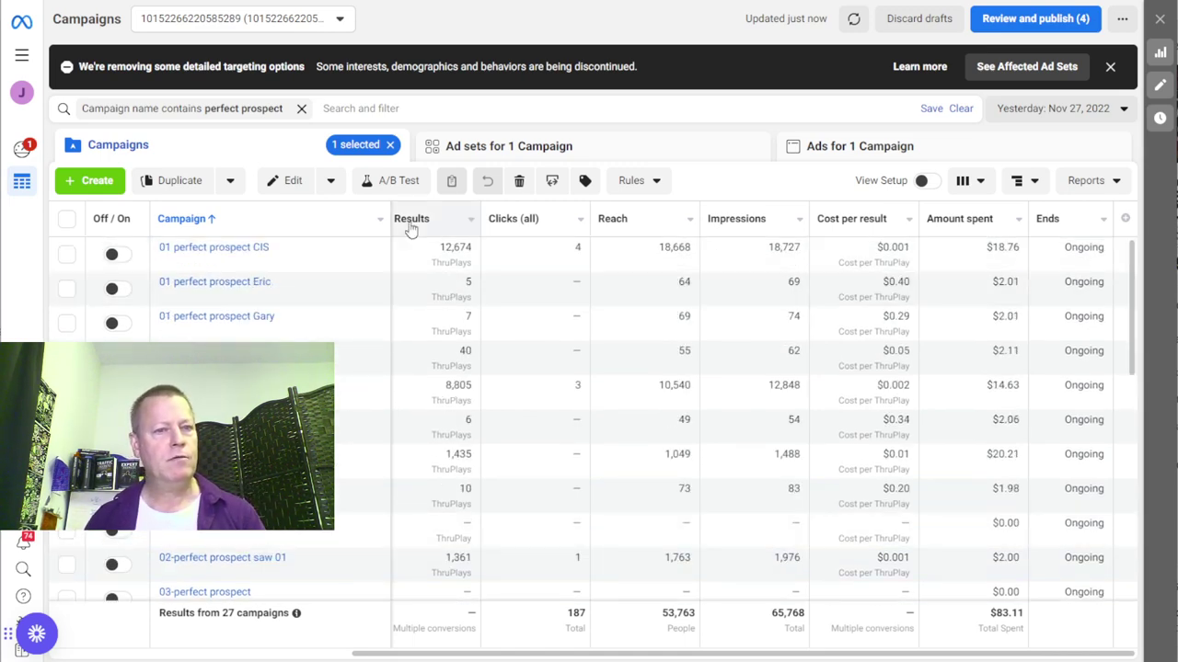
Step: Replace the perfect prospect filter with one for campaign names containing "AGU workshop"
left_click(300, 109)
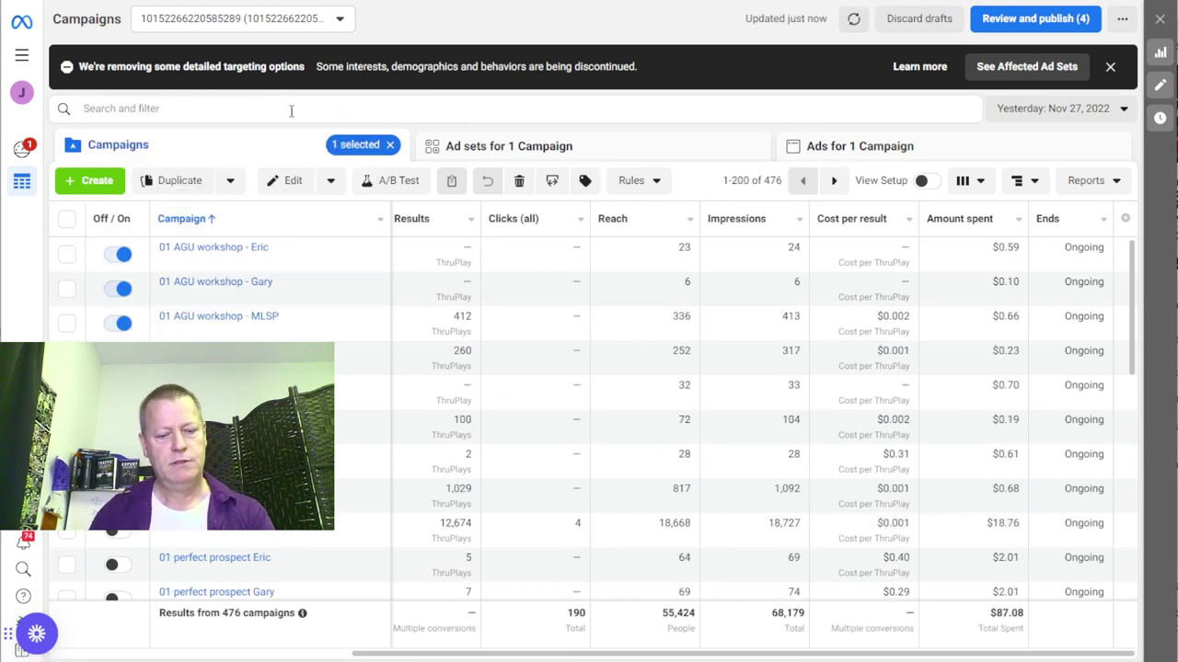
left_click(291, 111)
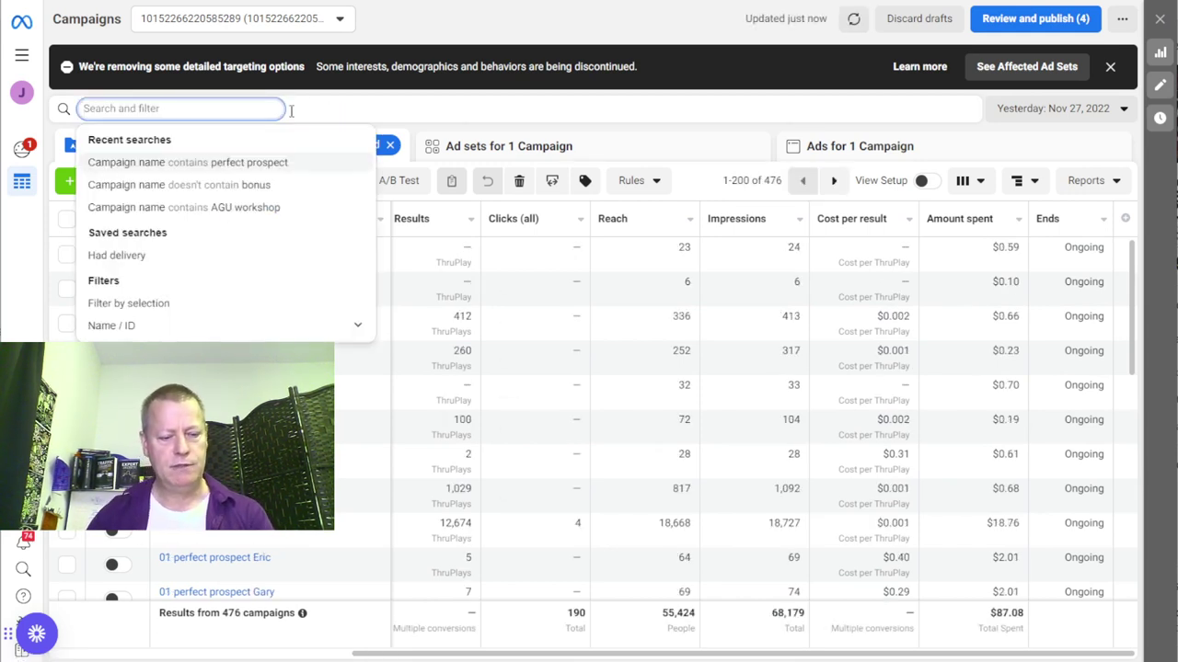
type("AGU work")
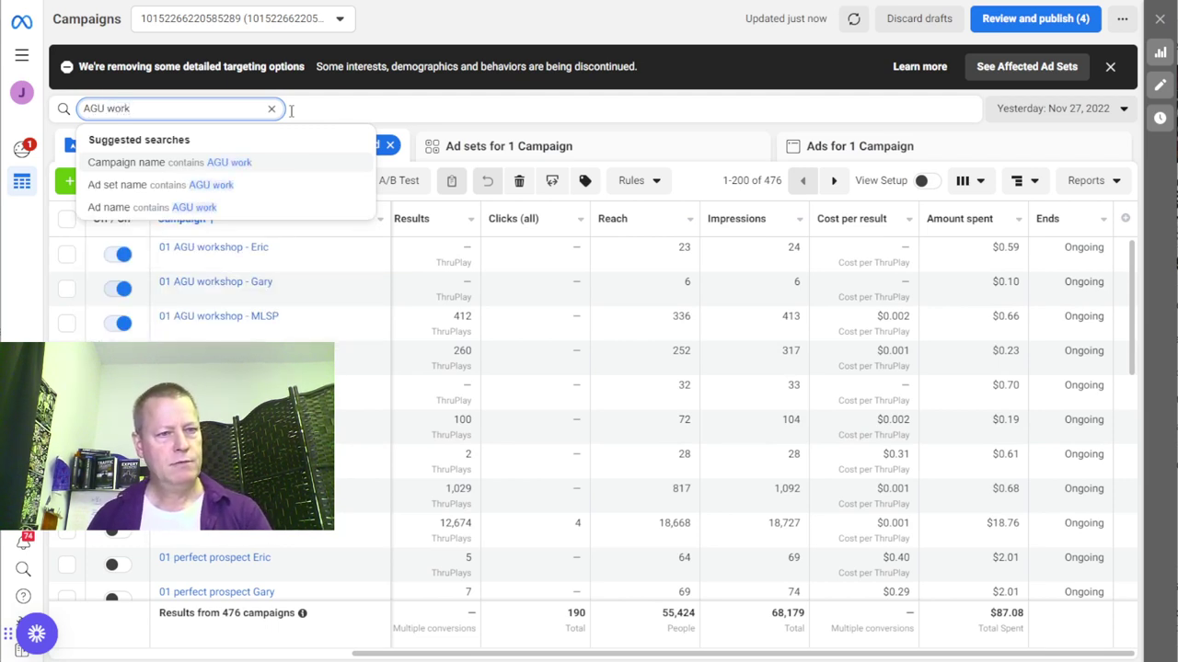
type("shop")
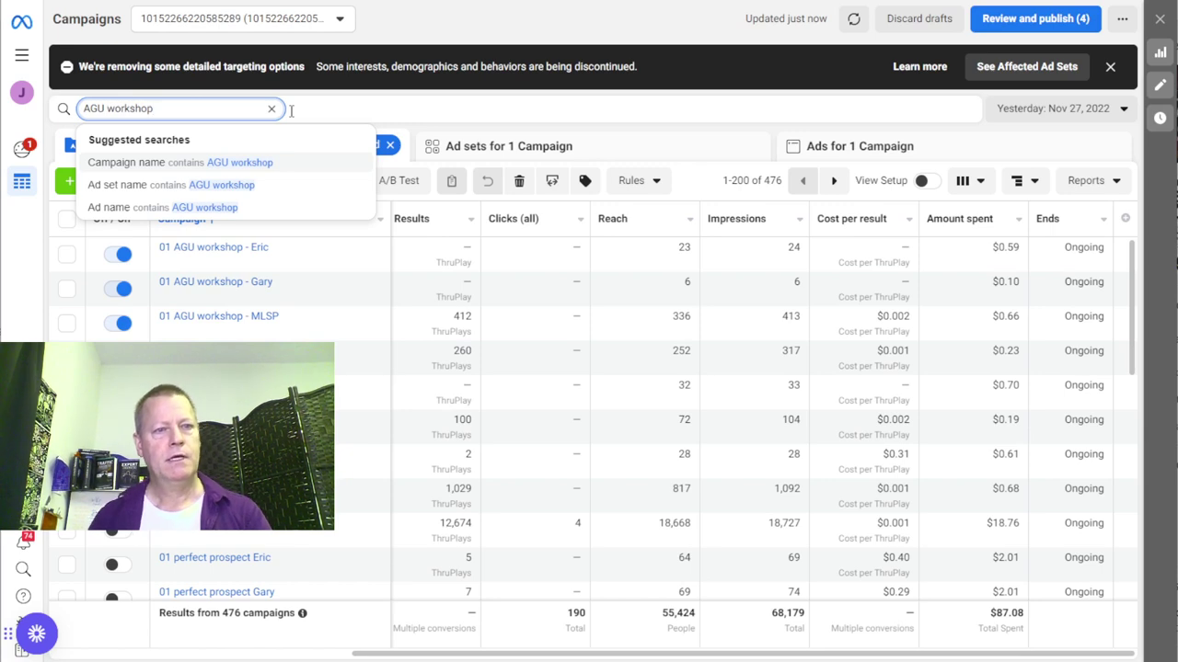
key("Return")
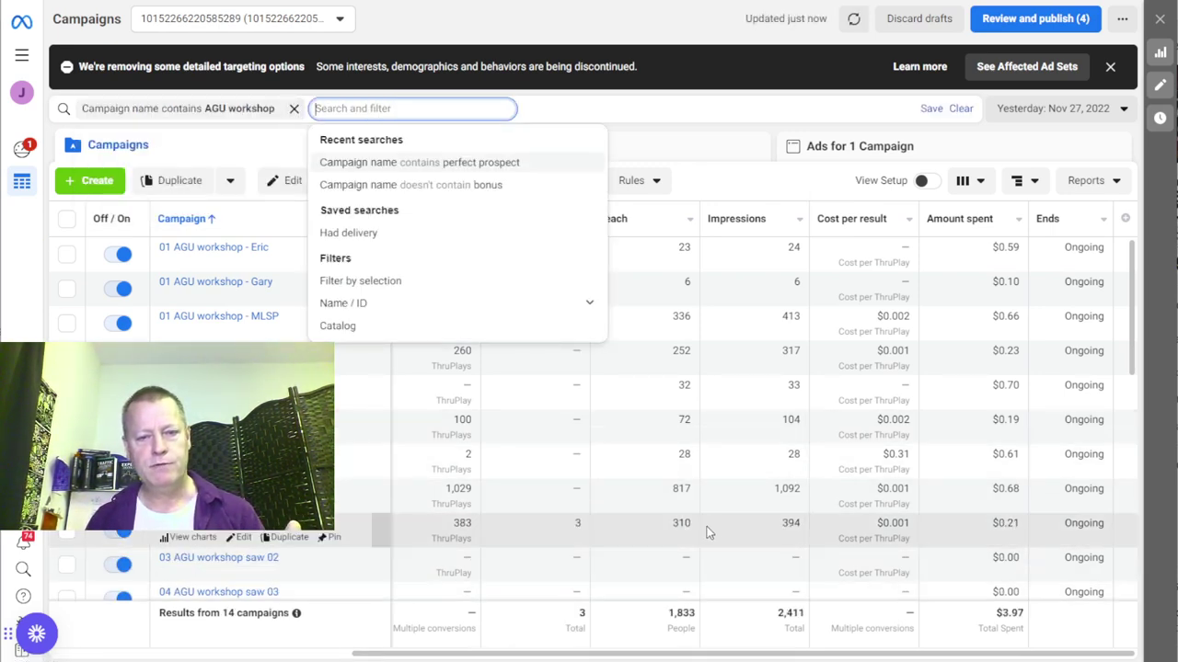
left_click(689, 236)
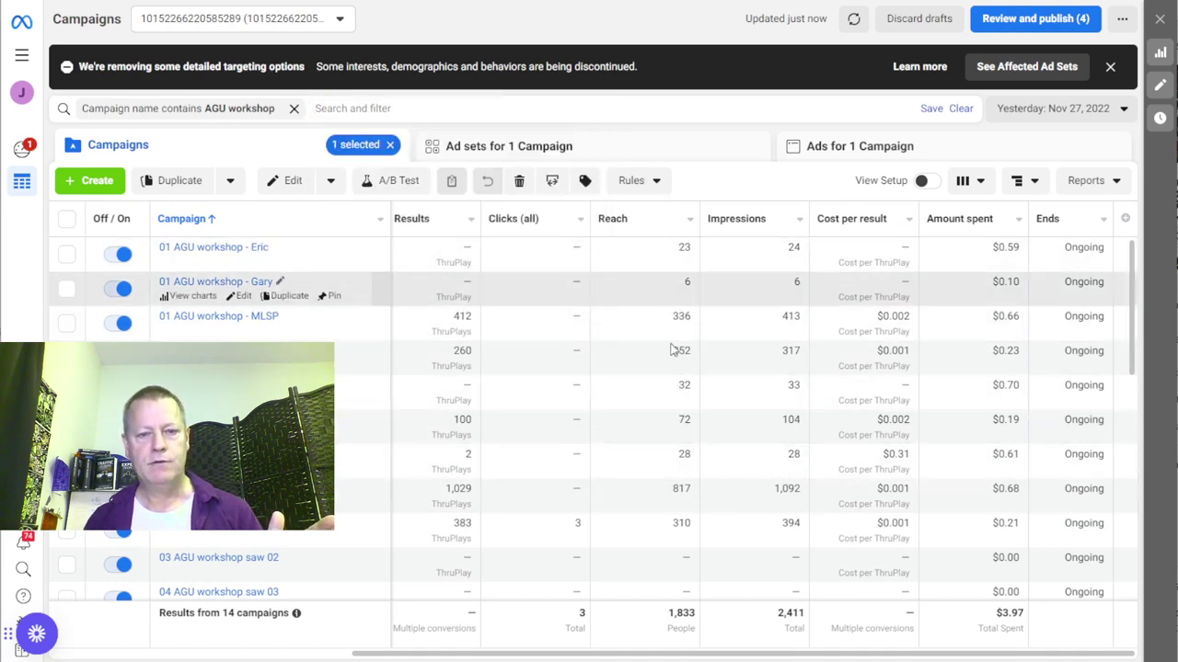
Step: Examine the clicks, results and cost per result of the AGU workshop campaigns
scroll(567, 529, "down", 2)
scroll(566, 529, "up", 2)
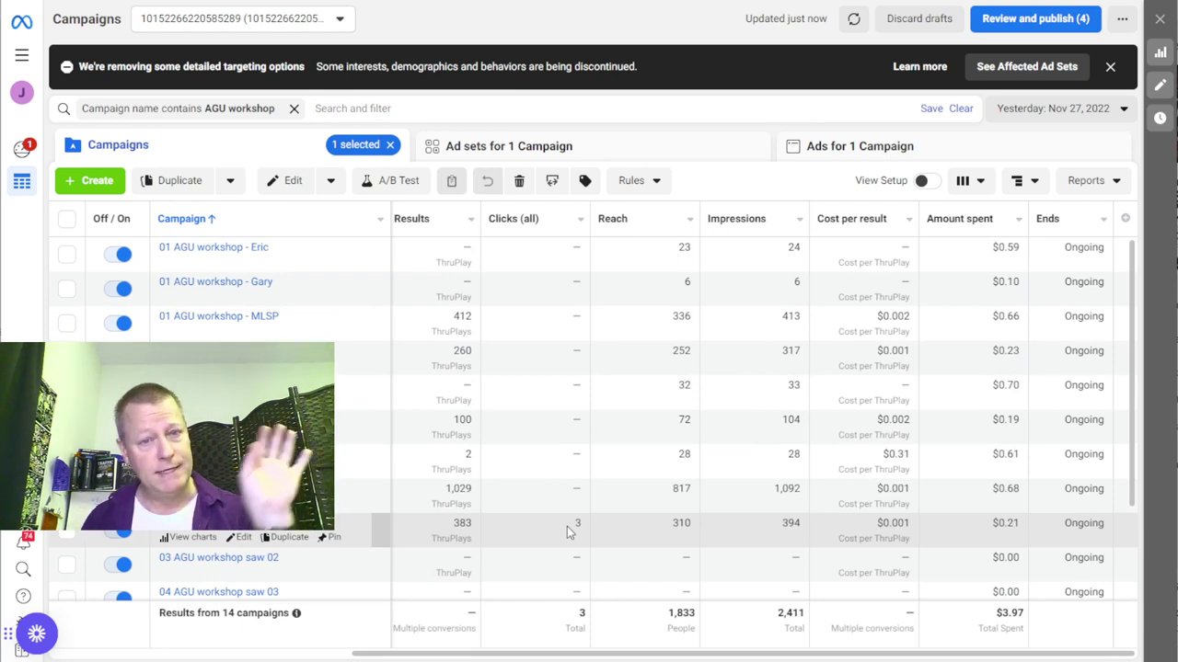
scroll(733, 524, "down", 3)
scroll(912, 405, "up", 3)
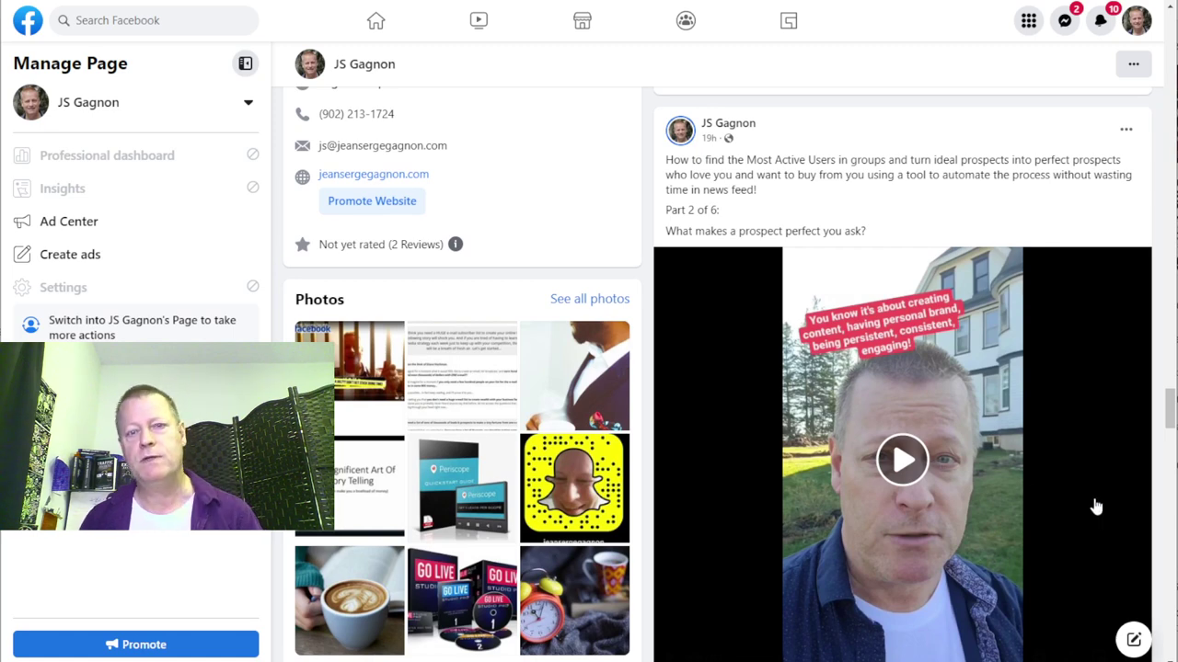
Step: Find the Part 2 video post on the Facebook page and play the first second of its video
scroll(1095, 506, "down", 2)
scroll(1016, 408, "up", 1)
scroll(1016, 408, "up", 1)
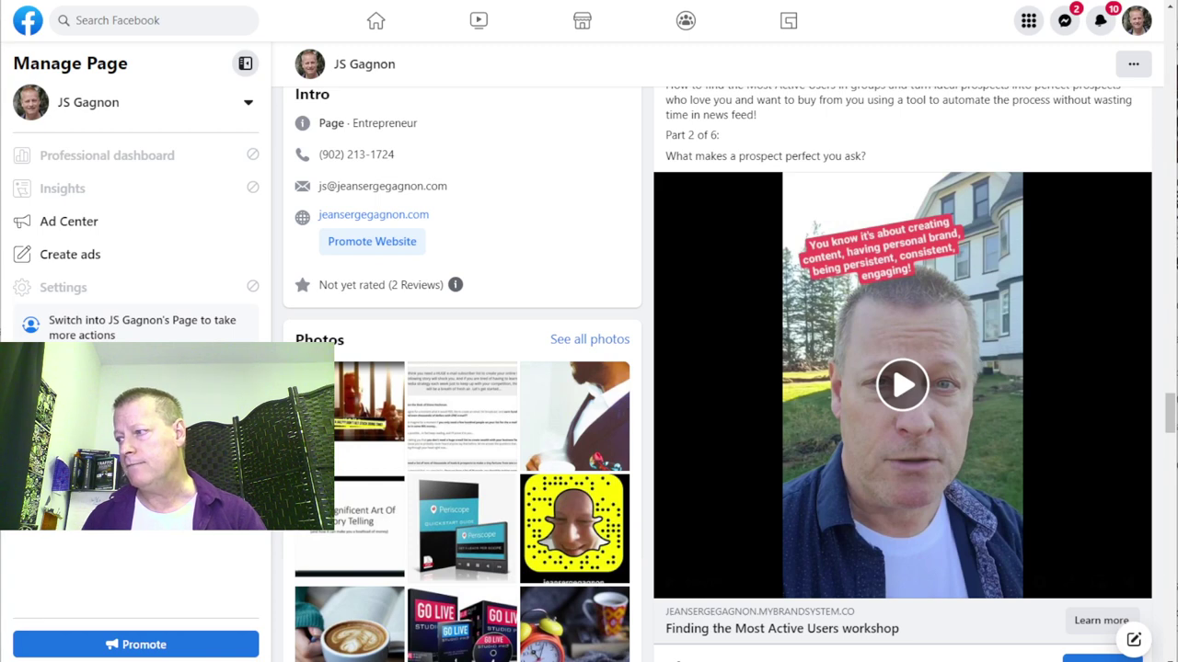
left_click(994, 420)
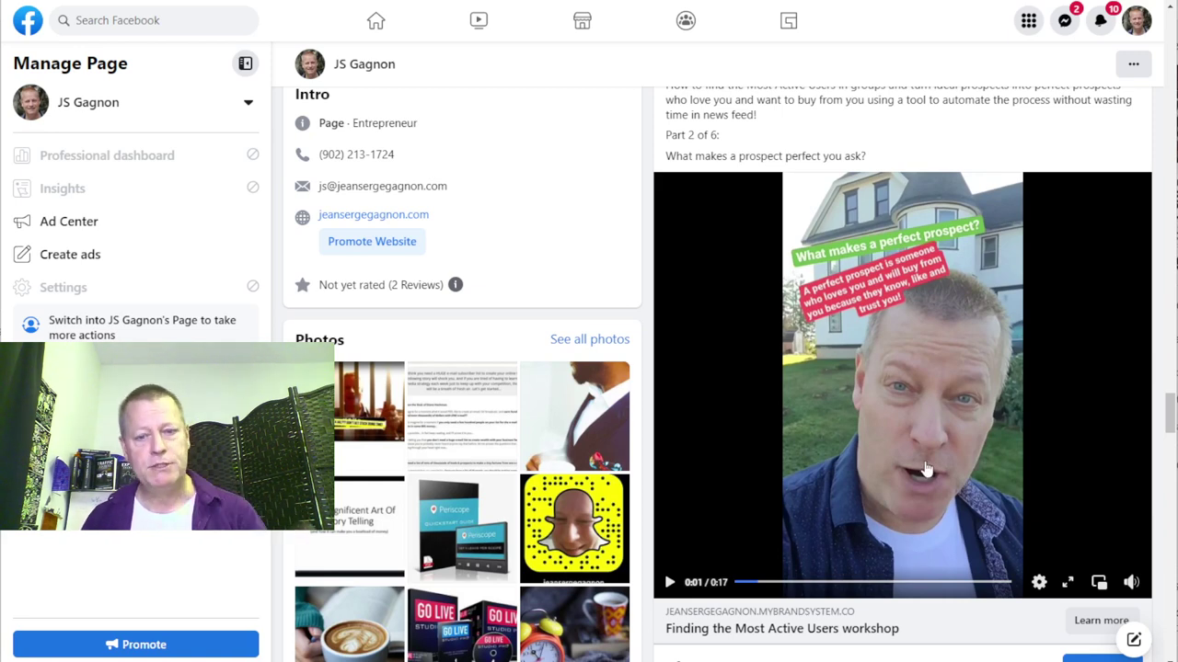
Step: Play the opening of the Part 1 video about turning ideal prospects into perfect prospects and pause it at 0:02
scroll(926, 469, "down", 7)
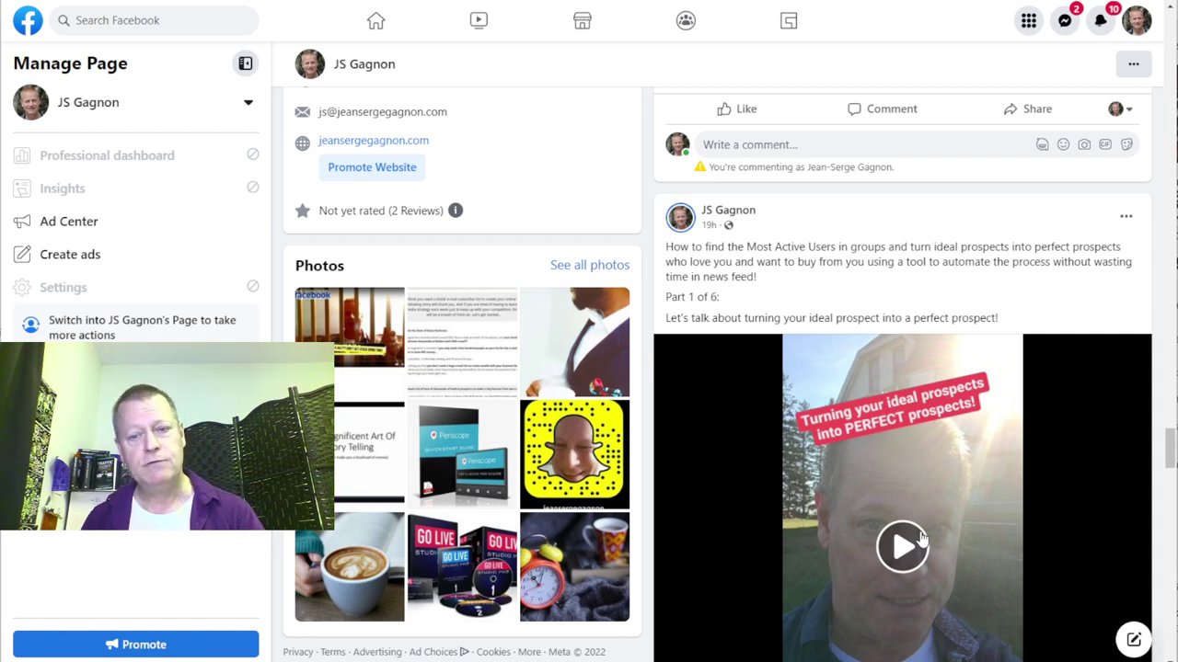
scroll(917, 547, "down", 1)
scroll(916, 546, "down", 1)
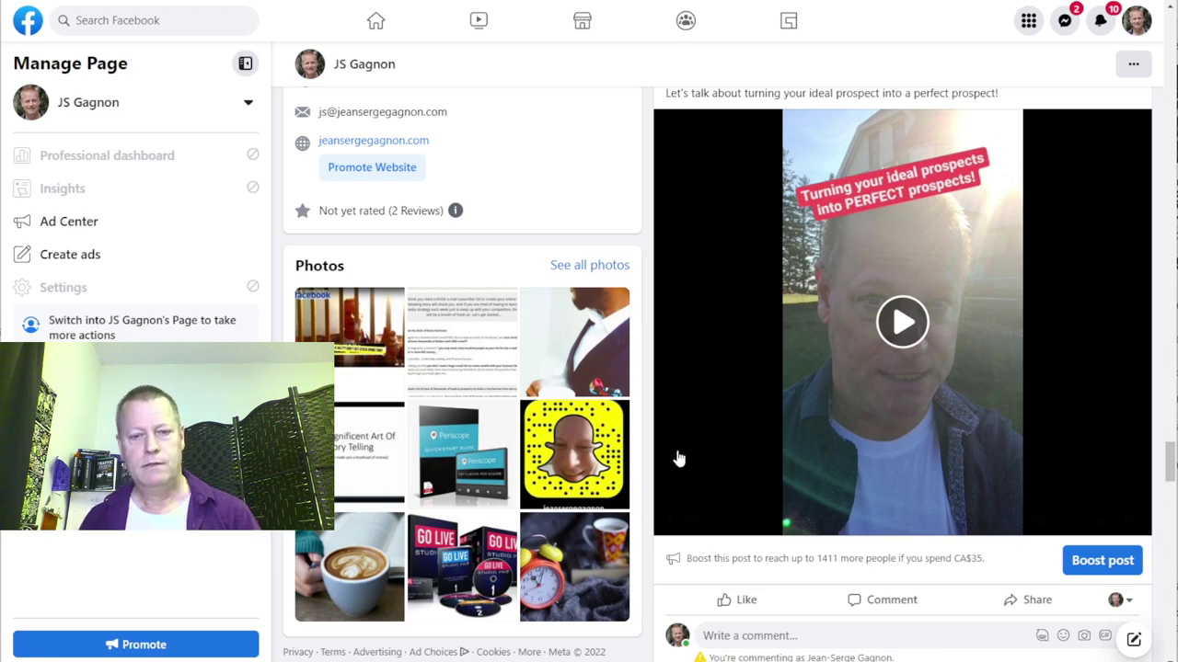
left_click(901, 320)
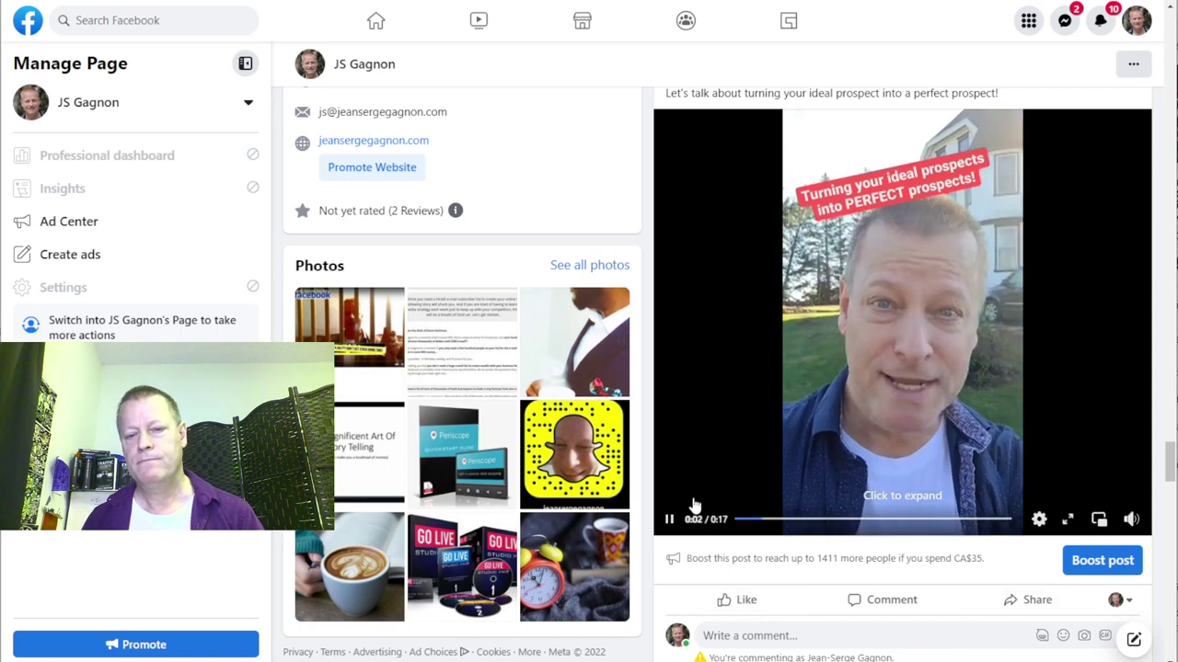
left_click(695, 506)
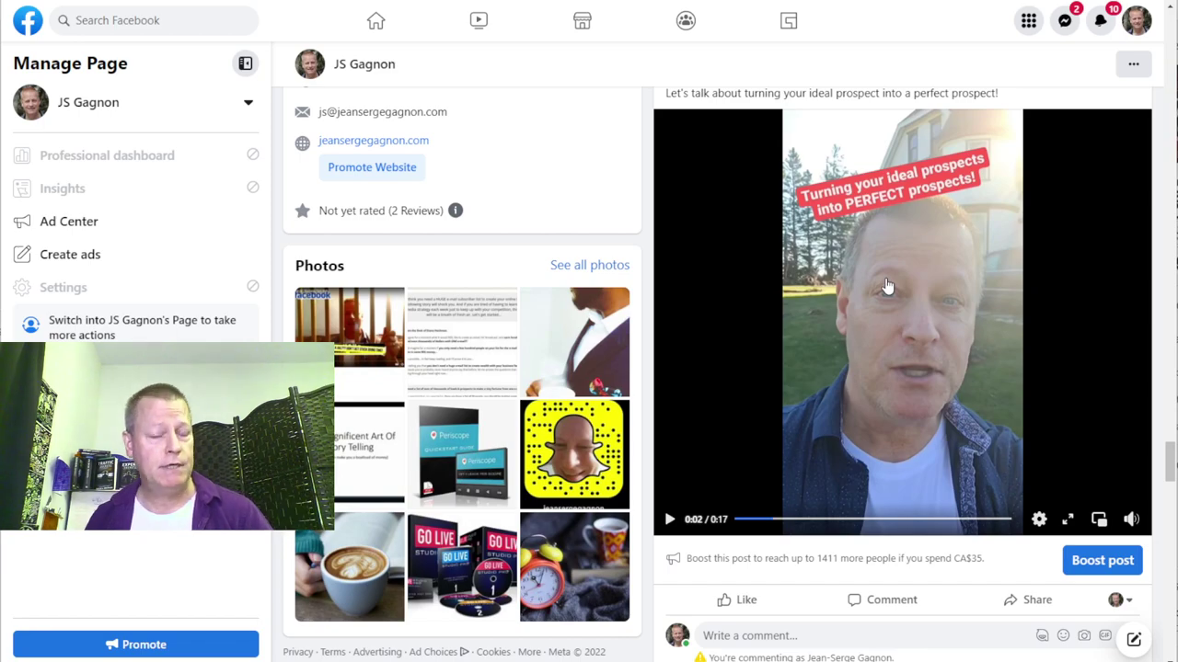
Step: Compare the Part 1, Part 2 and Part 3 video posts, including their opening captions and the workshop link sections below them
scroll(886, 286, "up", 5)
scroll(886, 286, "down", 5)
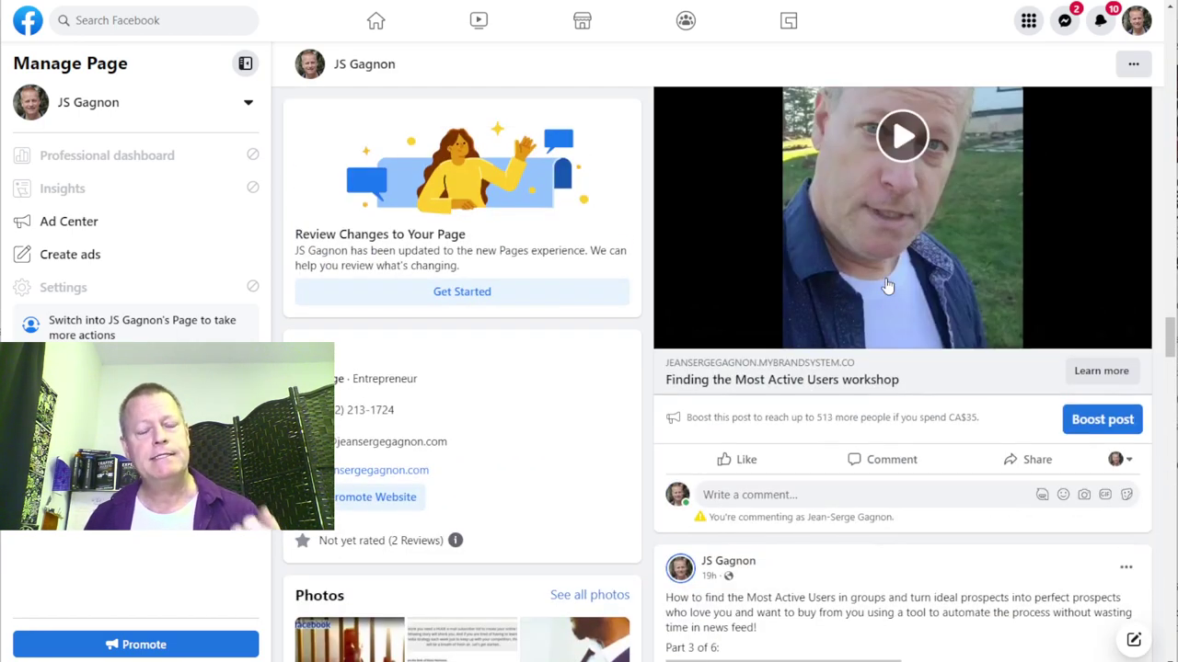
scroll(885, 286, "down", 15)
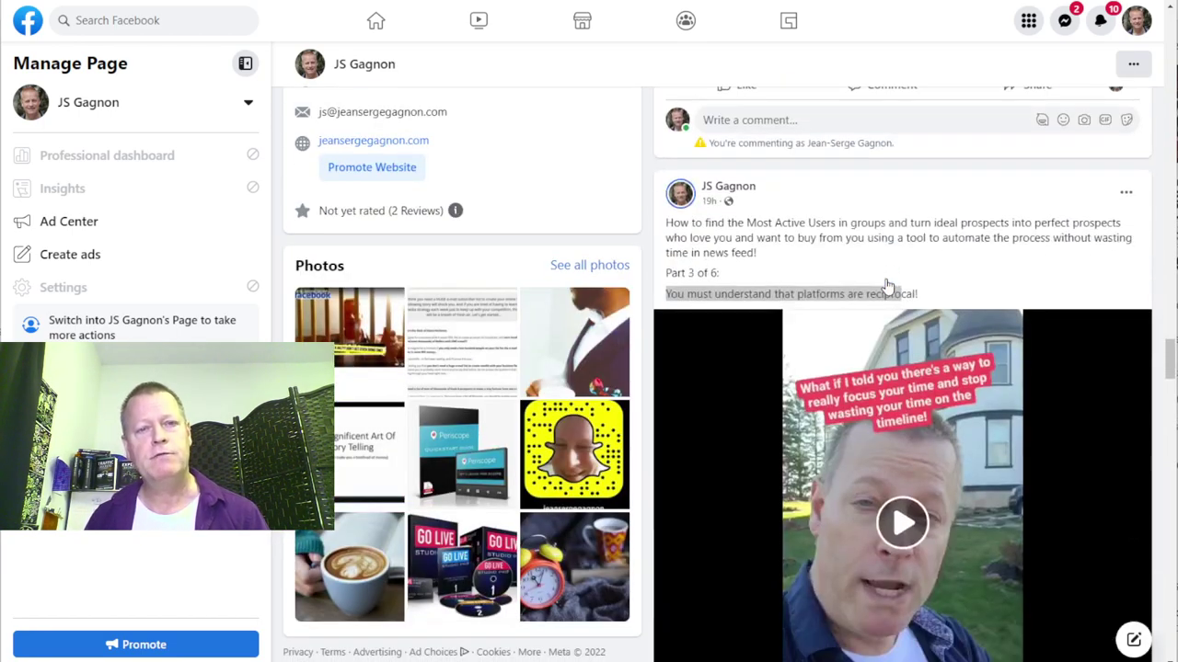
scroll(886, 287, "down", 3)
scroll(885, 286, "up", 5)
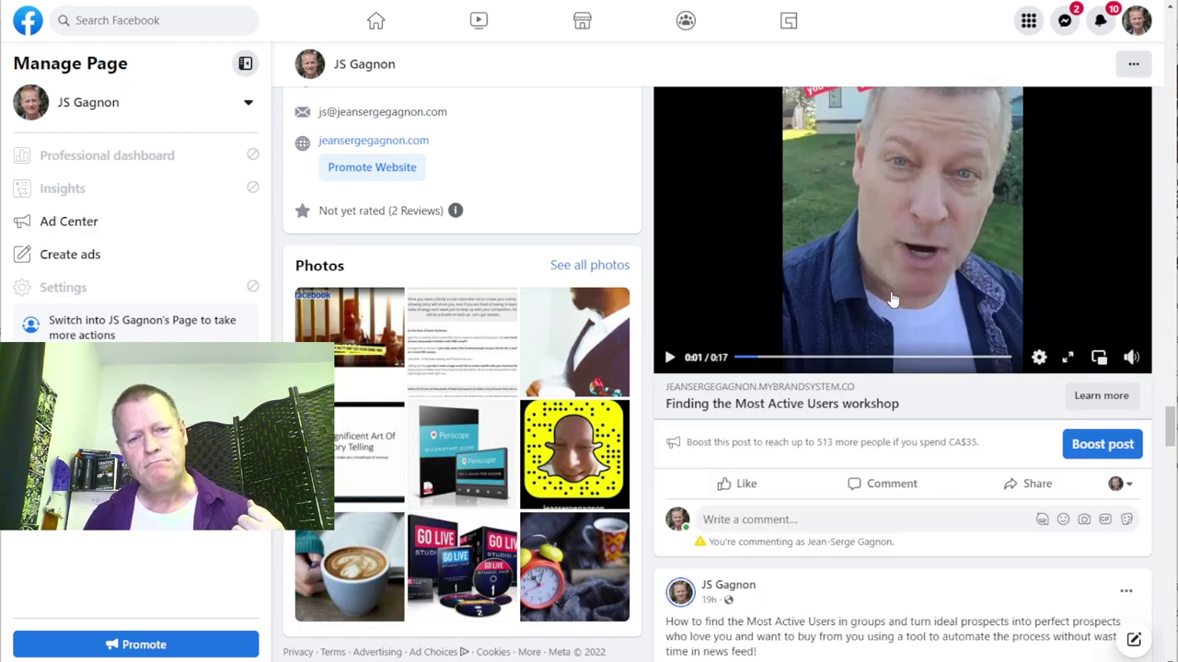
scroll(886, 346, "down", 5)
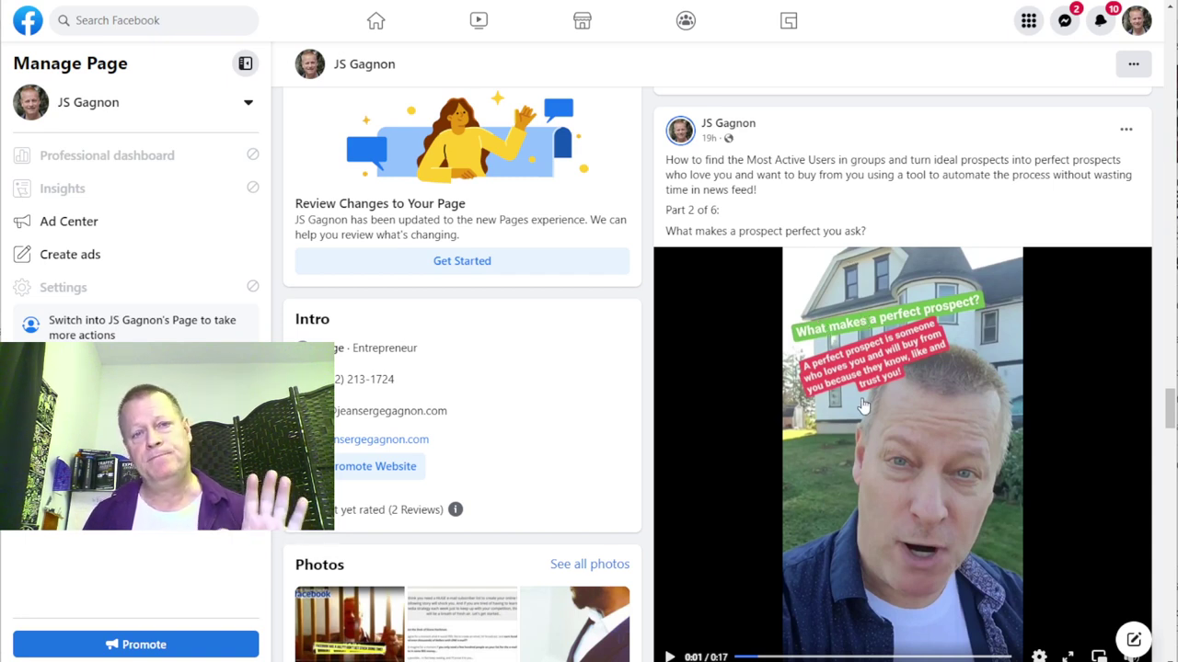
scroll(863, 405, "down", 10)
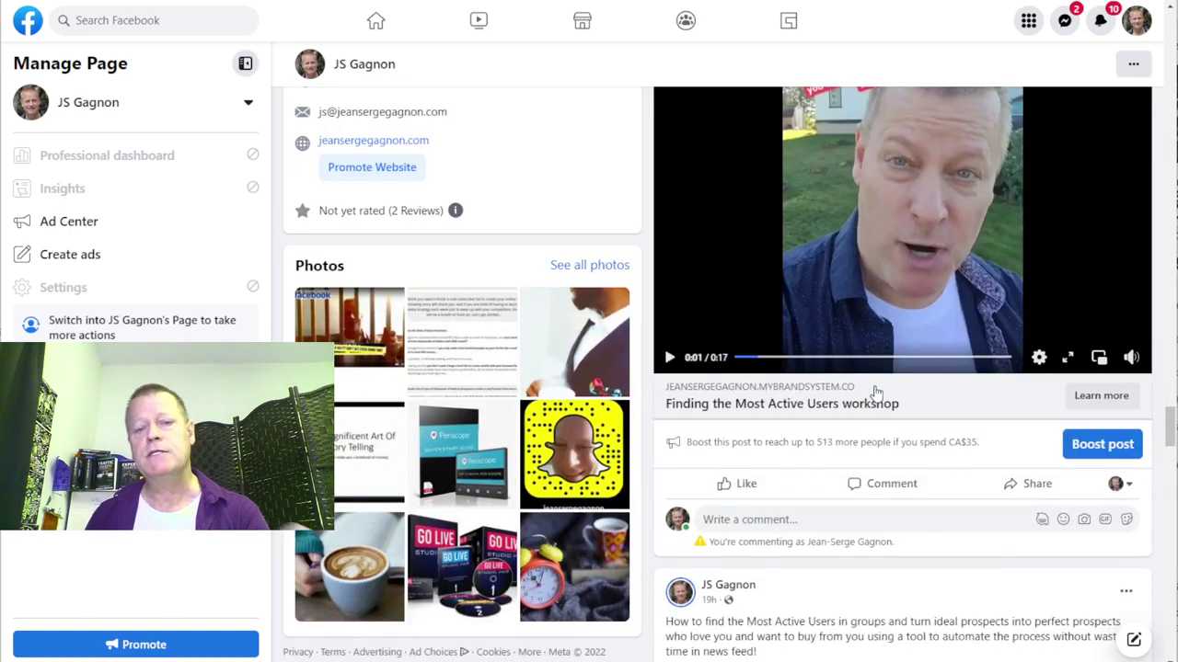
scroll(865, 384, "down", 3)
scroll(865, 384, "up", 10)
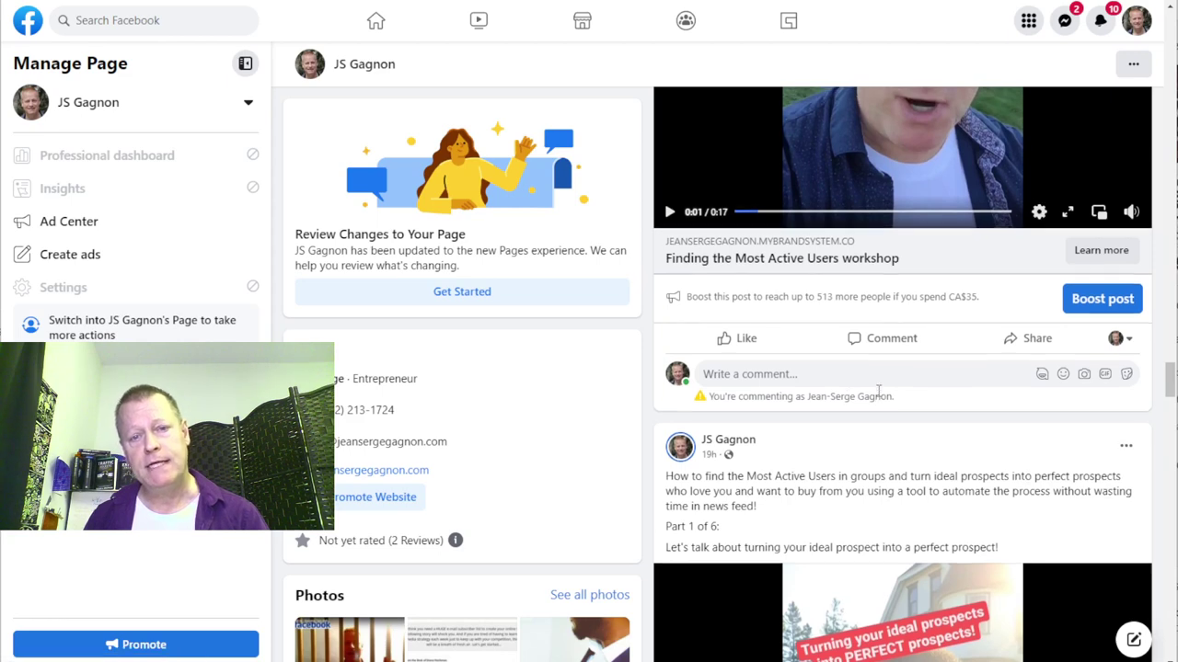
scroll(865, 381, "up", 8)
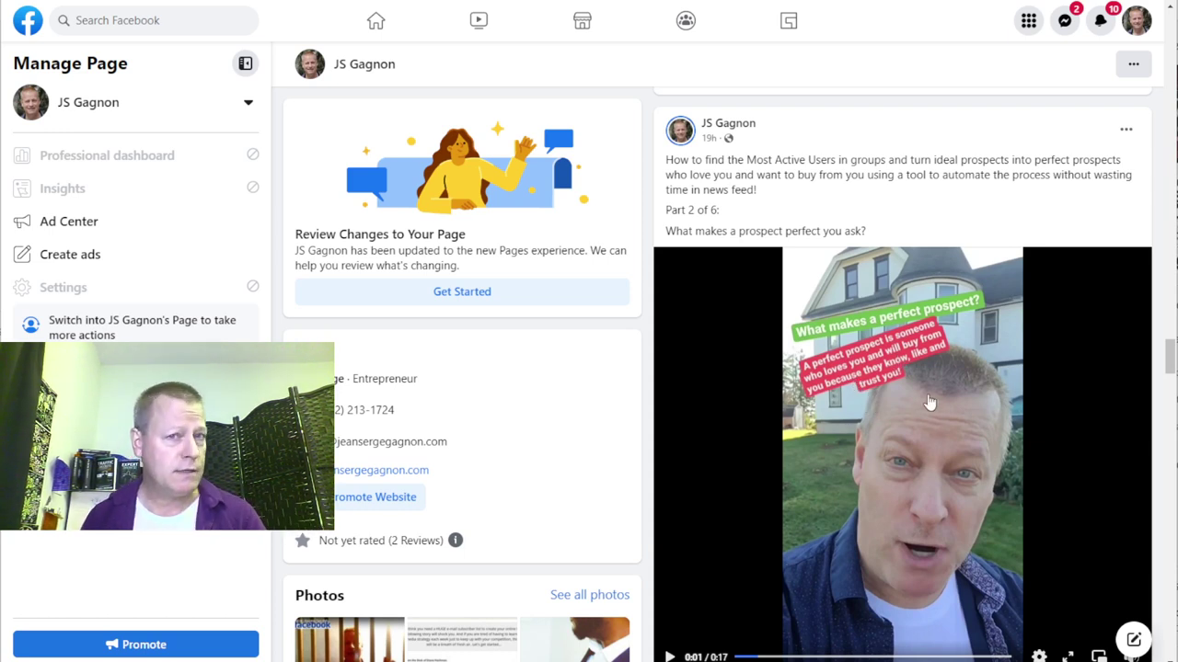
Step: Skip the Part 2 video ahead to 0:10 to view its caption, and compare the post with the Part 3 post's workshop link
scroll(911, 386, "down", 1)
scroll(911, 386, "down", 1)
scroll(900, 428, "down", 2)
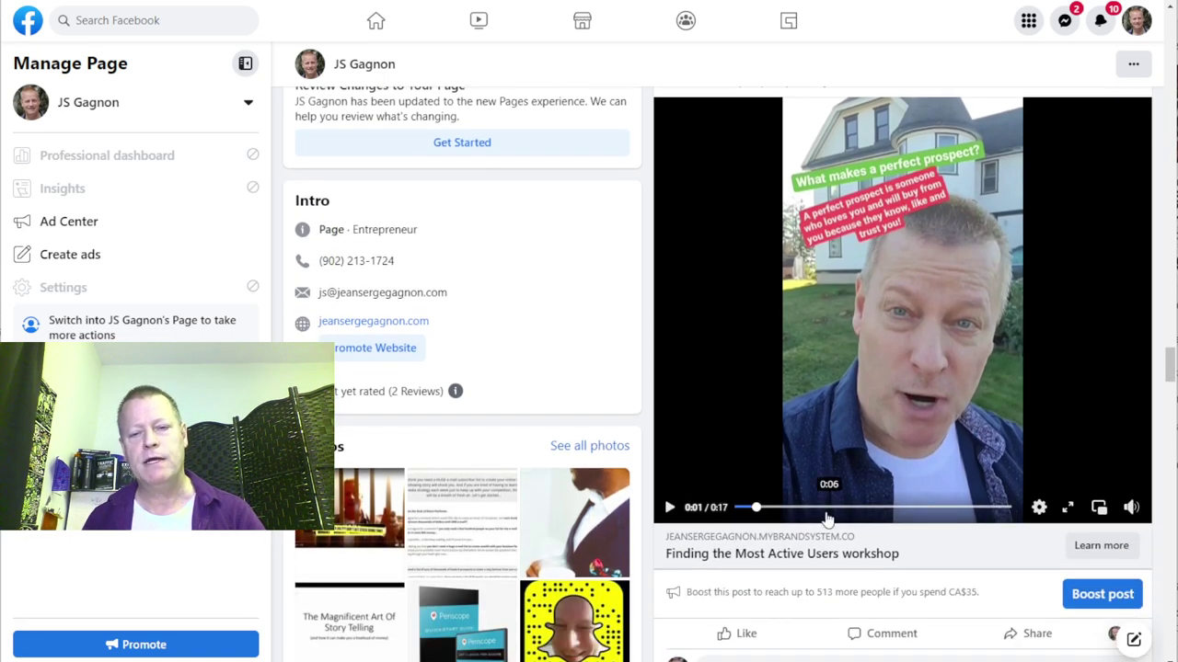
left_click(865, 507)
left_click(892, 508)
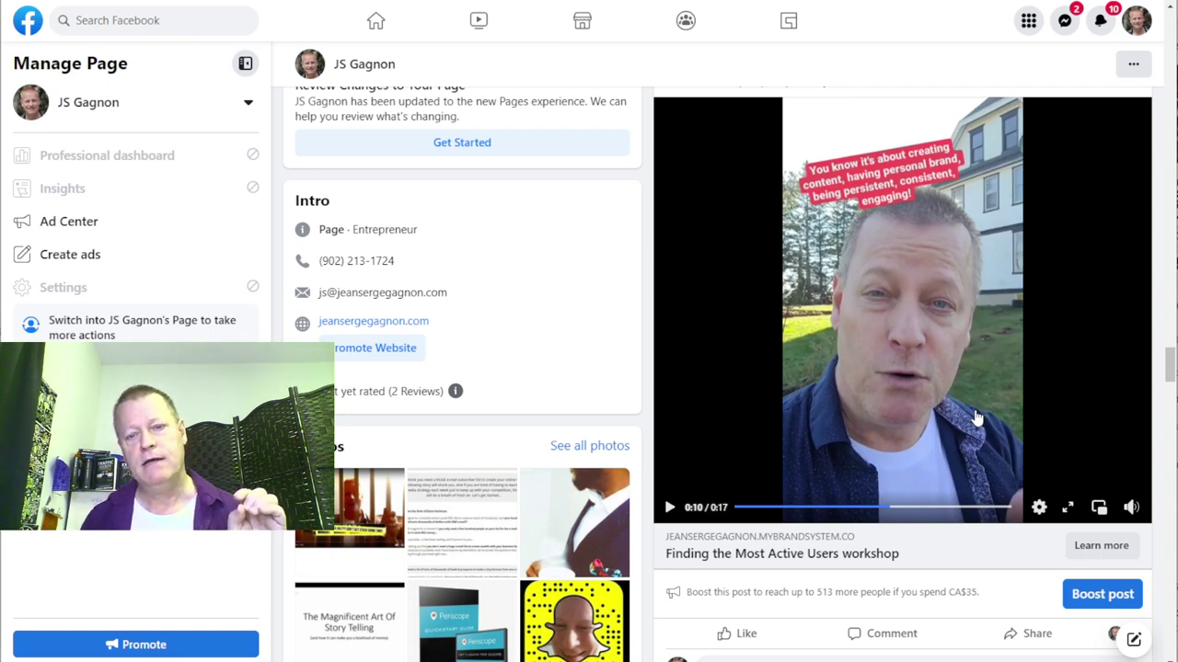
scroll(977, 419, "down", 5)
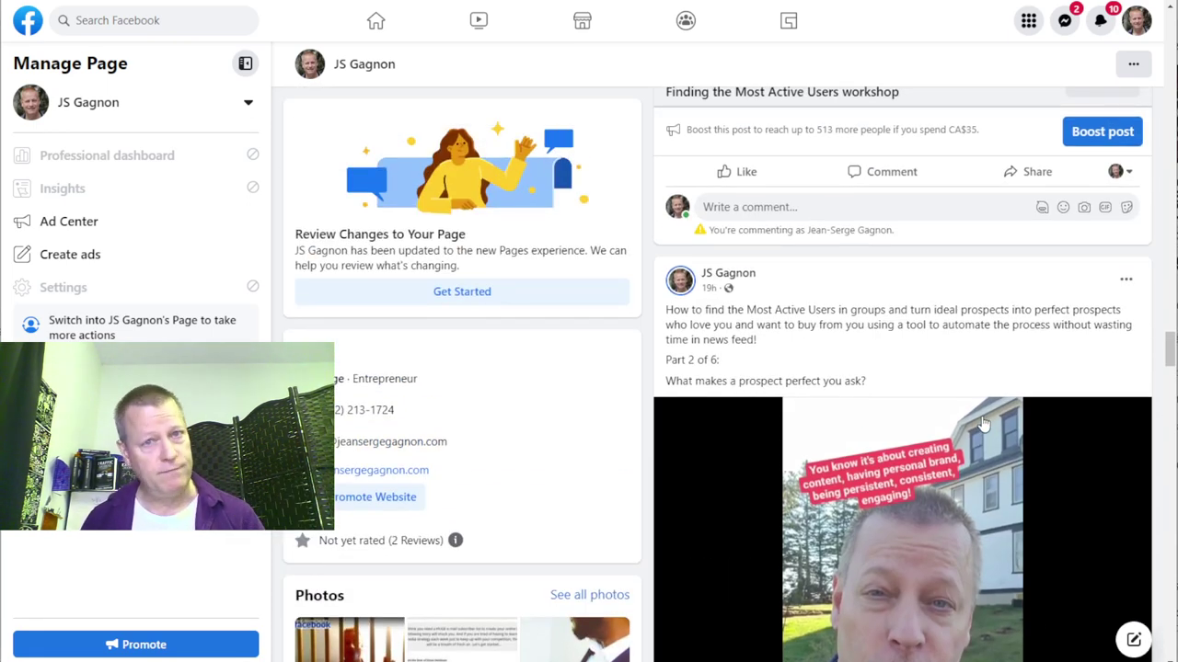
scroll(983, 423, "up", 2)
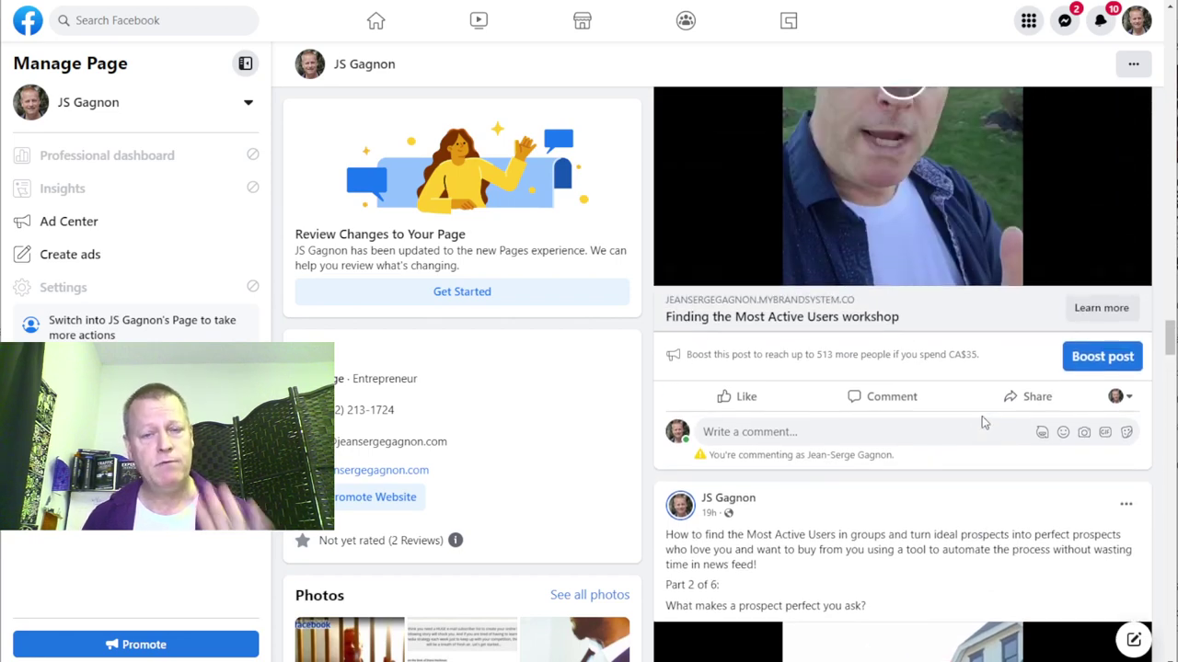
Step: Switch from the Facebook page to Ads Manager and open the ad account's Audiences list
scroll(981, 416, "down", 3)
scroll(981, 441, "up", 4)
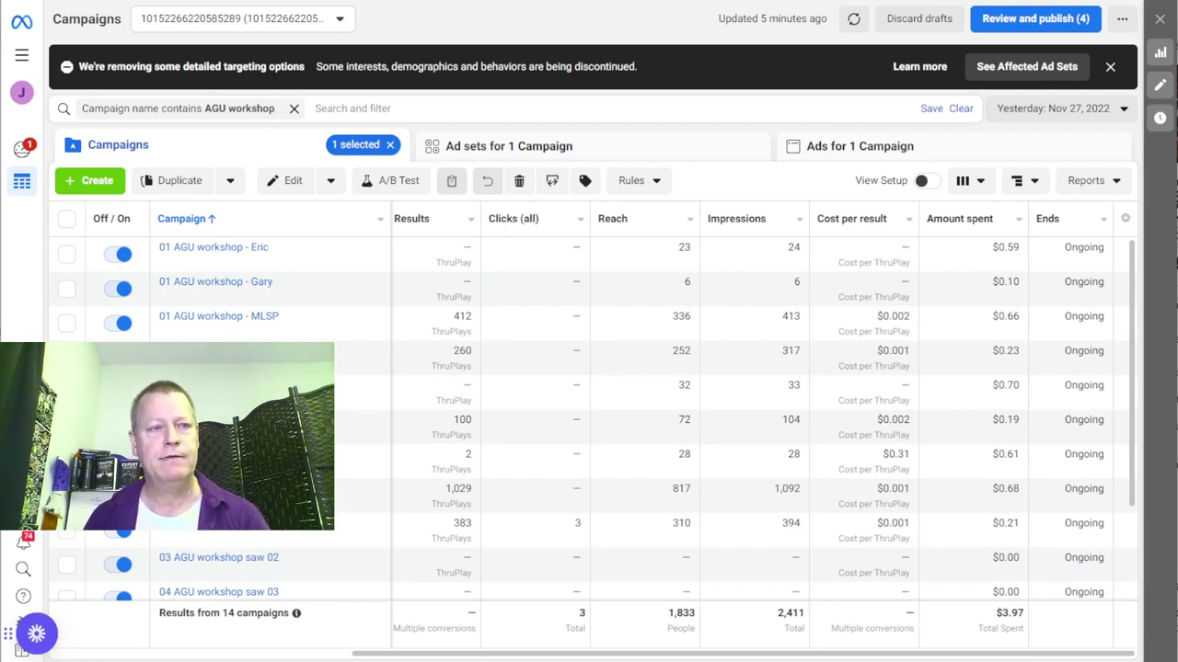
left_click(22, 56)
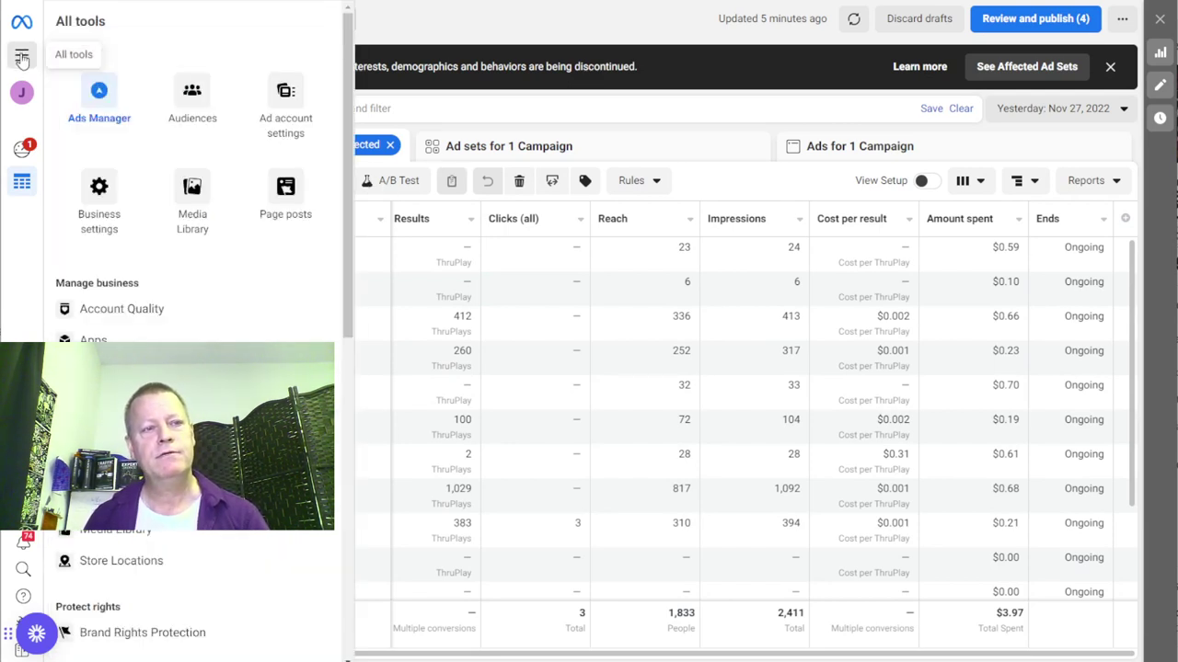
left_click(192, 102)
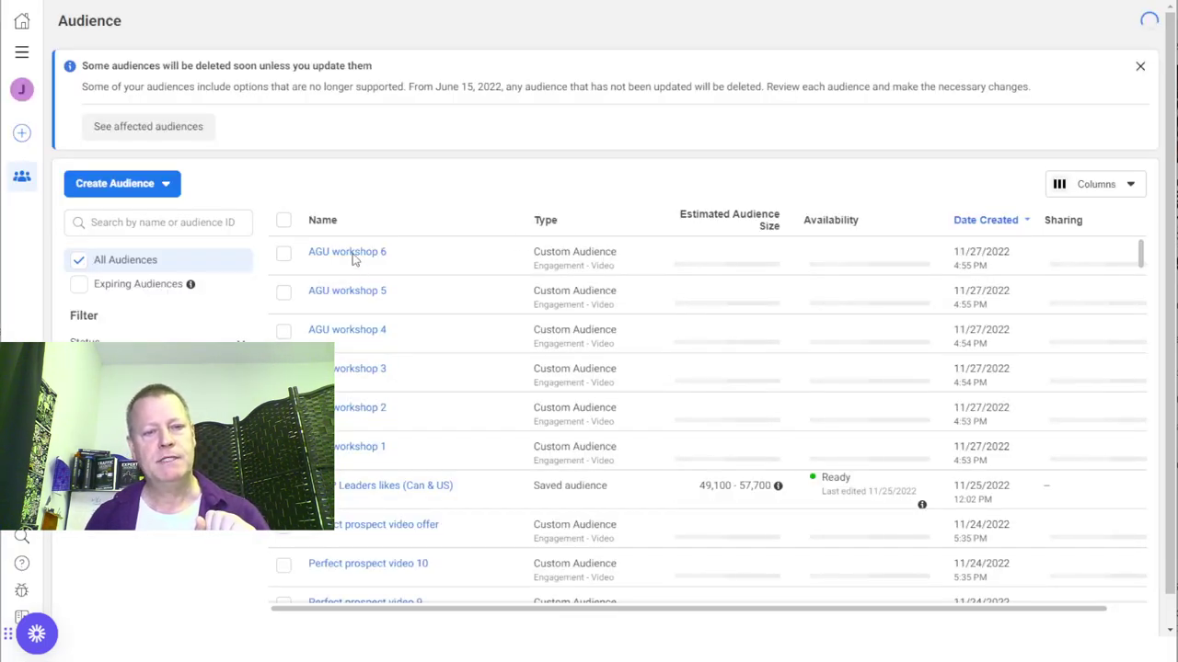
Step: Start a Custom Audience with Video as its source, targeting people who viewed at least 3 seconds of the video
left_click(143, 187)
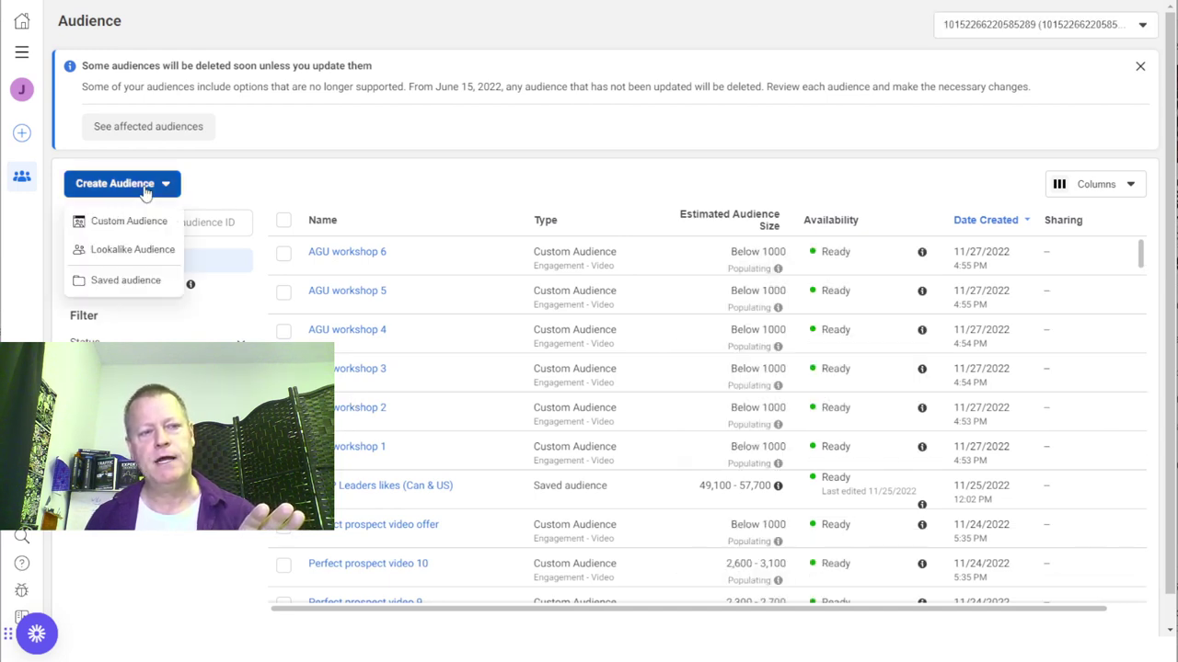
left_click(119, 229)
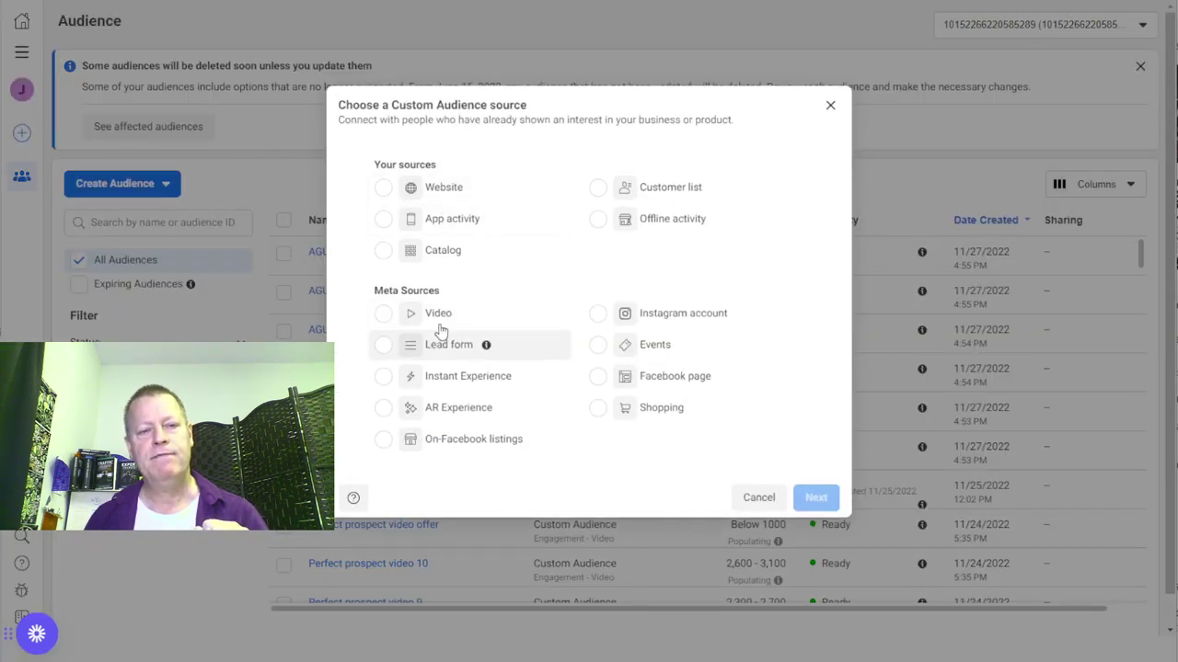
left_click(383, 315)
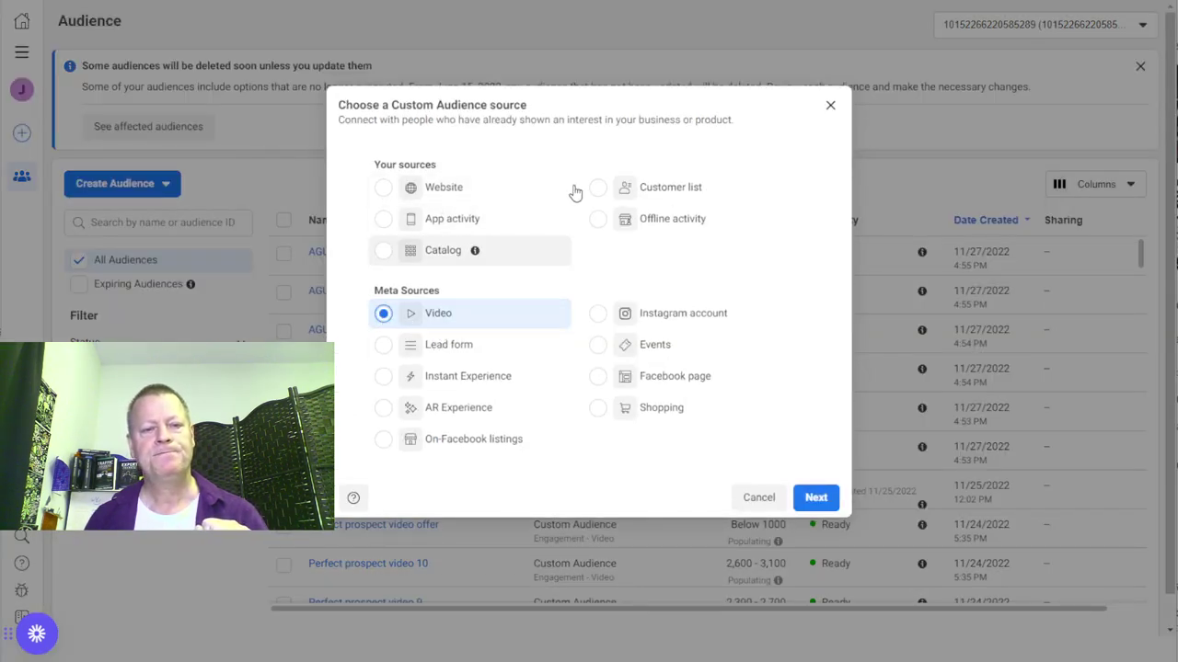
left_click(816, 498)
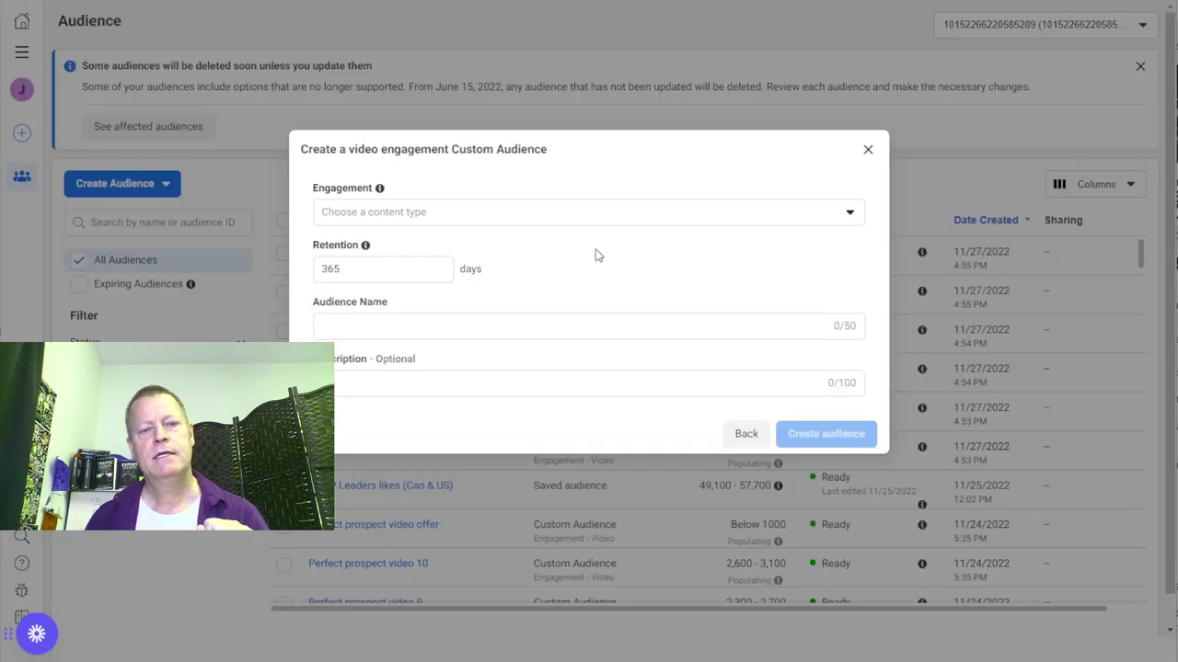
left_click(488, 221)
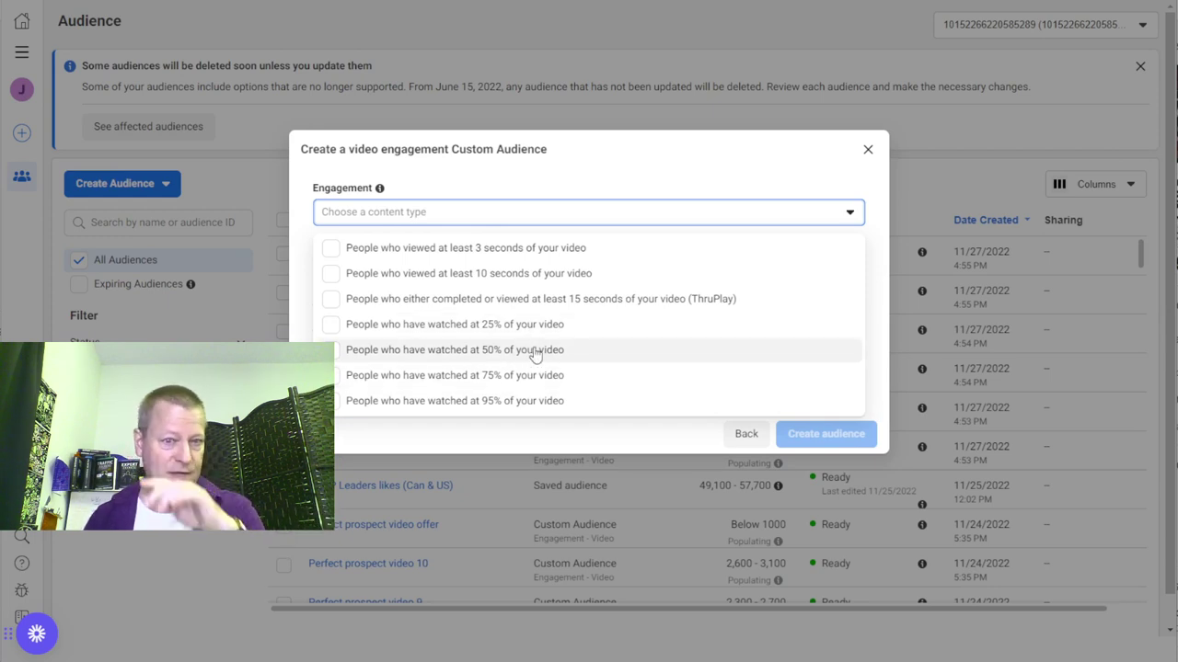
left_click(509, 255)
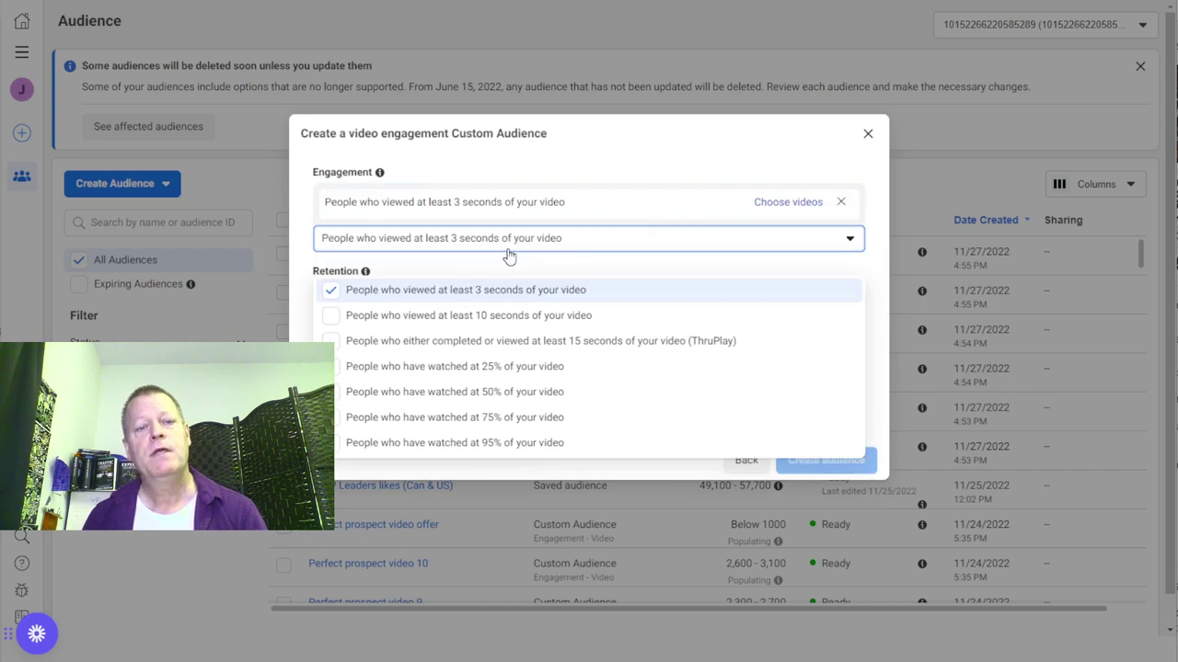
Step: Choose the advertiser's own Facebook page as the video source page and select its Part 1 of 6 Most Active Users video
left_click(784, 204)
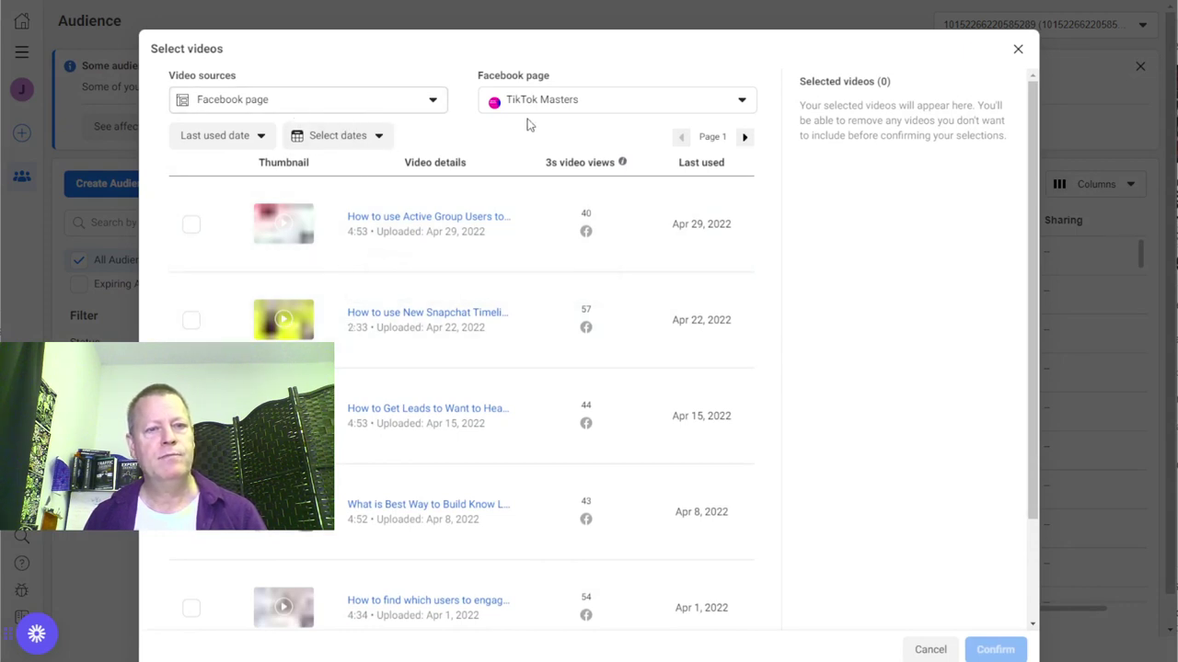
left_click(558, 105)
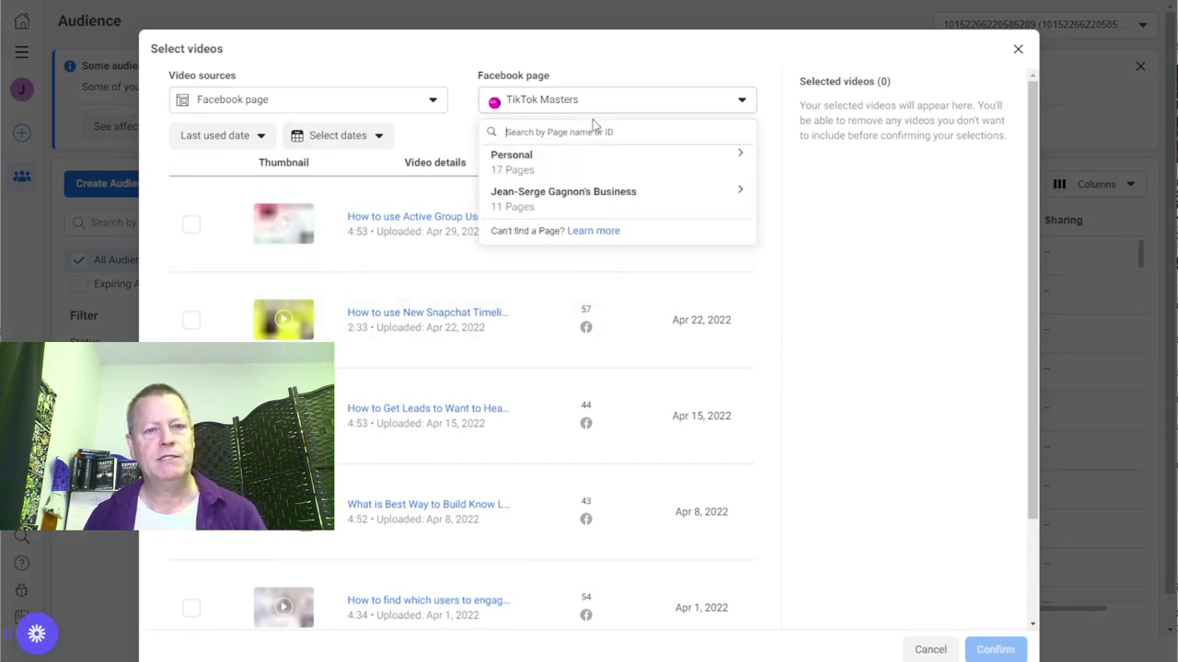
left_click(544, 173)
scroll(585, 230, "down", 4)
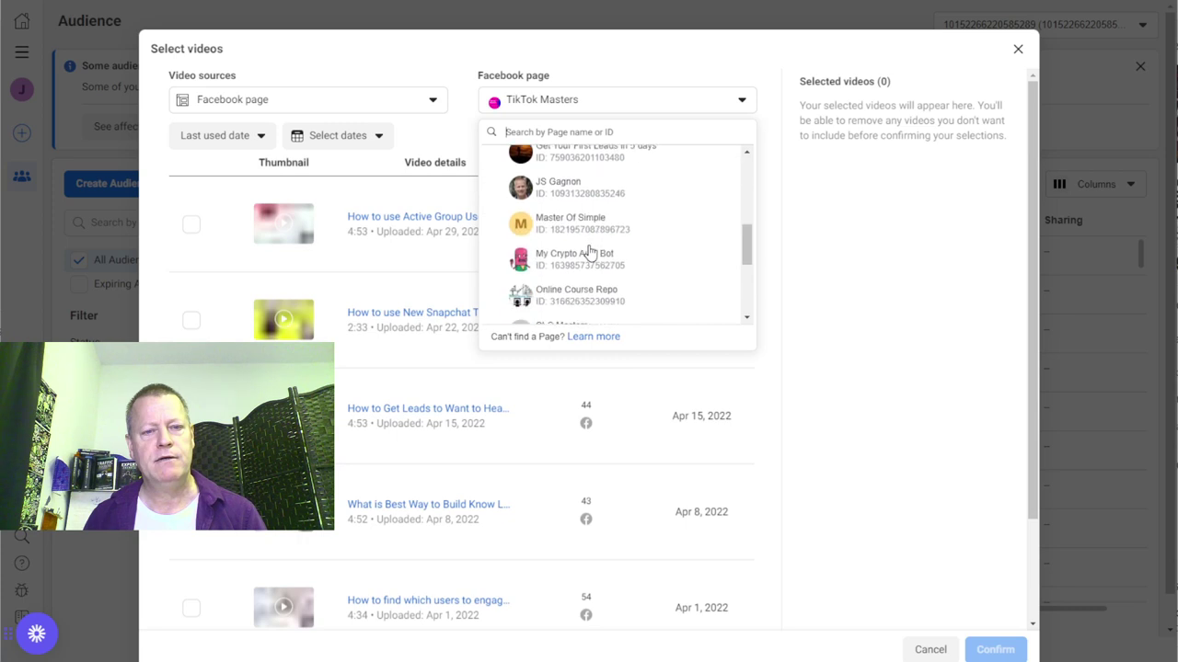
scroll(585, 290, "down", 3)
scroll(585, 294, "down", 2)
scroll(589, 281, "up", 5)
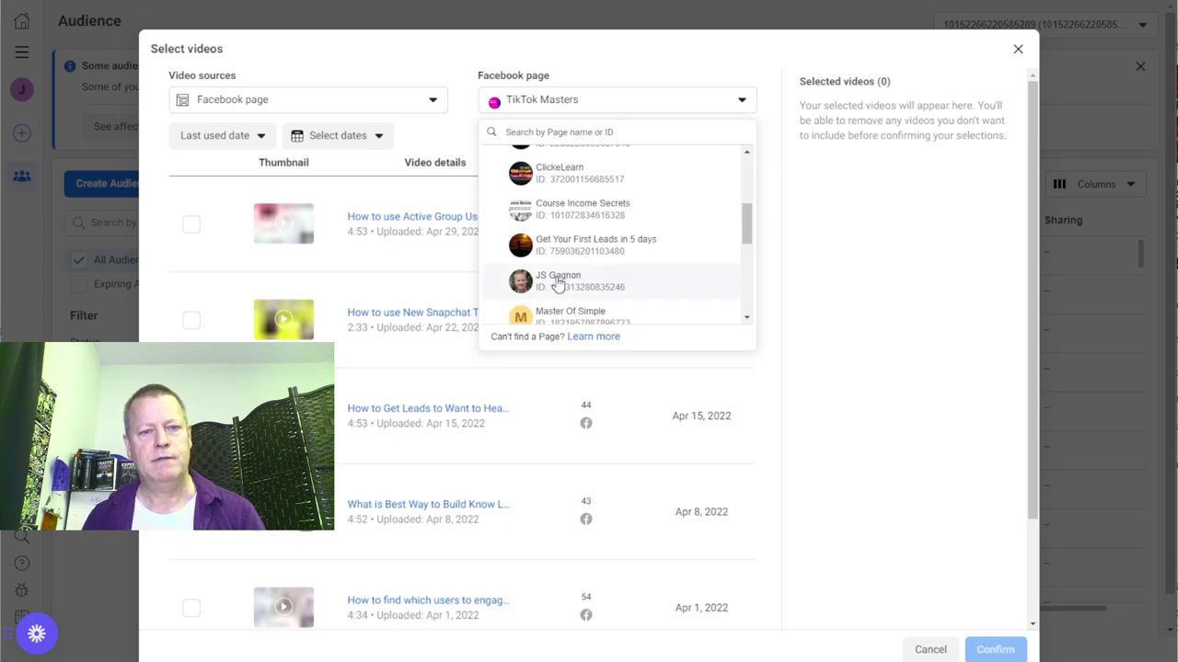
left_click(558, 280)
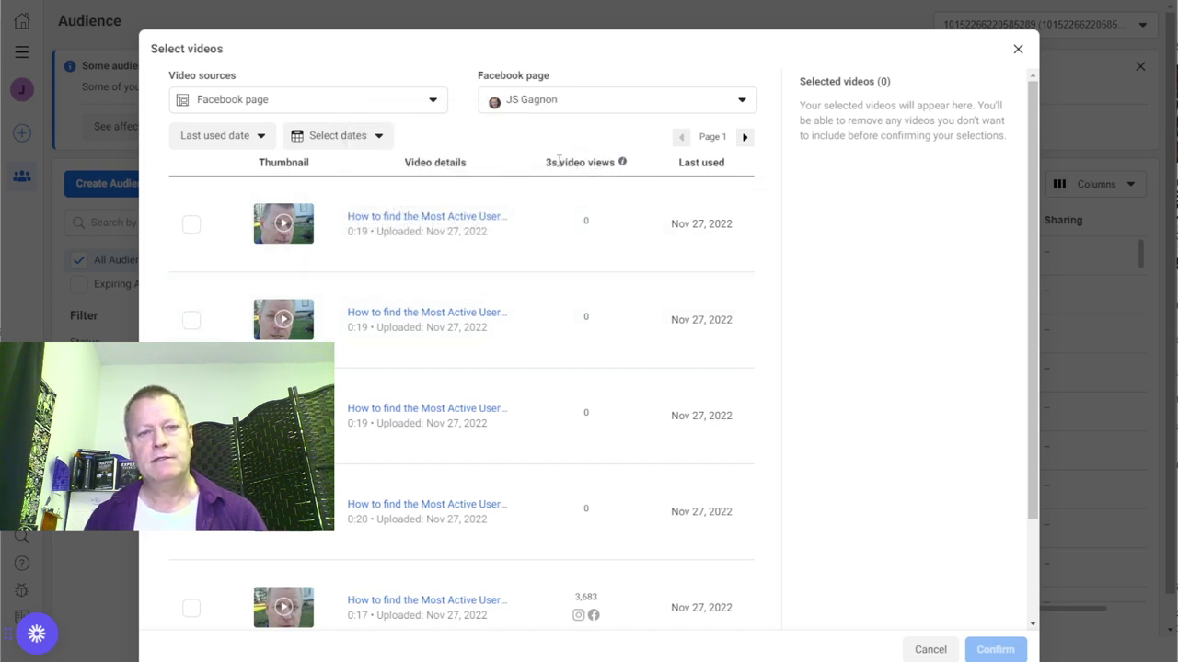
scroll(460, 386, "down", 2)
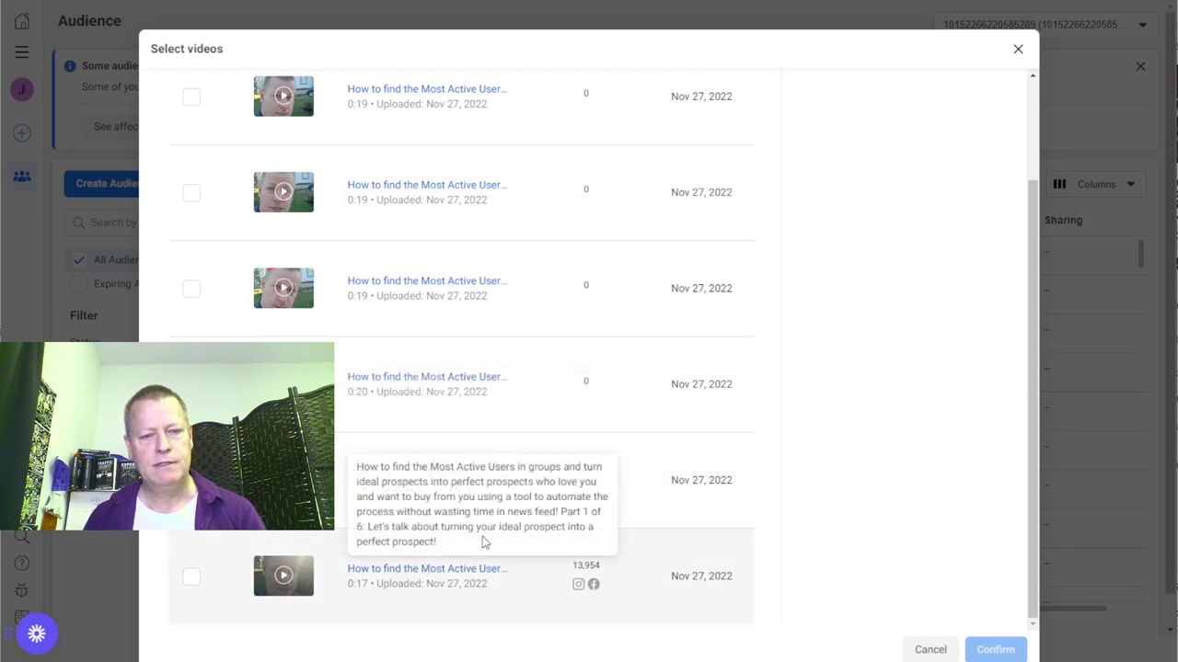
left_click(193, 581)
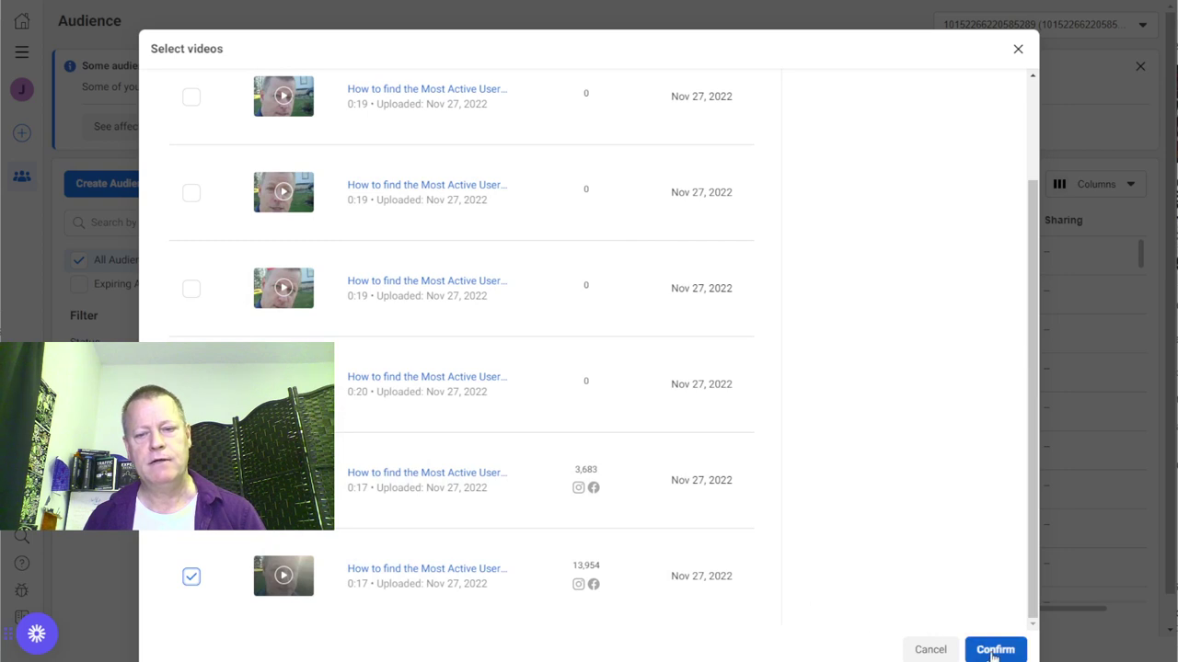
Step: View the videos offered under the Instagram Business profile source and return to the Facebook page source
scroll(487, 357, "up", 3)
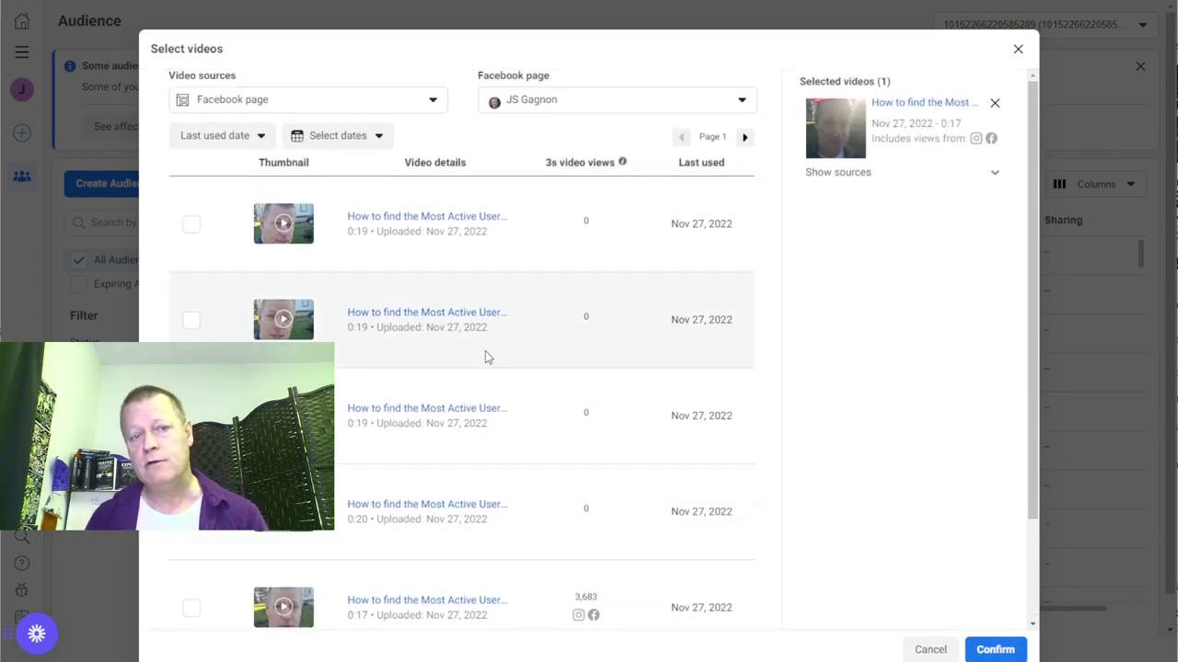
left_click(418, 99)
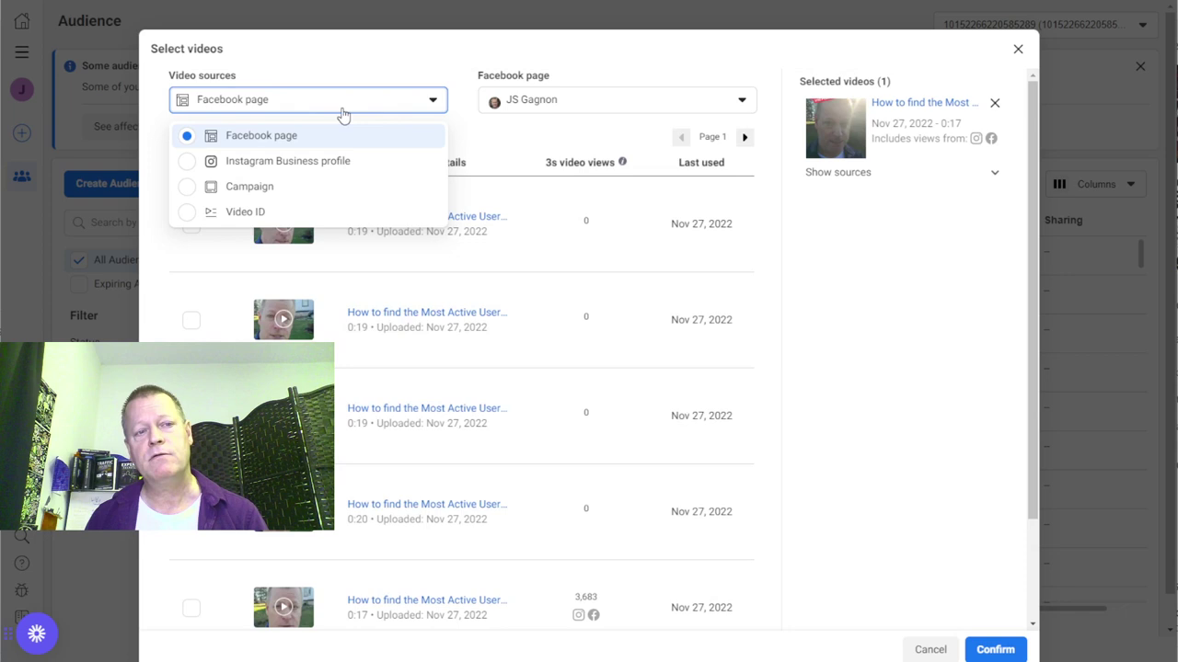
left_click(258, 162)
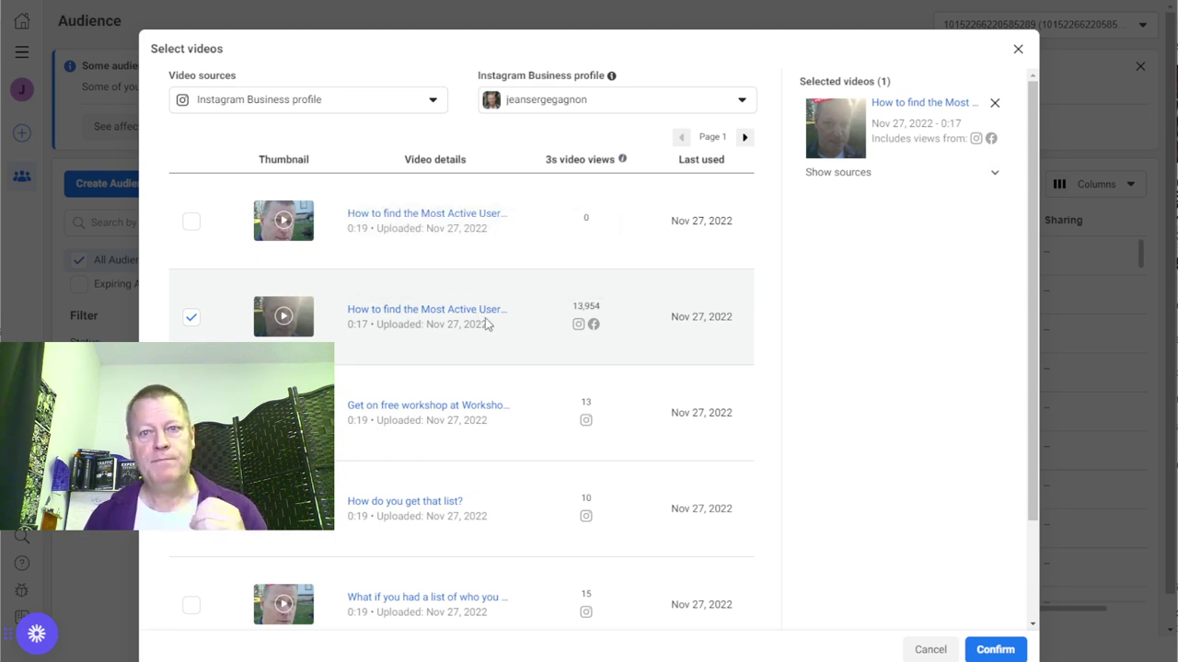
left_click(402, 104)
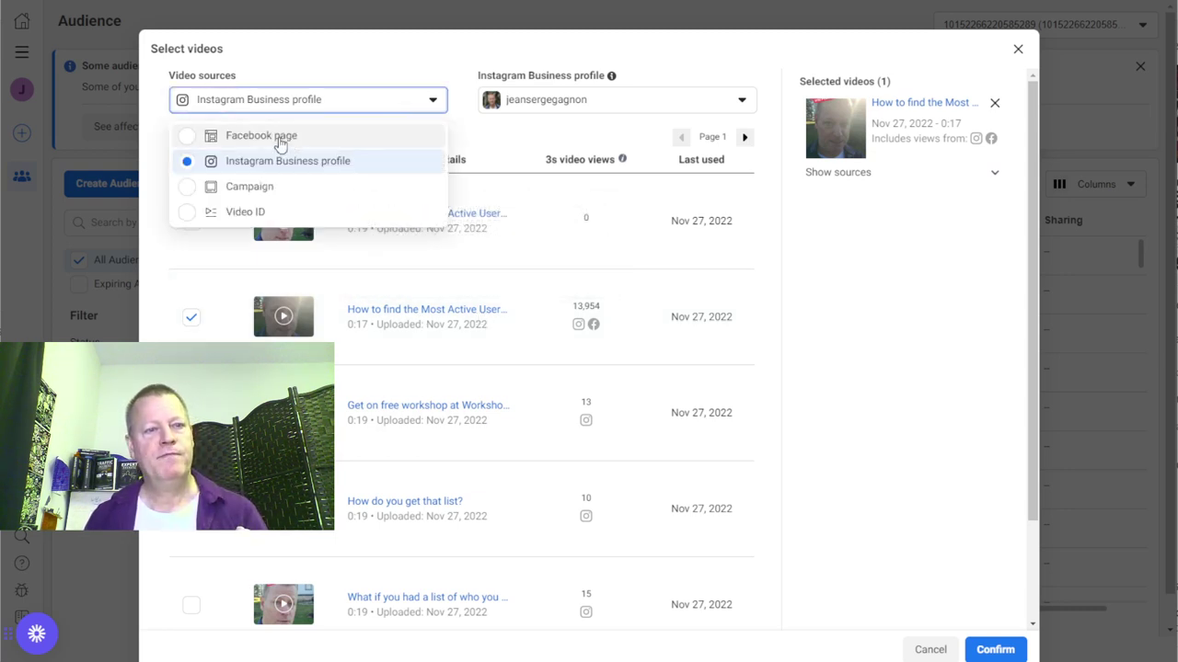
left_click(280, 140)
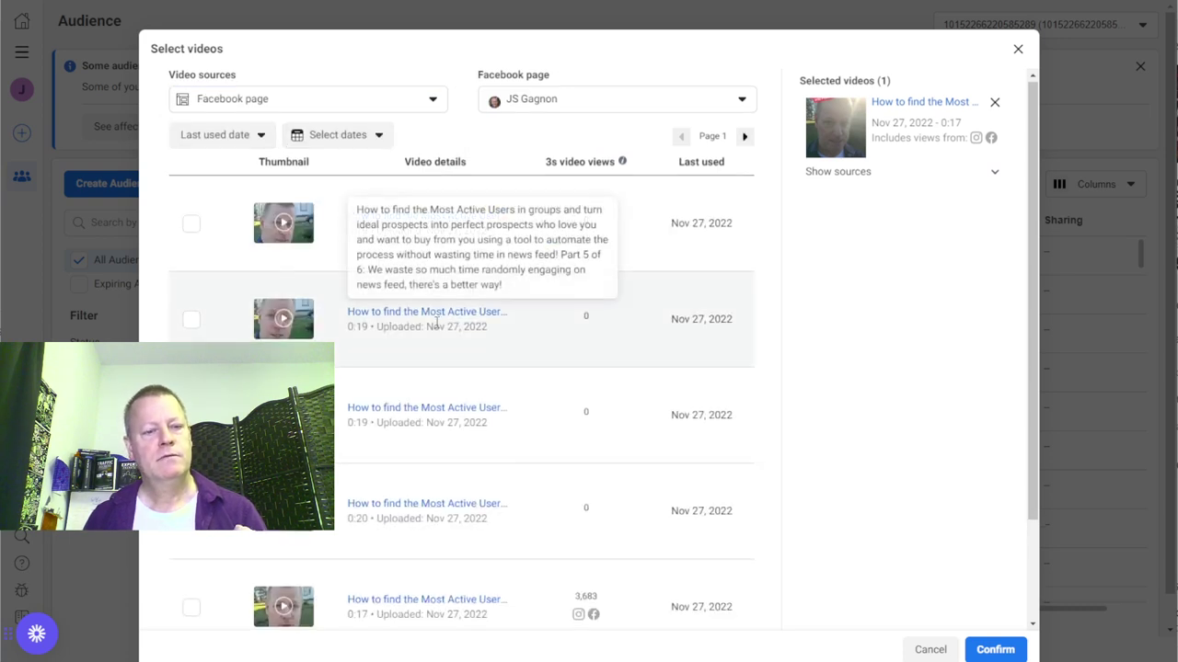
Step: Confirm the Part 1 video, name the audience AGU Video 1, and close the dialog without creating the audience
scroll(436, 317, "down", 2)
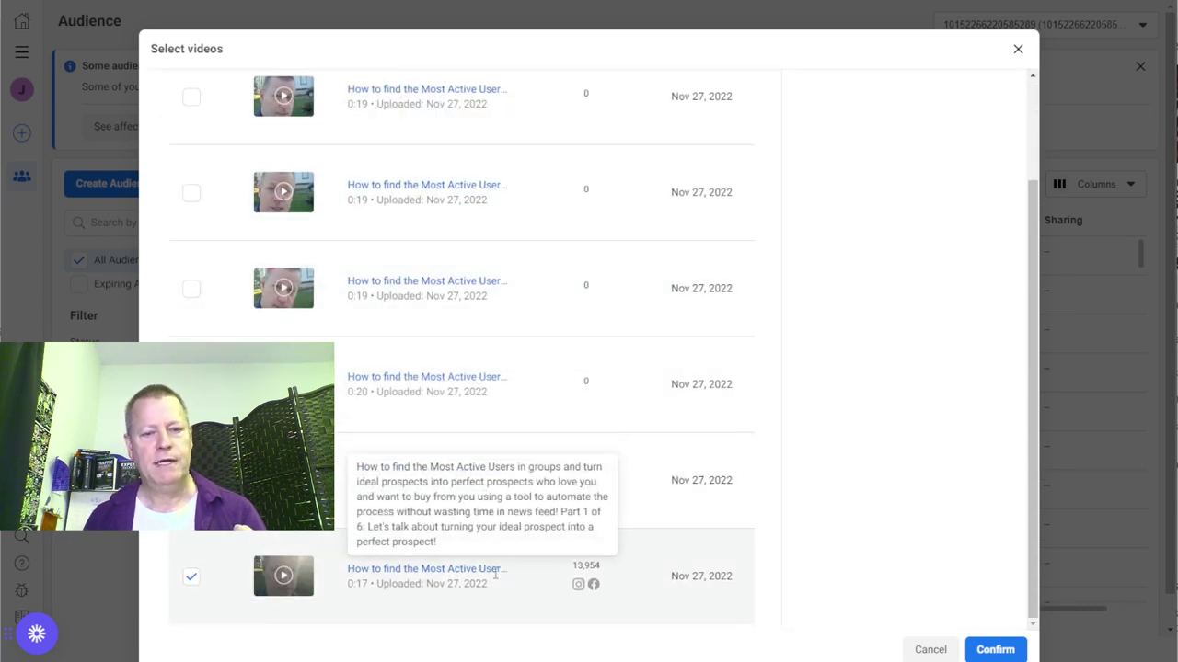
left_click(996, 650)
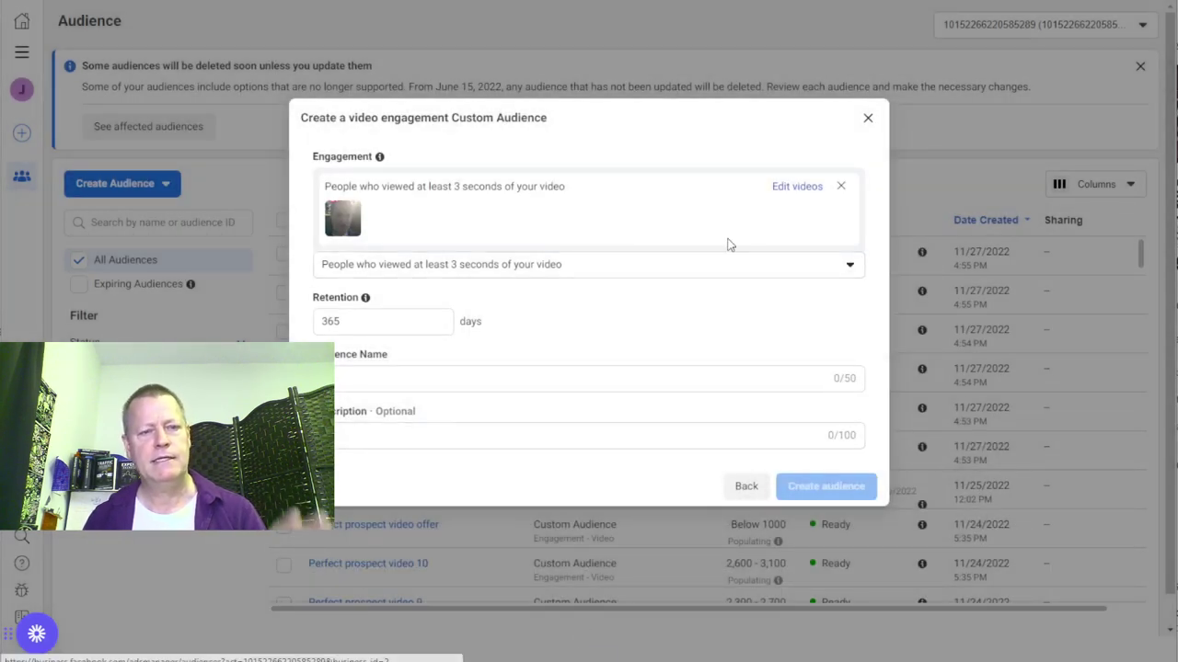
left_click(441, 379)
type("Pe")
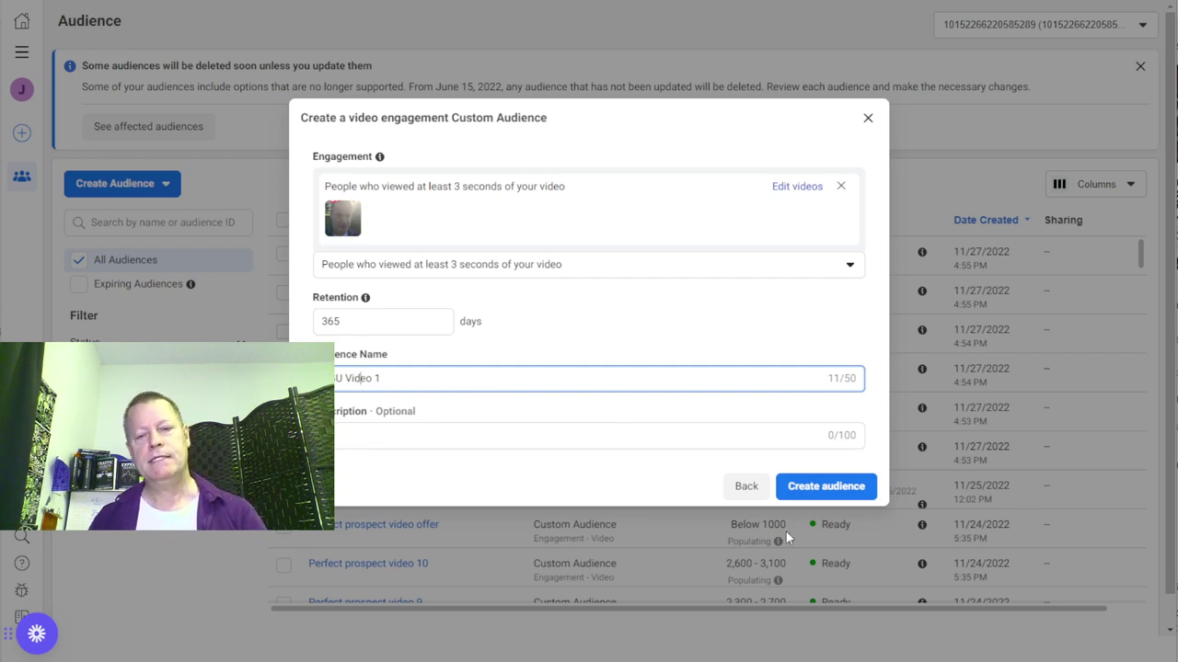
left_click(867, 117)
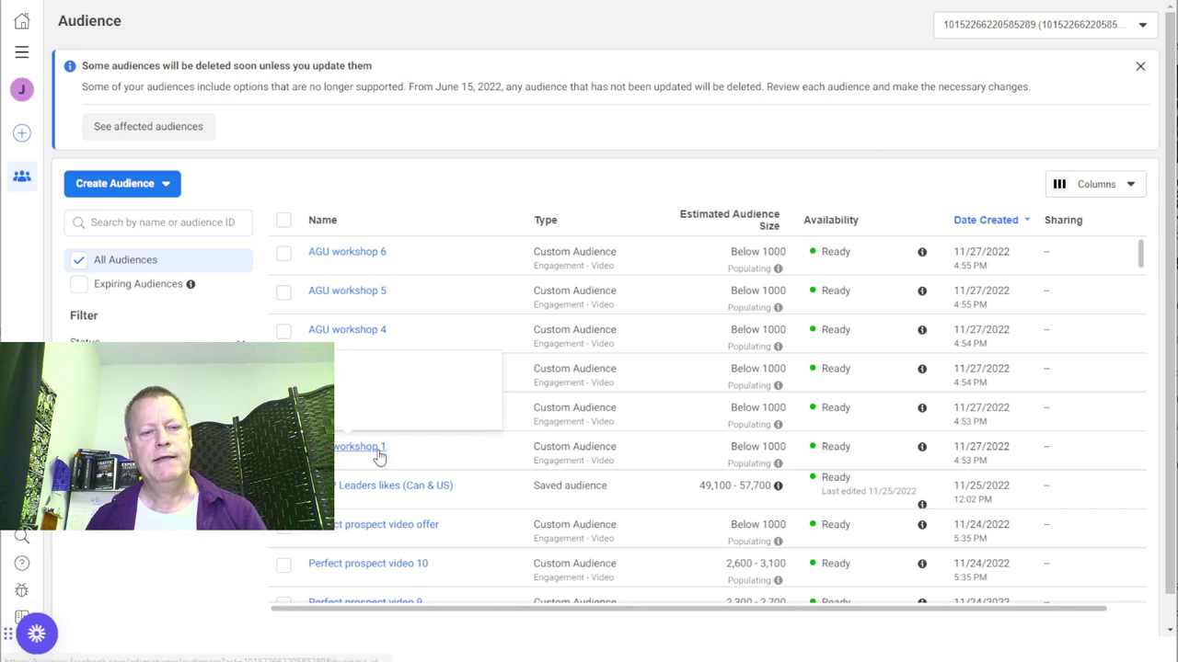
Step: Check the video selection and settings of the AGU workshop 1 audience, and cancel out without updating it
mouse_move(366, 334)
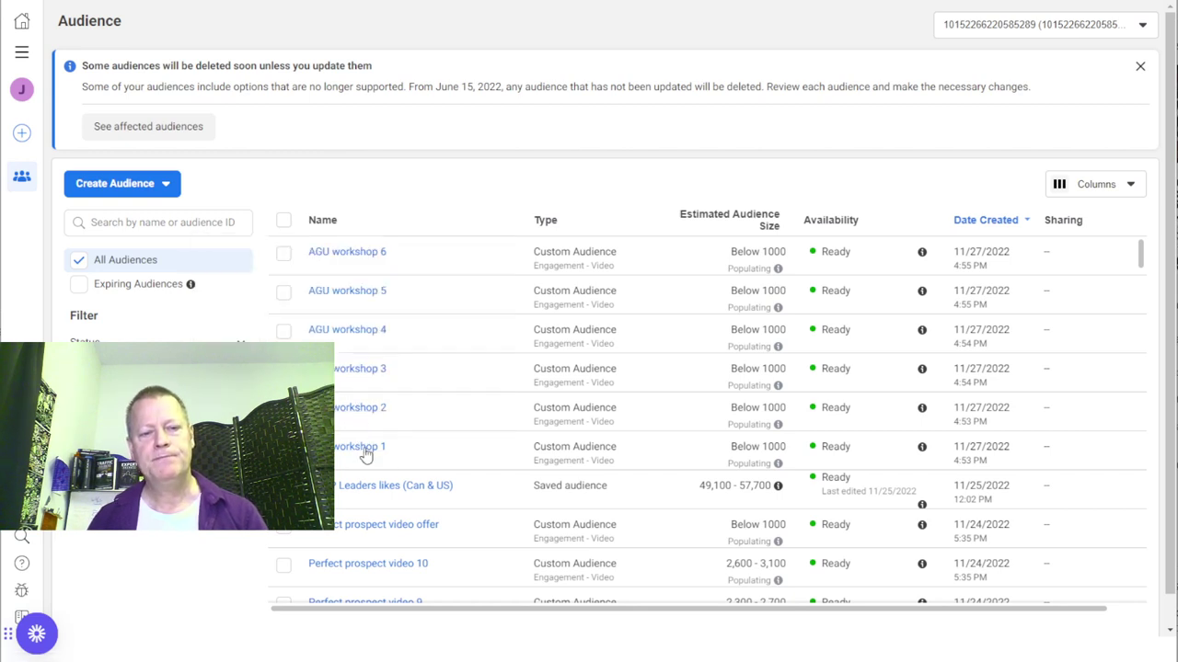
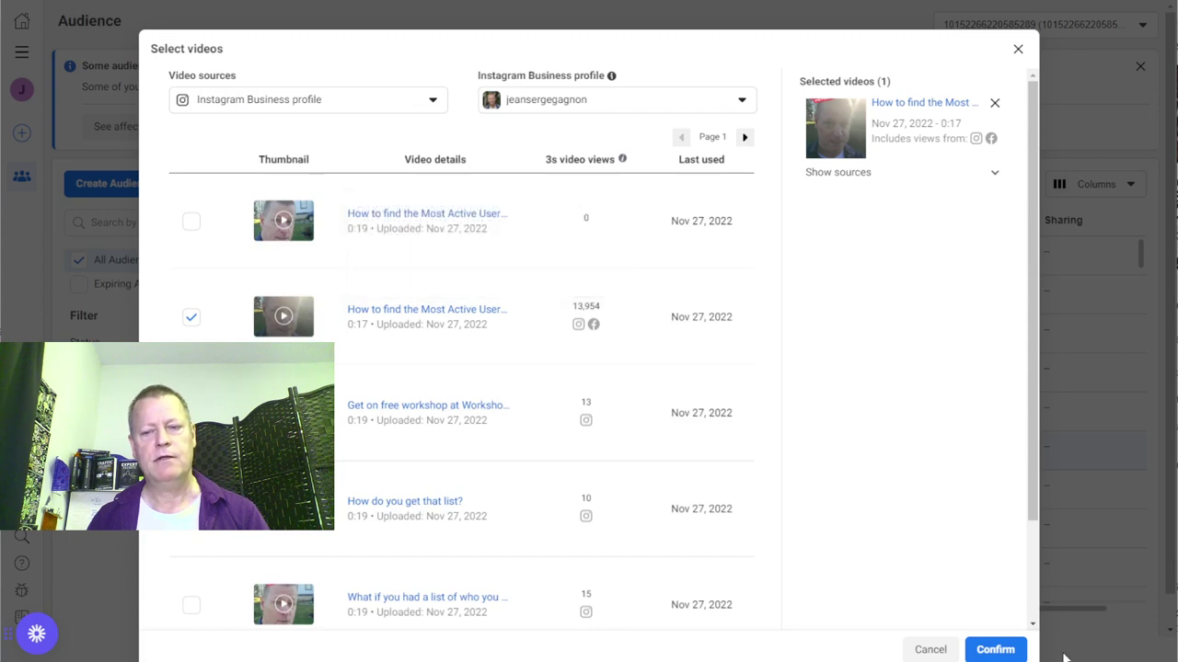
left_click(927, 649)
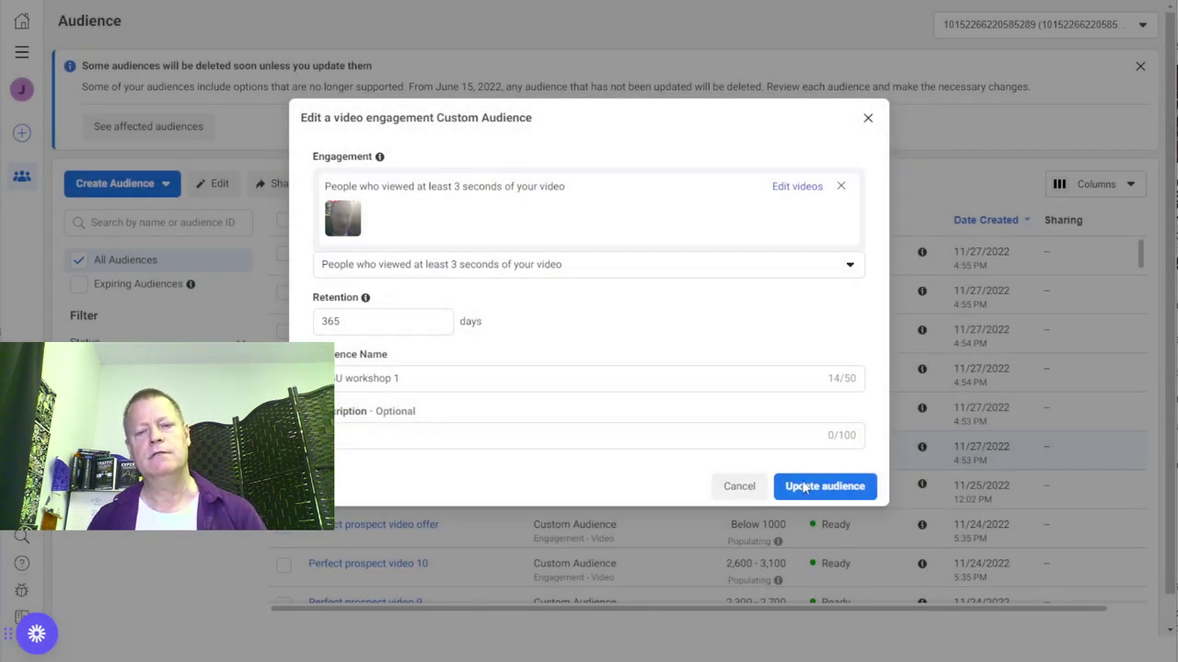
left_click(756, 485)
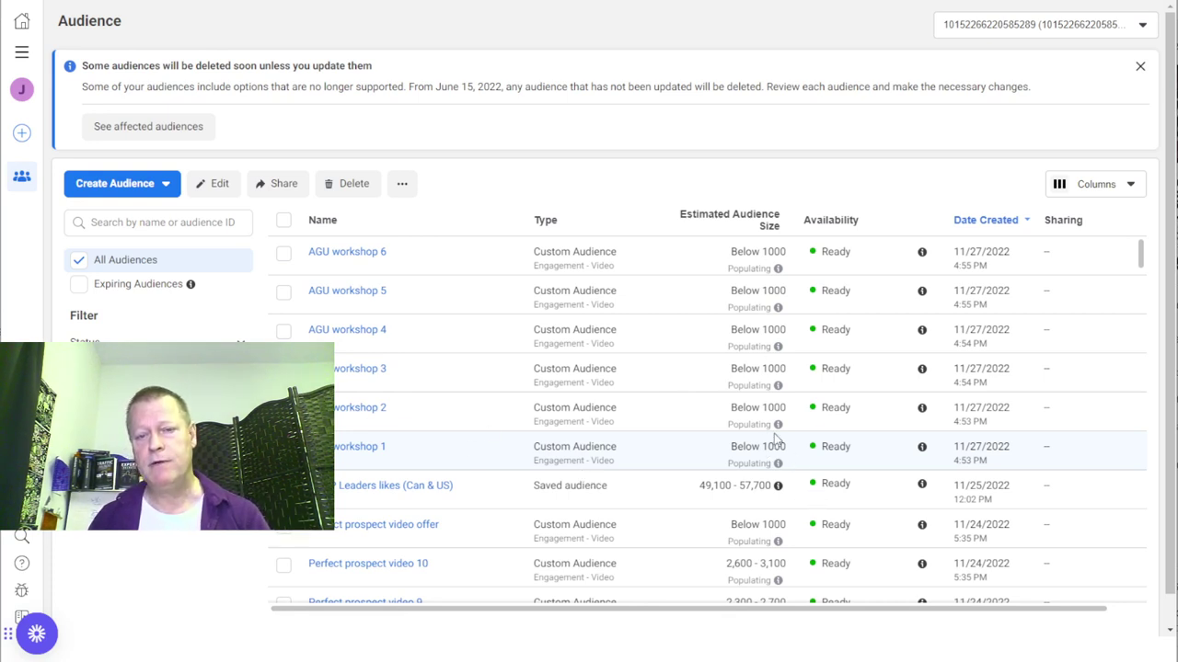
Step: Compare the estimated sizes of the AGU workshop audiences with those of the Perfect prospect video audiences
mouse_move(371, 456)
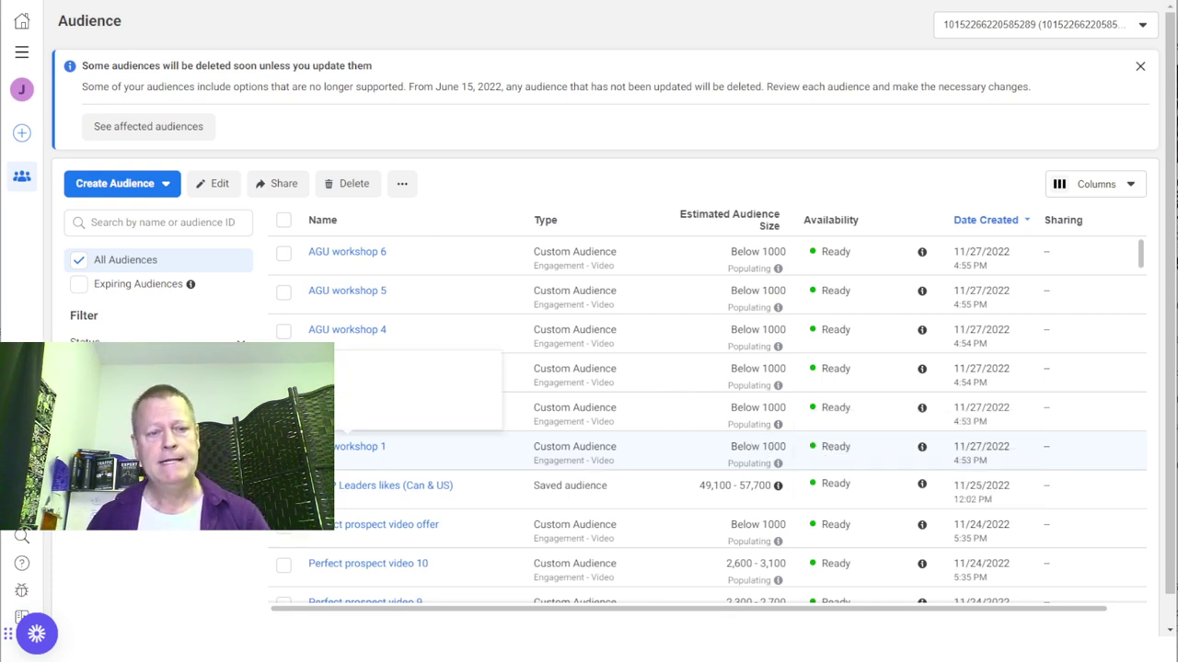
mouse_move(817, 467)
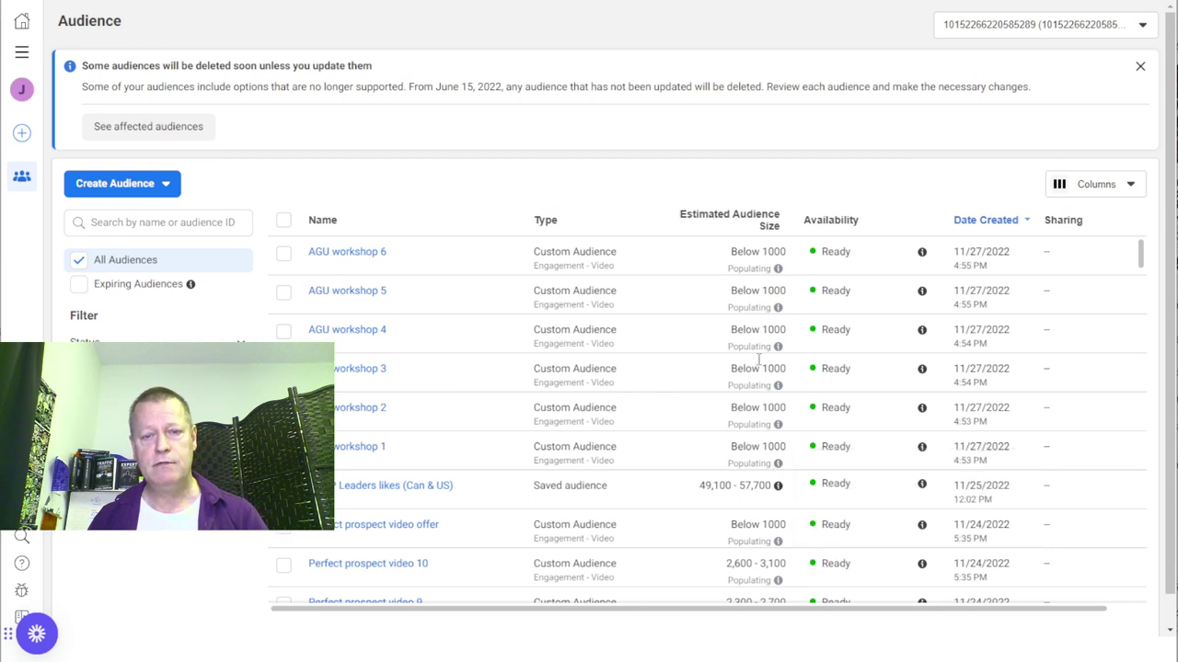
scroll(513, 520, "down", 2)
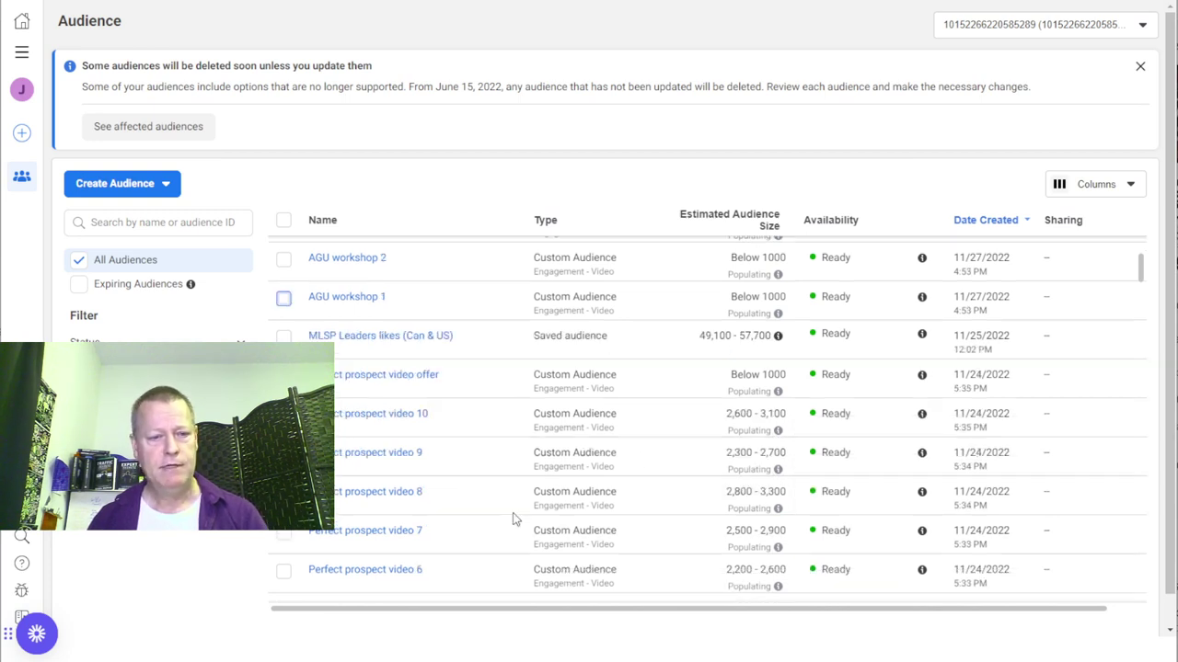
scroll(466, 527, "down", 1)
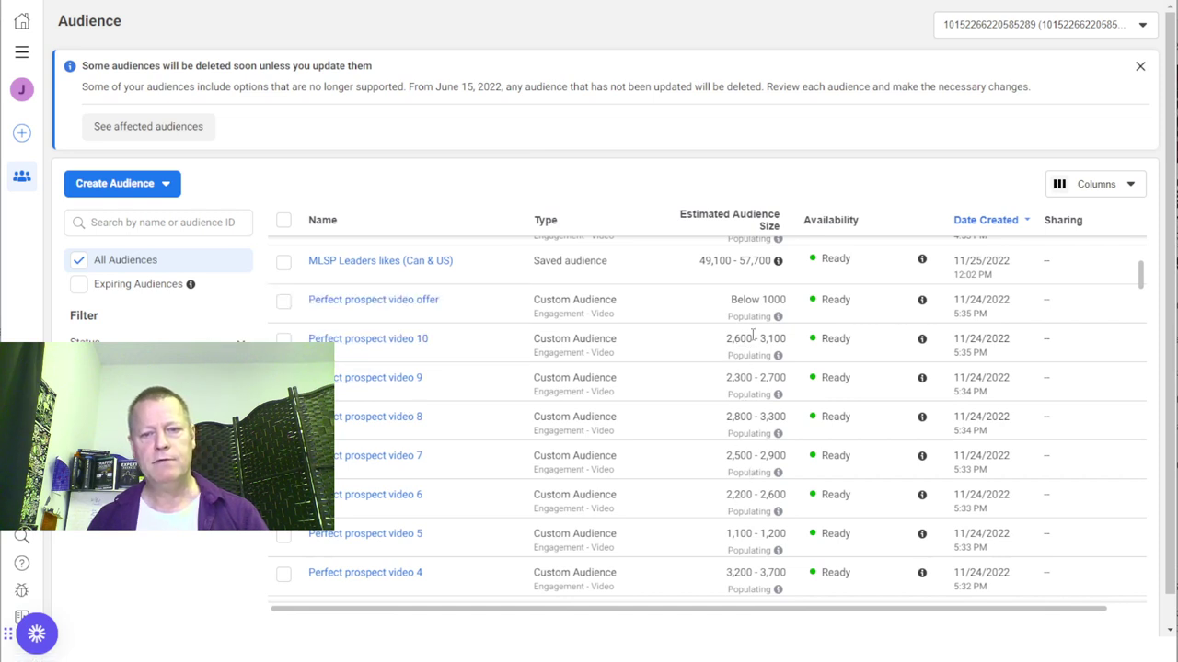
scroll(745, 535, "down", 2)
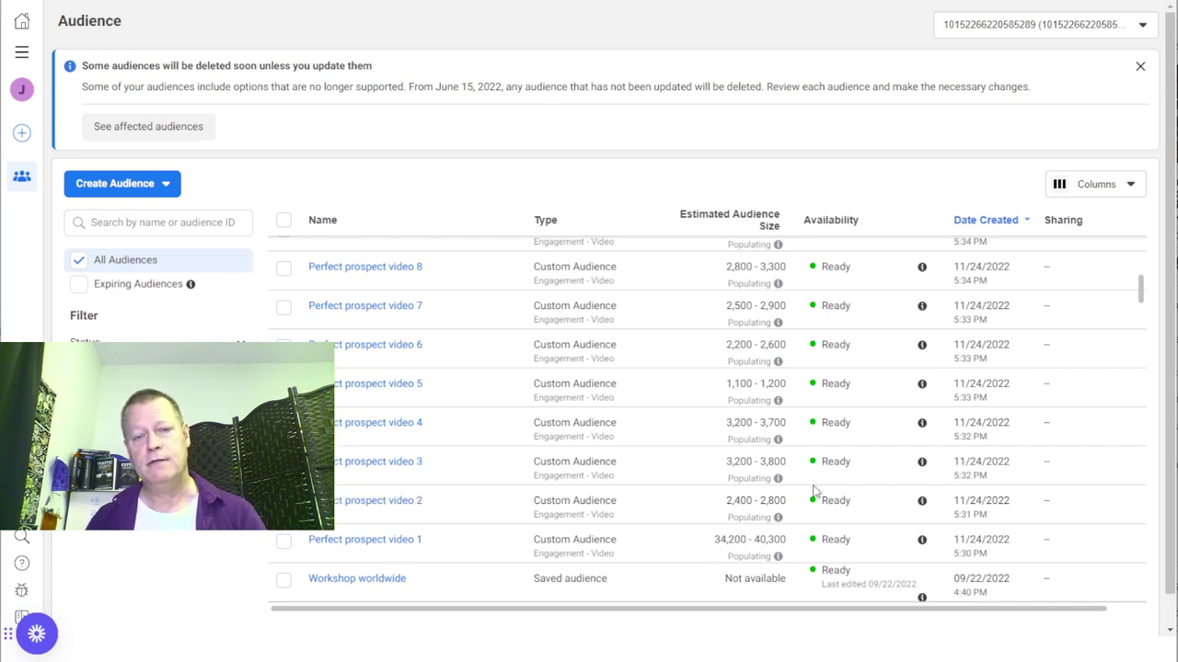
scroll(801, 493, "up", 2)
scroll(660, 366, "up", 3)
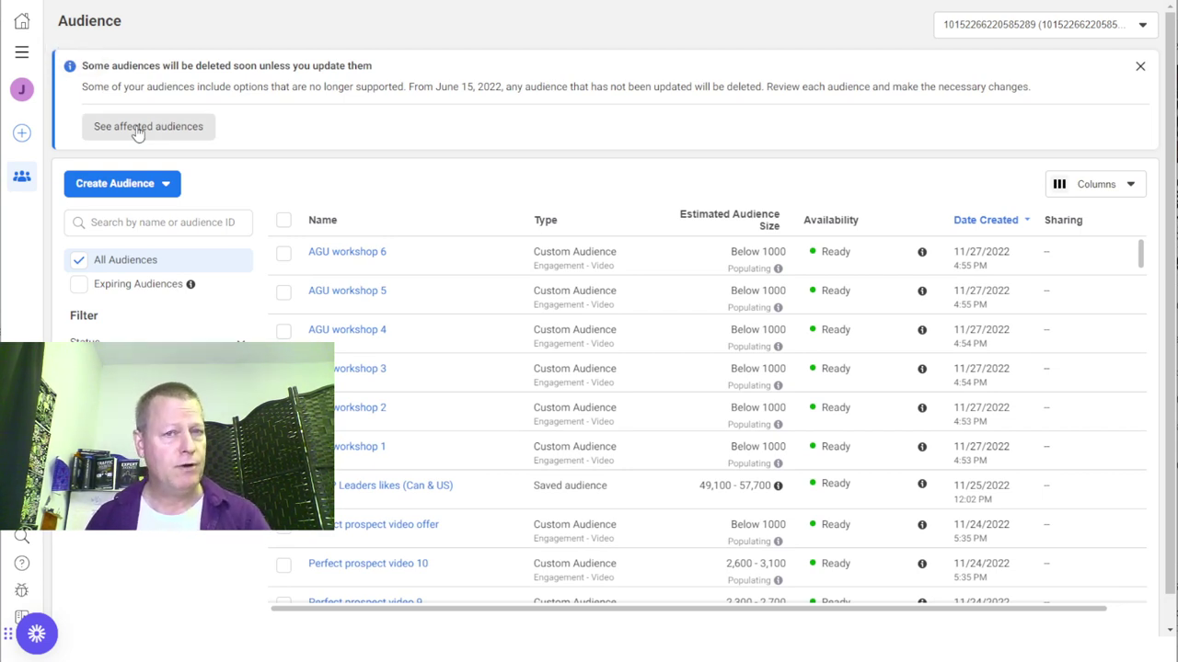
Step: Switch from Audiences to the Ads Manager campaigns and open the column customization for the campaign table
left_click(20, 55)
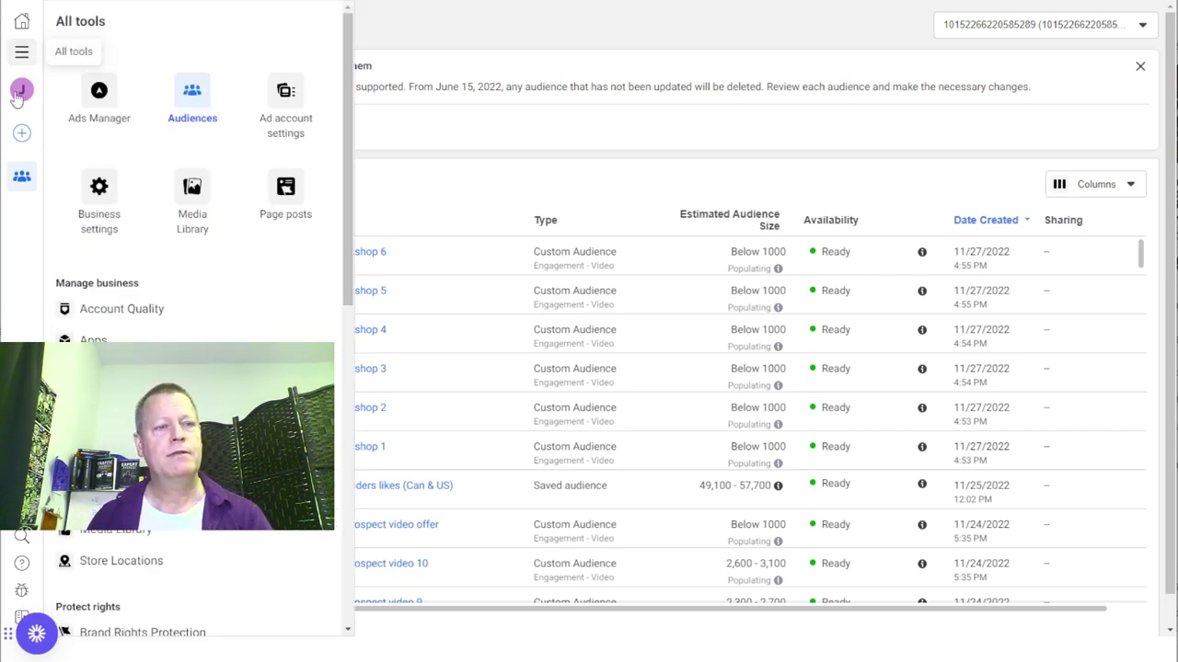
left_click(107, 109)
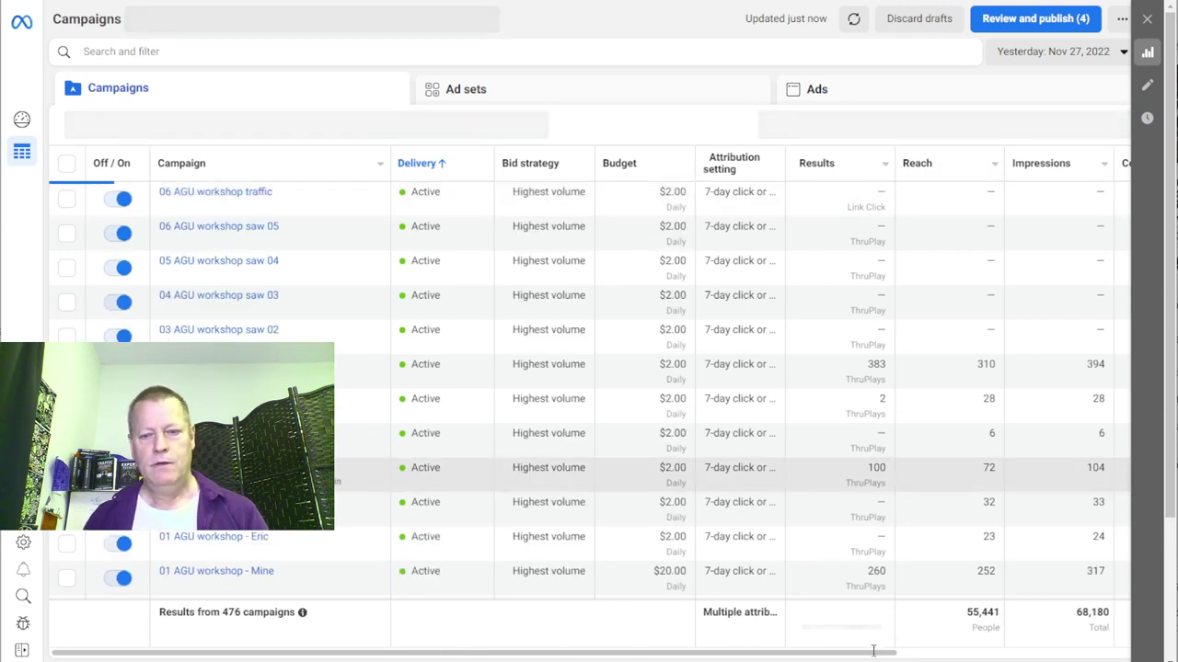
left_click_drag(925, 657, 1104, 657)
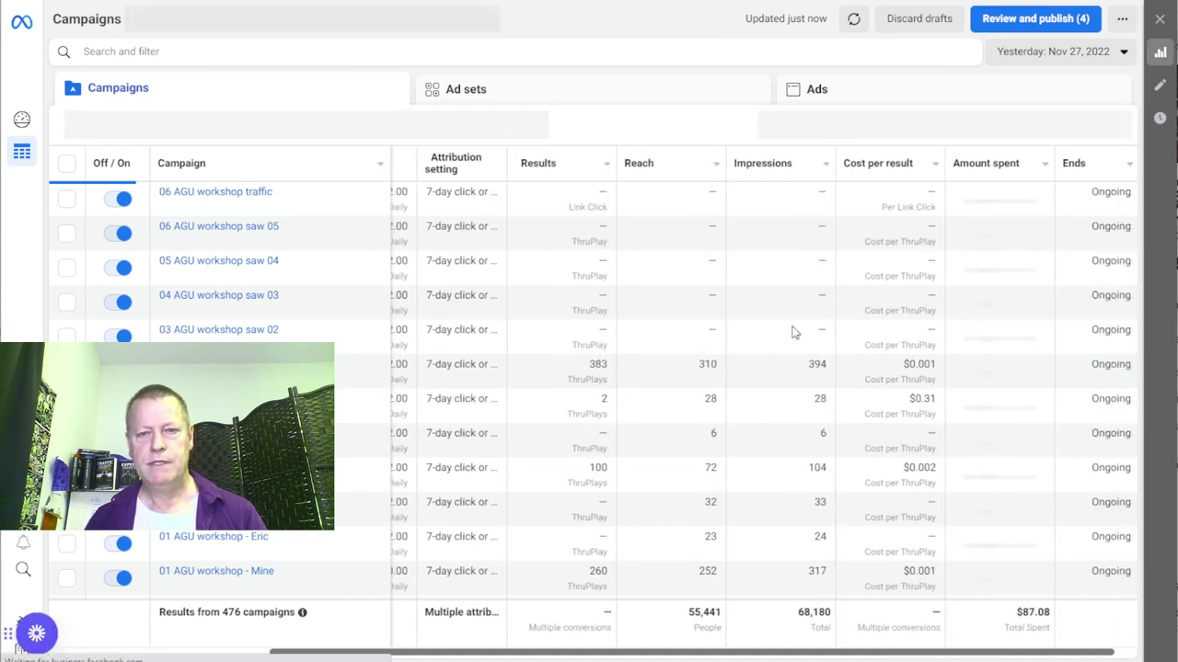
left_click(902, 175)
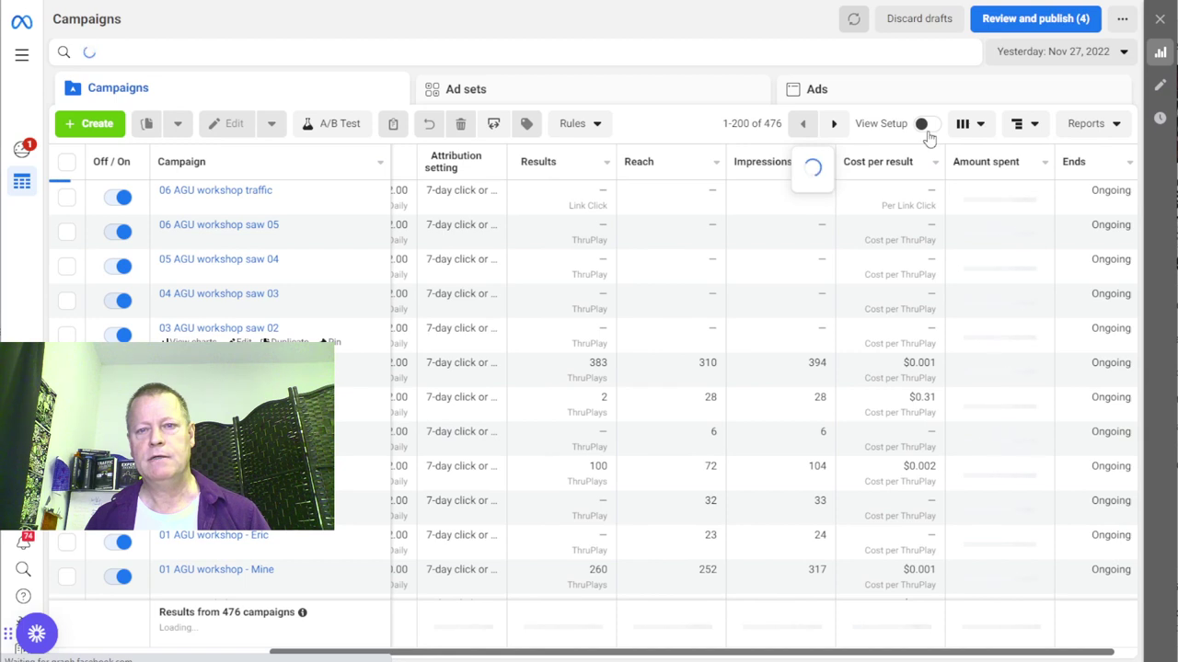
left_click(981, 125)
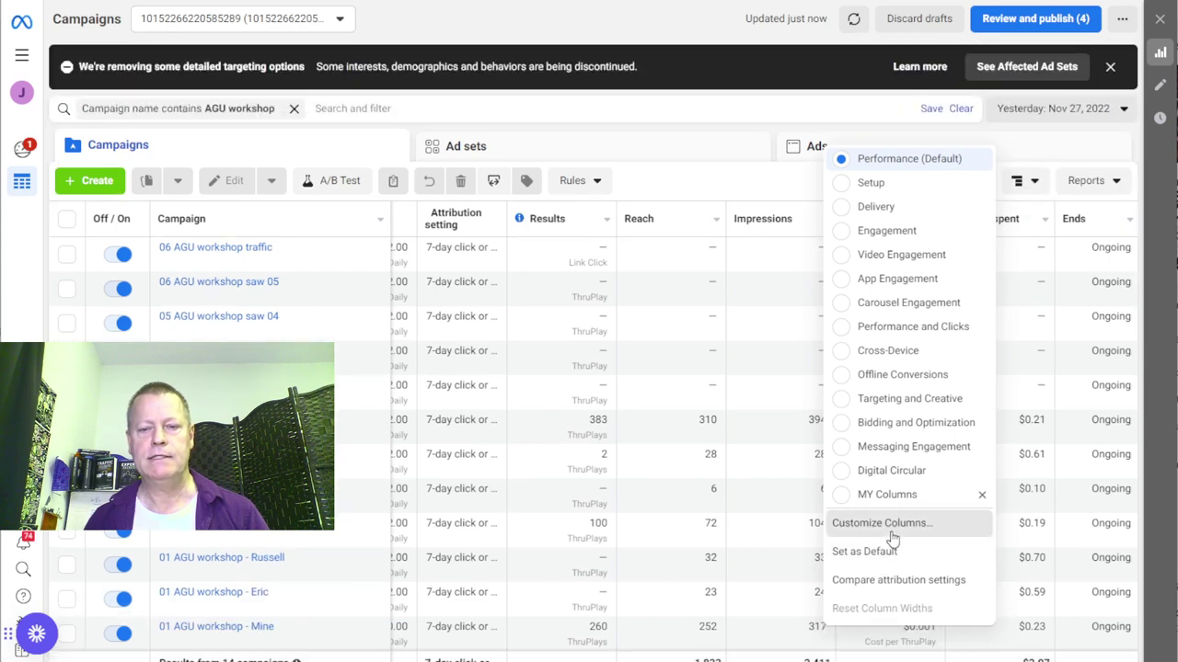
left_click(889, 530)
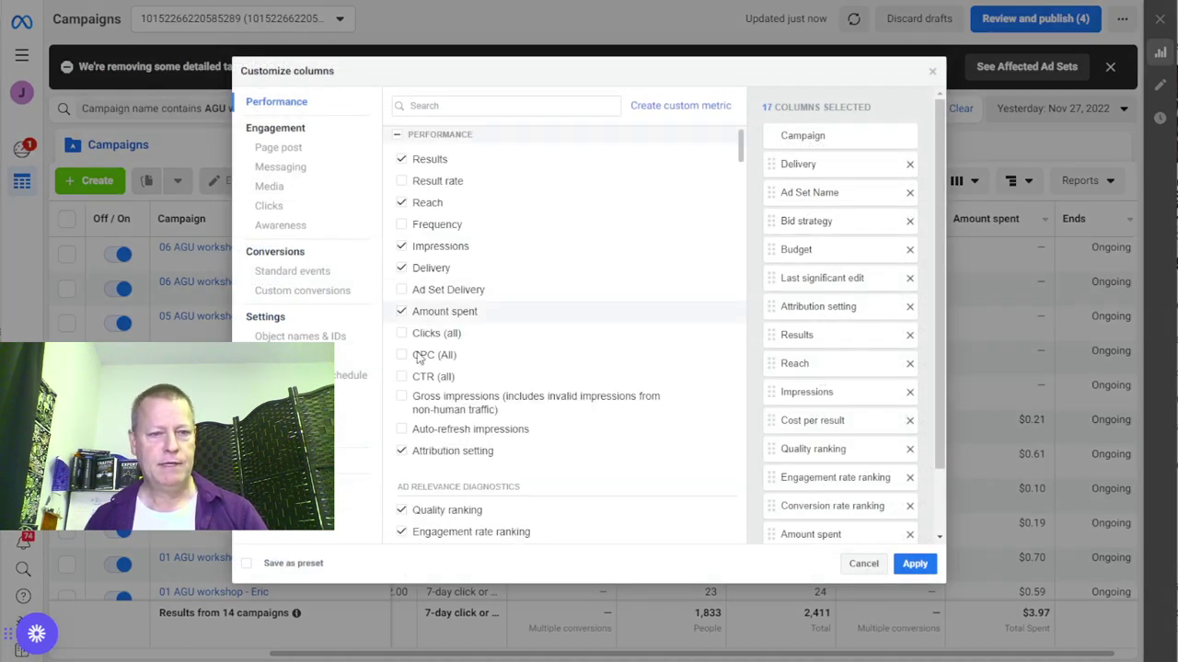
Step: Add the Clicks (all), CTR (all) and CPC (All) metrics to the selected columns
left_click(451, 333)
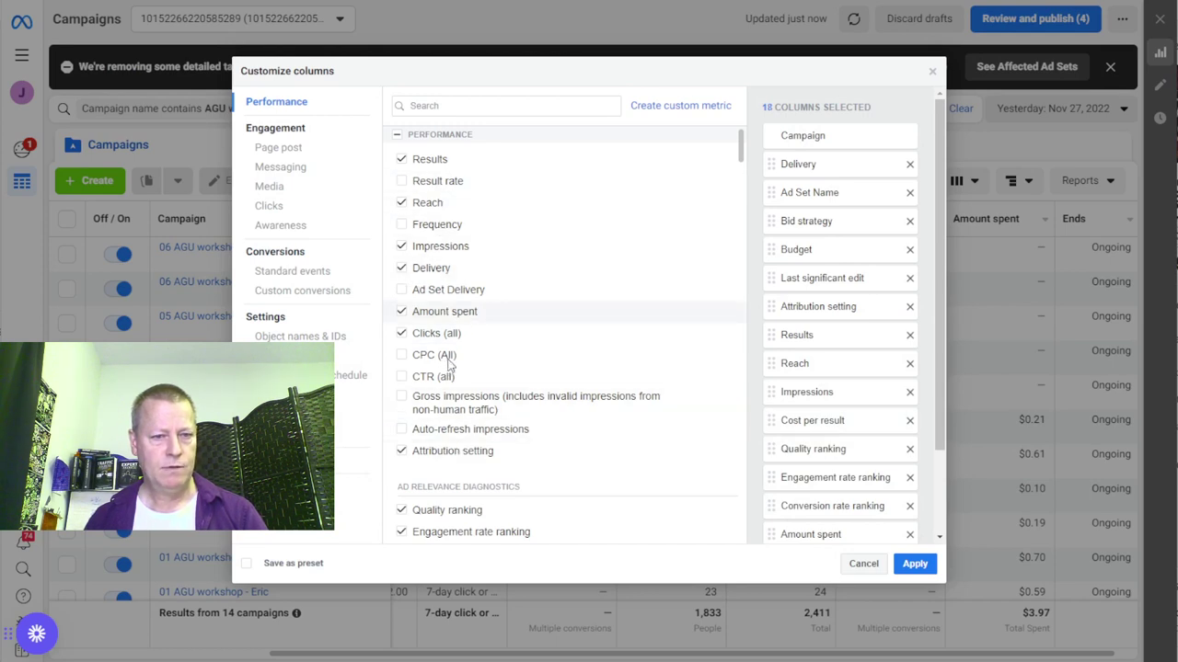
scroll(449, 364, "down", 3)
scroll(455, 257, "up", 2)
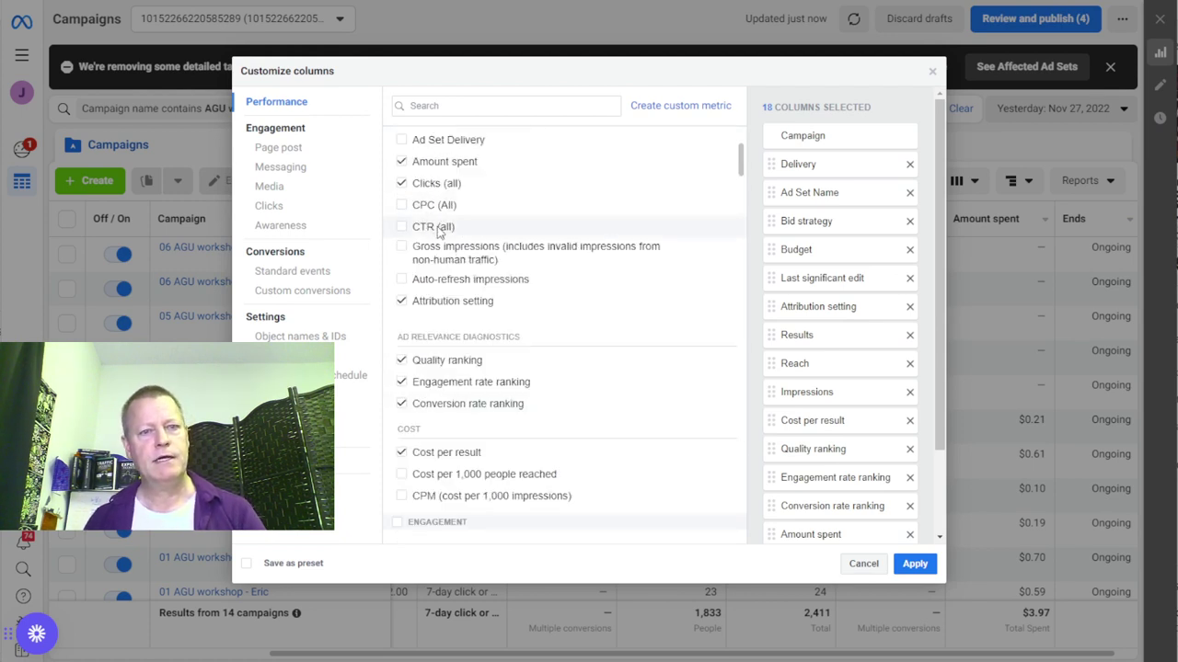
mouse_move(428, 237)
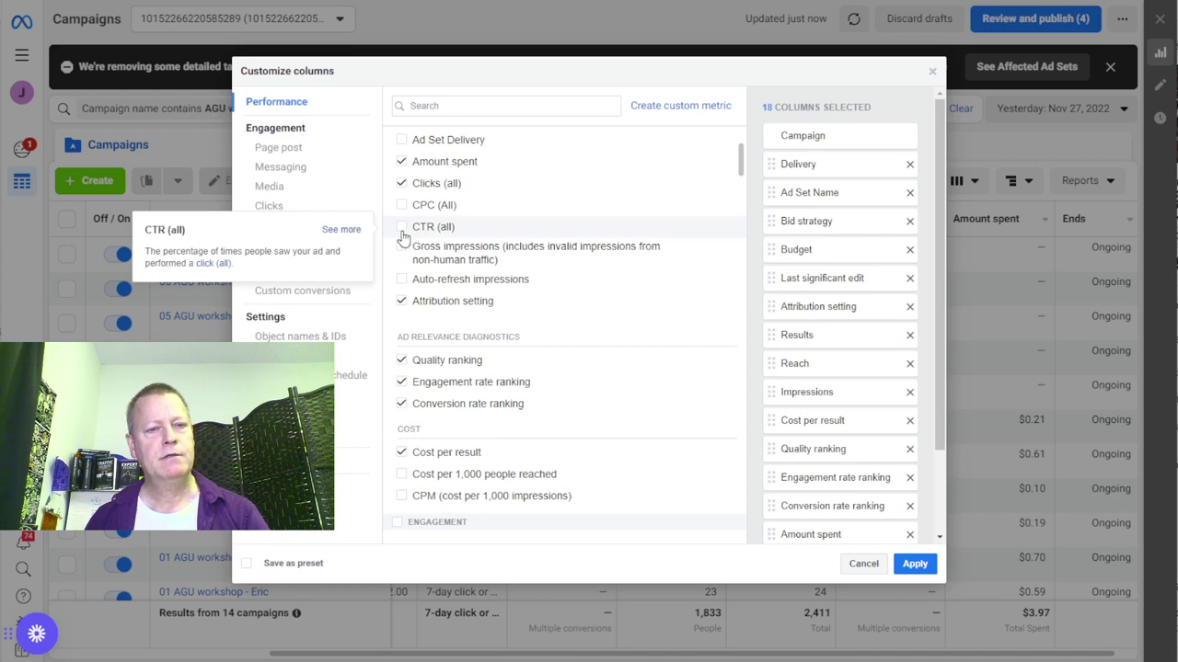
left_click(402, 227)
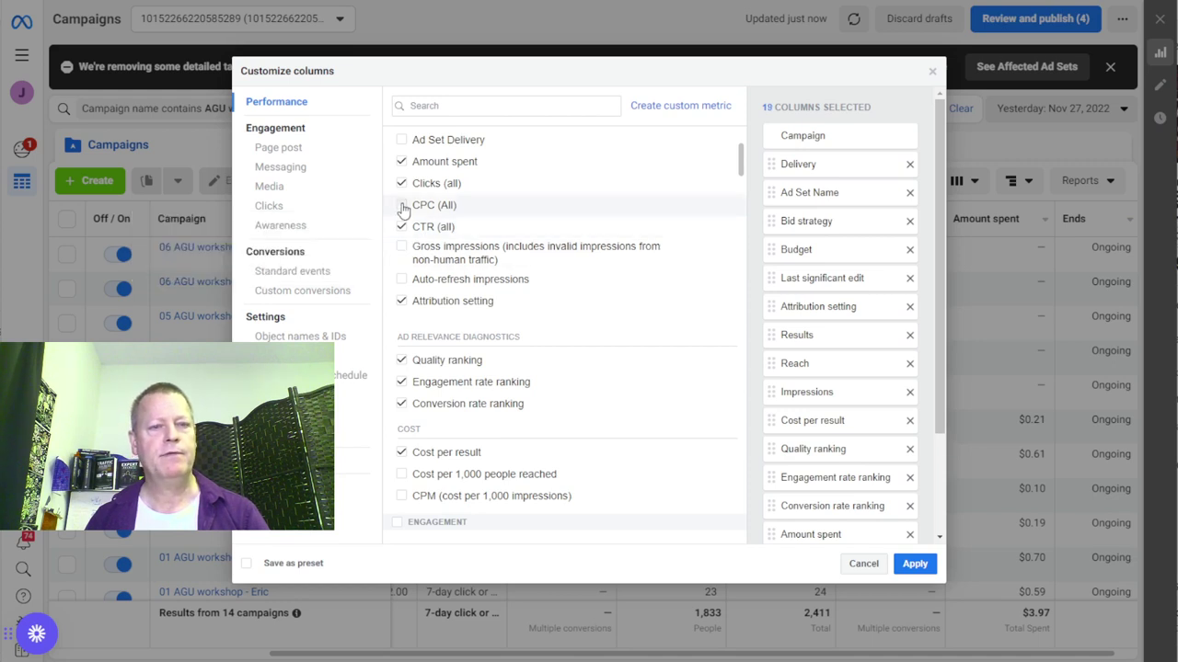
left_click(402, 205)
mouse_move(521, 246)
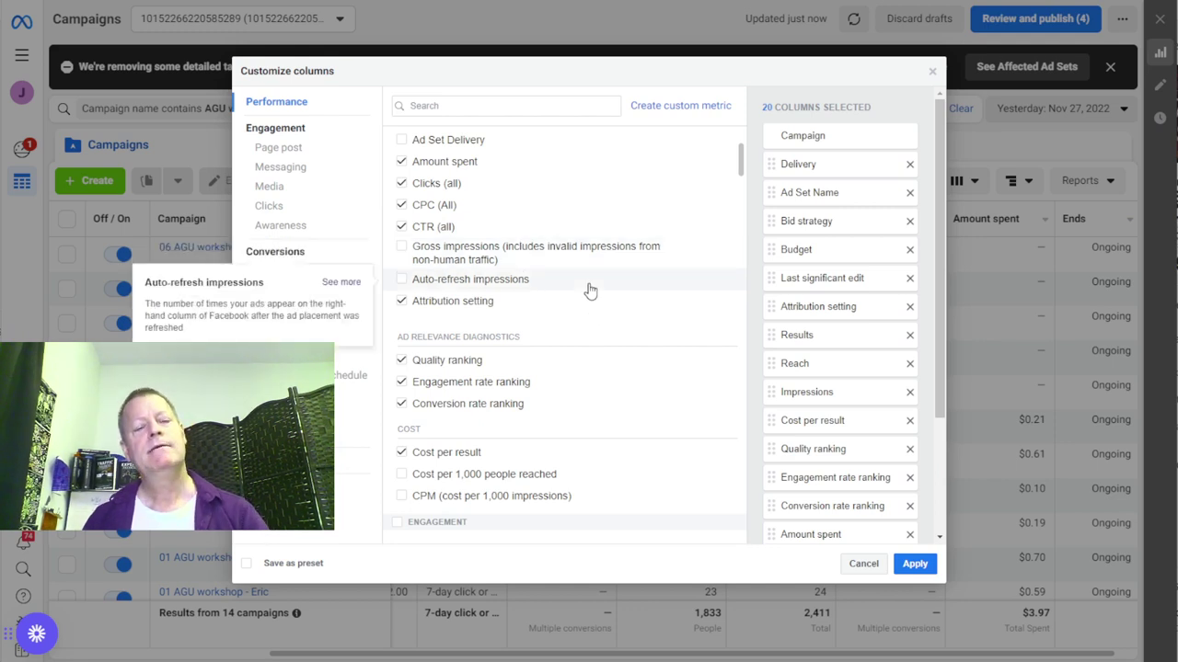
Step: Add the Page Likes or followers metric from the page post engagement metrics to the selected columns
scroll(566, 341, "down", 3)
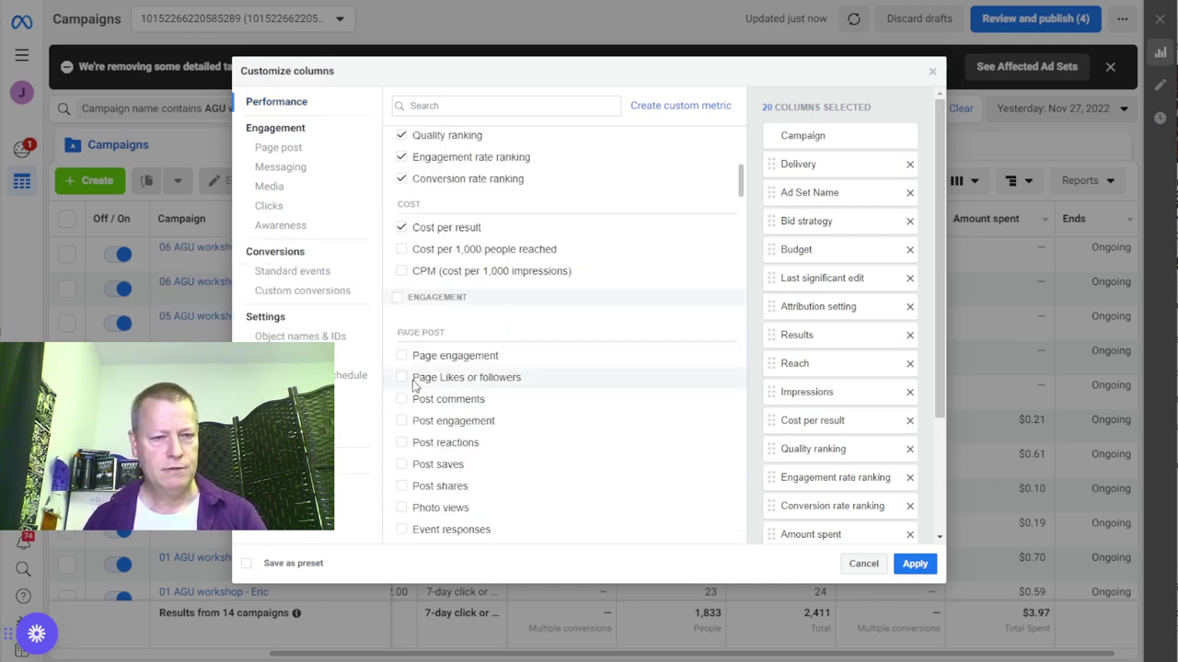
left_click(402, 379)
scroll(564, 423, "down", 1)
scroll(562, 419, "down", 2)
scroll(572, 426, "up", 4)
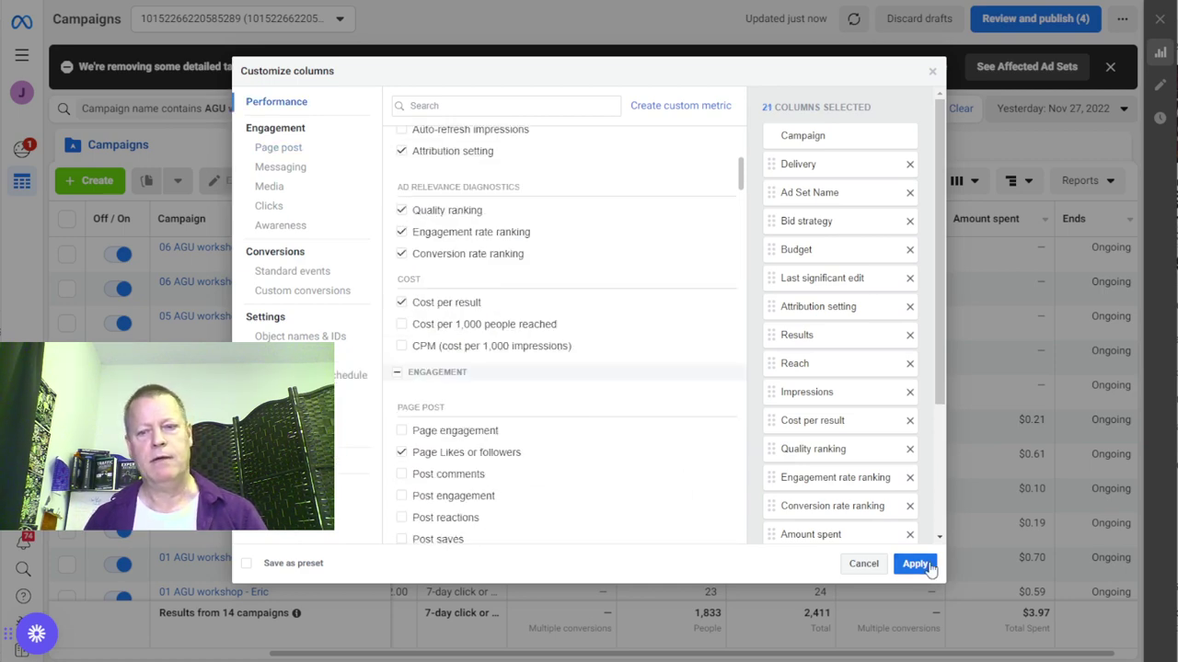
Step: Reorder the columns so Page Likes or followers and Clicks (all) follow Results, CTR and CPC follow Reach, and apply the layout
scroll(847, 484, "down", 3)
left_click_drag(806, 515, 813, 164)
left_click_drag(820, 458, 822, 196)
left_click_drag(827, 485, 830, 243)
left_click_drag(832, 517, 832, 280)
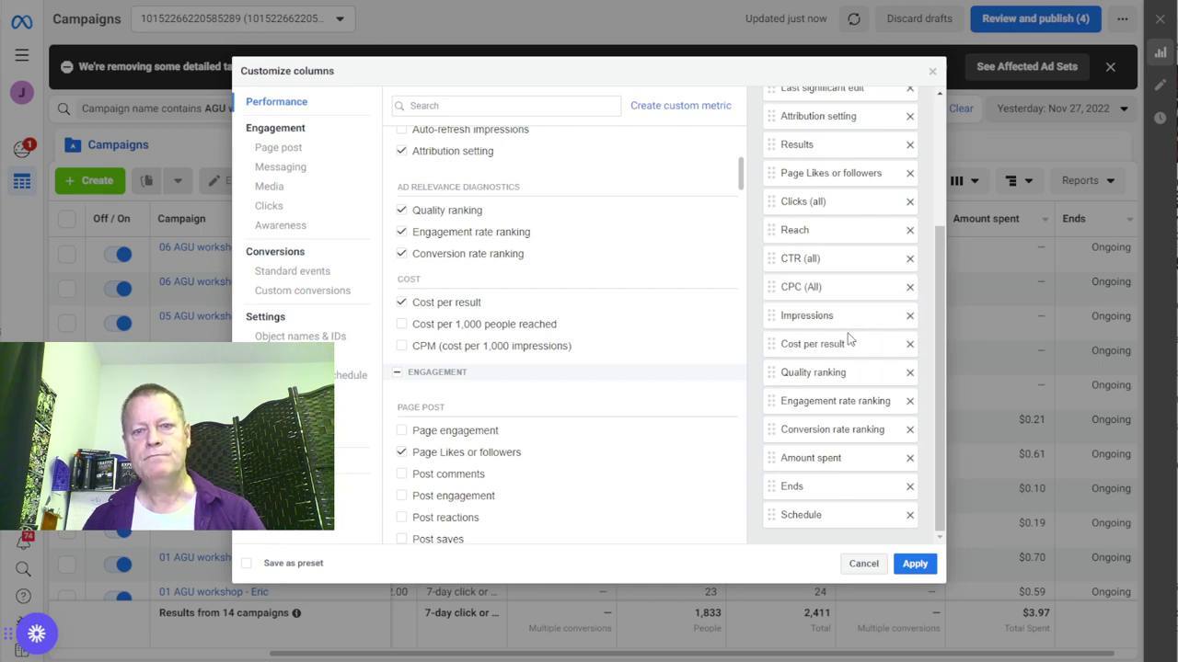
left_click(915, 563)
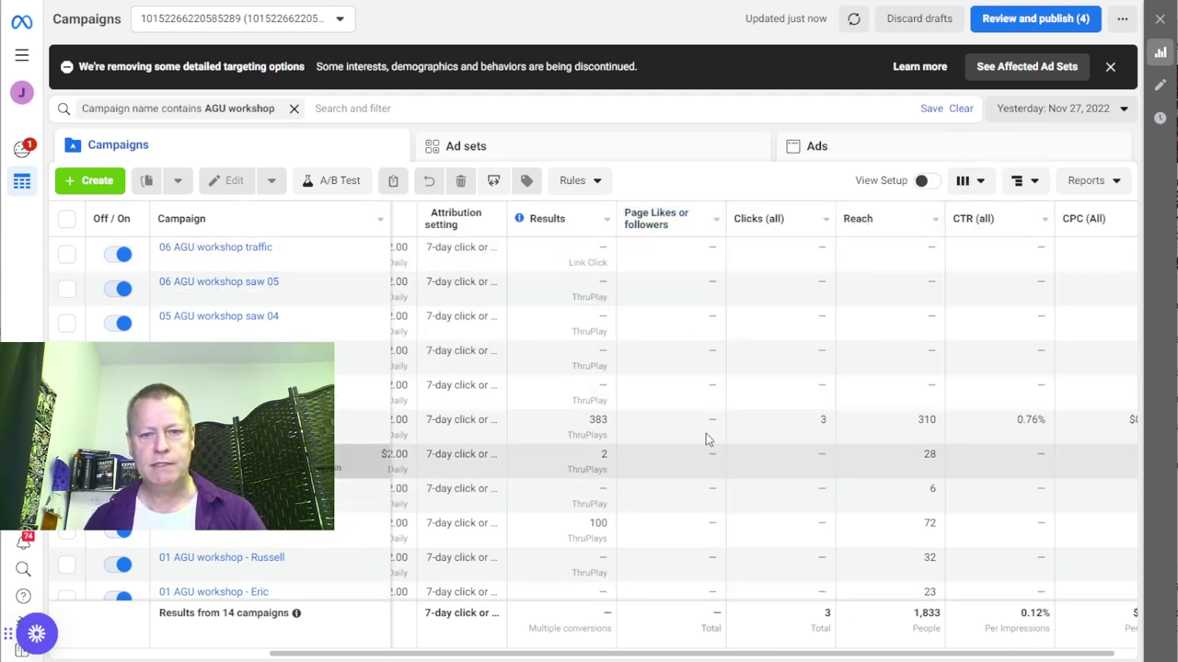
Step: Set the custom column layout as default, saving it as a column preset named JS columns
scroll(696, 559, "down", 2)
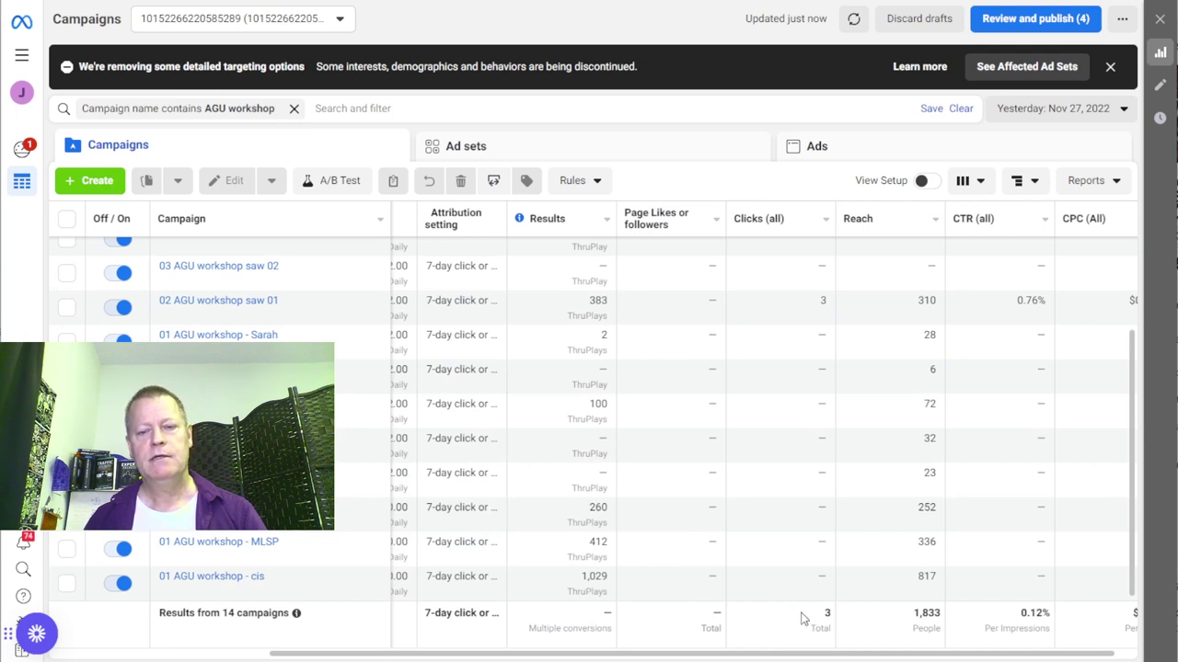
scroll(846, 488, "up", 2)
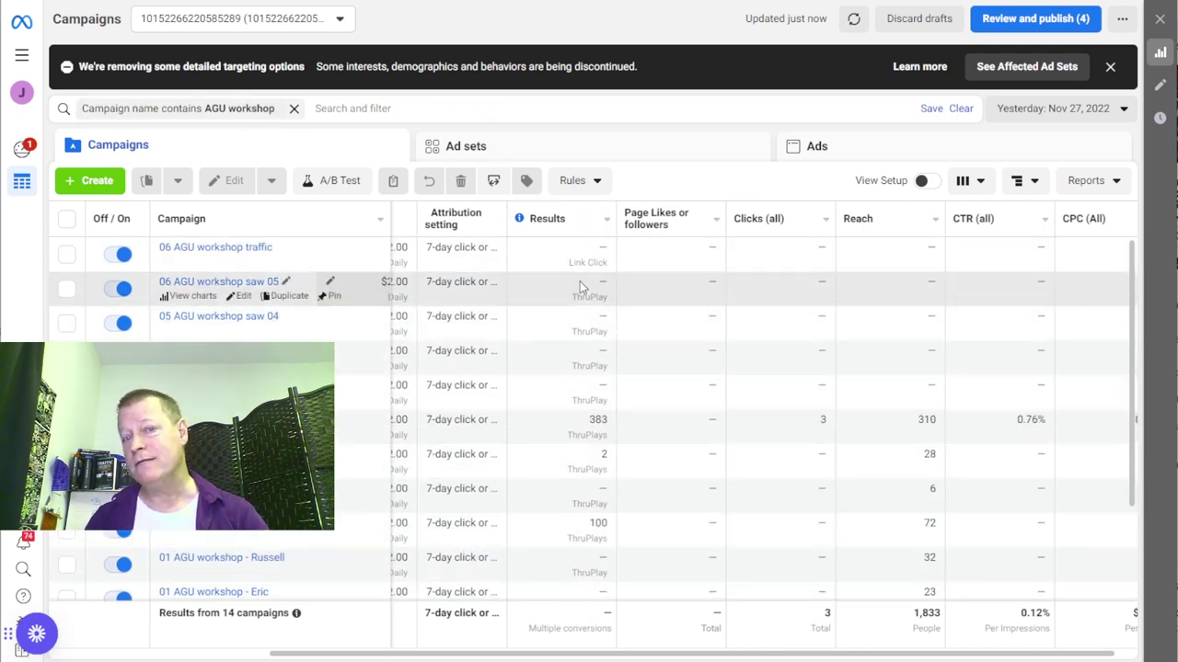
left_click(968, 181)
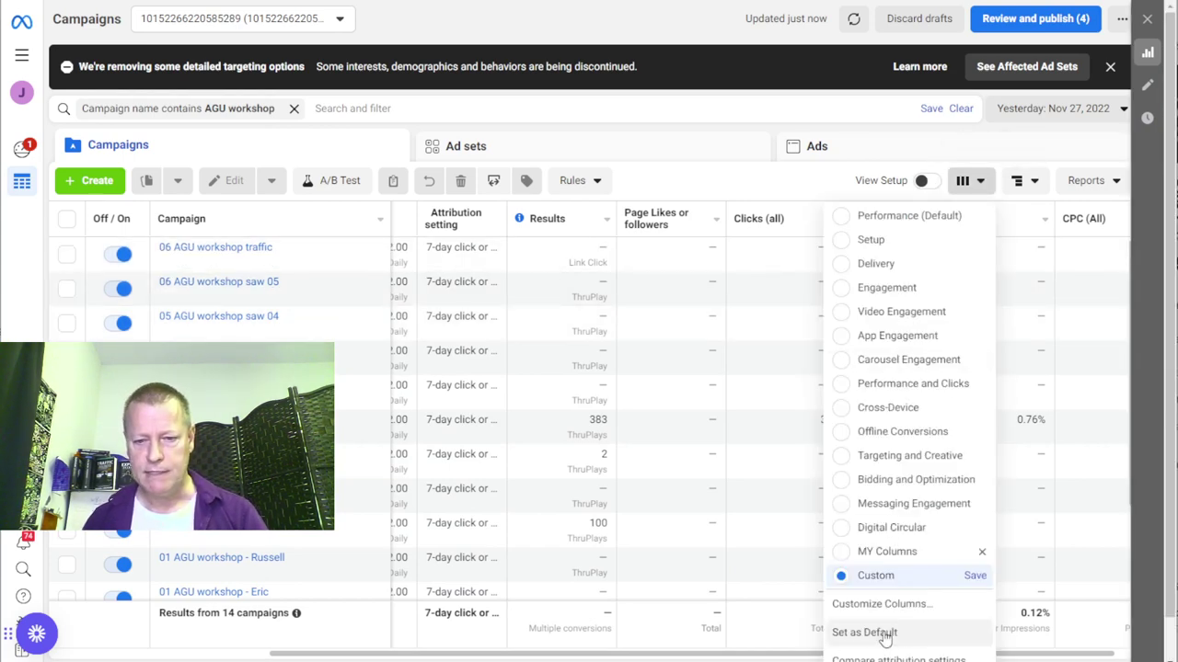
left_click(885, 634)
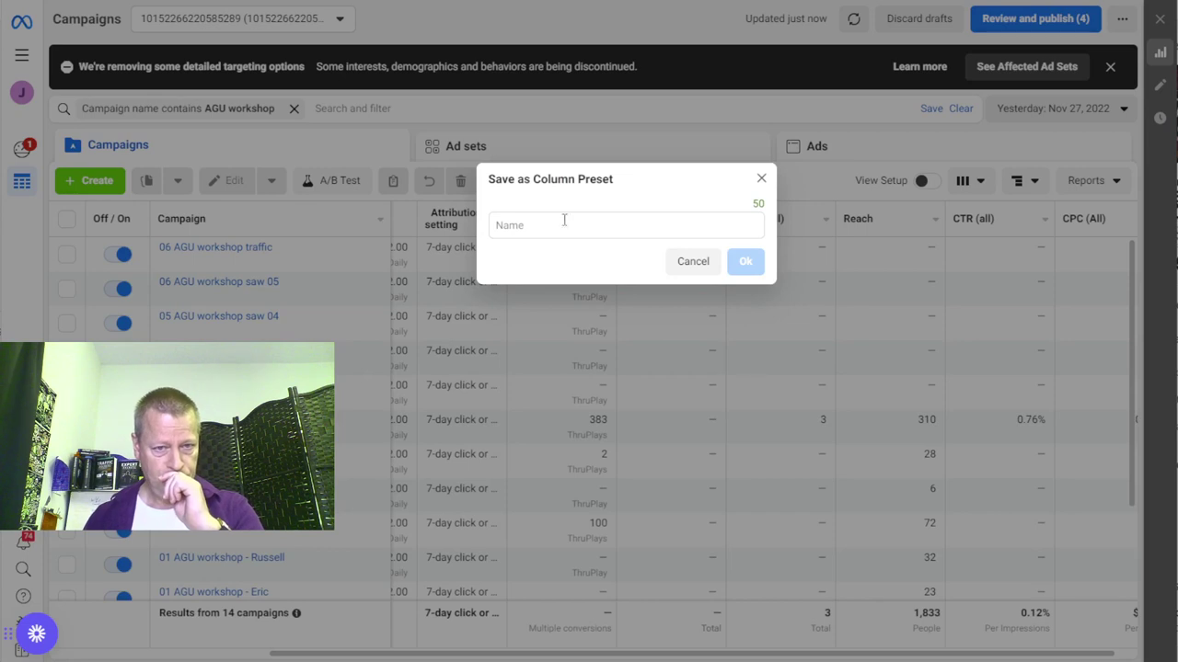
left_click(545, 232)
type("JS columns")
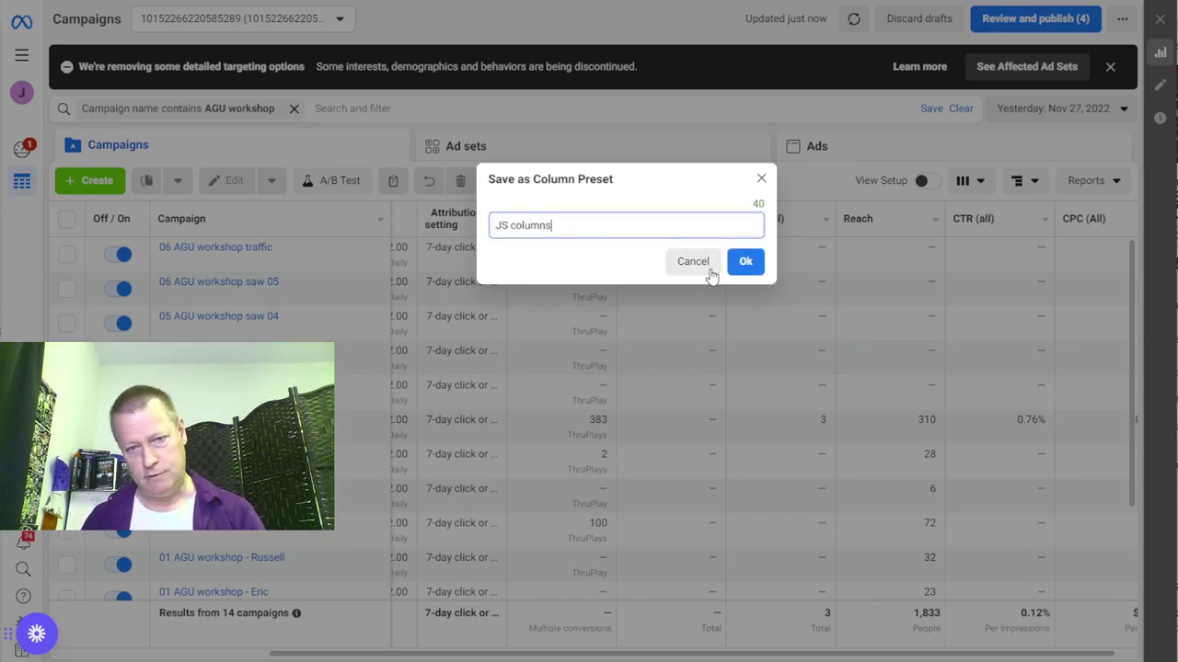
left_click(748, 263)
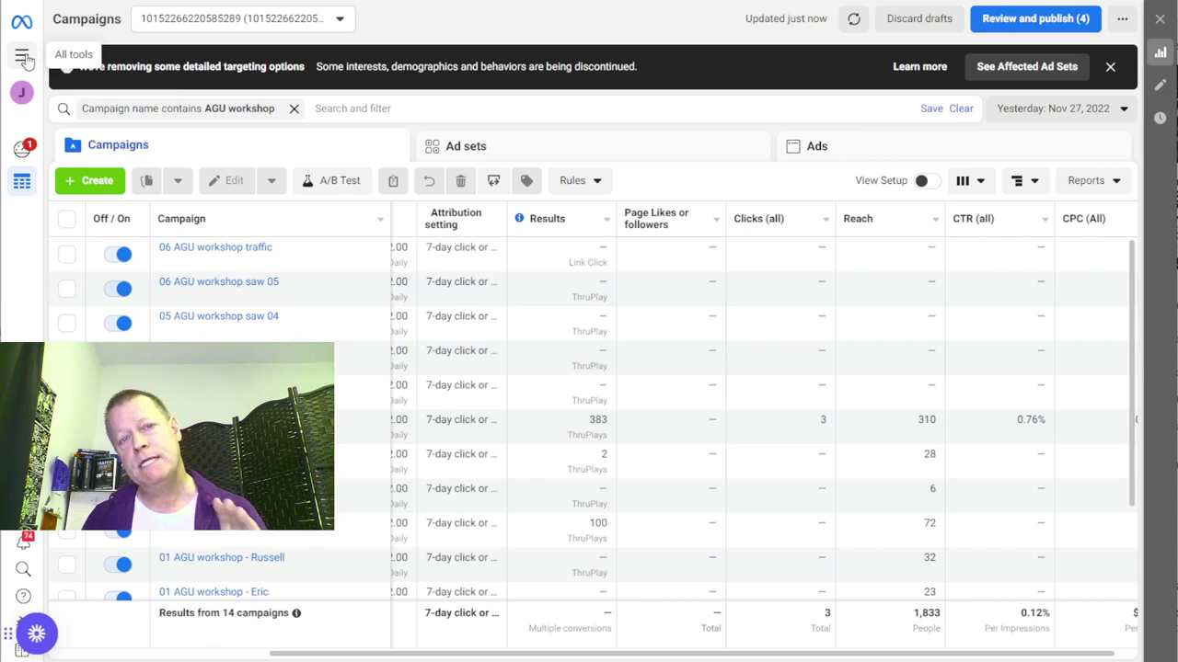
Step: Examine clicks, reach, CTR, CPC, impressions, cost per result and amount spent across the AGU workshop campaigns
scroll(442, 460, "down", 3)
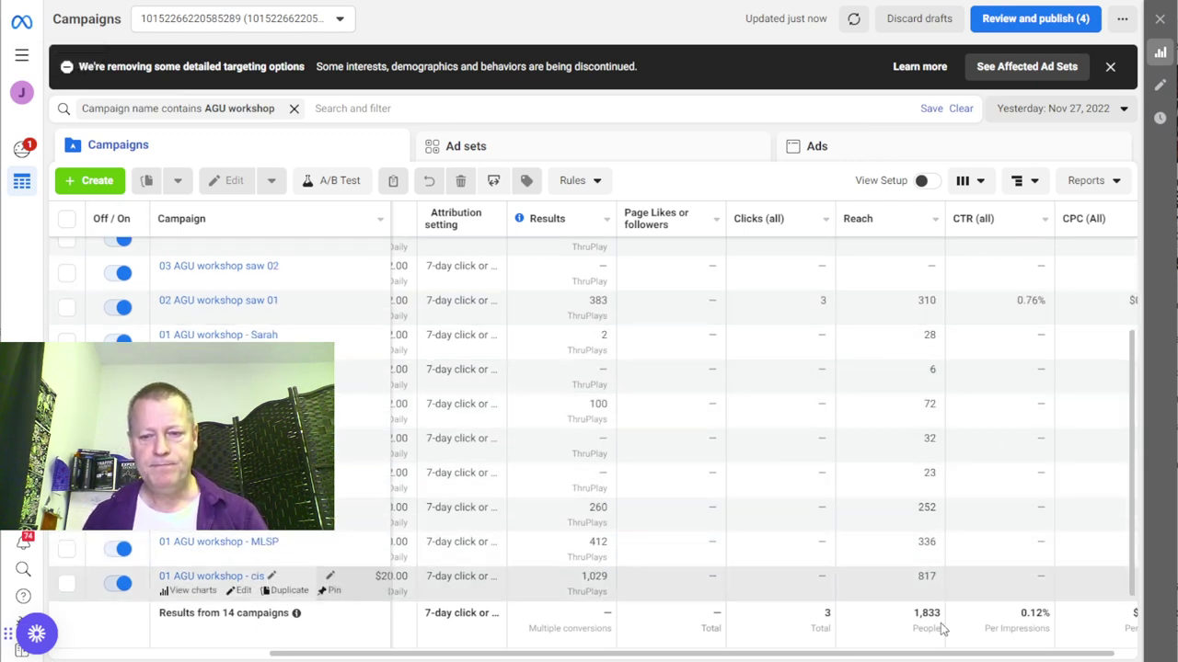
scroll(938, 657, "right", 2)
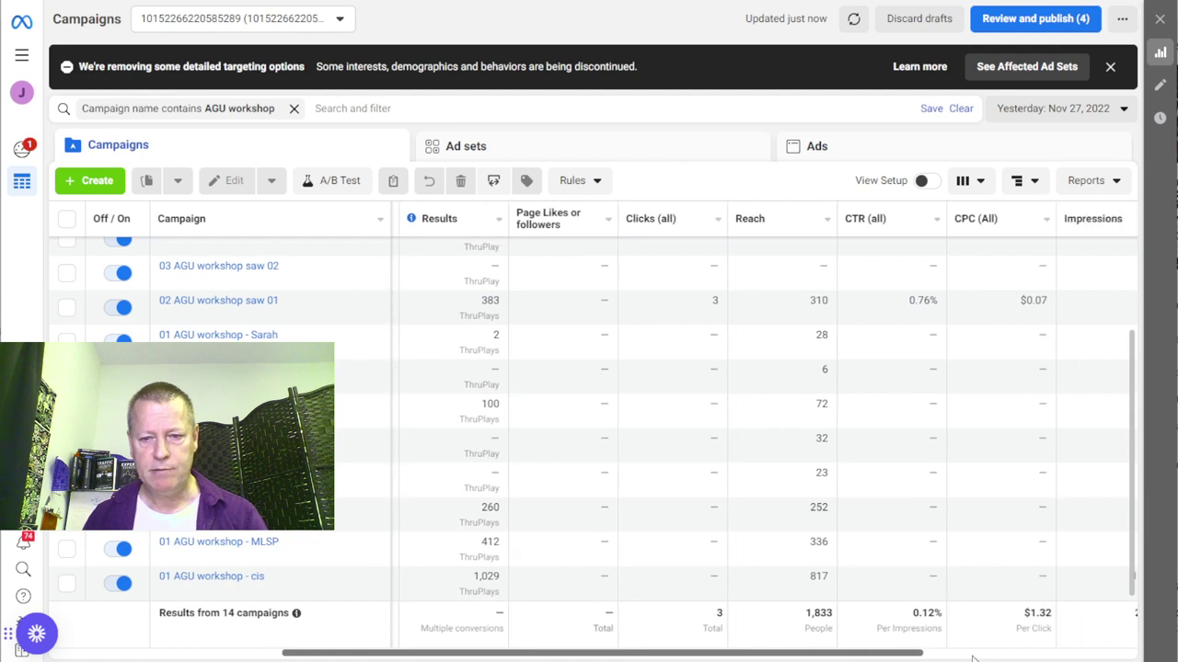
scroll(974, 658, "right", 3)
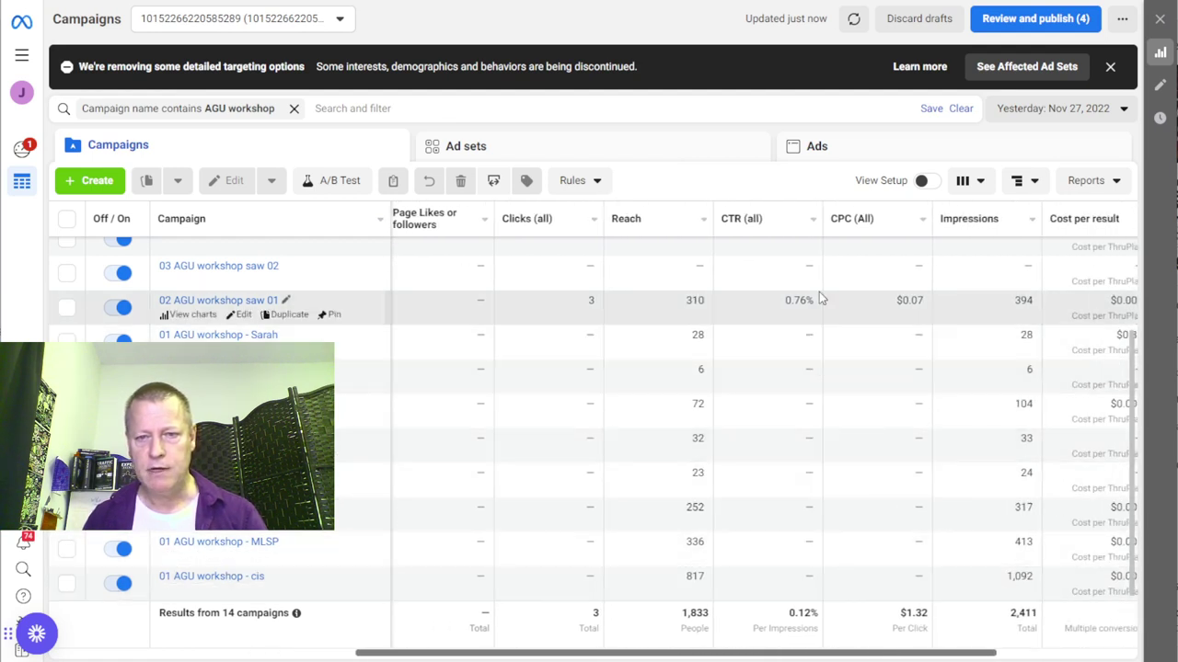
scroll(869, 417, "up", 3)
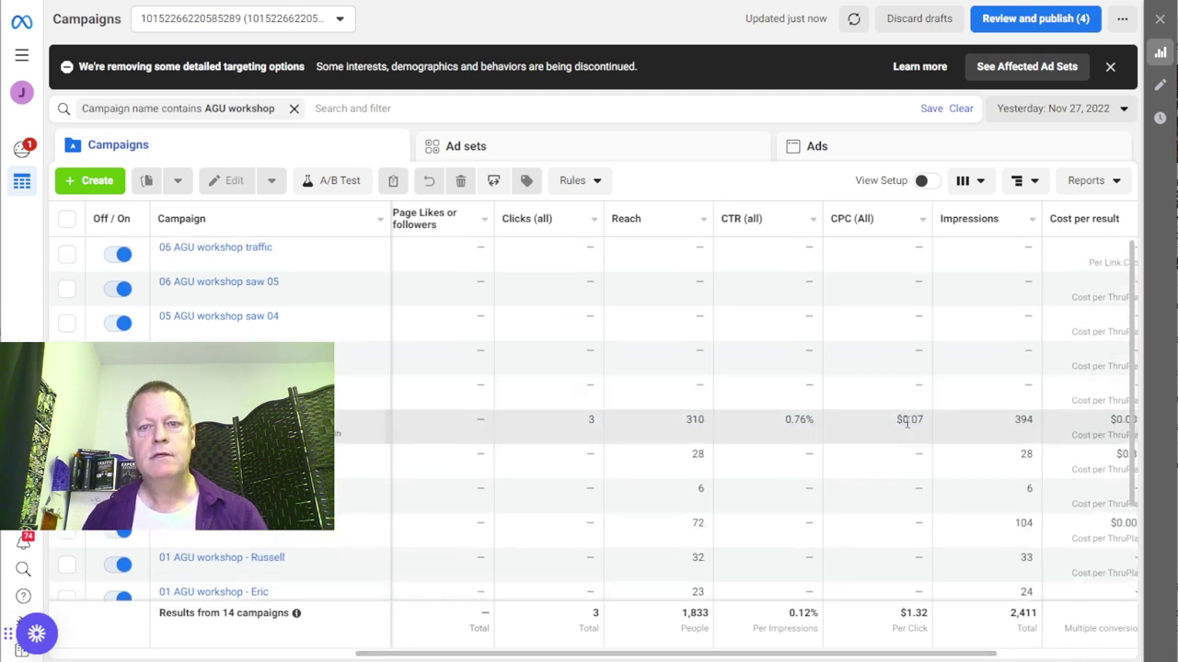
scroll(906, 421, "down", 3)
scroll(906, 428, "up", 3)
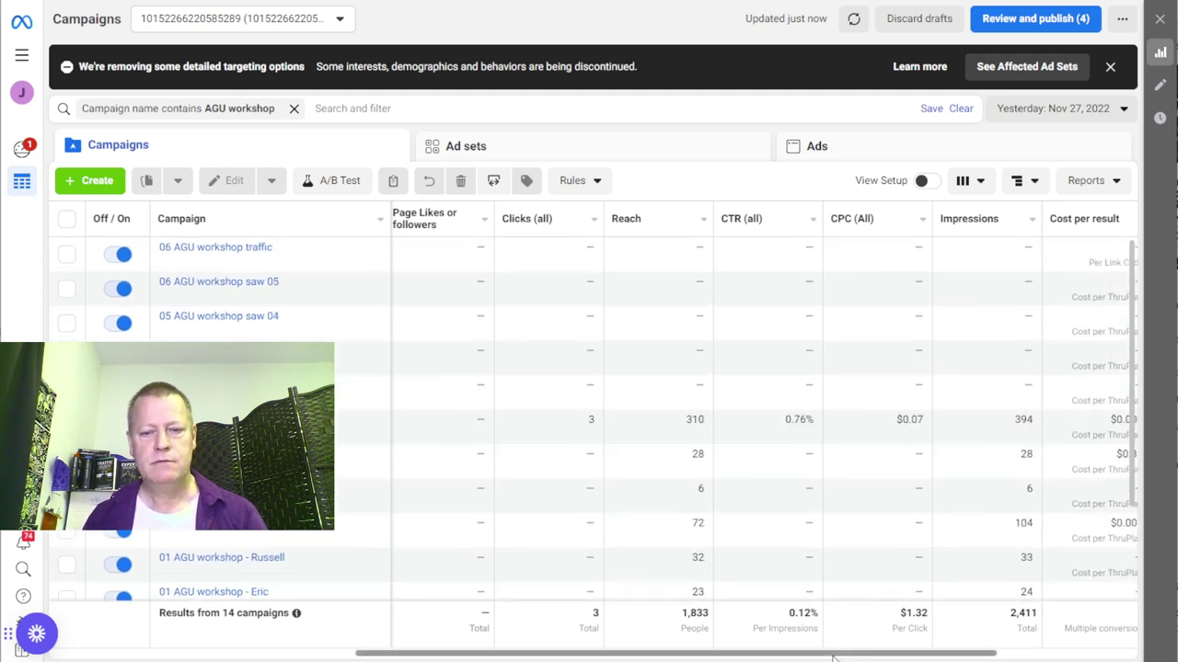
left_click_drag(842, 654, 977, 656)
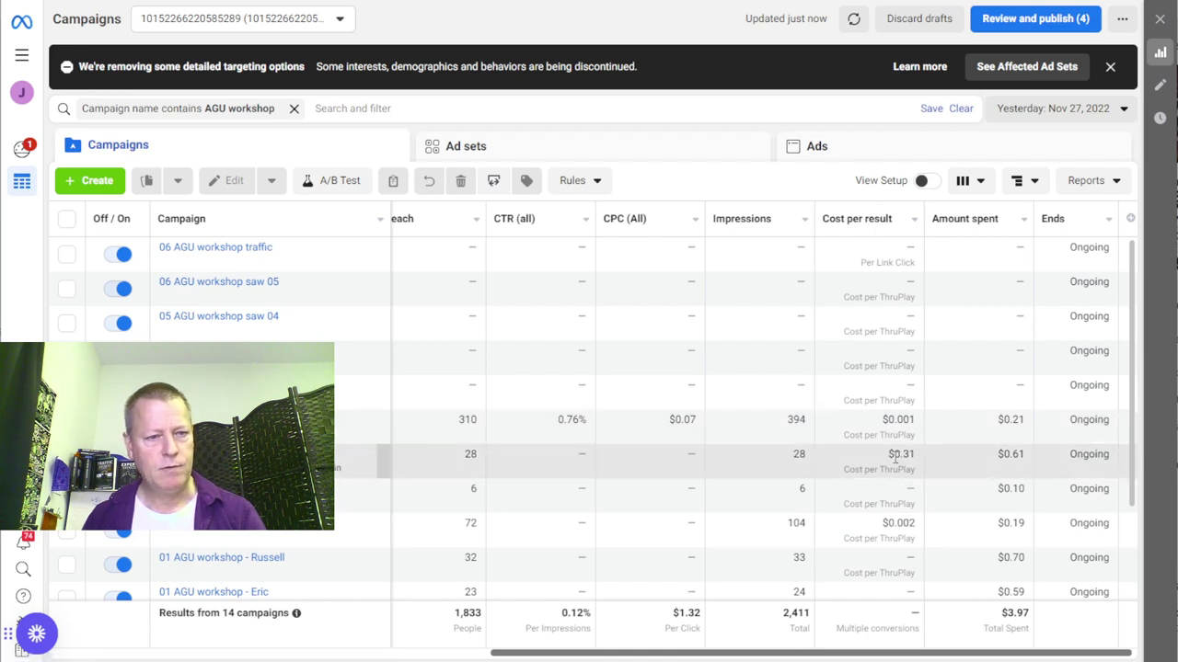
scroll(883, 525, "down", 2)
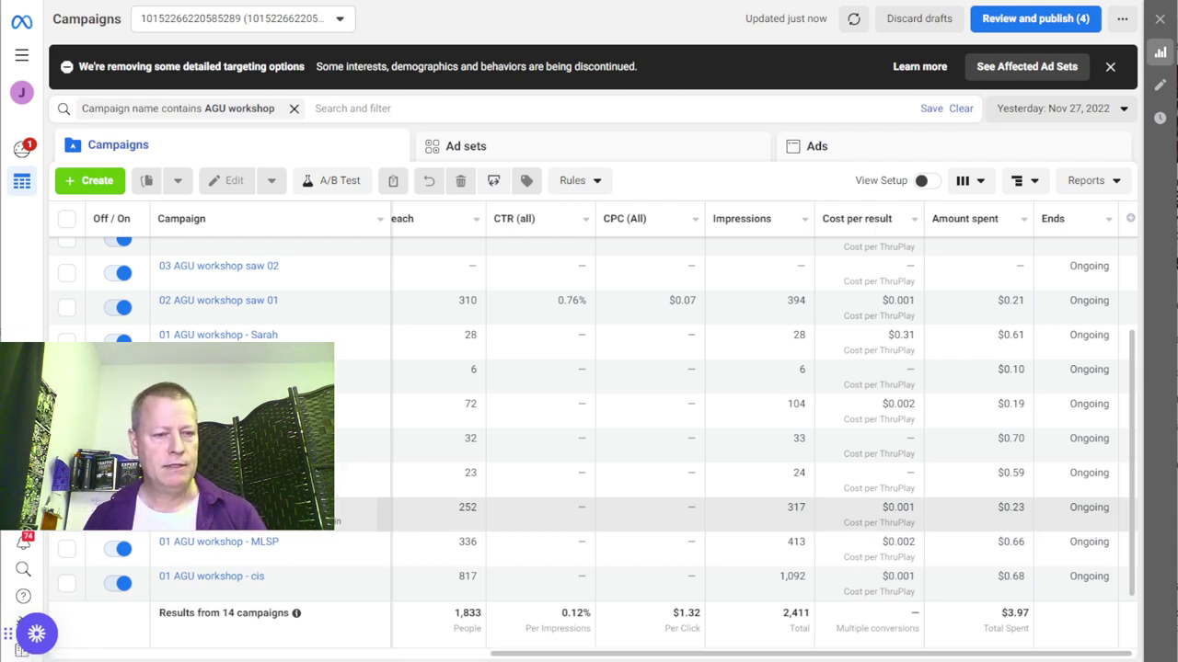
Step: Review the optimization, schedule, audience and placement settings of the 01 AGU workshop - Mine ad set, and close its editor
left_click(241, 530)
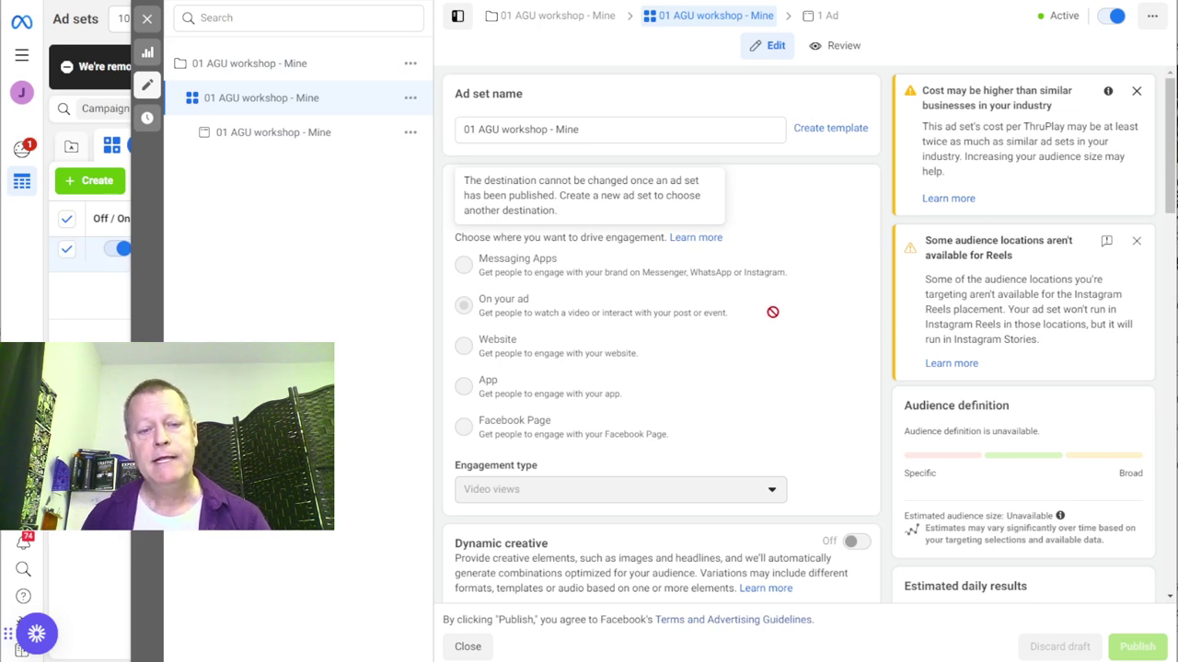
scroll(752, 302, "down", 3)
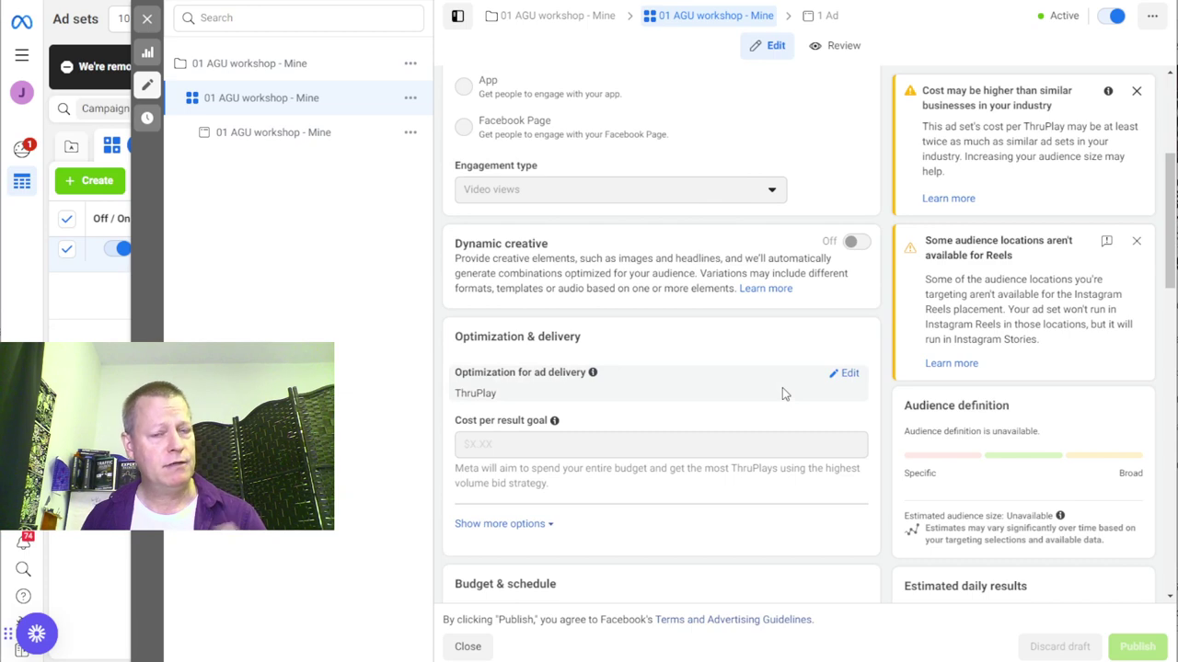
scroll(730, 367, "down", 9)
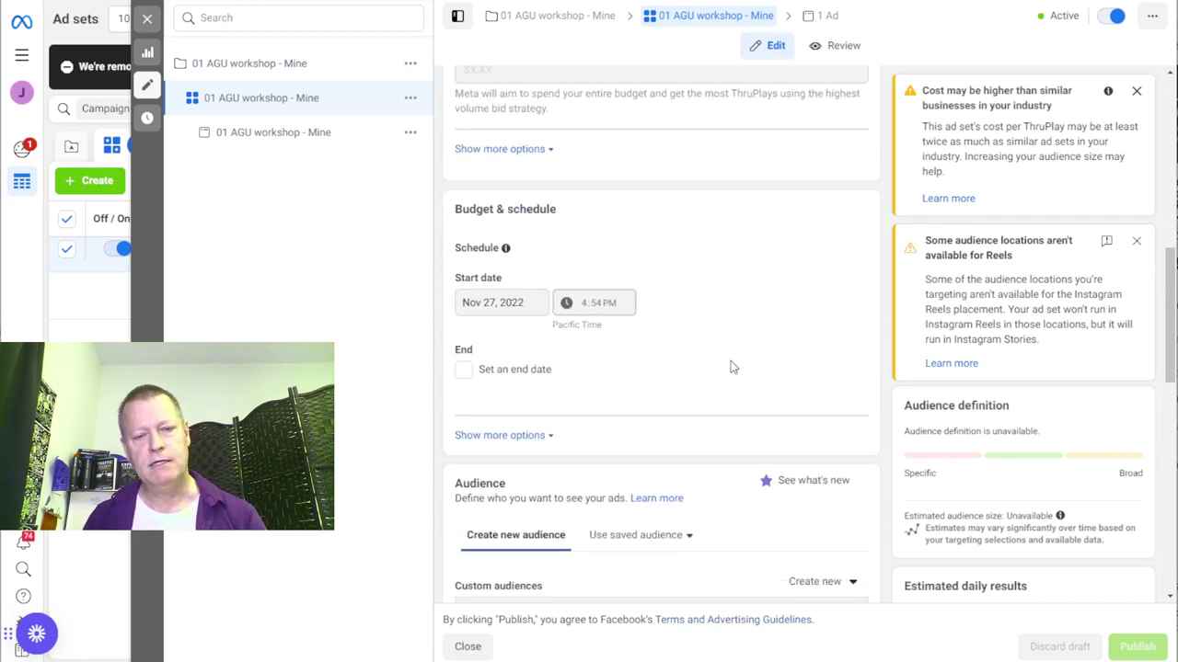
scroll(731, 363, "down", 3)
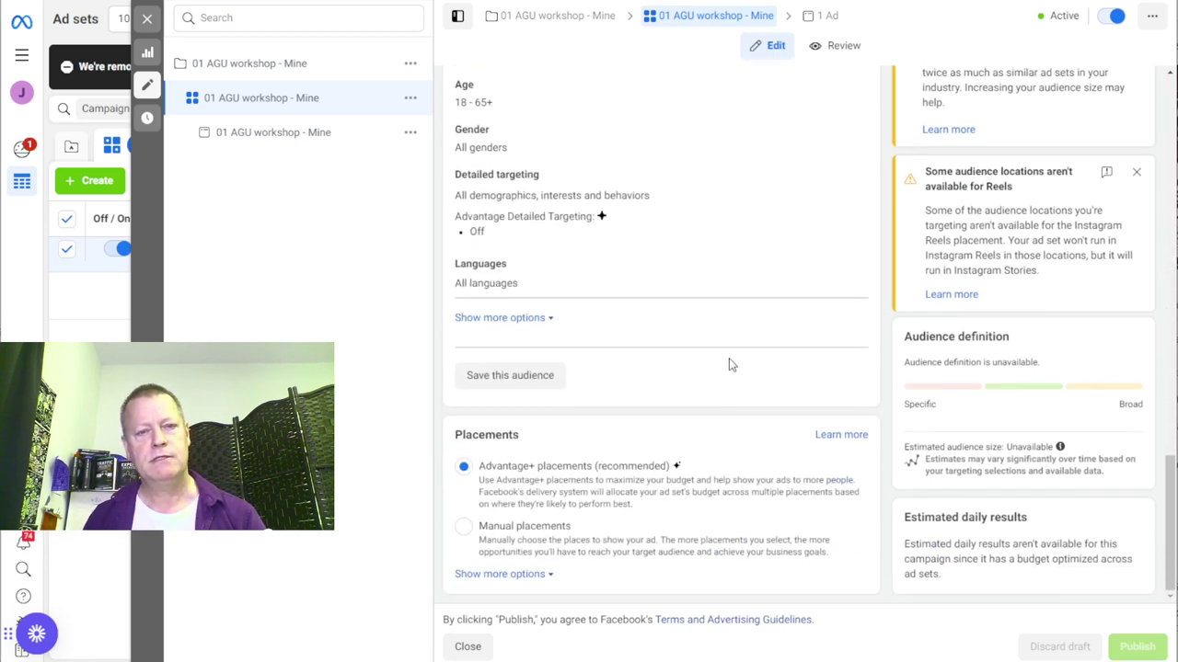
scroll(729, 358, "up", 2)
scroll(728, 358, "down", 2)
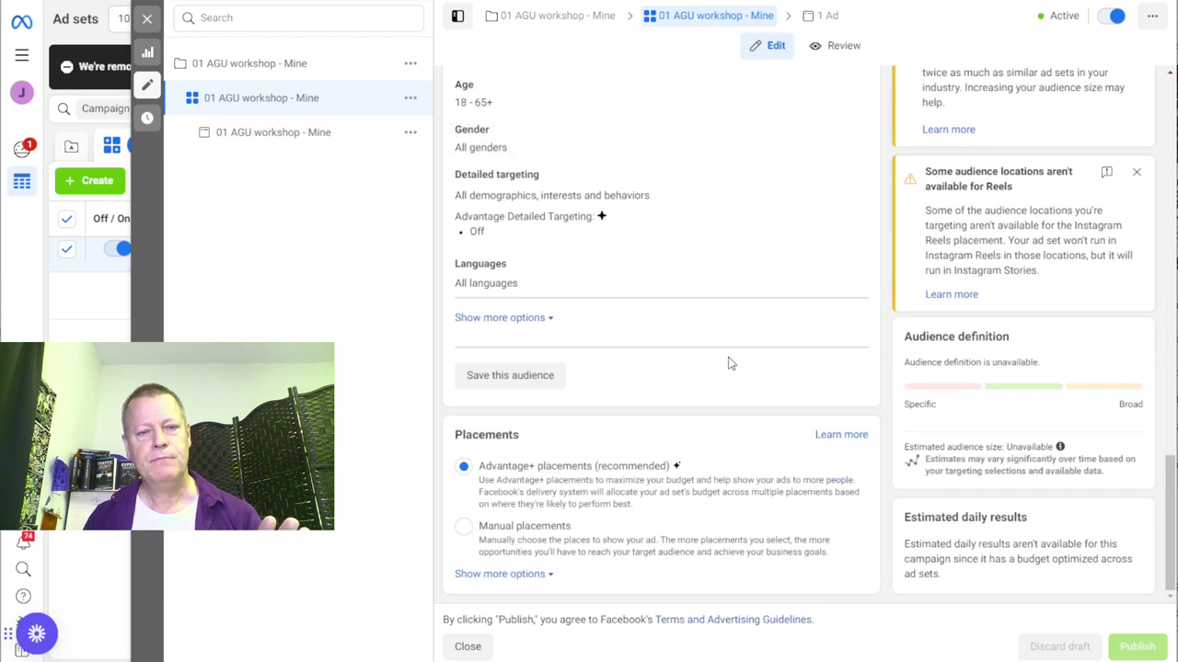
scroll(729, 361, "up", 5)
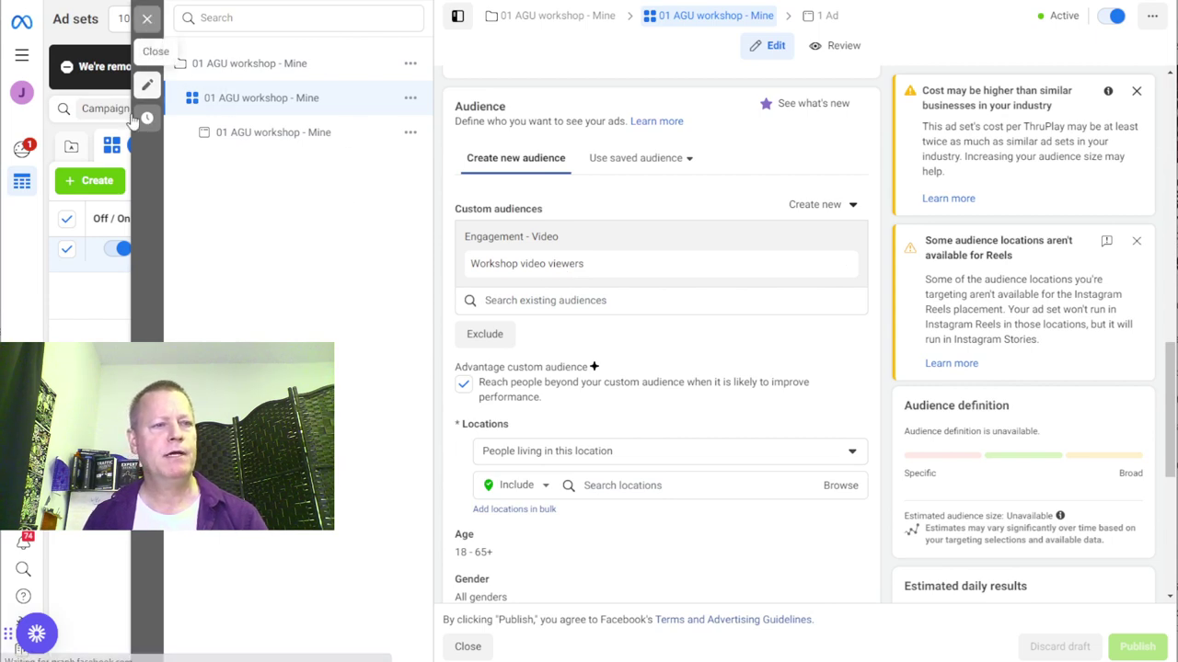
left_click(147, 18)
Step: Go to the Audiences list and open the Workshop video viewers custom audience and its video selection for editing
left_click(22, 57)
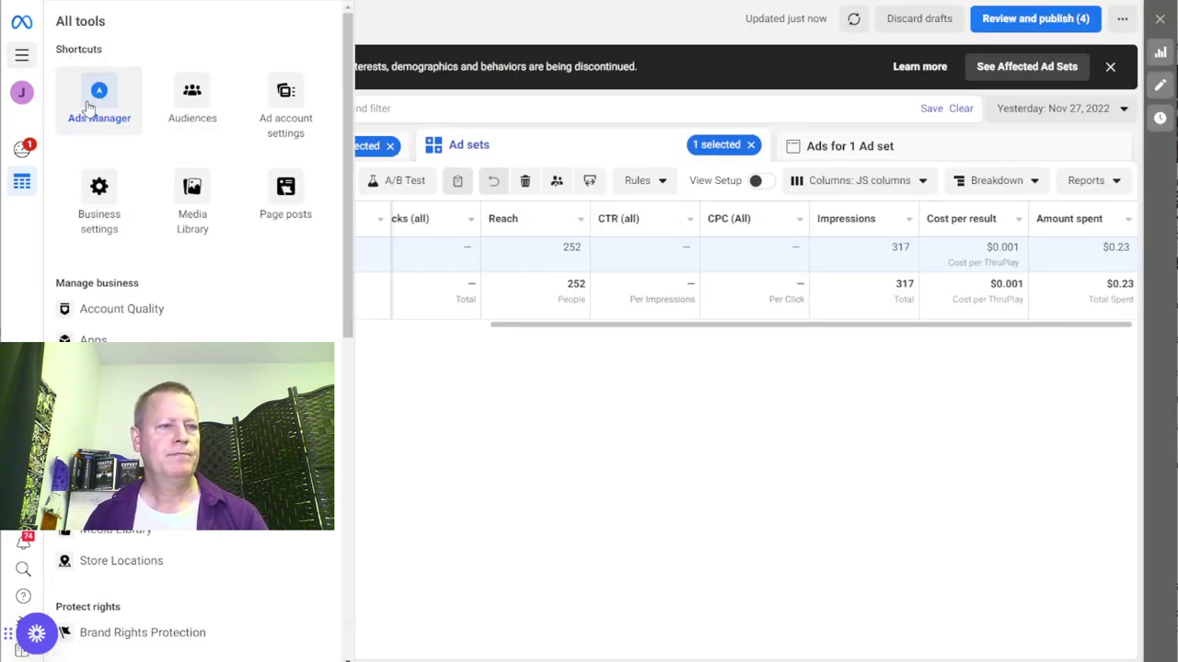
left_click(193, 92)
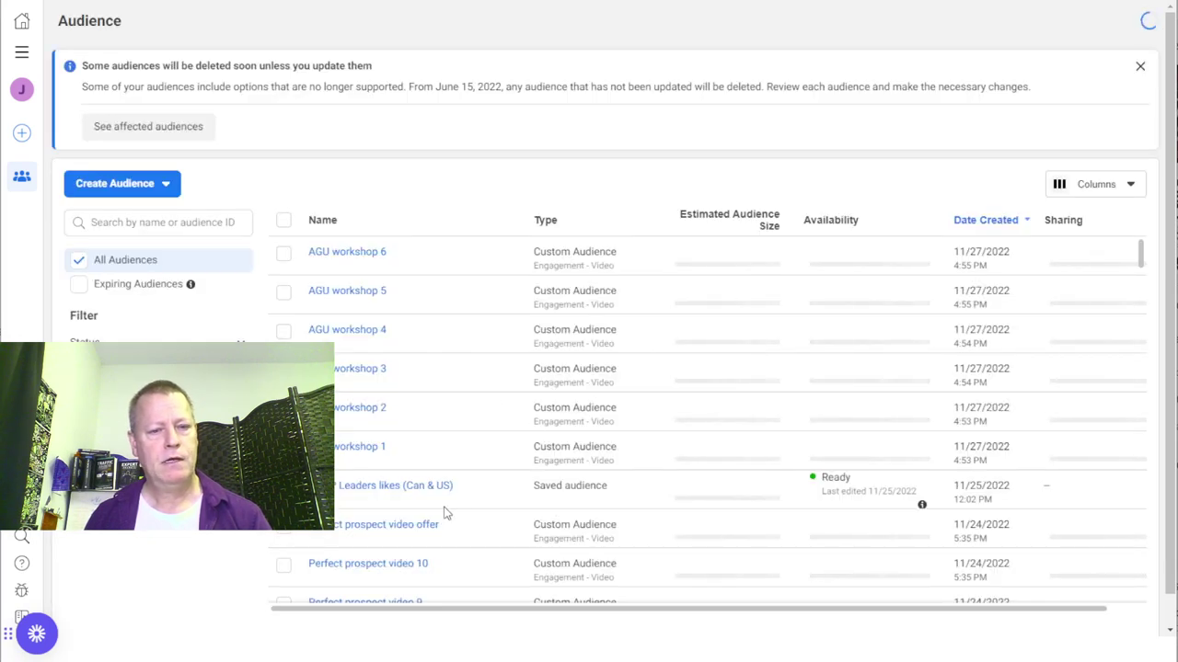
scroll(498, 509, "down", 3)
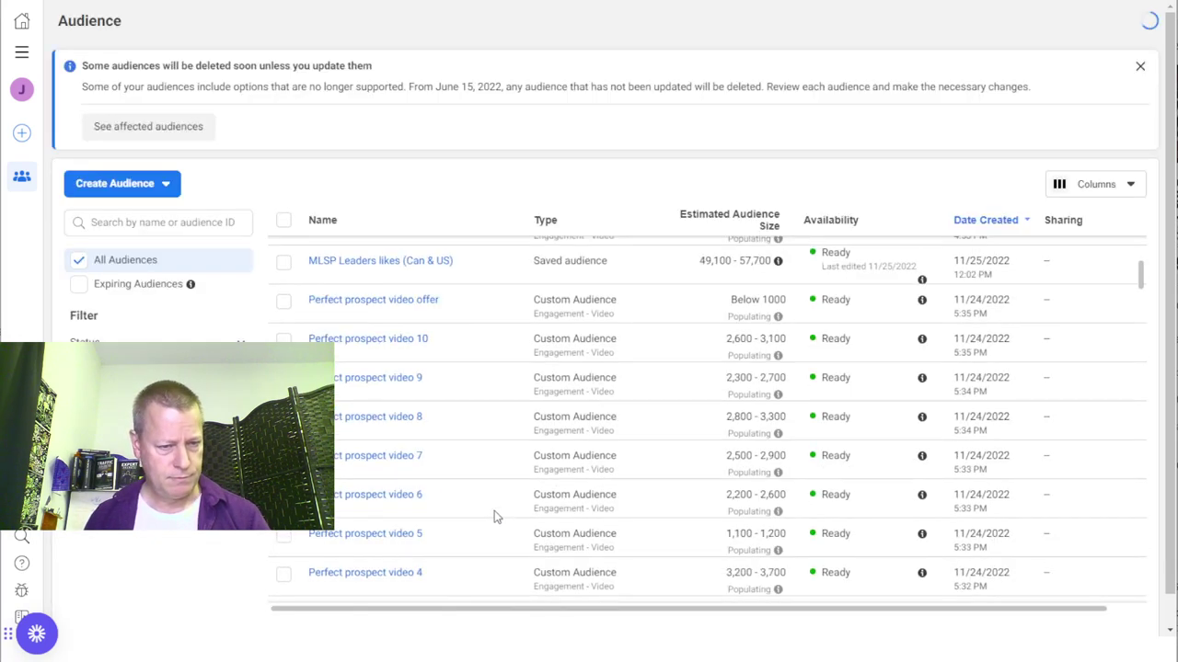
scroll(460, 460, "down", 4)
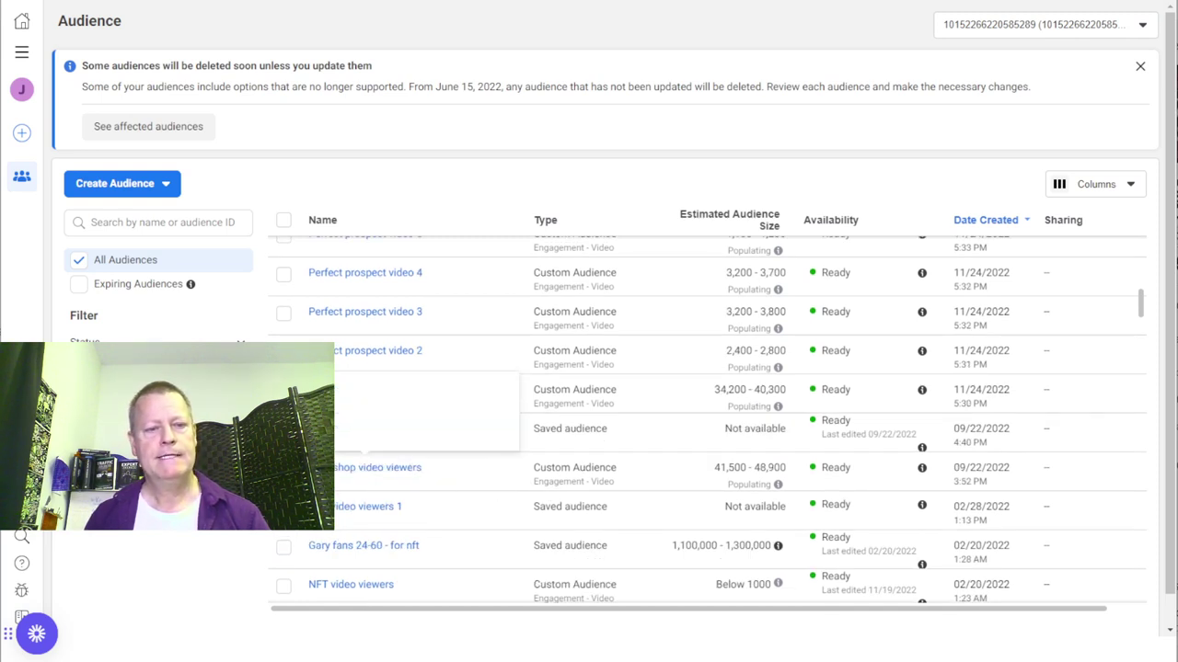
left_click(283, 467)
left_click(221, 185)
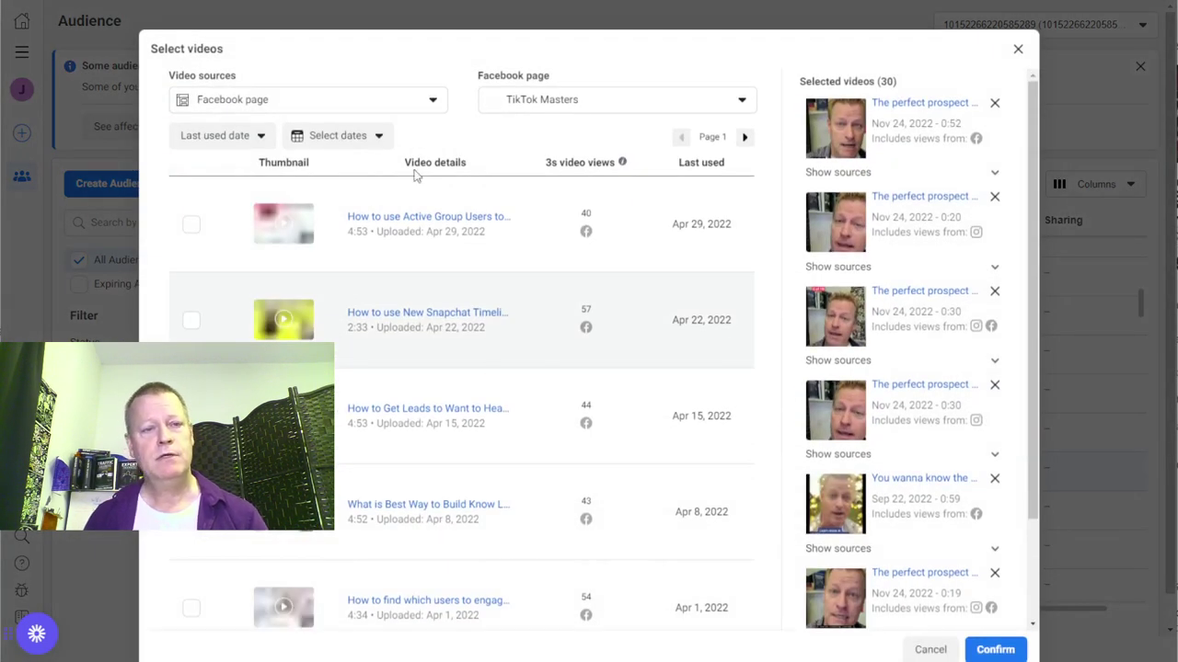
Step: Review the Facebook page choices and the selected videos of the Workshop video viewers audience, and close its editor without saving
left_click(520, 101)
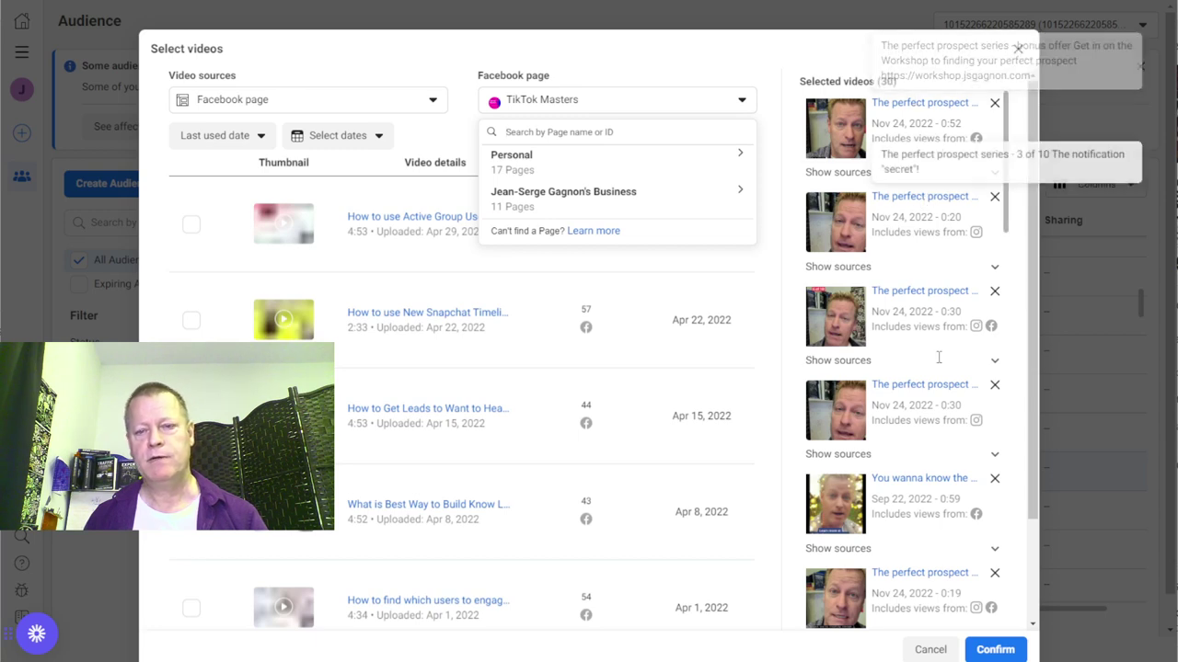
scroll(938, 357, "down", 10)
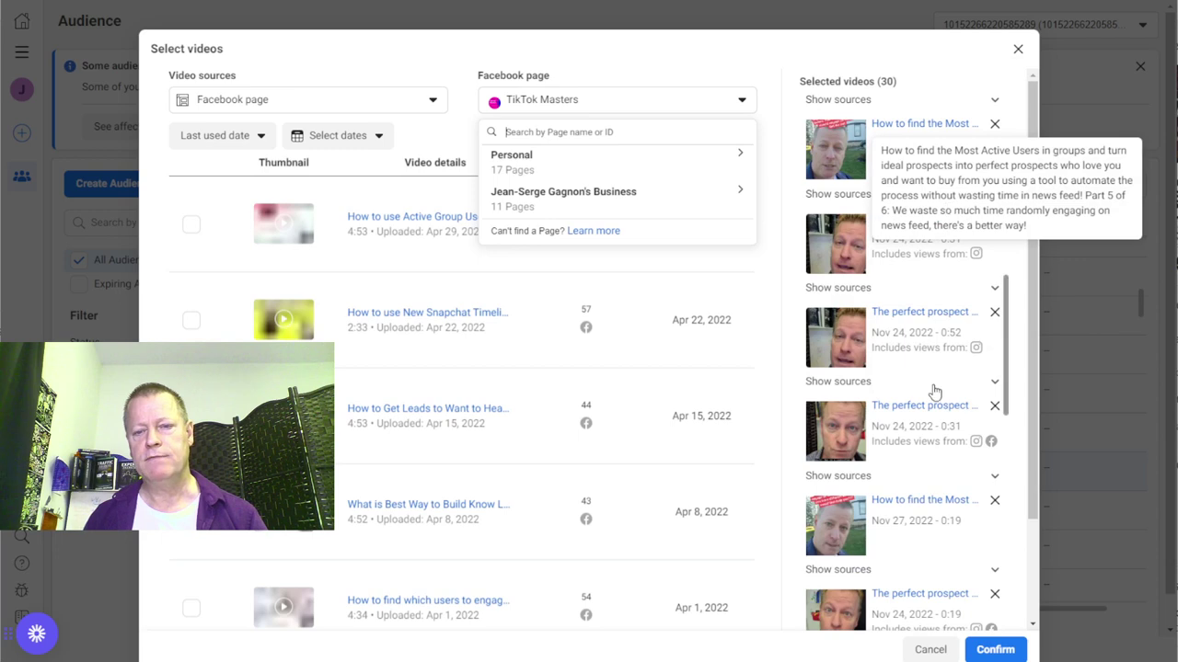
scroll(926, 481, "down", 3)
scroll(929, 518, "down", 3)
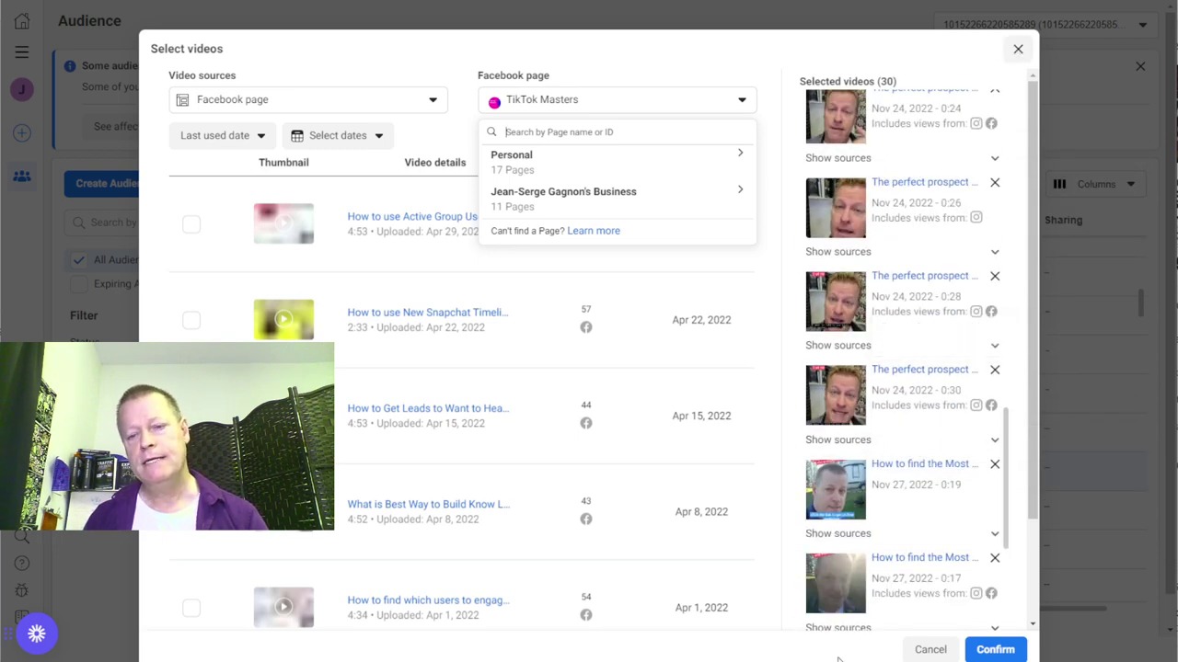
left_click(928, 649)
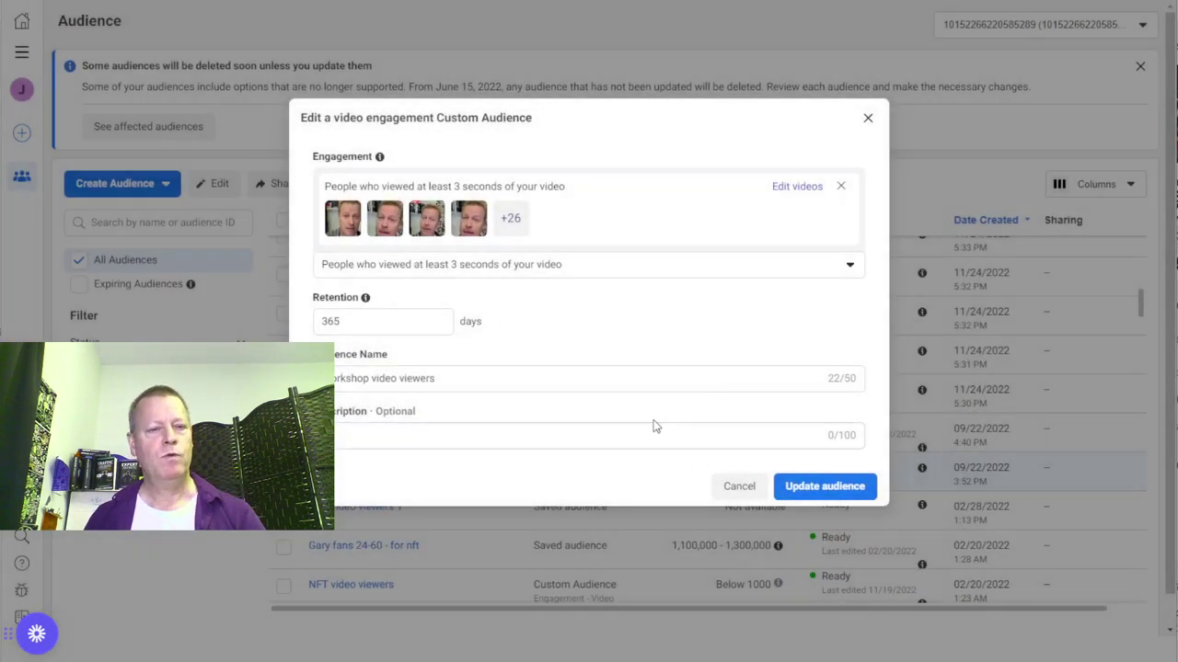
left_click(733, 483)
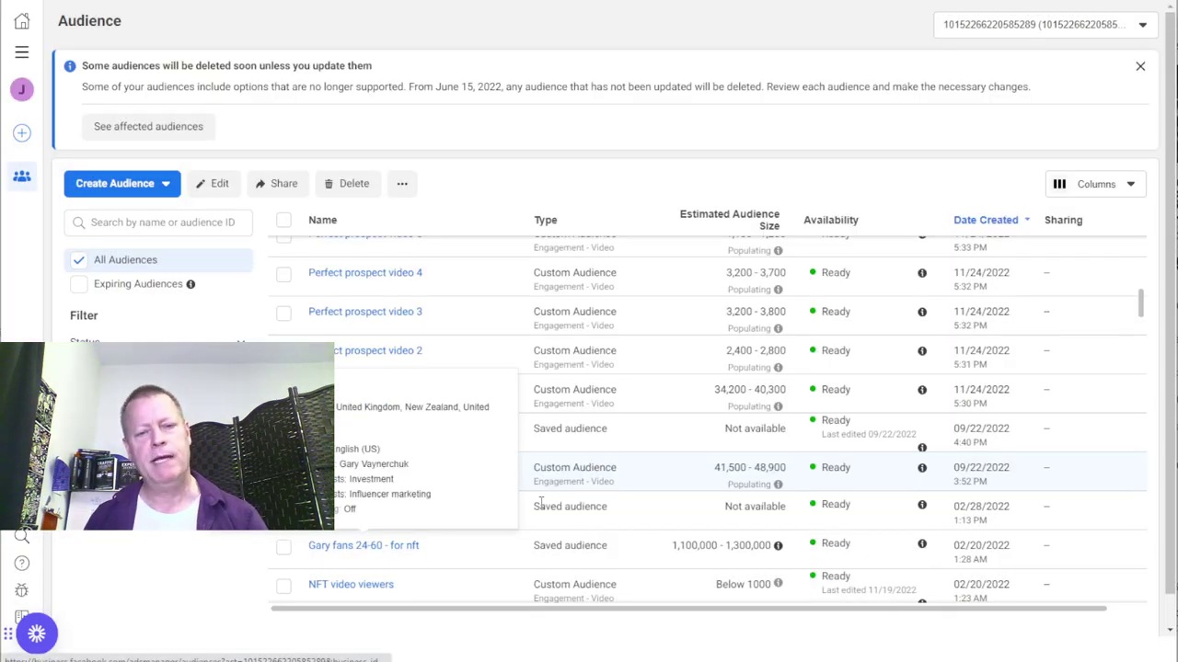
Step: Examine the names, types and estimated sizes of the saved and custom video-view audiences, down to the older CIS and TikTok ones
scroll(413, 555, "down", 3)
scroll(657, 552, "down", 2)
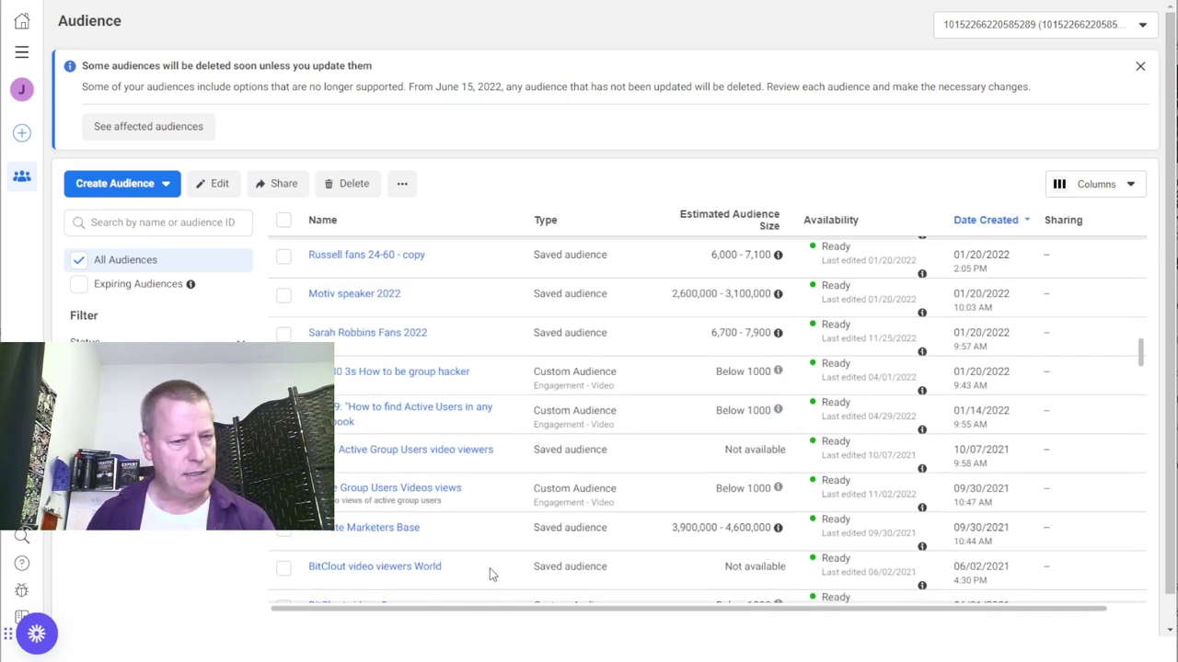
scroll(490, 574, "up", 5)
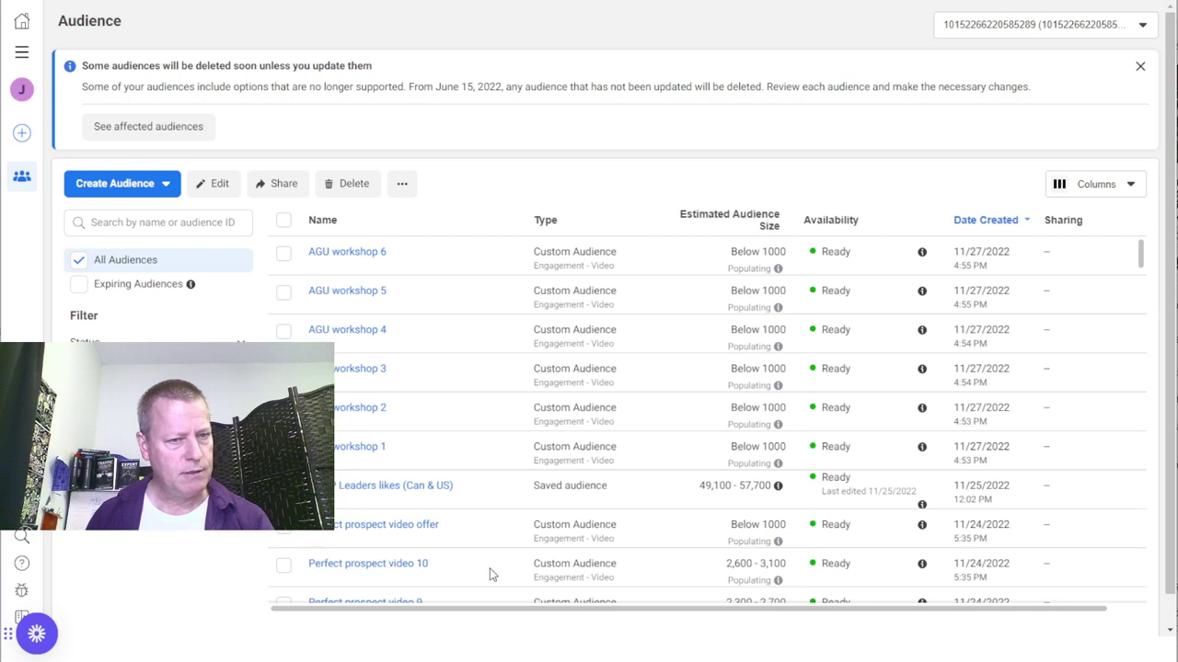
scroll(499, 566, "down", 2)
scroll(497, 559, "down", 3)
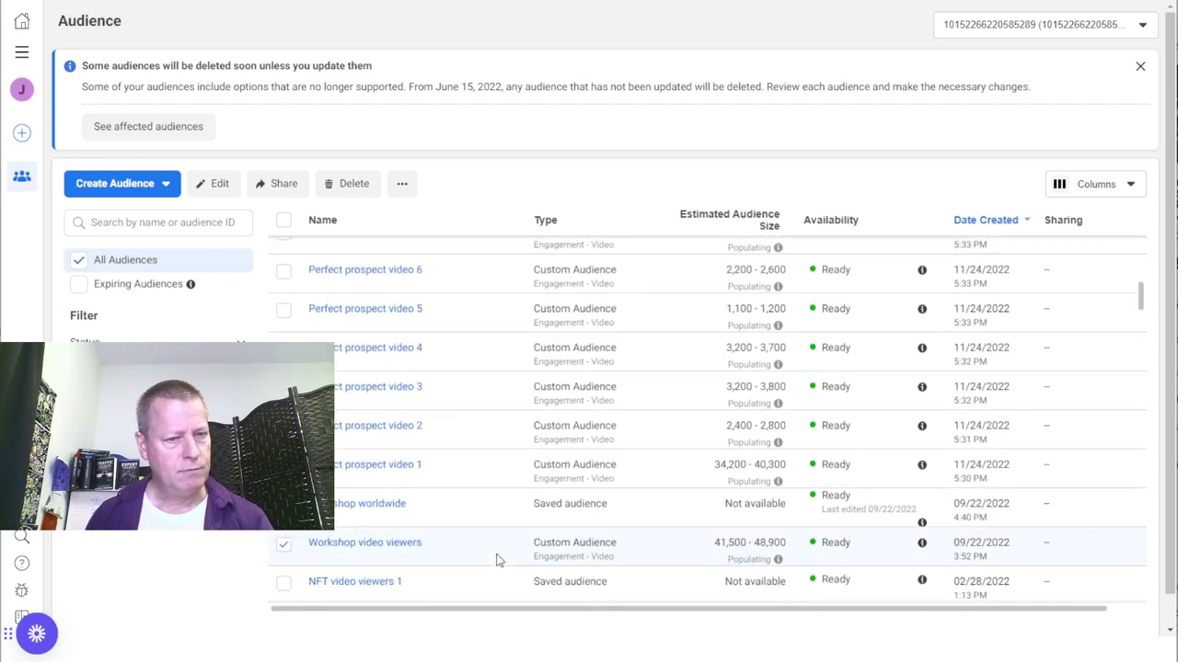
scroll(477, 474, "down", 2)
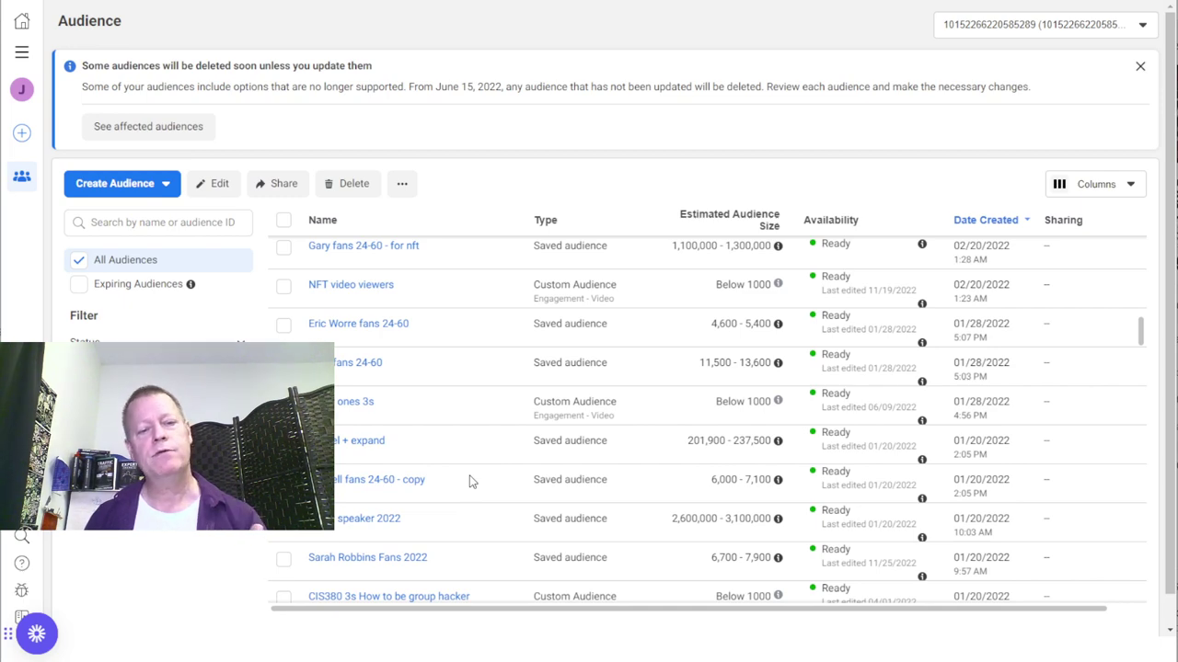
scroll(470, 481, "down", 3)
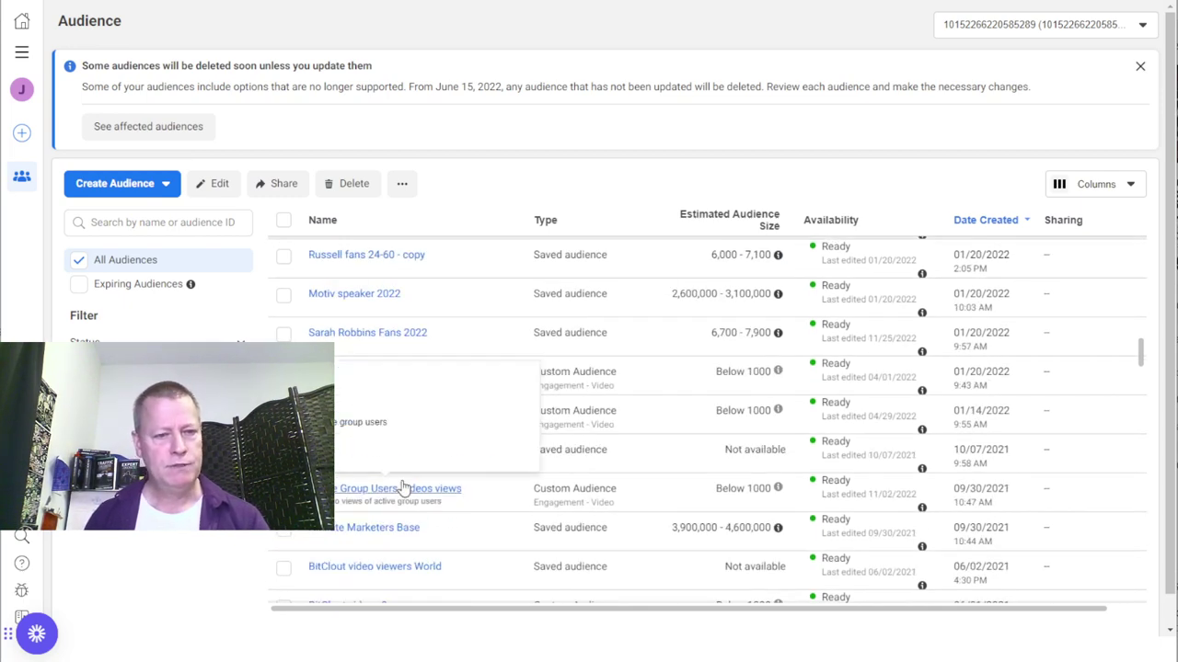
scroll(574, 524, "down", 5)
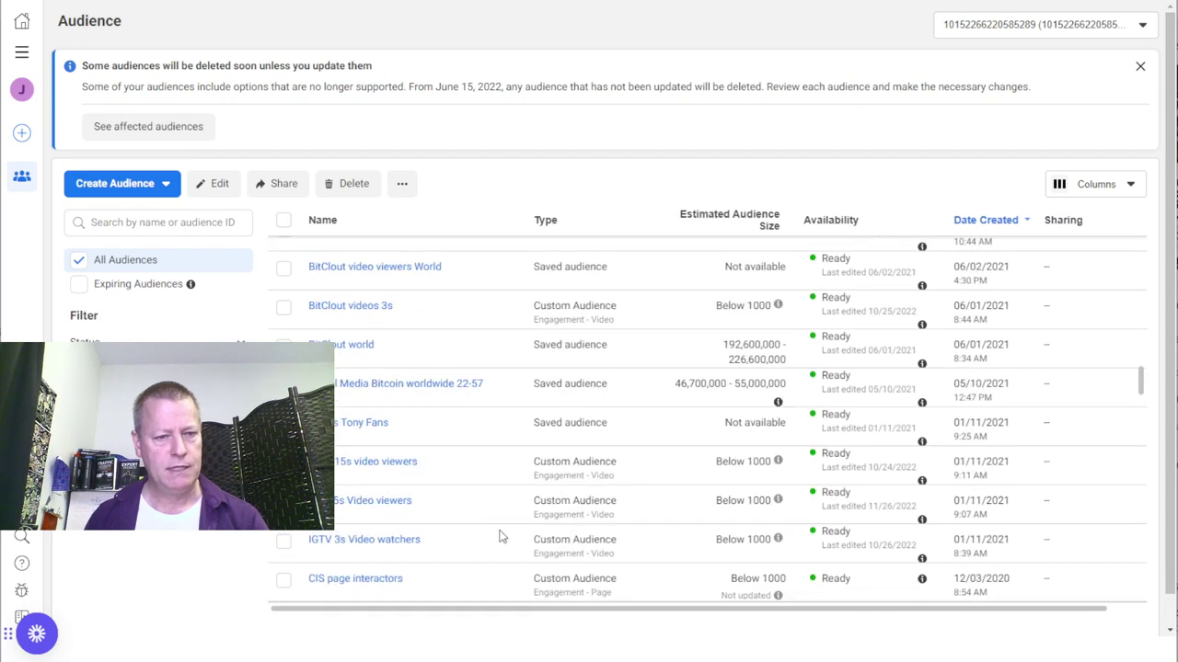
scroll(500, 536, "down", 2)
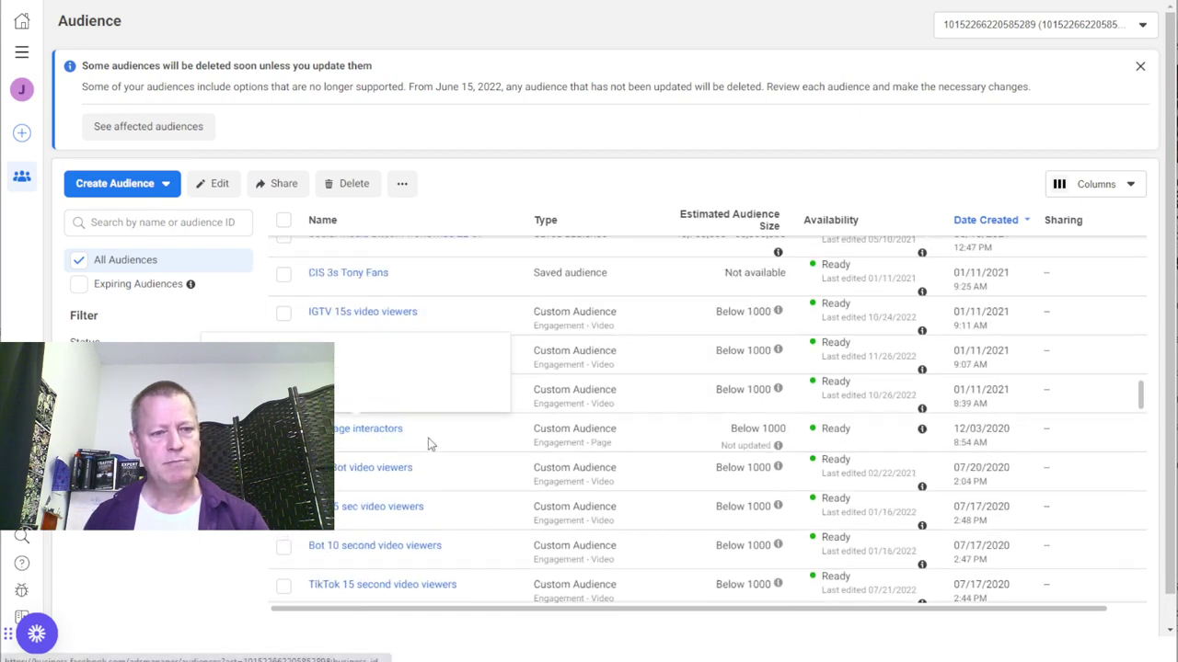
scroll(504, 534, "down", 2)
scroll(504, 534, "down", 1)
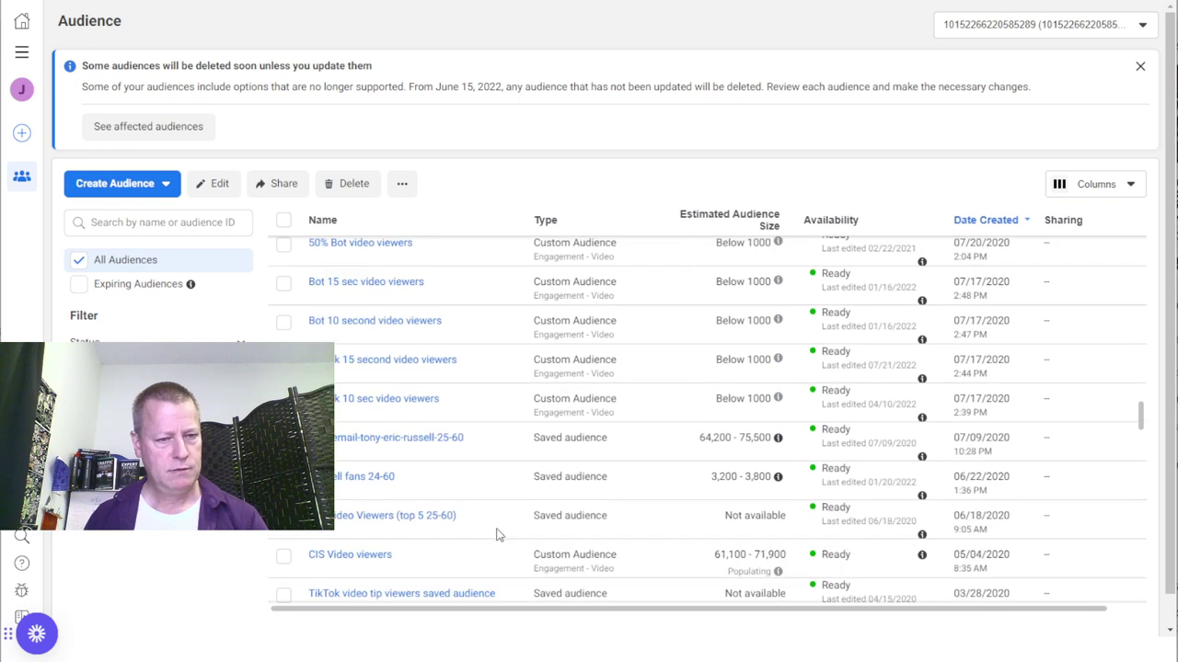
scroll(607, 569, "down", 1)
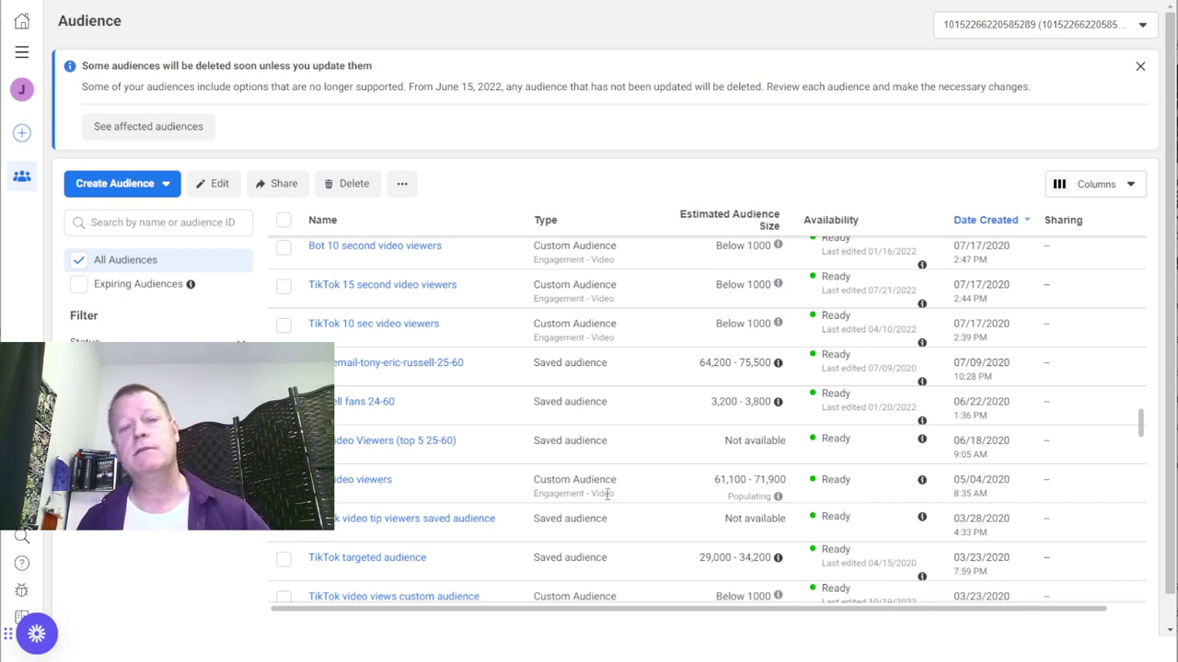
mouse_move(380, 496)
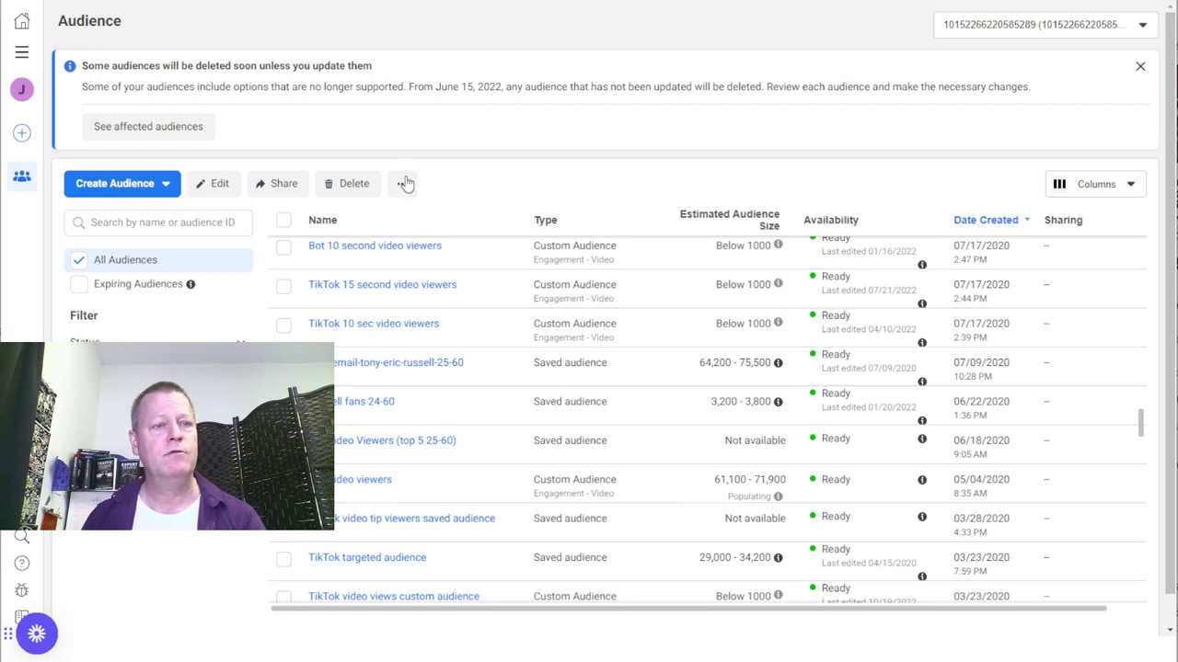
Step: Return to the AGU workshop campaigns and apply the MY Columns preset to the campaign table
left_click(21, 51)
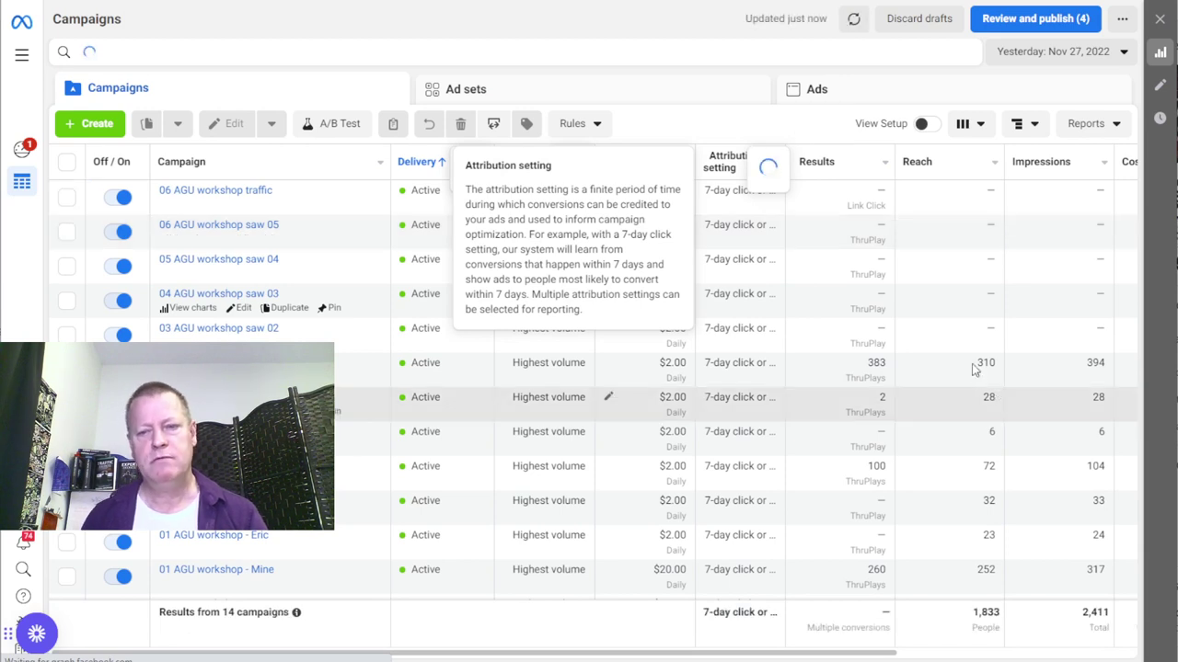
left_click(971, 129)
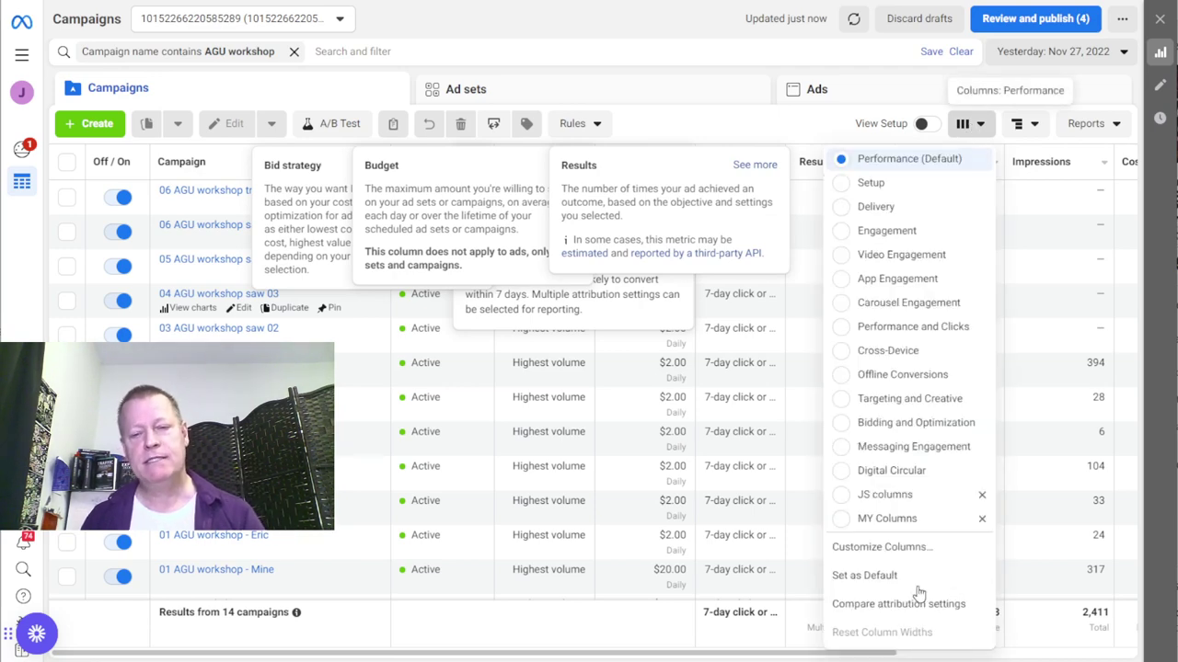
left_click(906, 552)
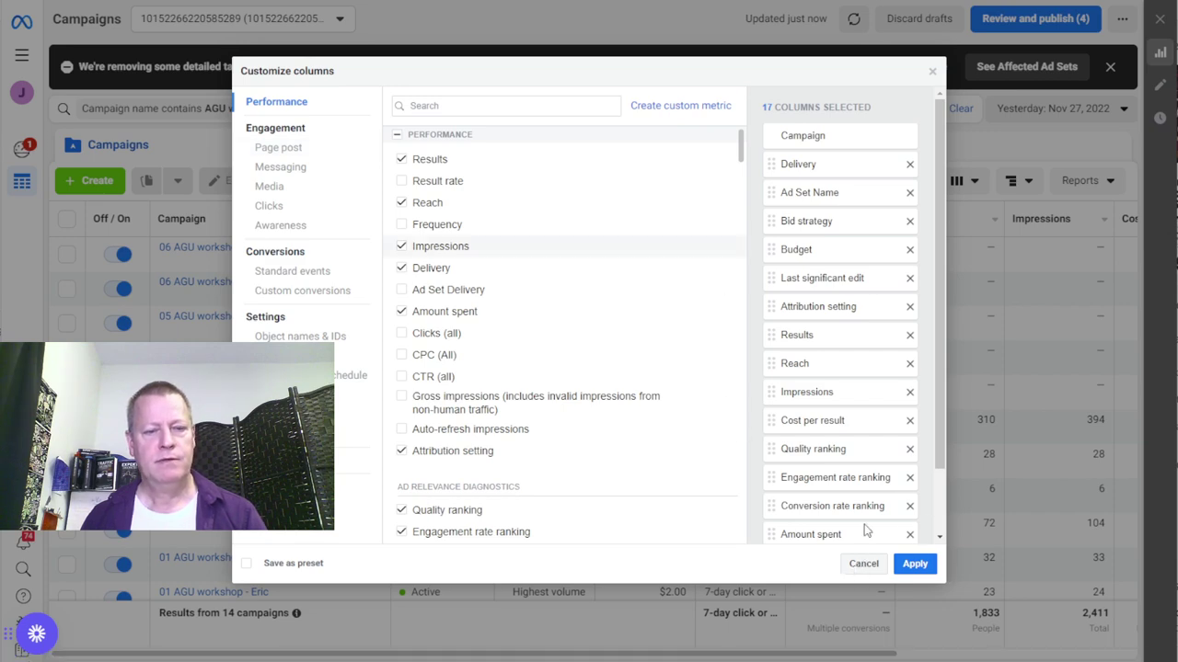
left_click(863, 563)
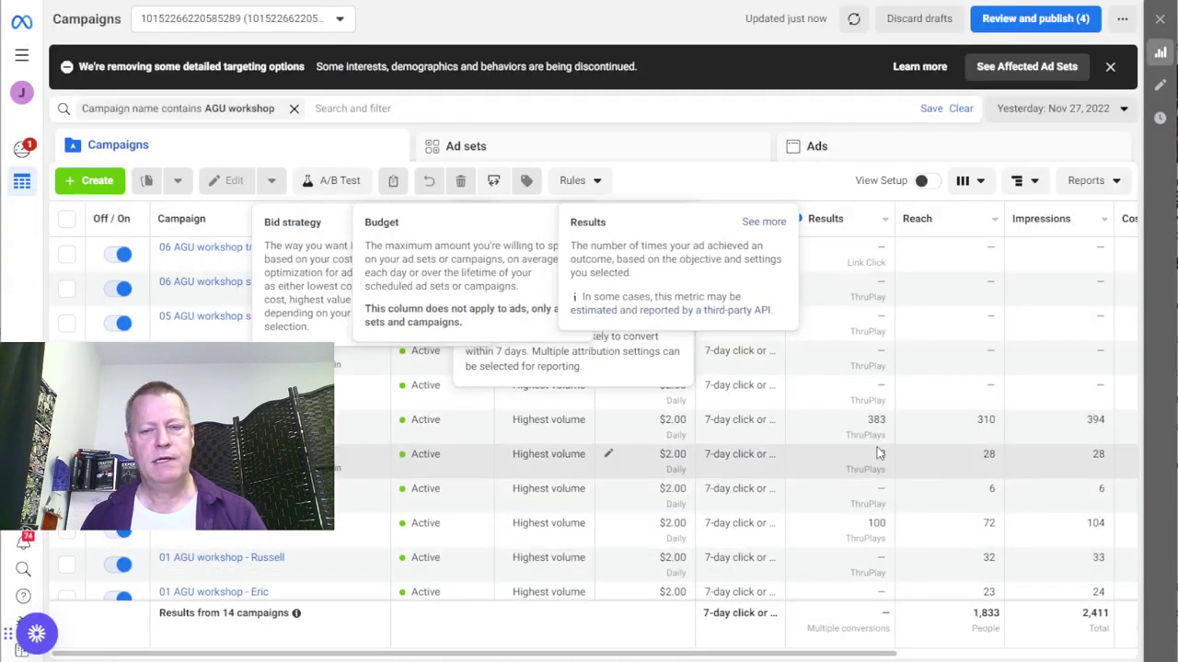
left_click(980, 182)
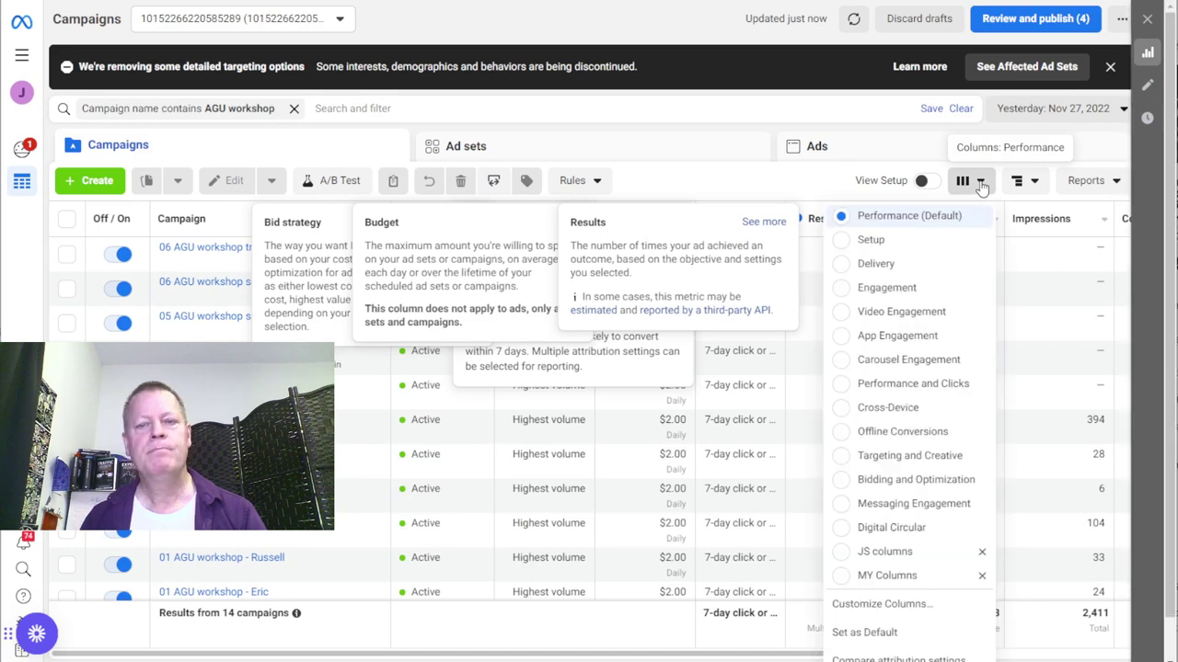
left_click(882, 577)
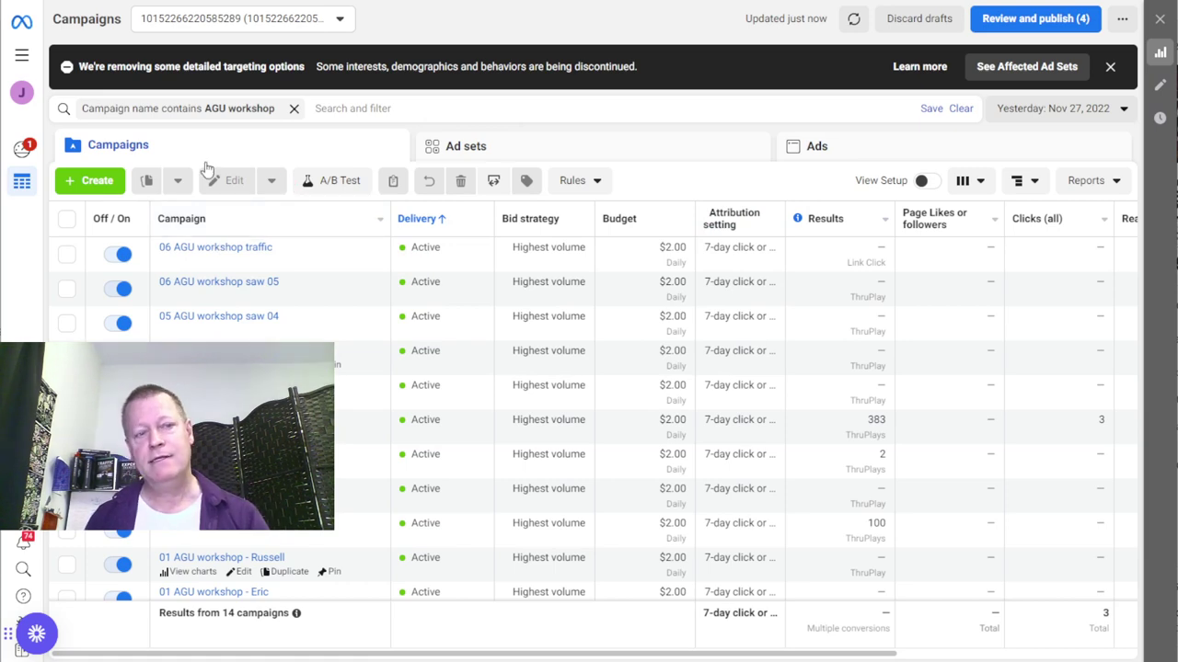
Step: Create a new auction campaign with the Engagement objective
left_click(90, 184)
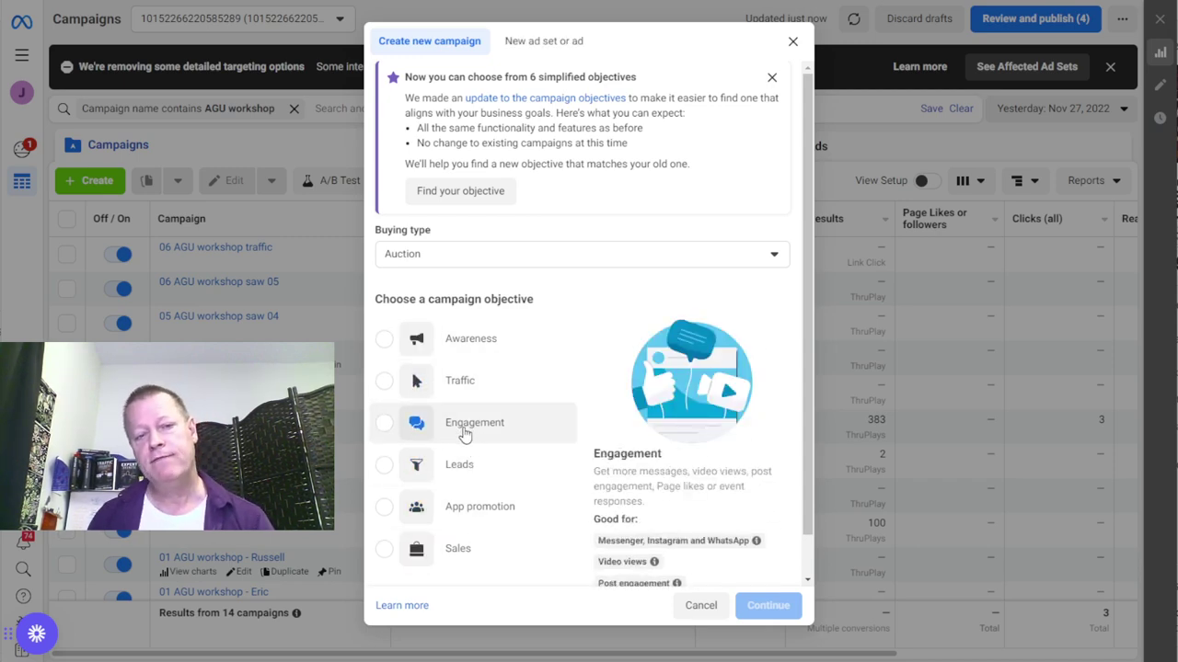
left_click(465, 432)
left_click(769, 607)
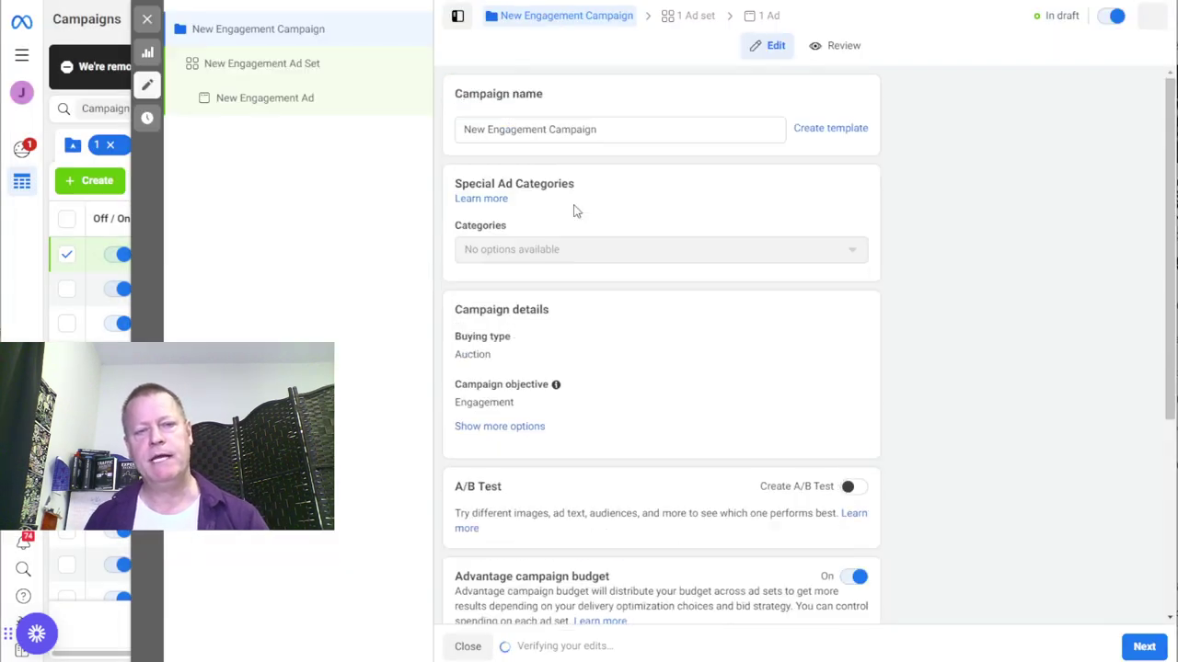
Step: Name the new campaign AGU workshop traffic MLSP
left_click_drag(625, 126, 425, 146)
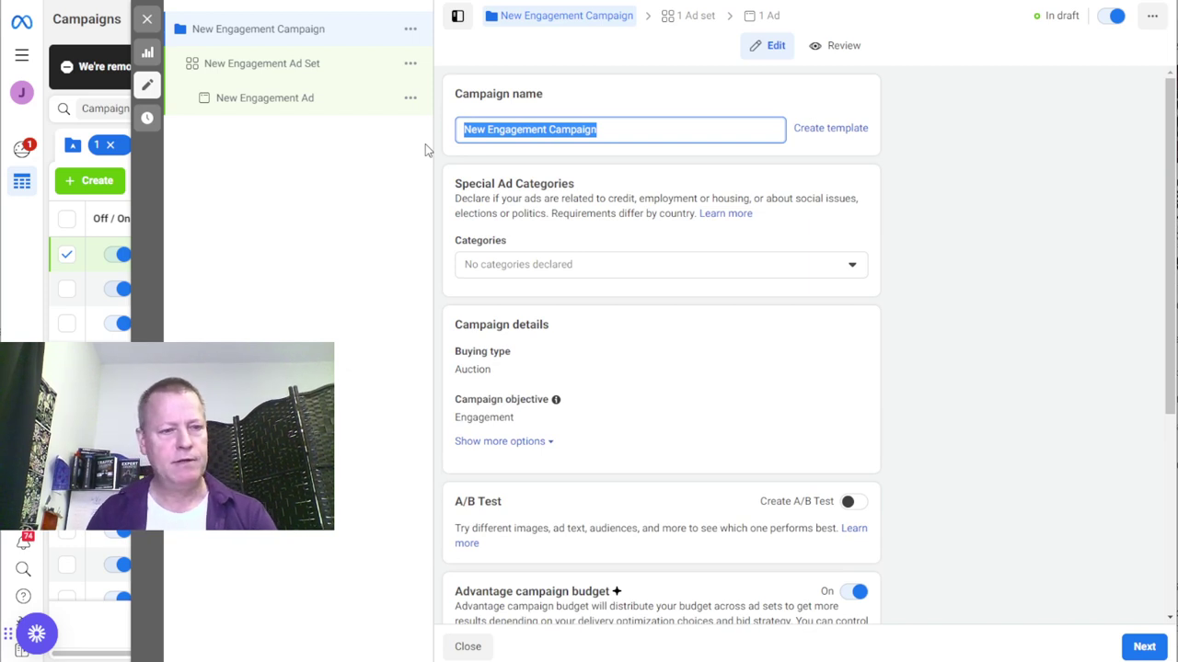
type("A")
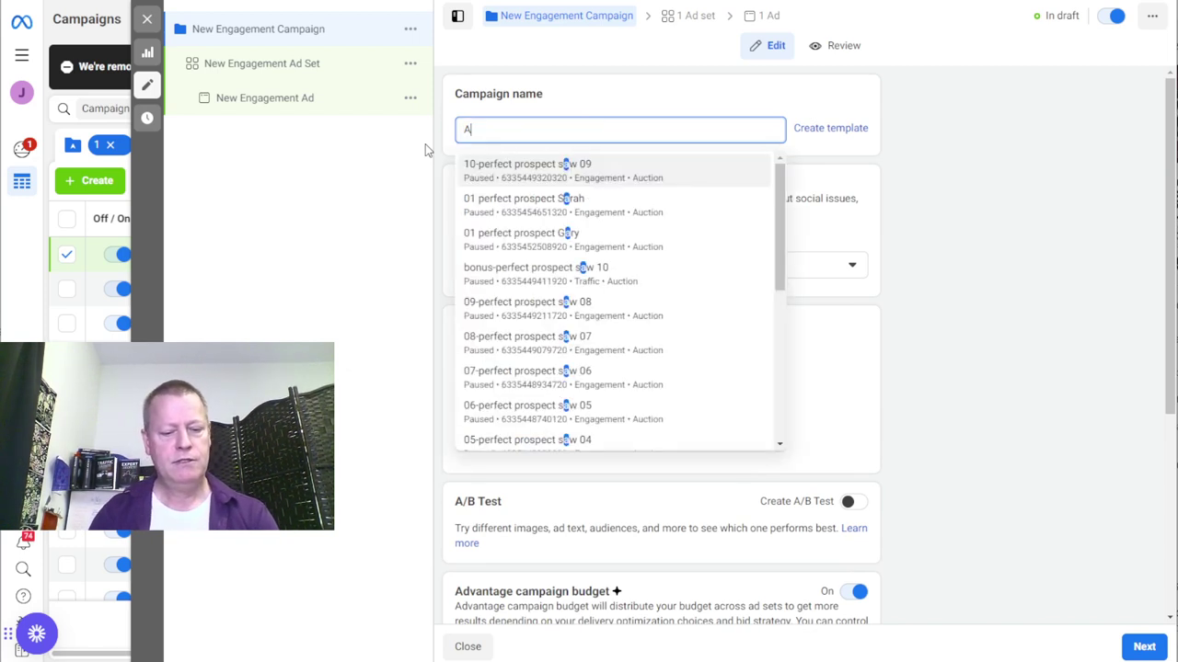
type("GU")
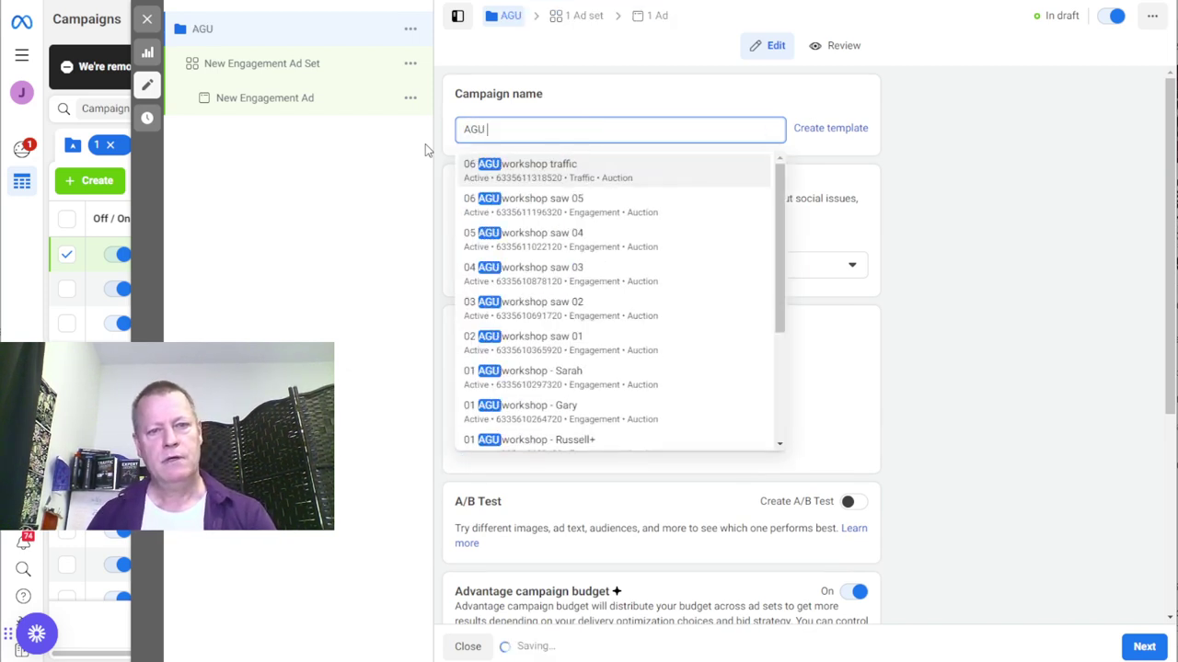
type(" worksh")
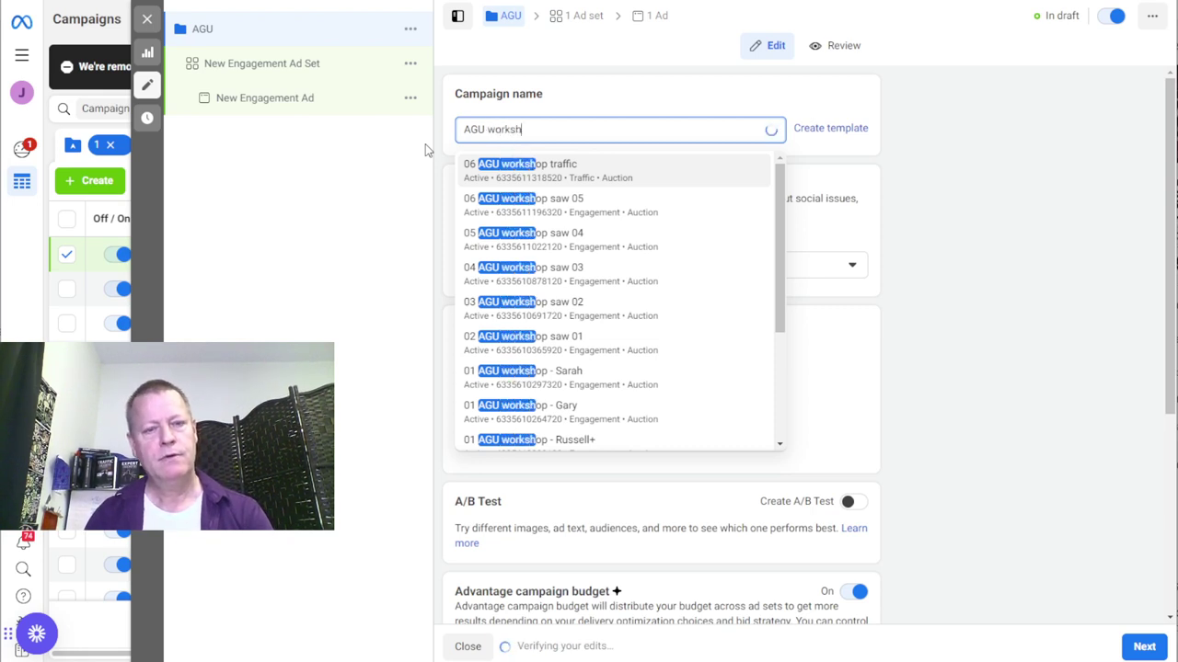
type("op ")
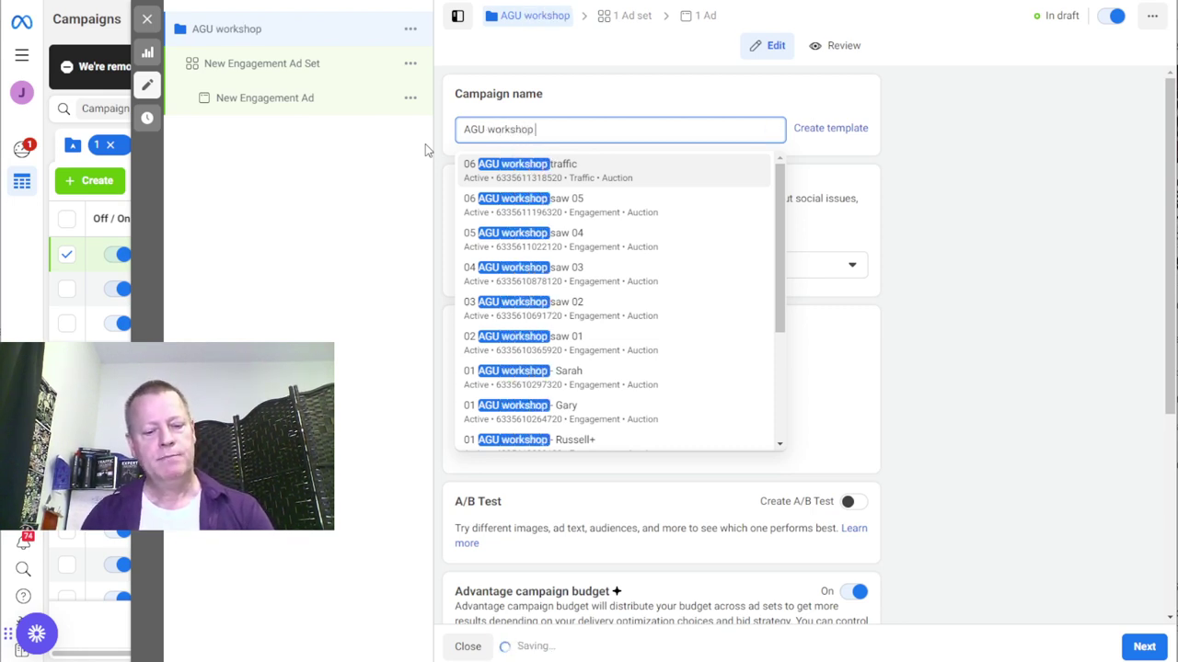
type("traffic")
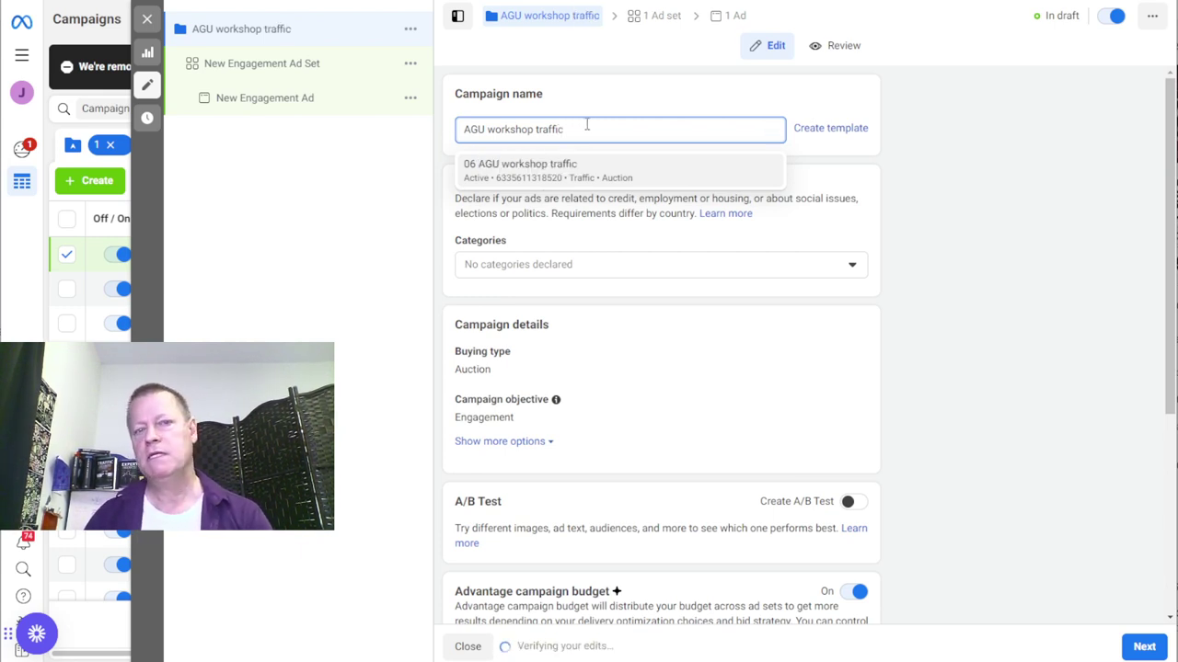
type(" MLSP")
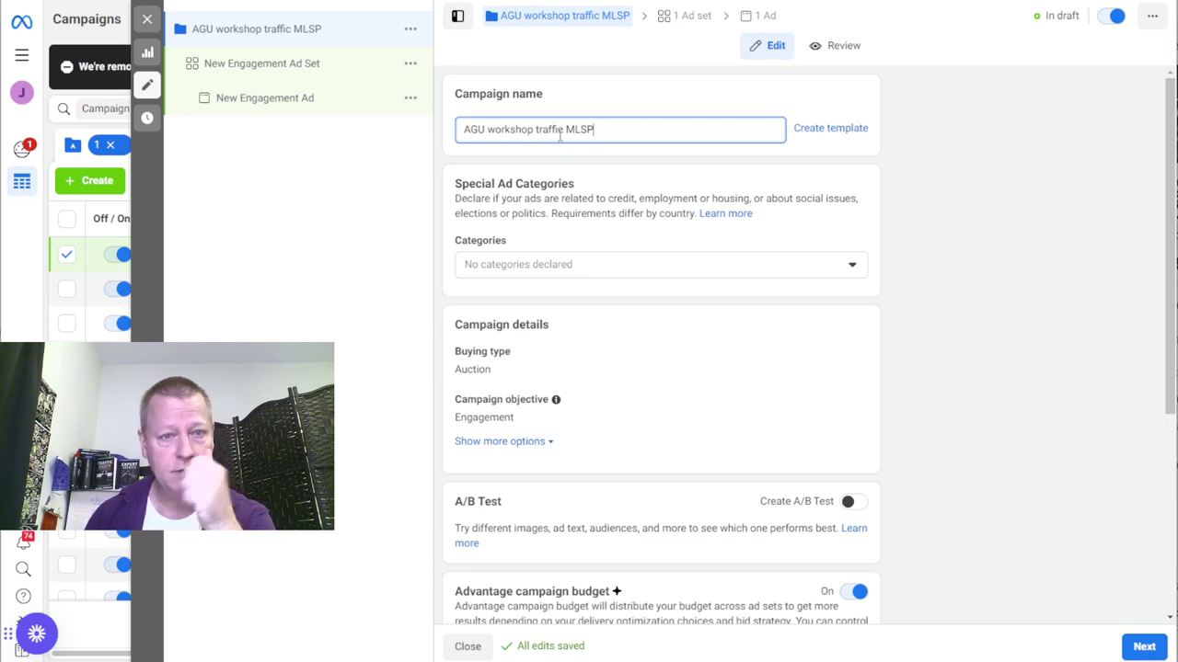
Step: Rename the new campaign AGU workshop 01 MLSP+
triple_click(616, 123)
left_click(507, 92)
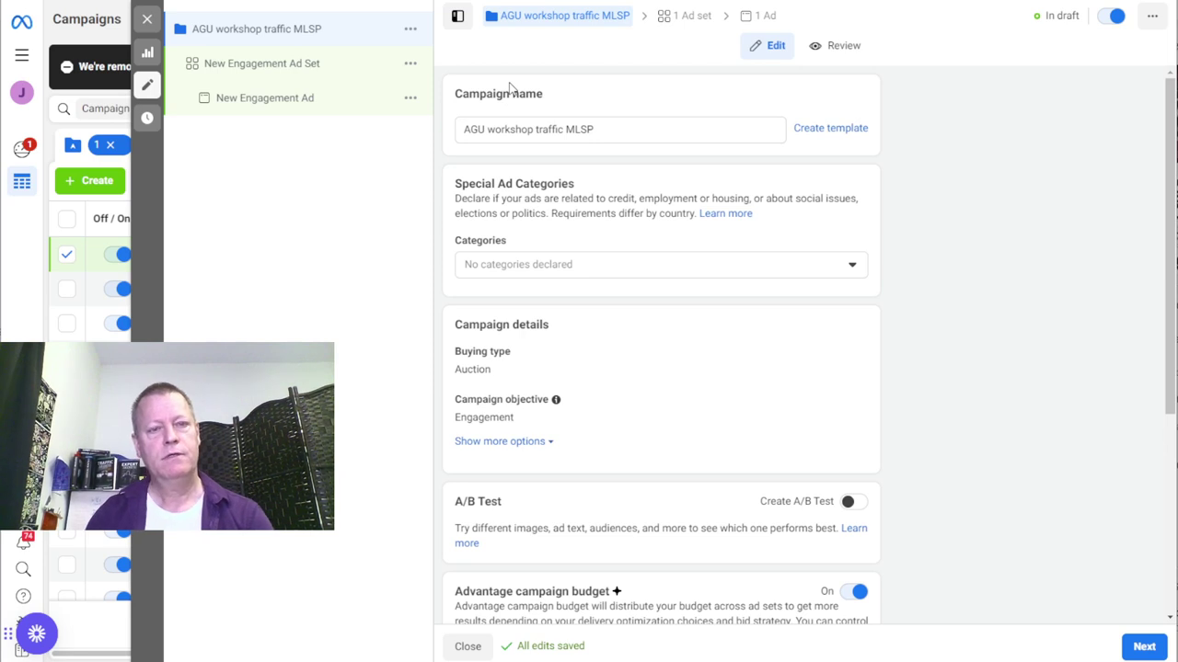
left_click(598, 127)
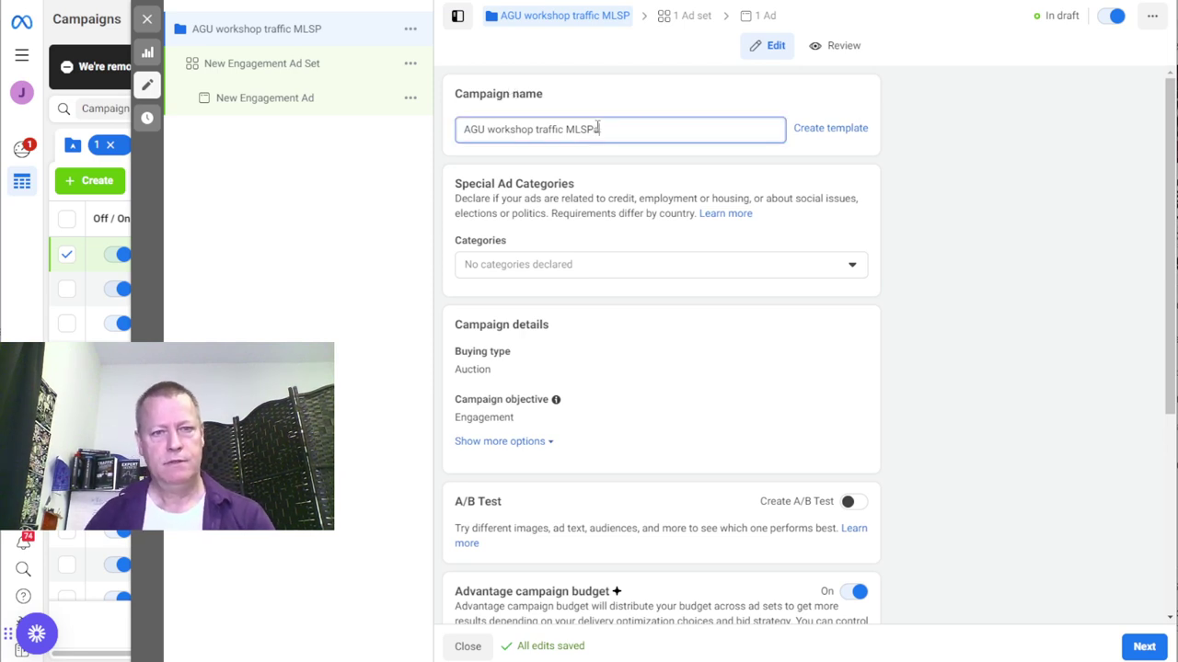
type("a")
left_click_drag(616, 124, 444, 122)
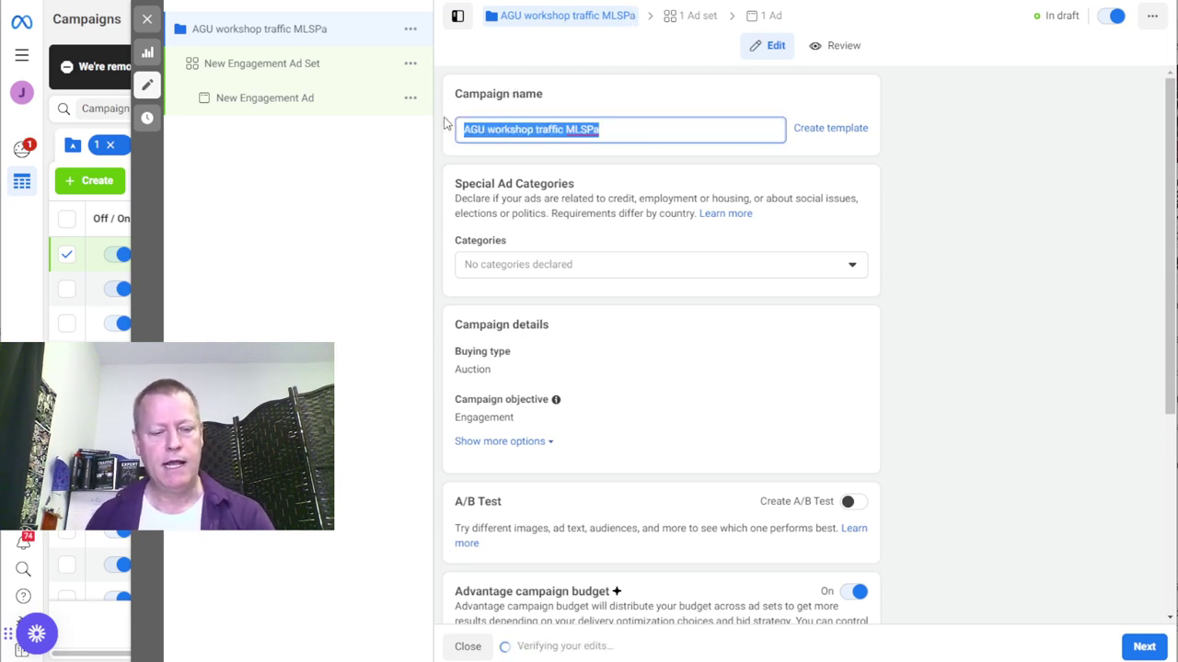
type("AGU")
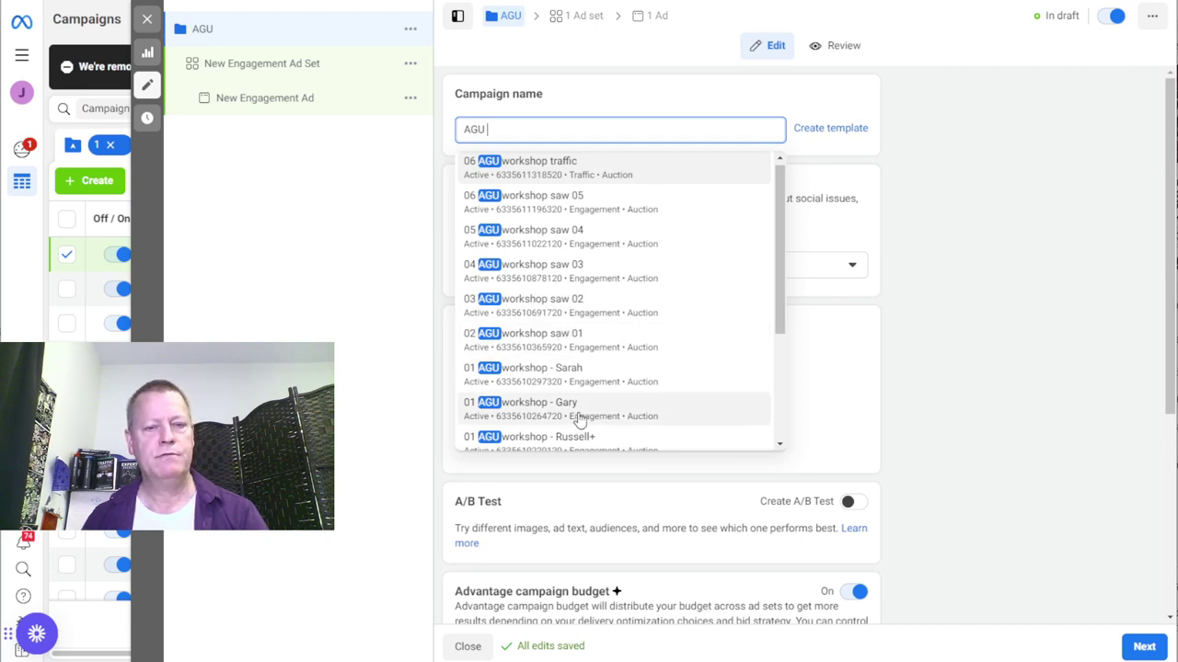
scroll(572, 421, "down", 3)
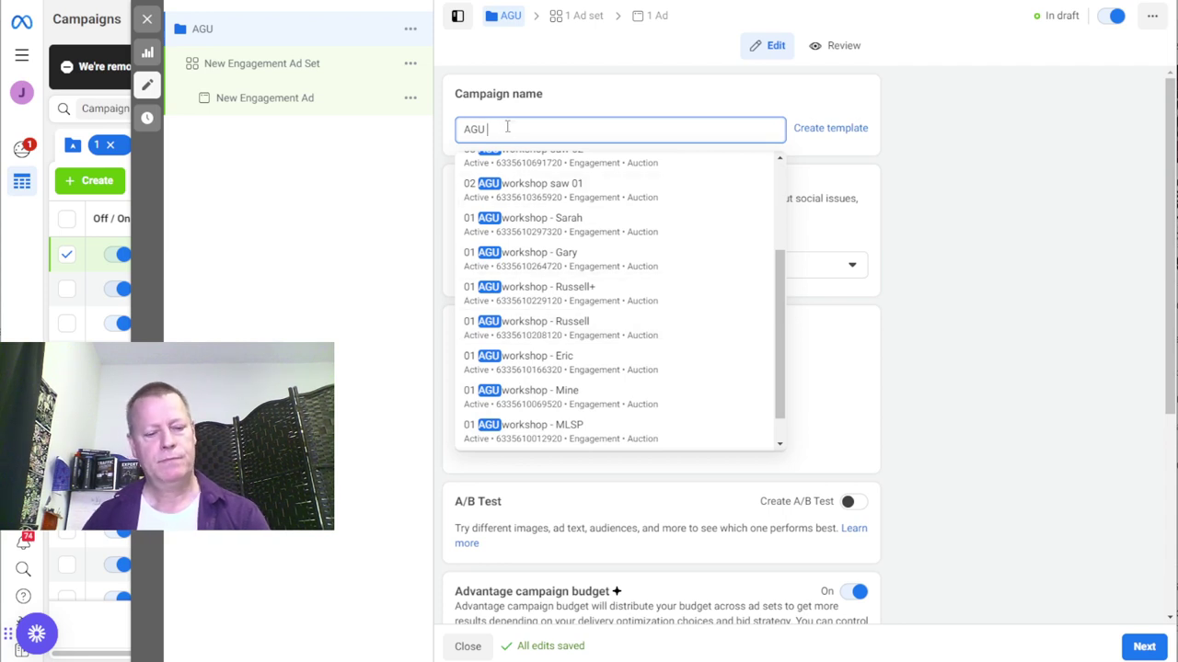
type("workshop ")
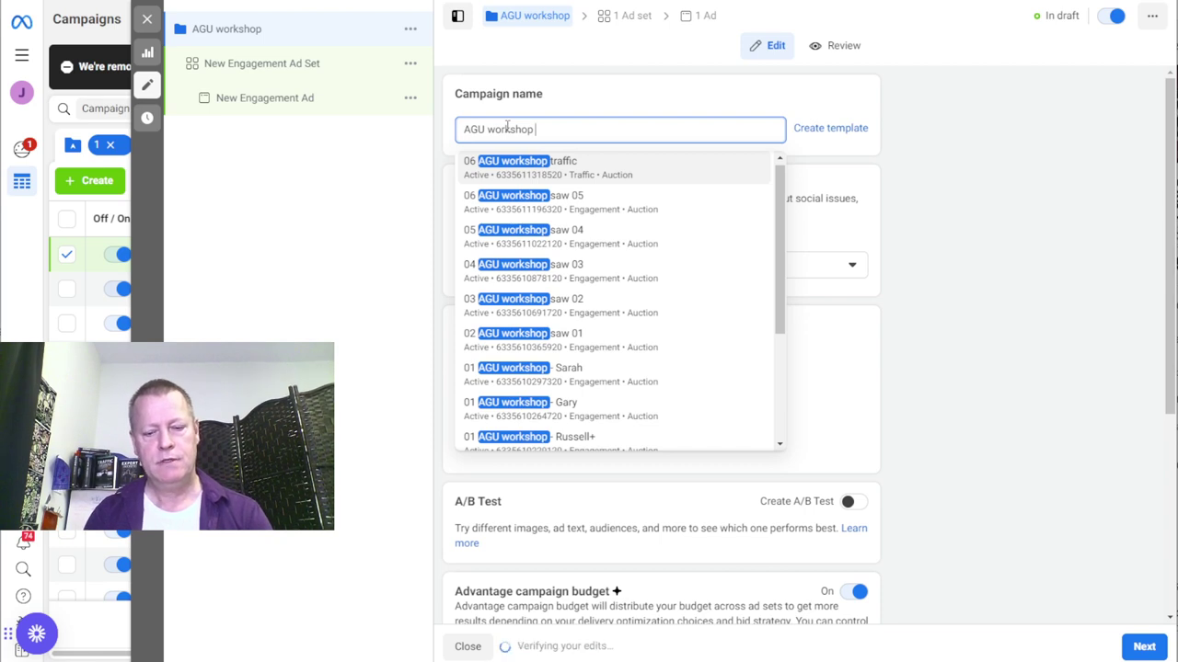
type("01")
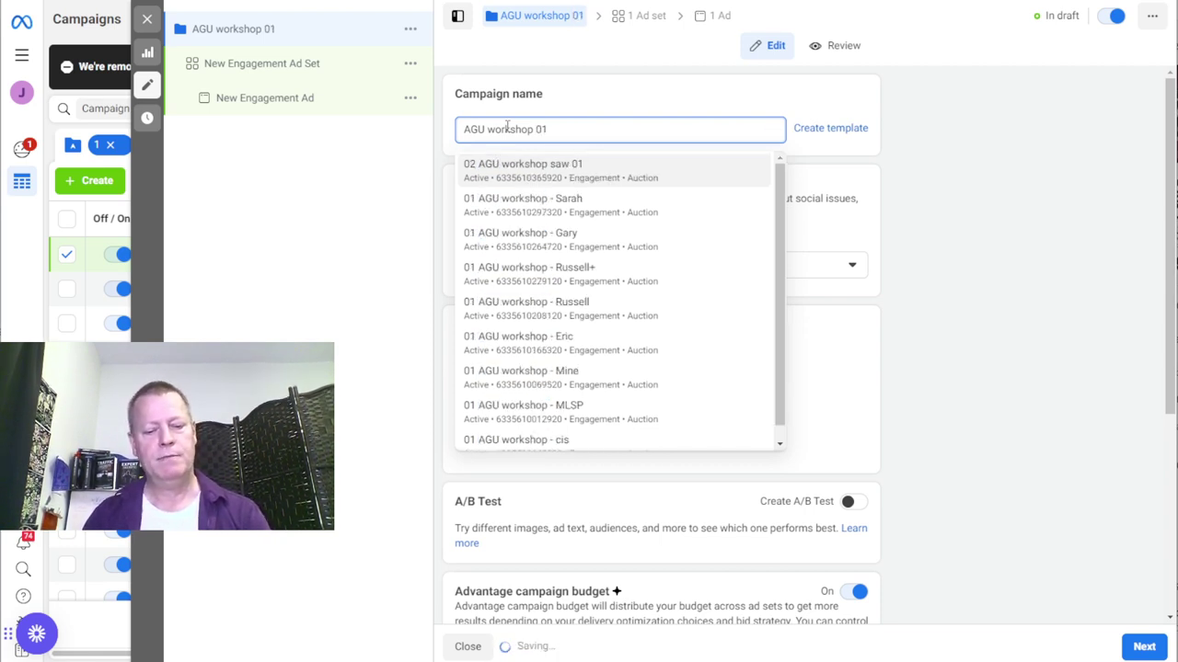
type(" MLSP+")
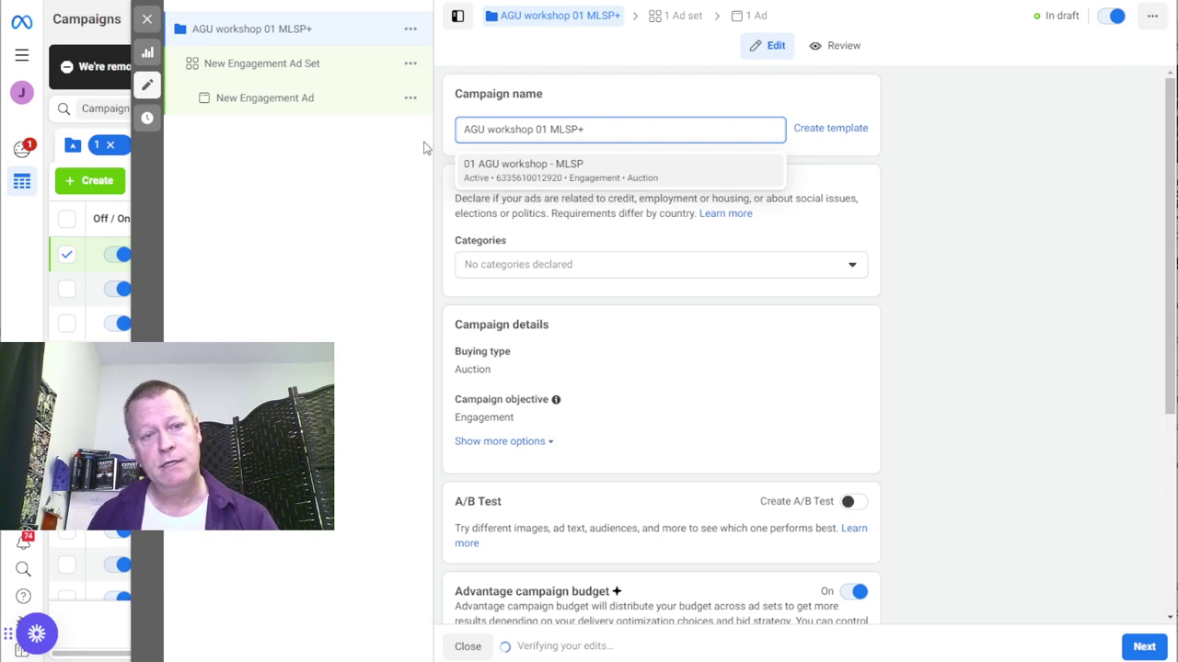
left_click(649, 100)
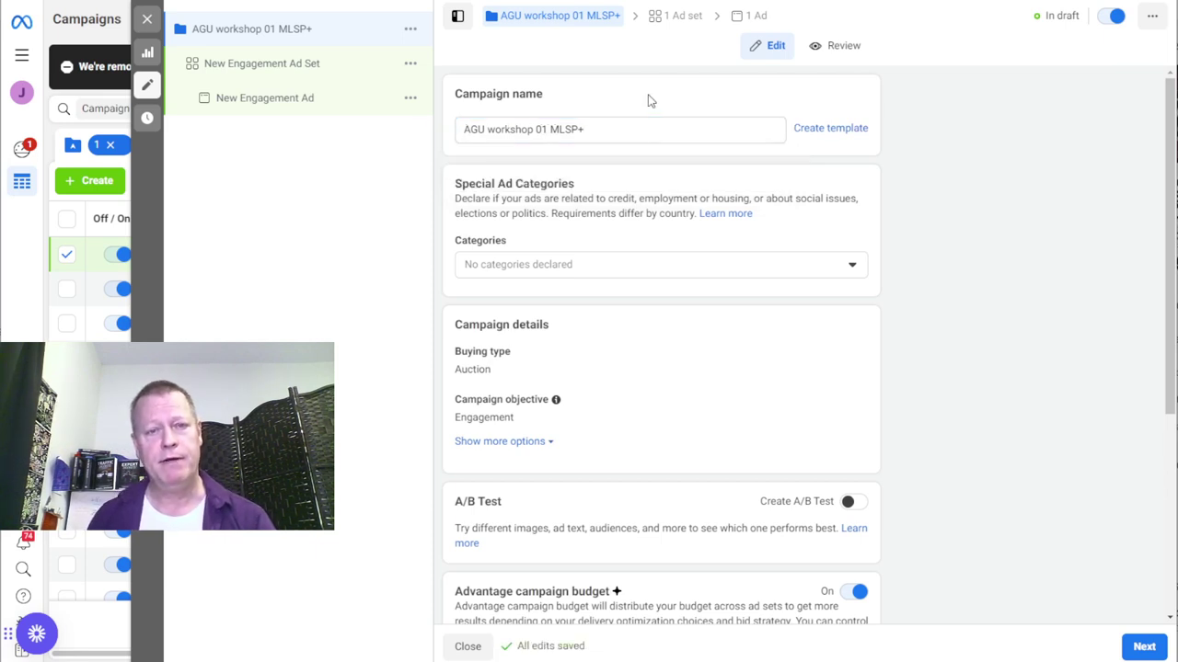
Step: Move the 01 to the start so the campaign name reads 01 AGU workshop MLSP+, and copy the full name
left_click(608, 129)
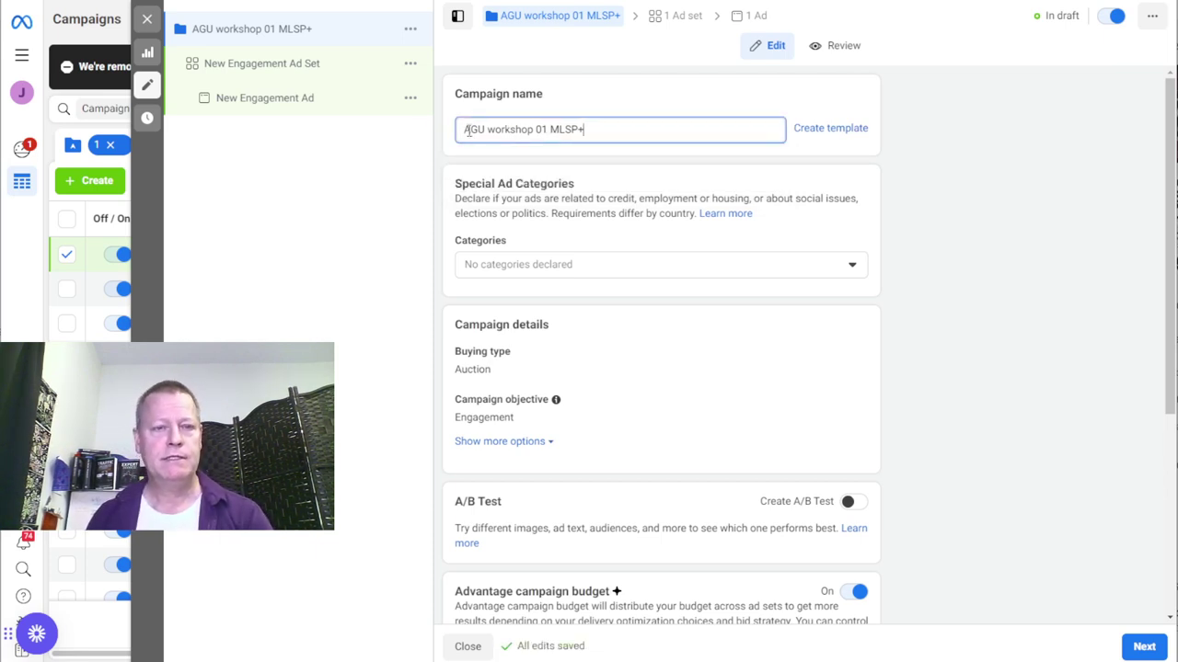
type("01")
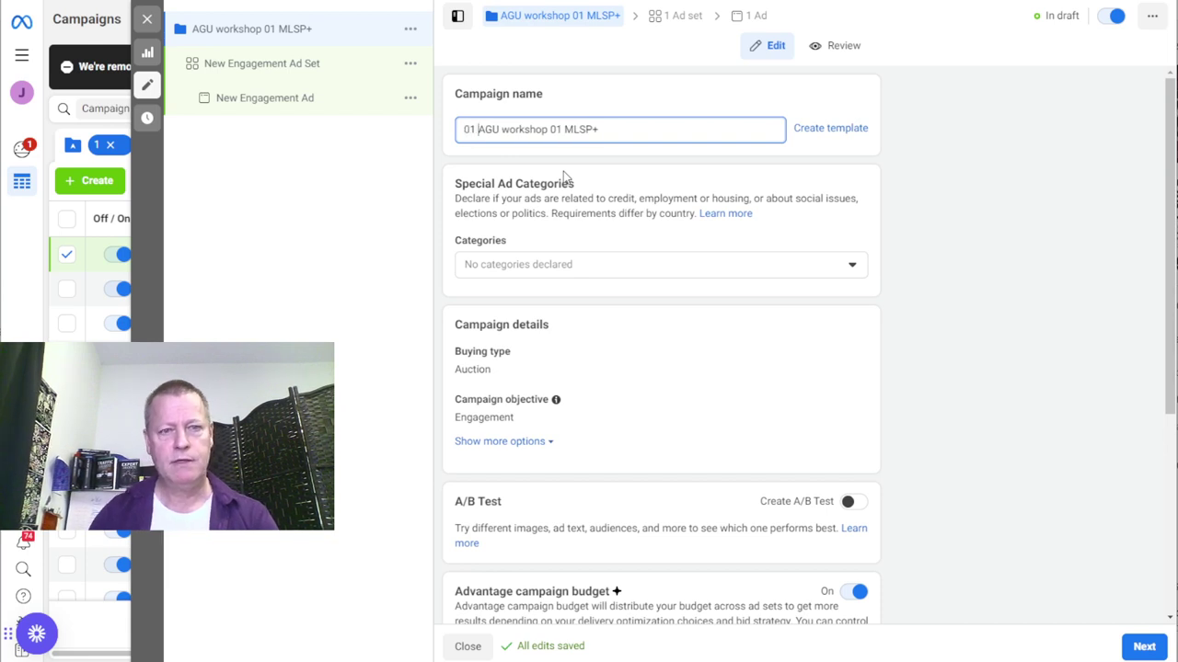
left_click(568, 134)
key("BackSpace")
key("BackSpace")
key("BackSpace")
key("ctrl+a")
key("ctrl+c")
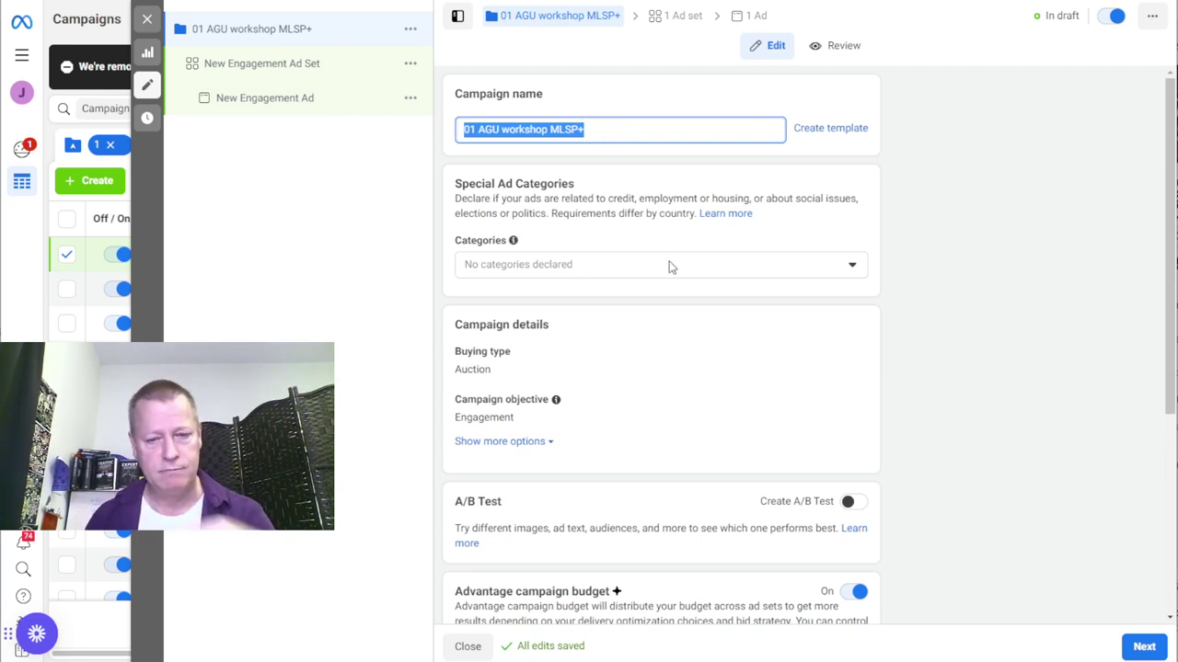
Step: Set the campaign's daily budget to 2.00 CAD
scroll(705, 362, "down", 1)
scroll(705, 362, "down", 5)
left_click_drag(717, 371, 644, 368)
type("2")
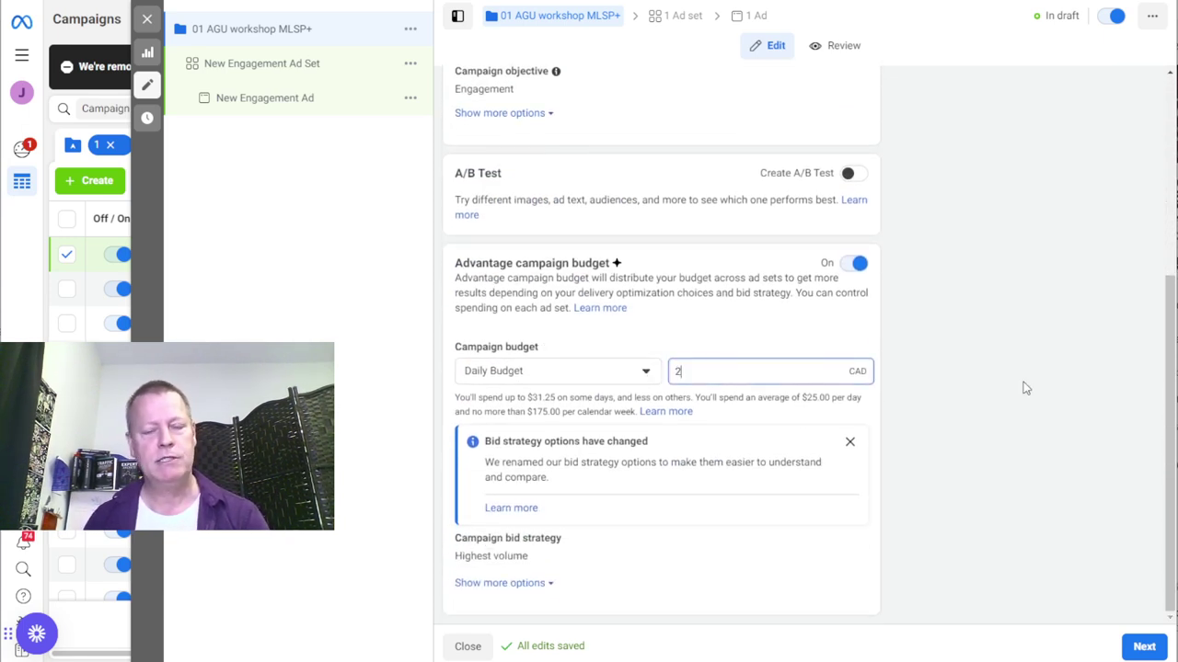
left_click(790, 322)
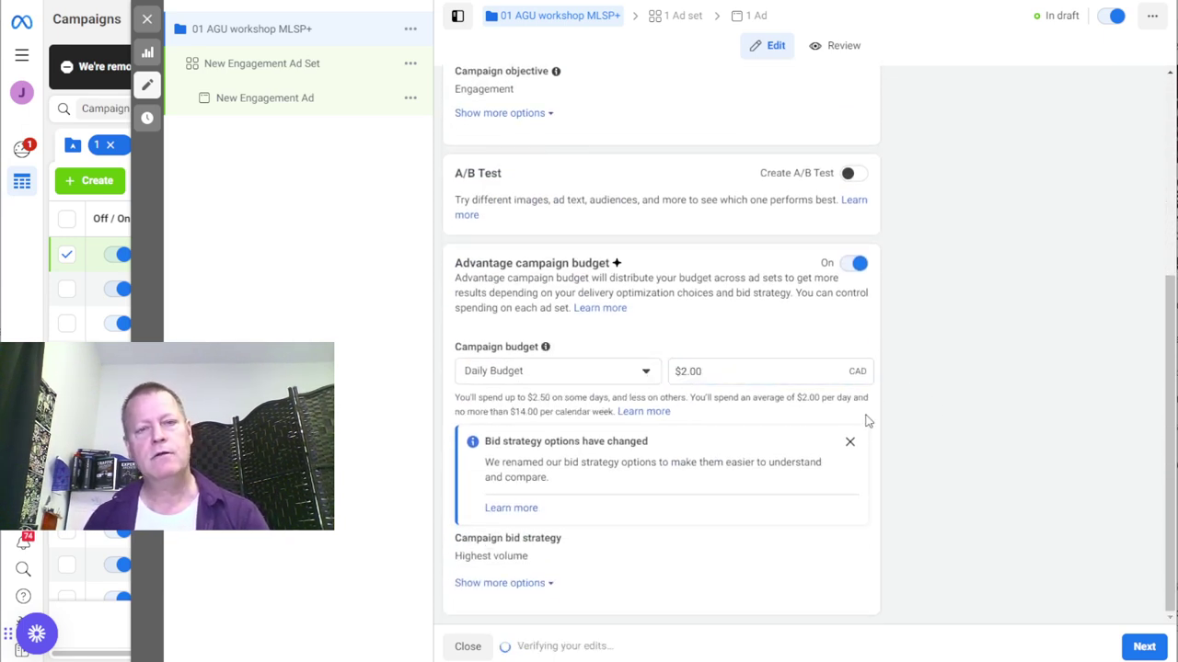
Step: Try lowering the campaign's daily budget to 1.30 CAD
left_click_drag(718, 371, 670, 372)
type("1.30")
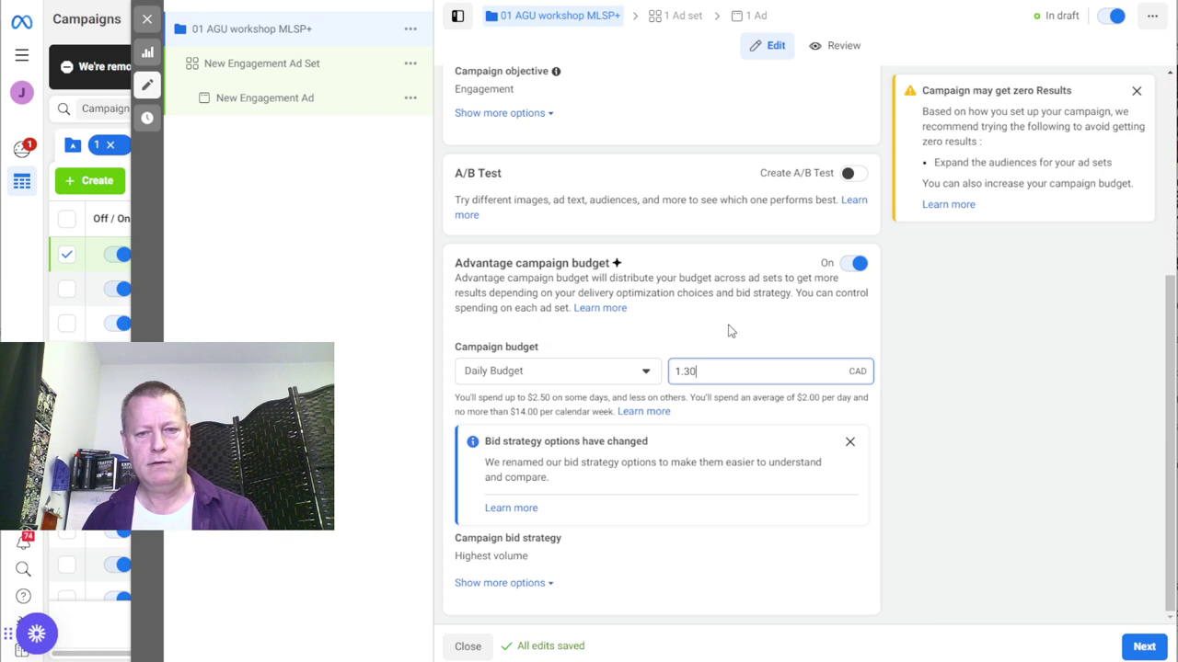
left_click(729, 330)
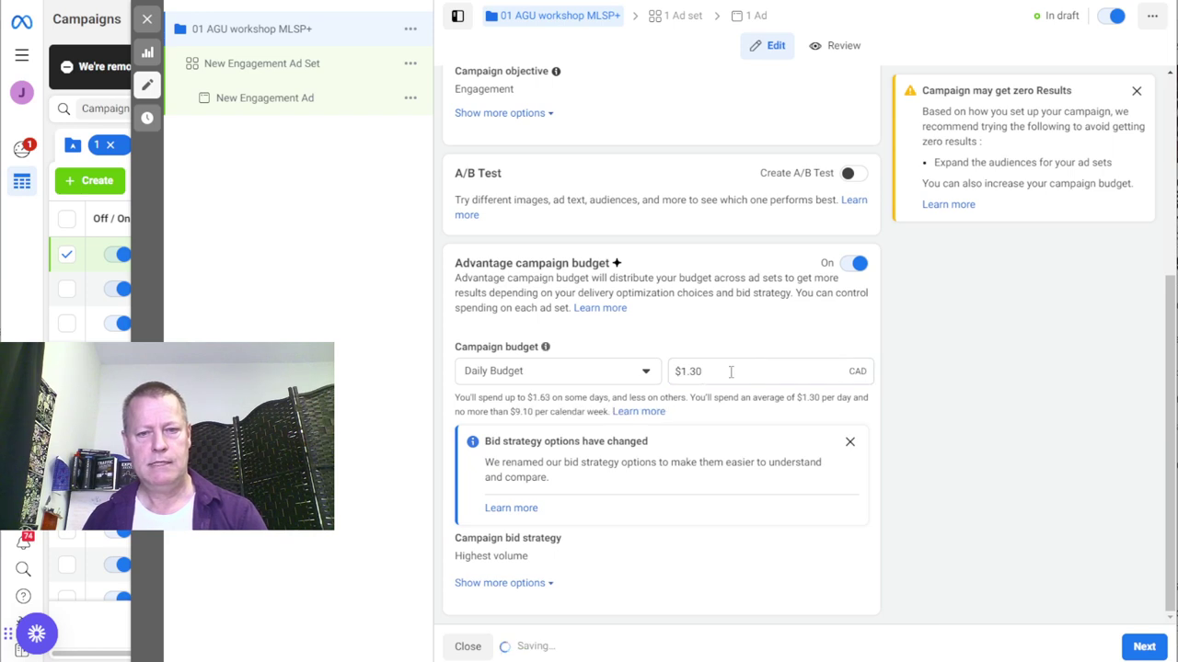
Step: Adjust the cents of the campaign's daily budget and continue to the ad set settings
left_click_drag(728, 374, 669, 379)
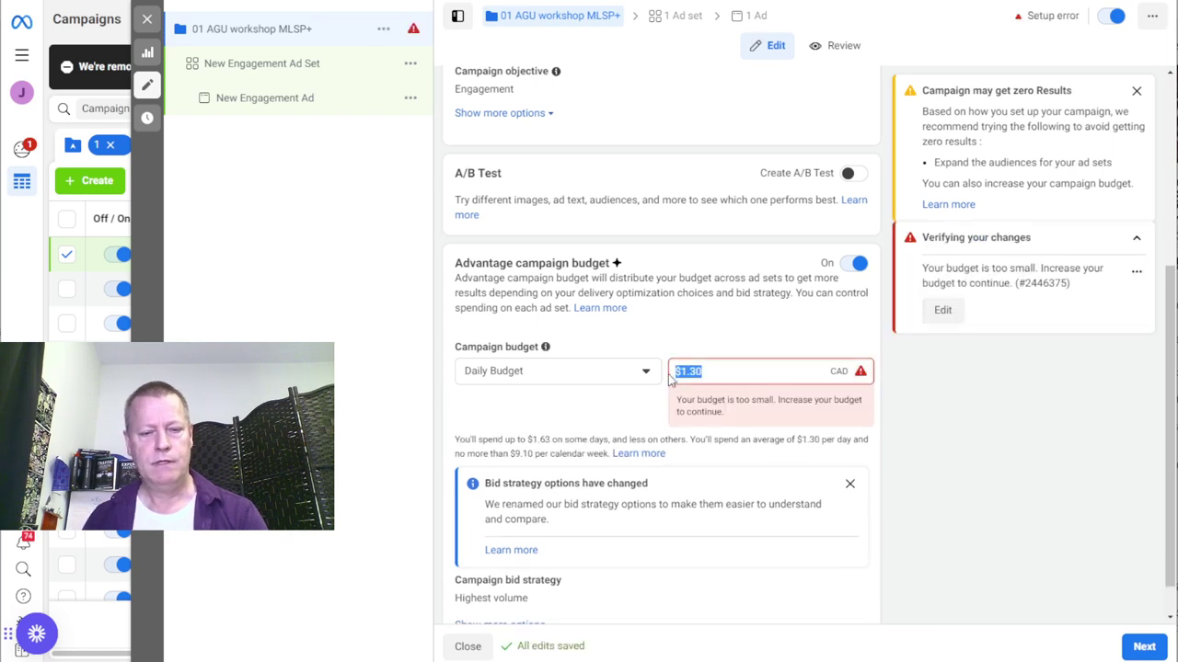
left_click(719, 368)
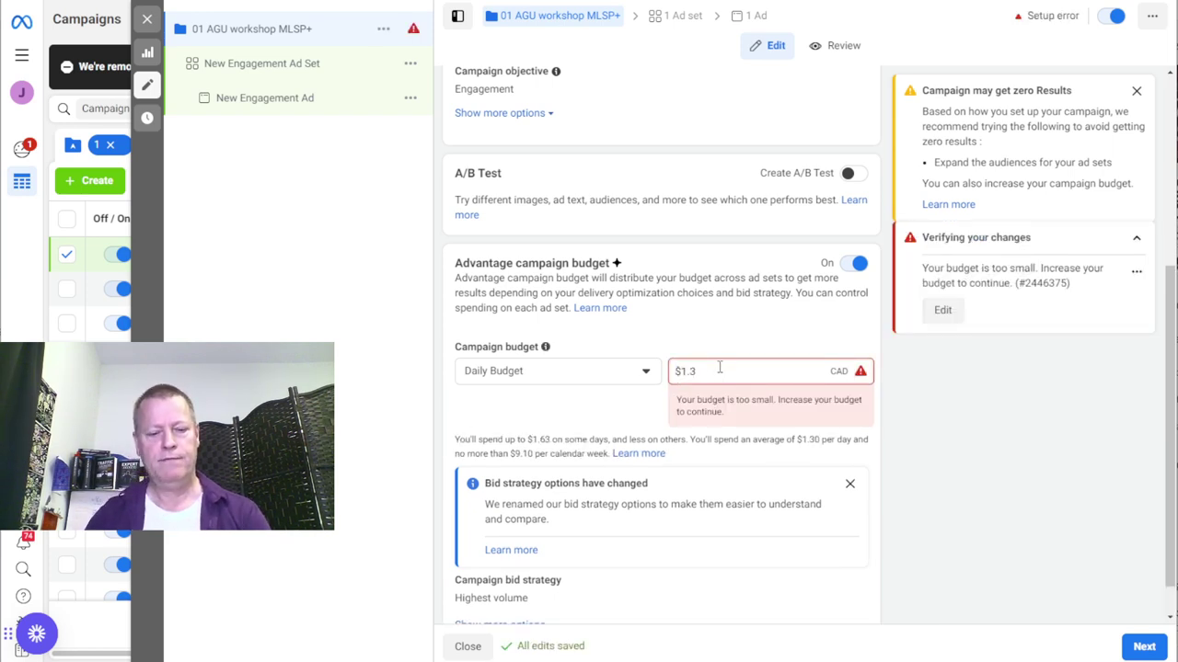
left_click(840, 492)
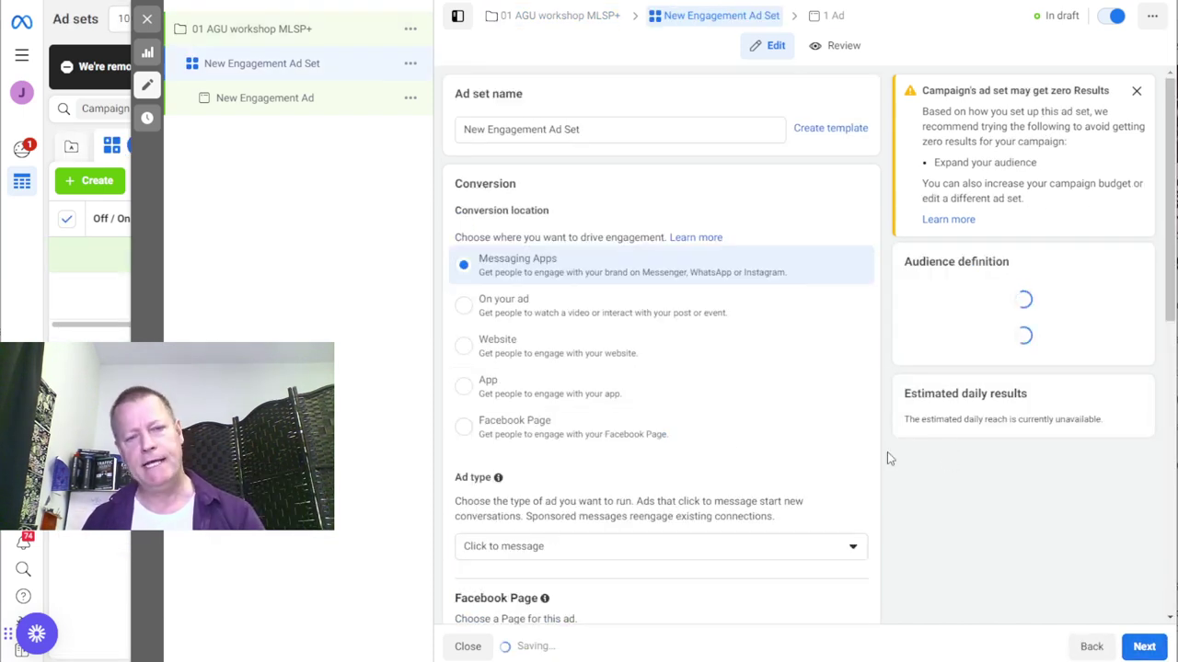
Step: Name the ad set 01 AGU workshop MLSP+ and set its conversion location to On your ad
left_click(604, 129)
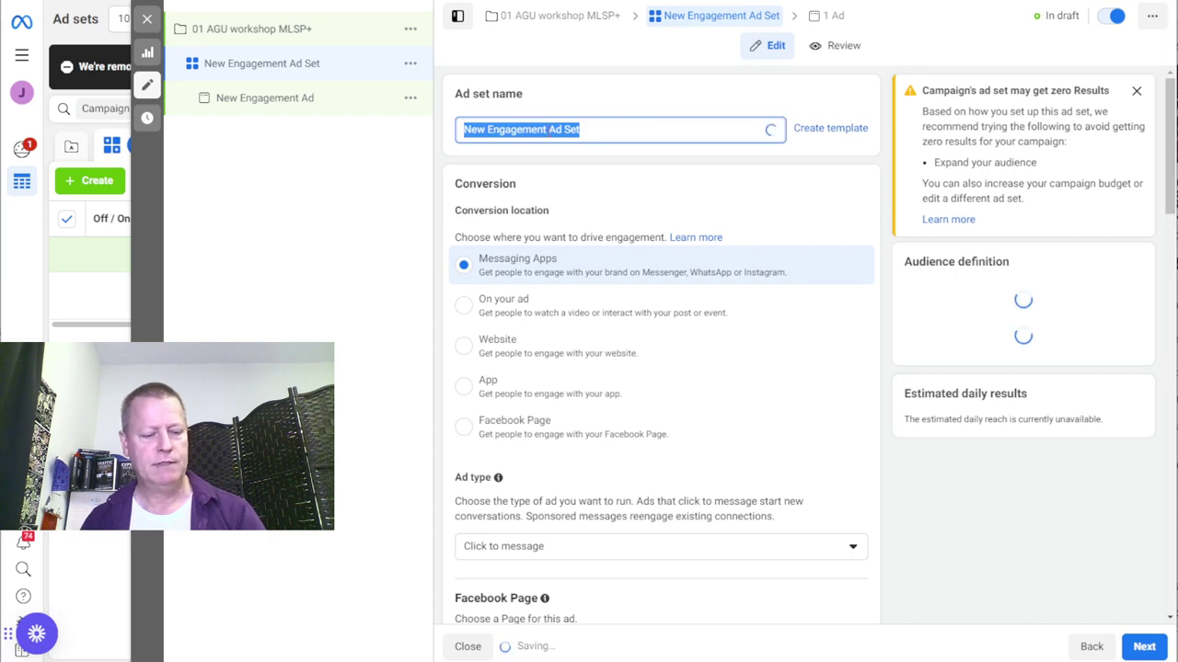
key("ctrl+v")
left_click(465, 313)
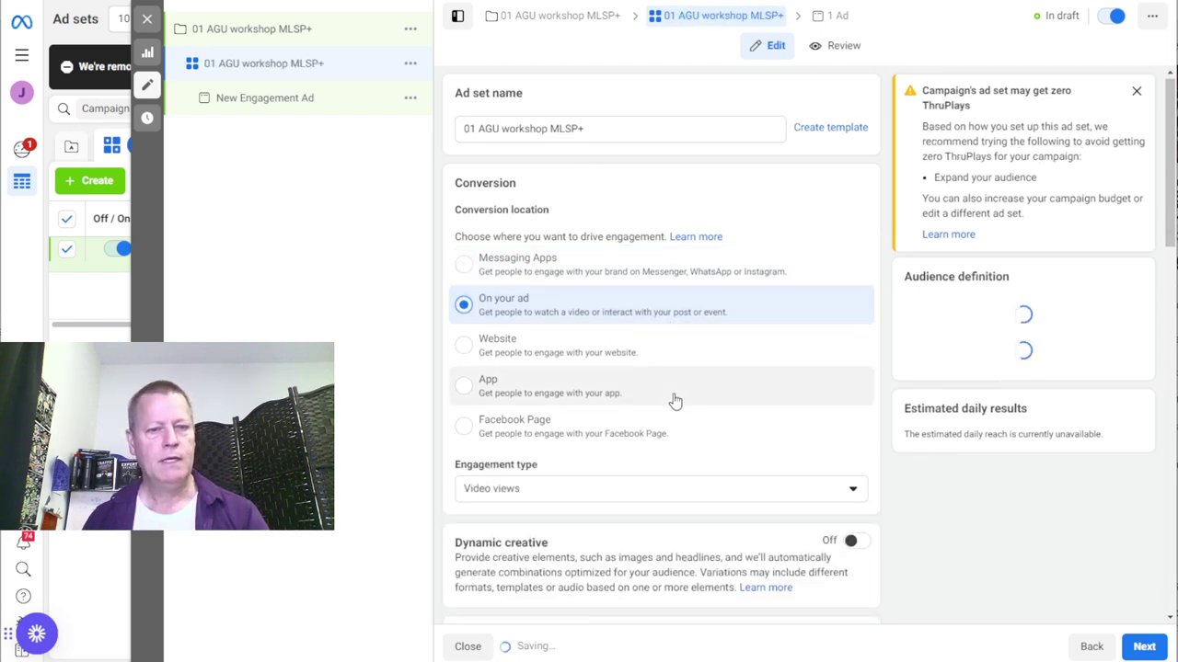
Step: Examine the existing audiences available for the ad set, from the AGU workshop video ones down to the website visitor ones
scroll(675, 401, "down", 3)
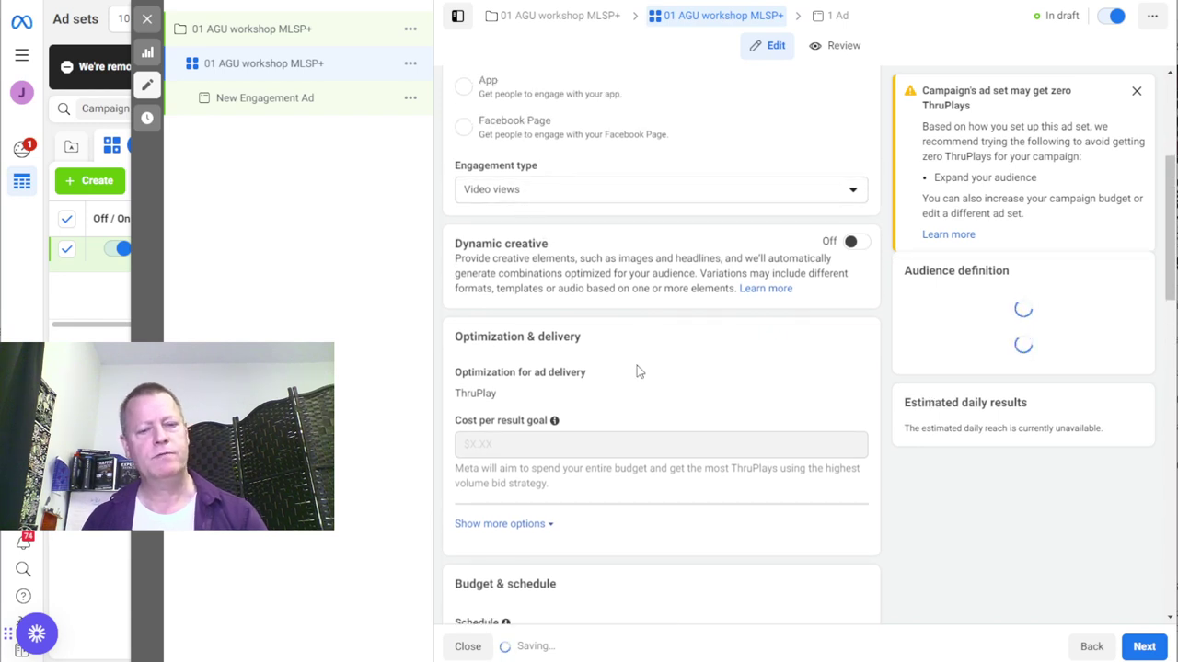
scroll(644, 423, "down", 7)
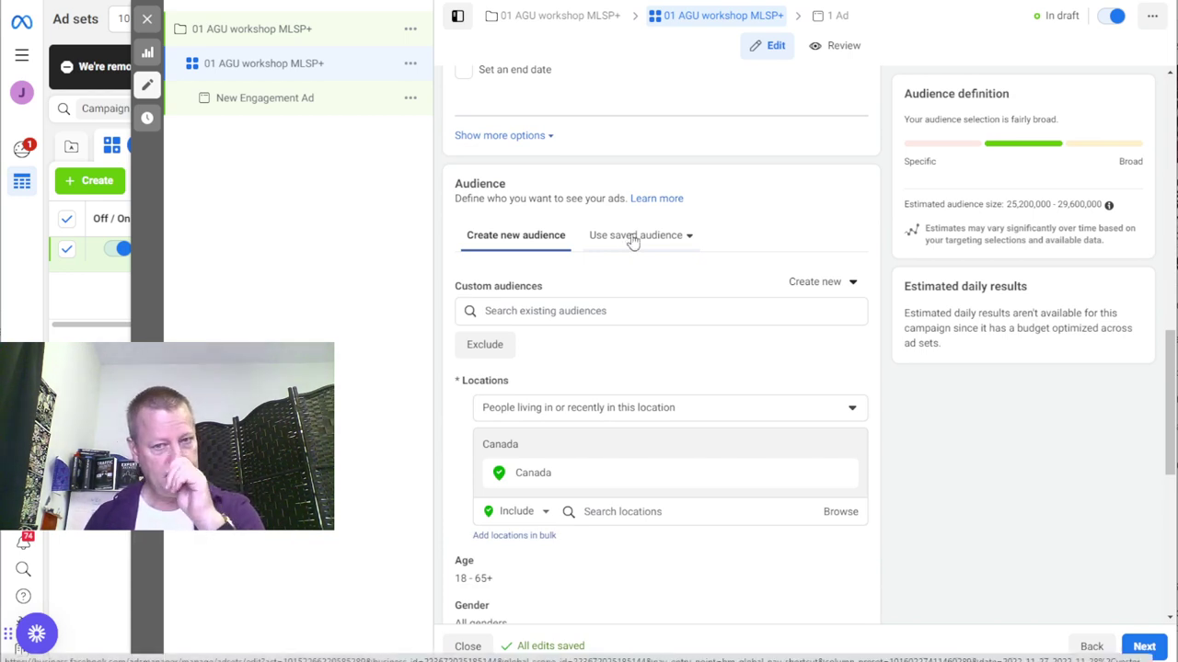
left_click(617, 315)
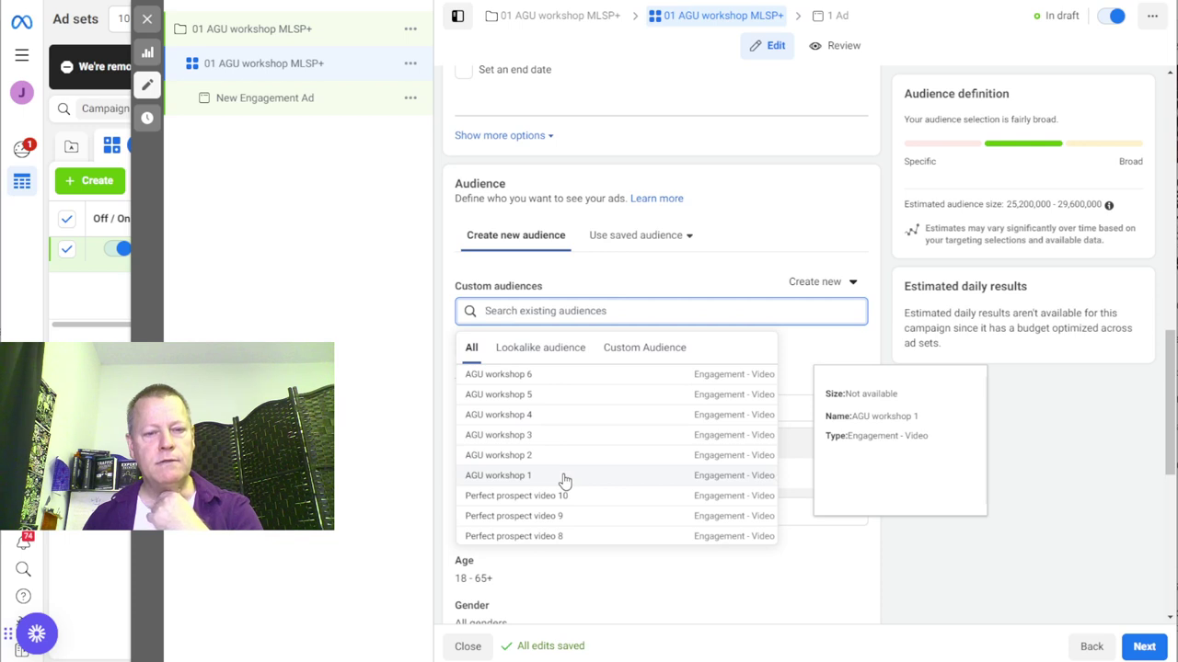
scroll(565, 481, "down", 5)
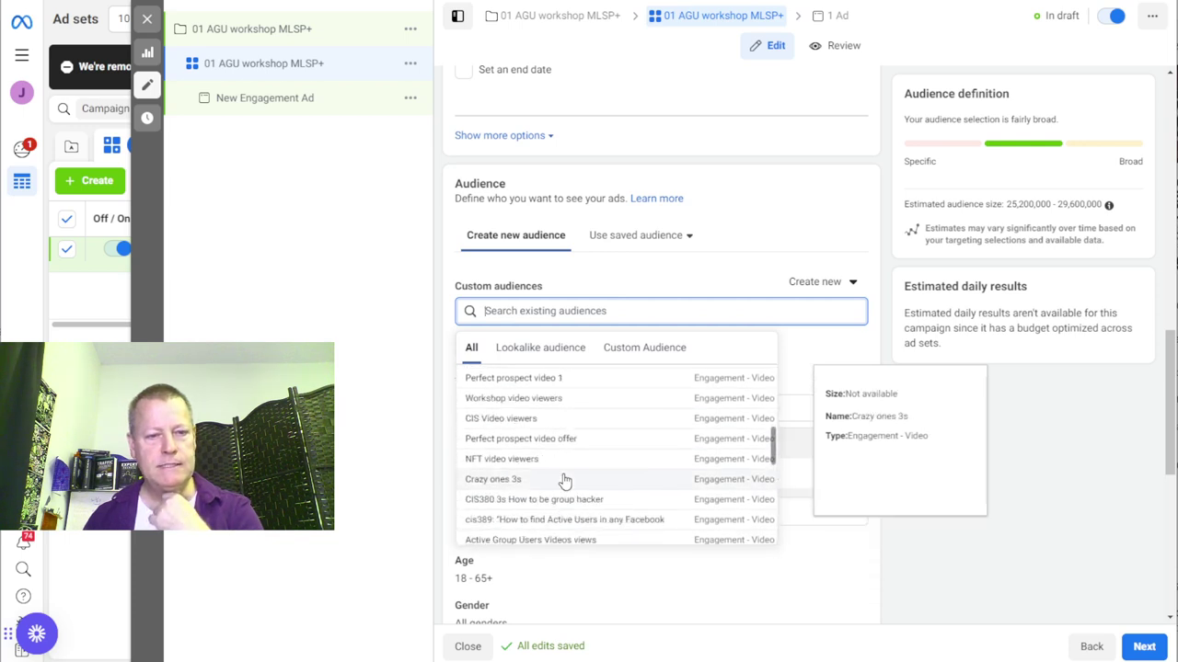
scroll(564, 480, "down", 4)
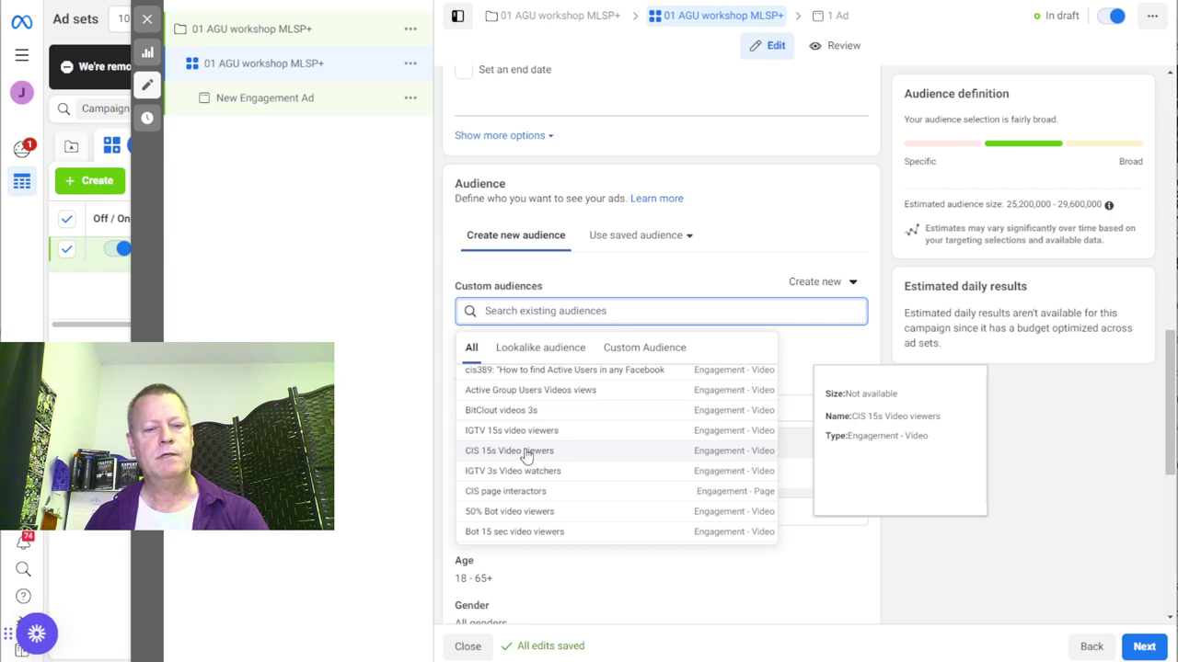
scroll(542, 458, "down", 2)
scroll(552, 457, "down", 2)
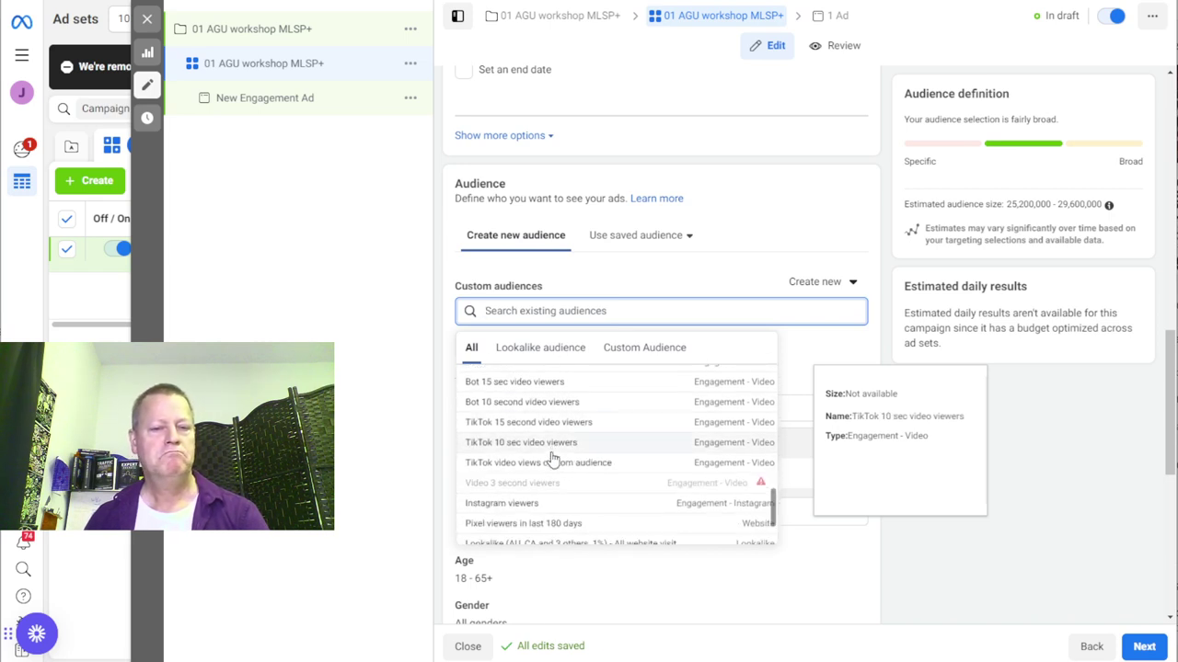
scroll(552, 457, "down", 2)
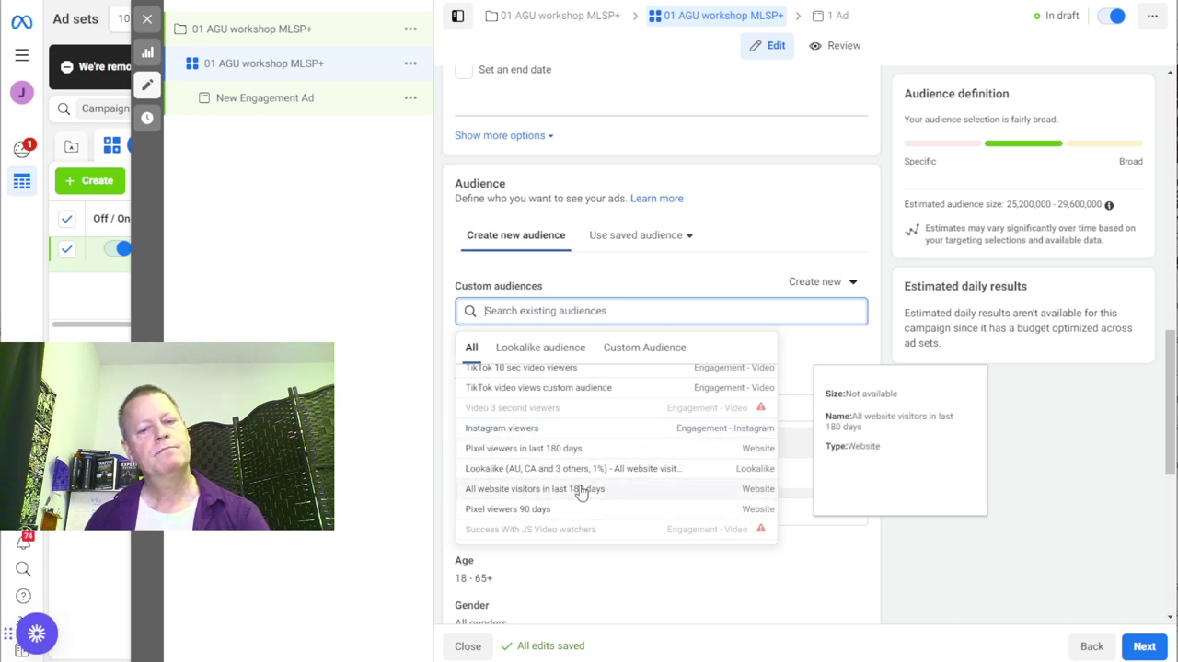
scroll(579, 490, "down", 1)
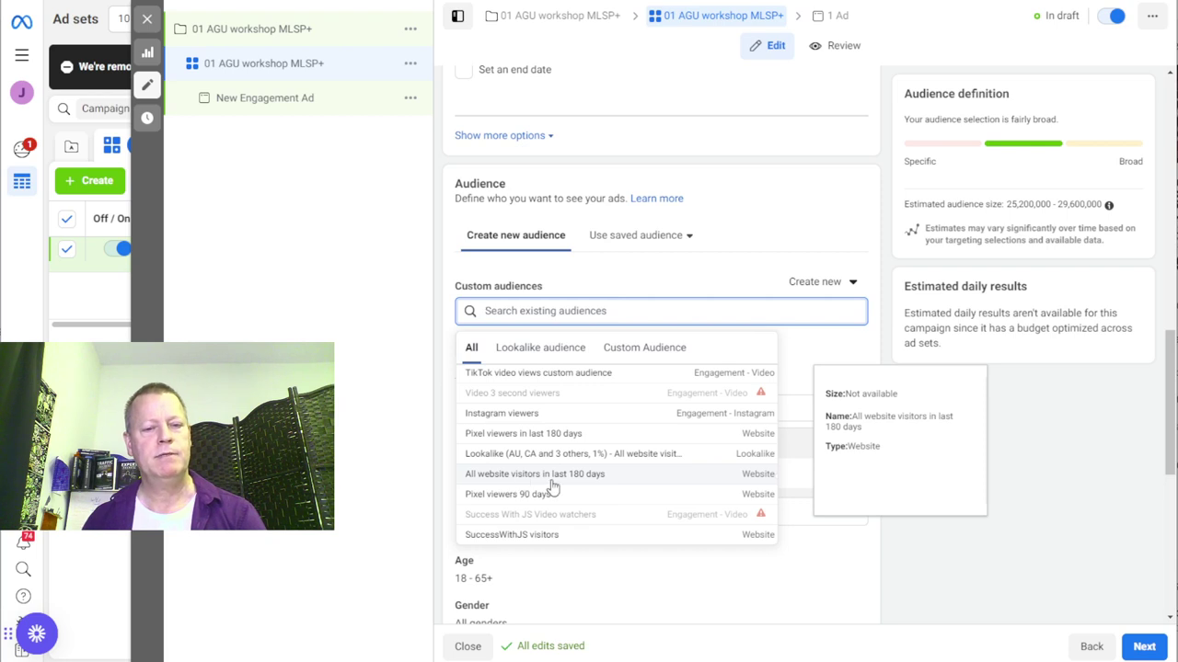
scroll(548, 486, "up", 10)
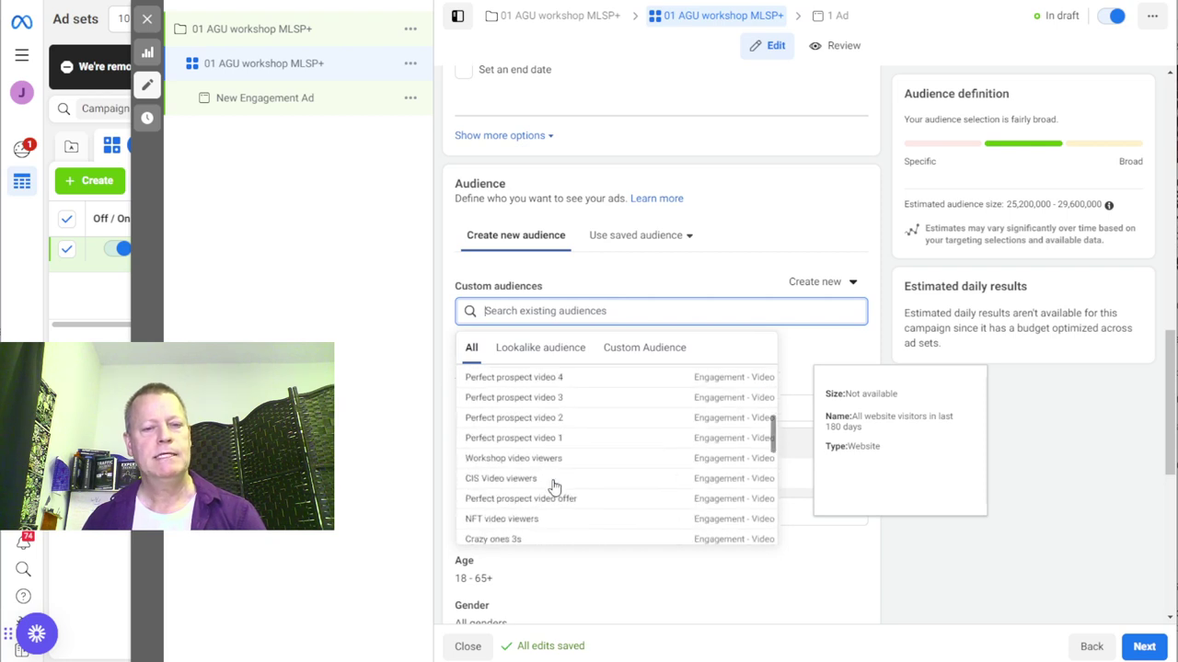
Step: Compare the existing audiences filtered by lookalike and by custom audience, and return to the list of all of them
left_click(556, 353)
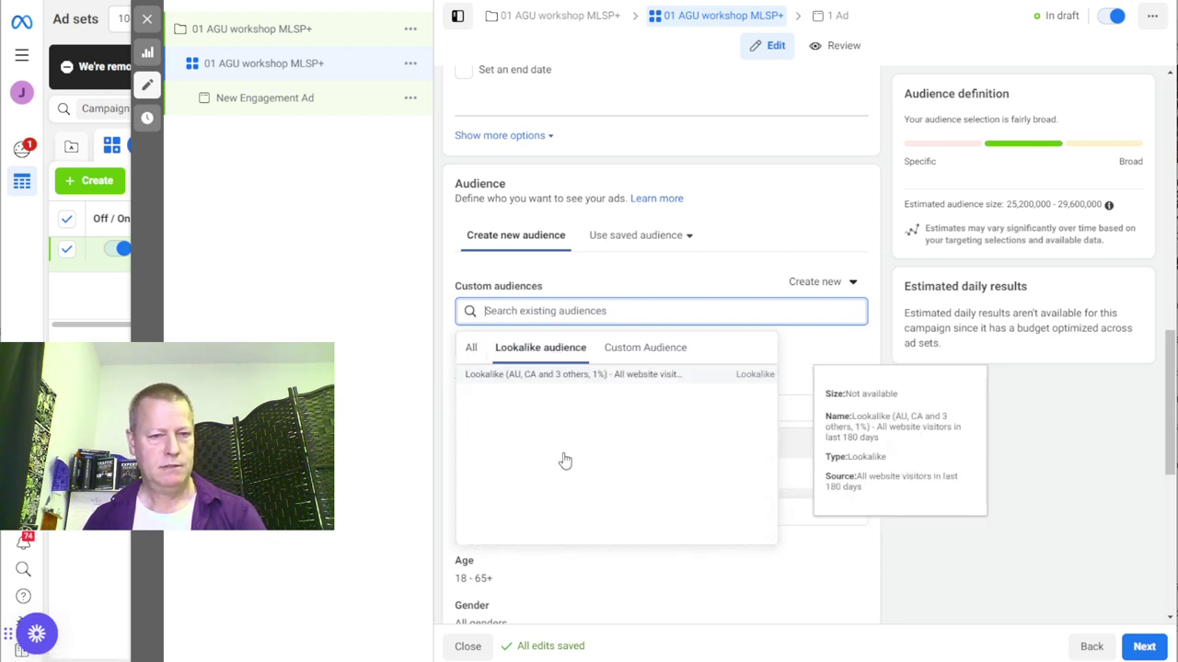
left_click(612, 351)
scroll(552, 458, "down", 5)
scroll(550, 460, "up", 4)
scroll(551, 460, "up", 2)
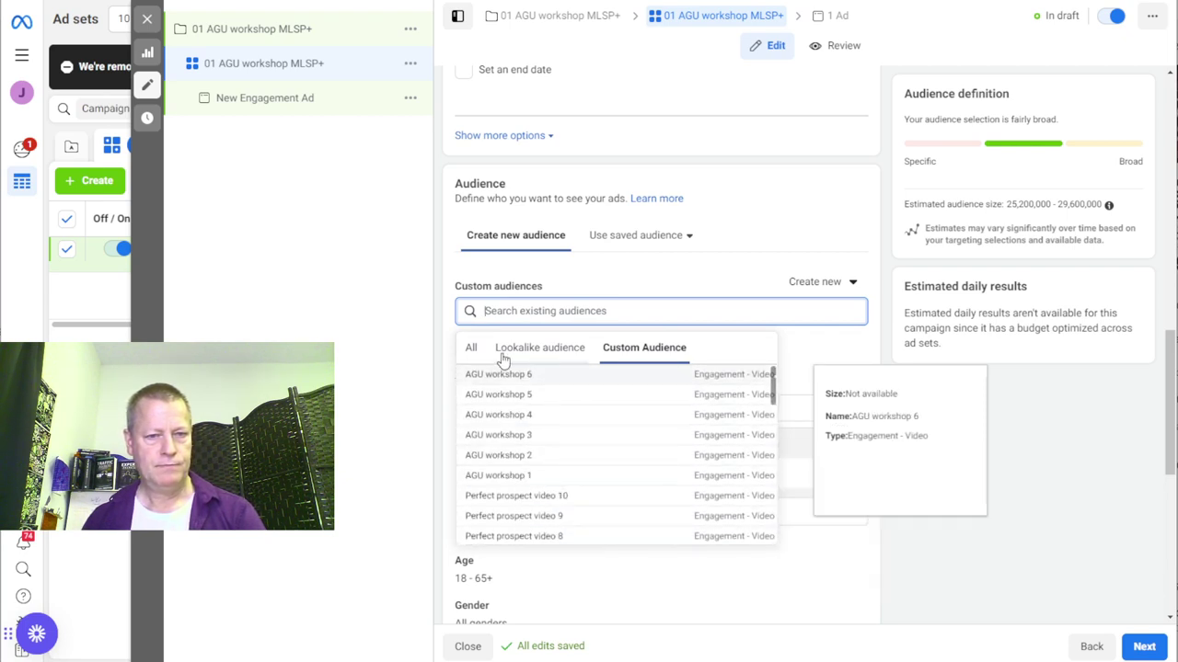
left_click(471, 348)
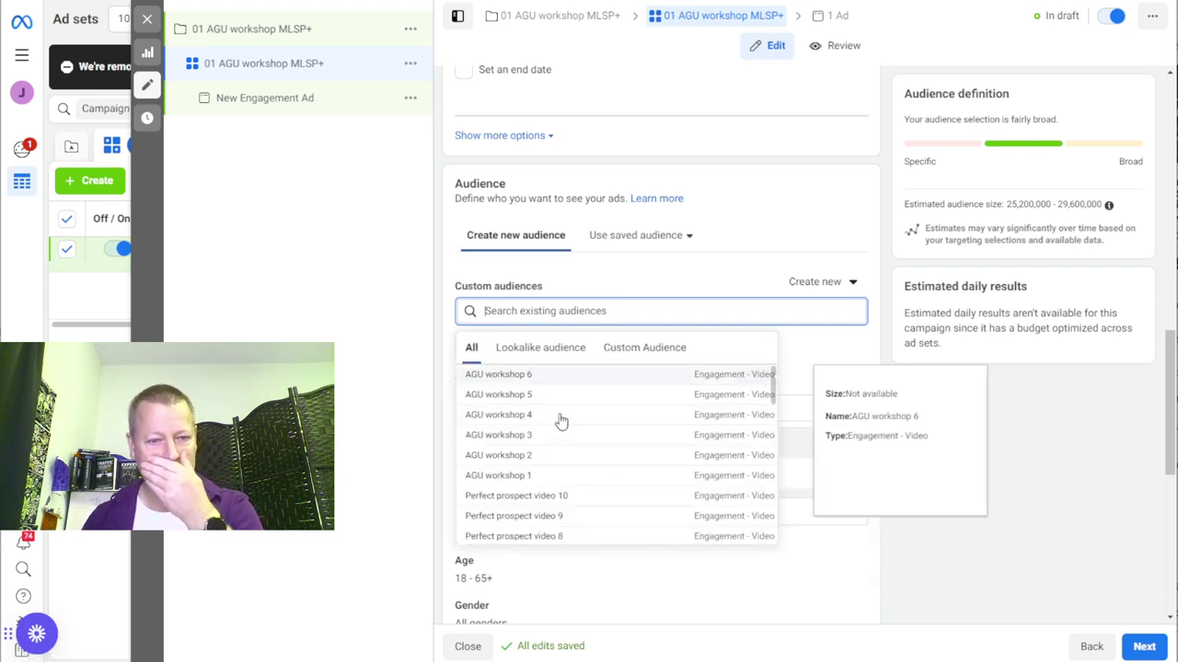
Step: Look through the saved audiences and apply Women in MLM LinkedIn T1 to the ad set
left_click(654, 243)
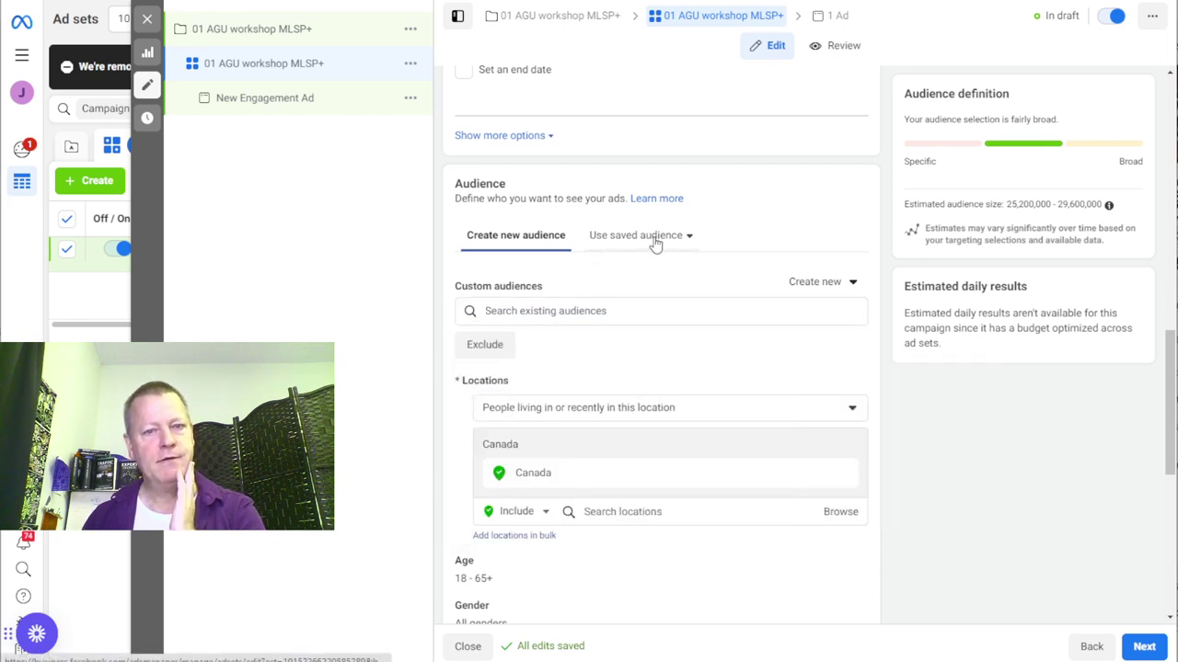
left_click(650, 239)
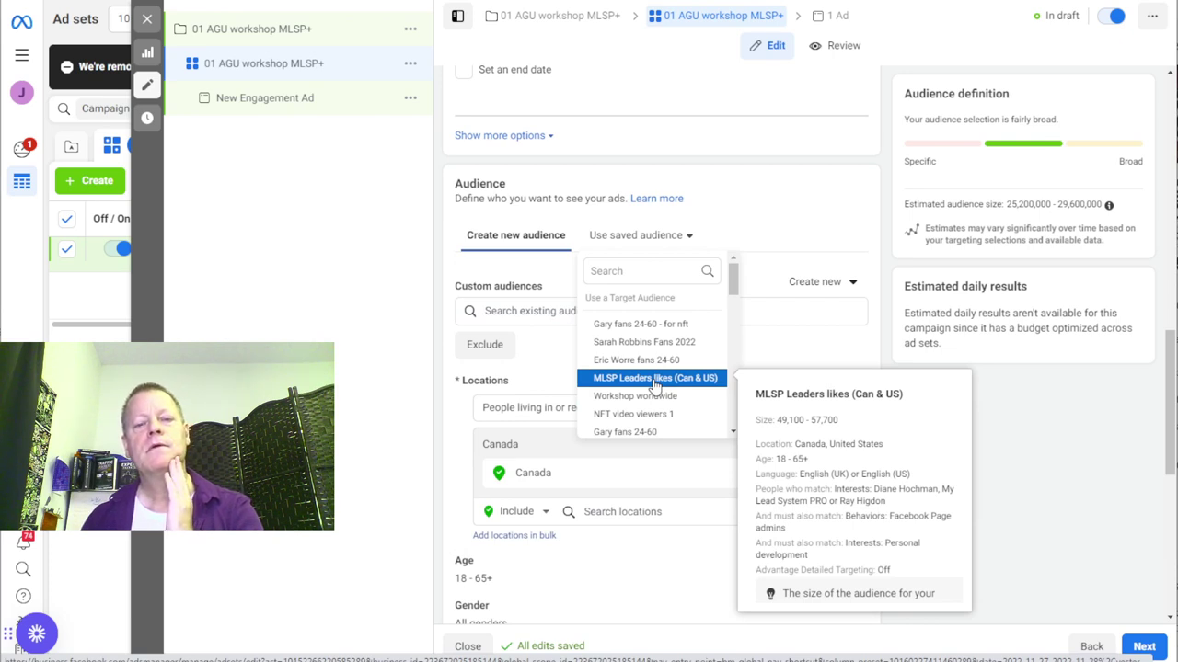
scroll(654, 386, "down", 3)
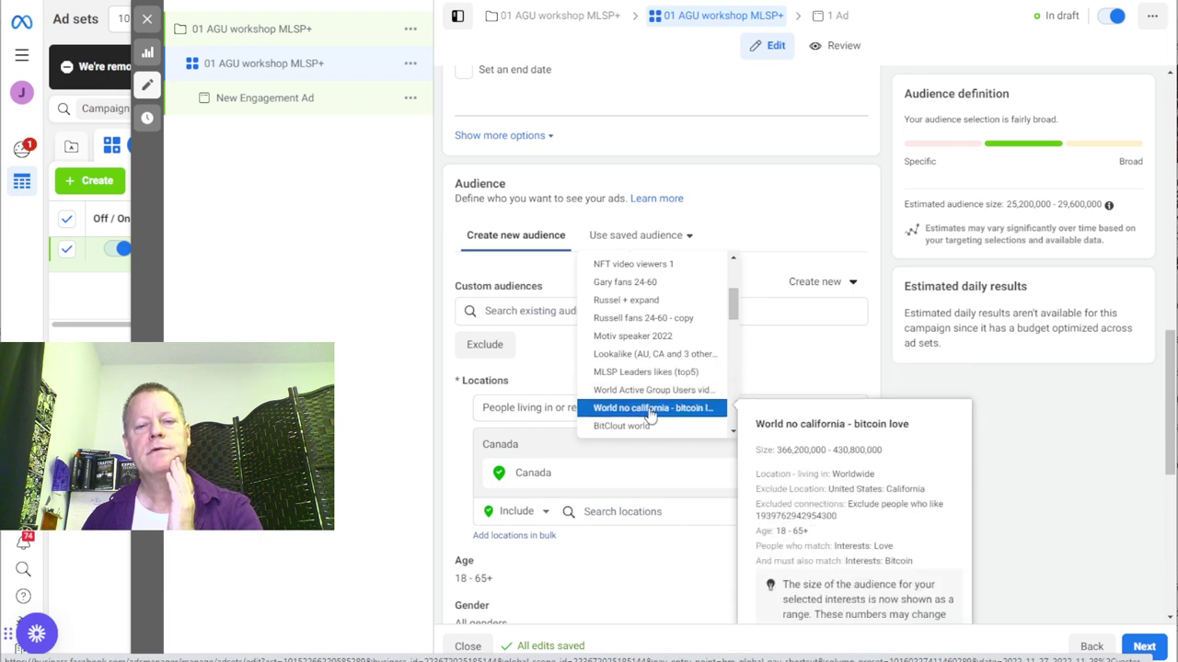
scroll(651, 386, "up", 3)
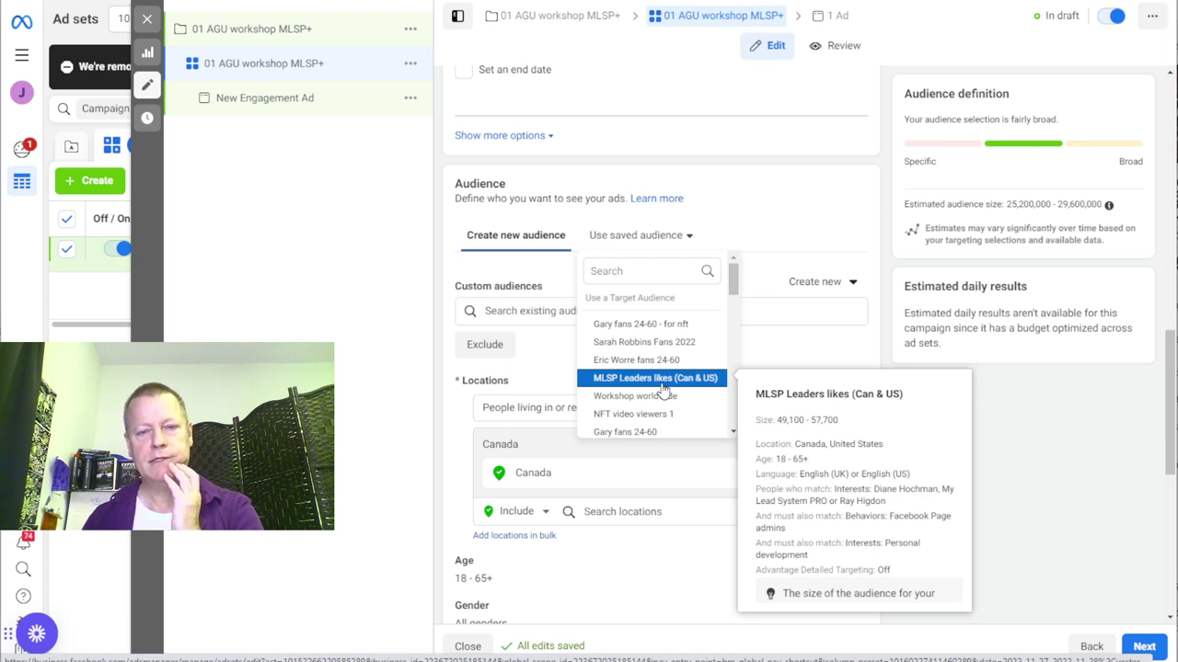
scroll(664, 389, "down", 5)
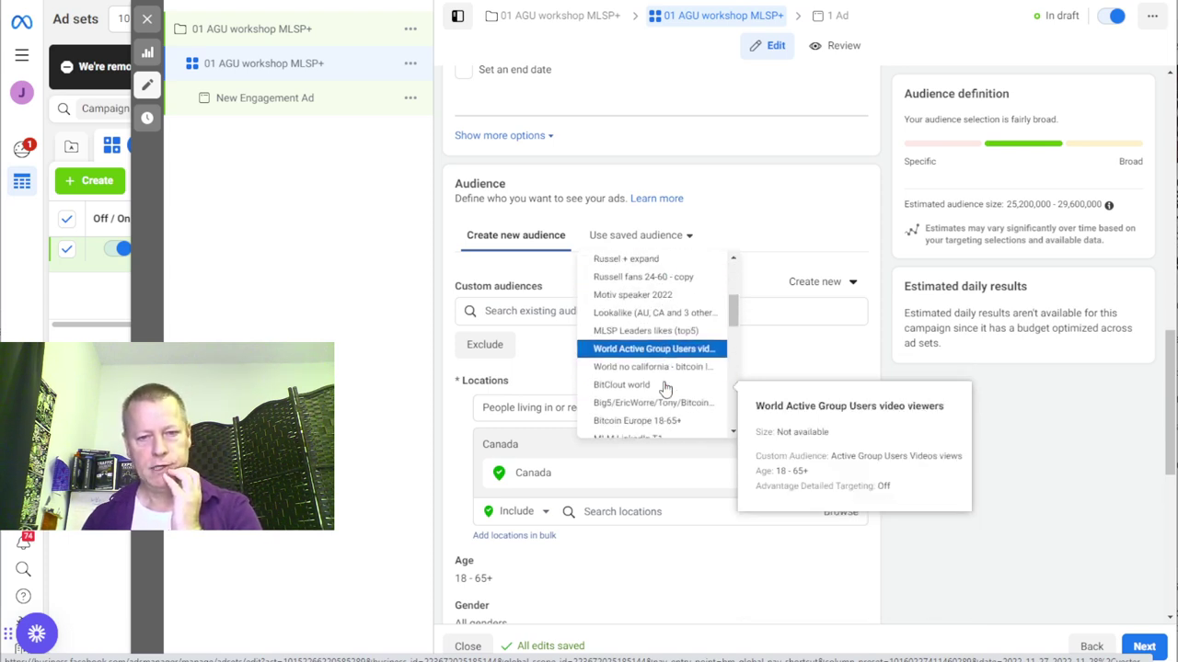
scroll(665, 391, "down", 3)
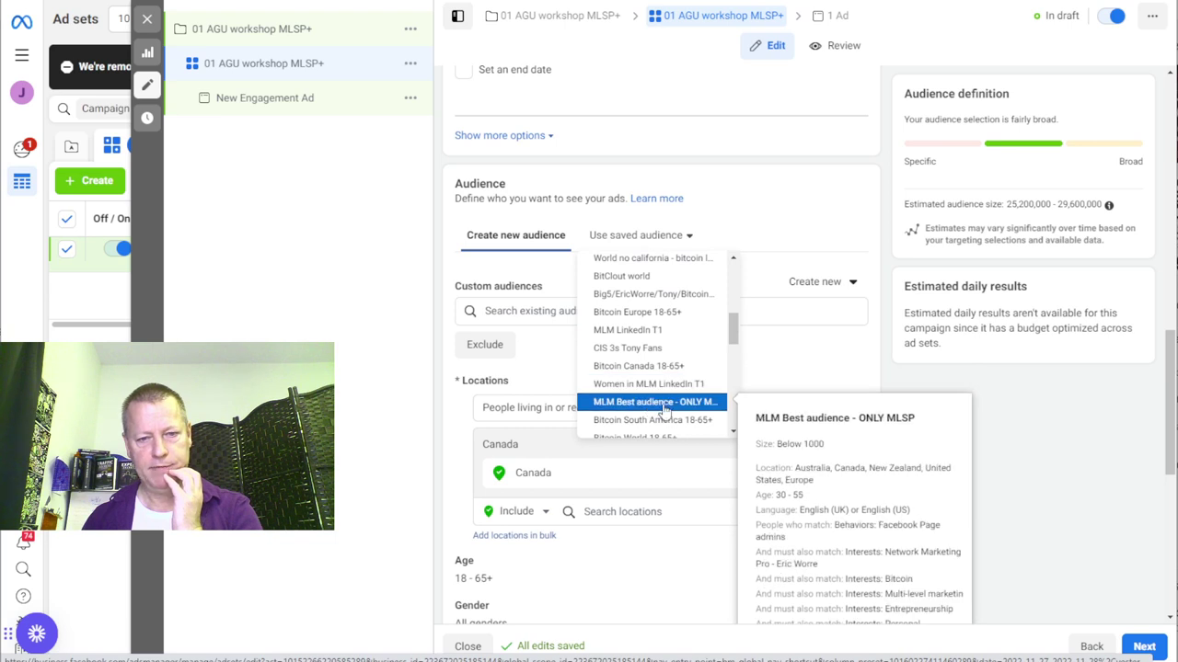
scroll(664, 408, "down", 2)
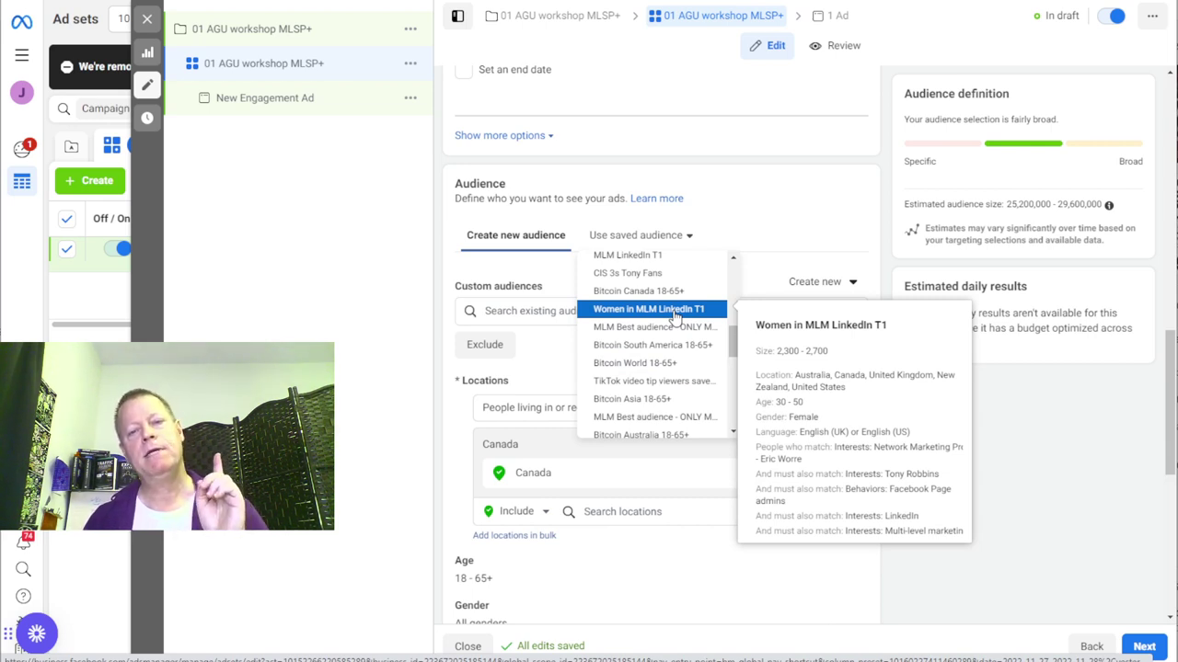
left_click(704, 312)
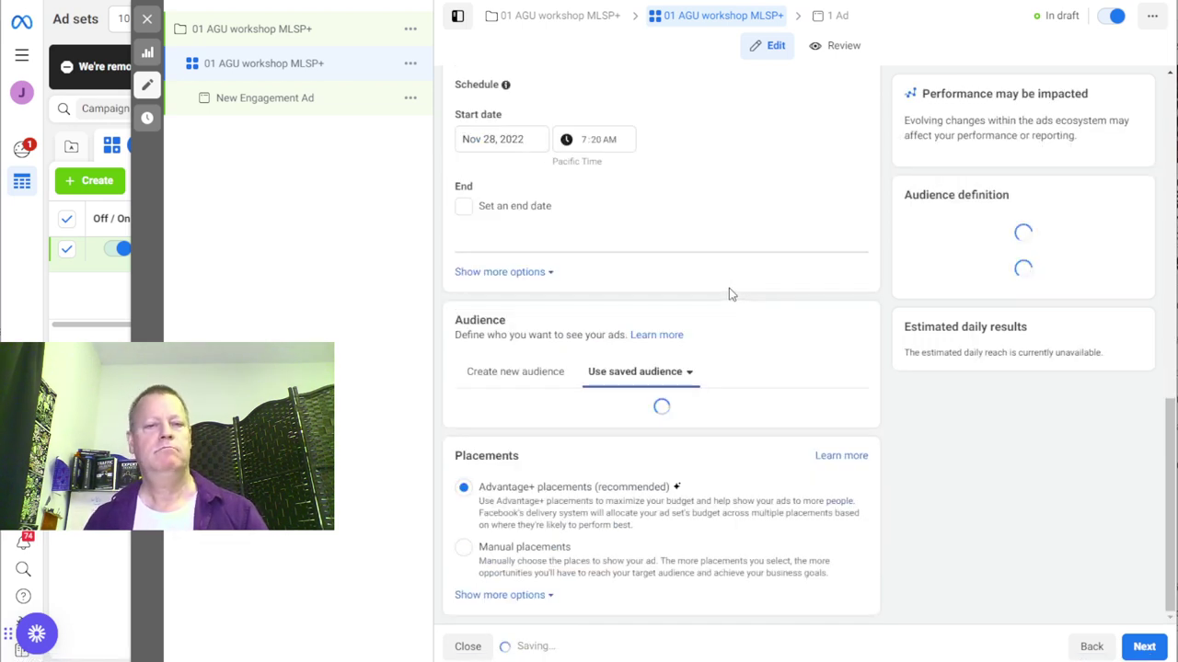
Step: Edit the saved audience's detailed targeting, replacing the Tony Robbins interest with the suggested Motivational speaking (business & finance)
scroll(727, 331, "down", 2)
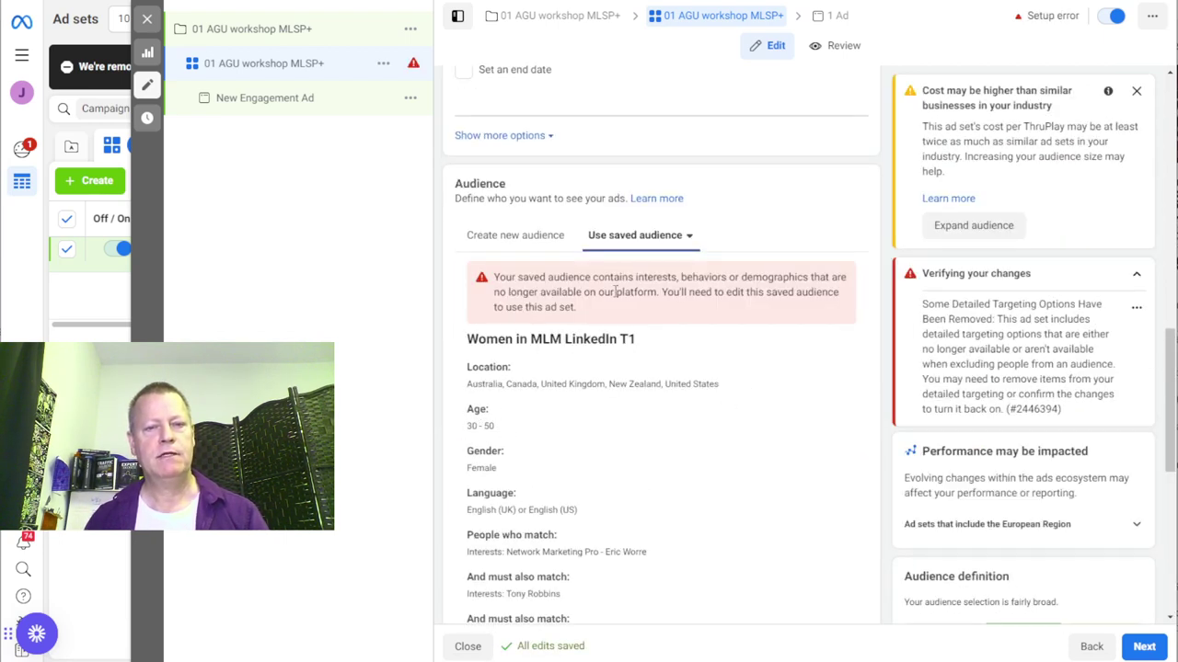
scroll(614, 411, "down", 5)
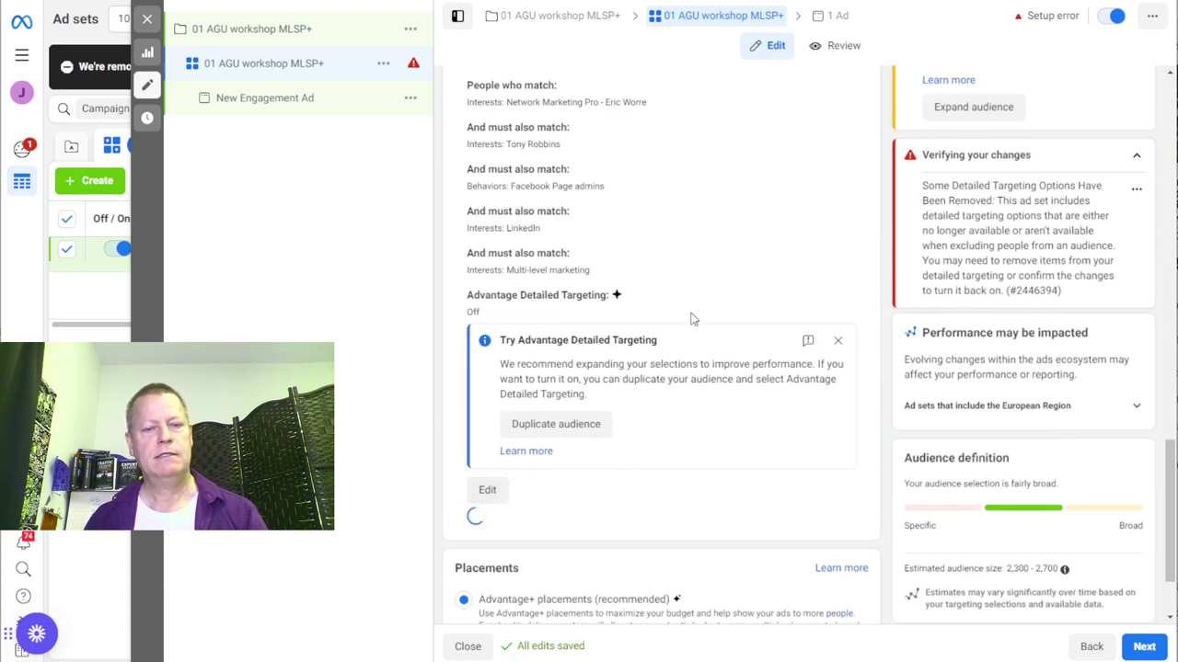
left_click(494, 497)
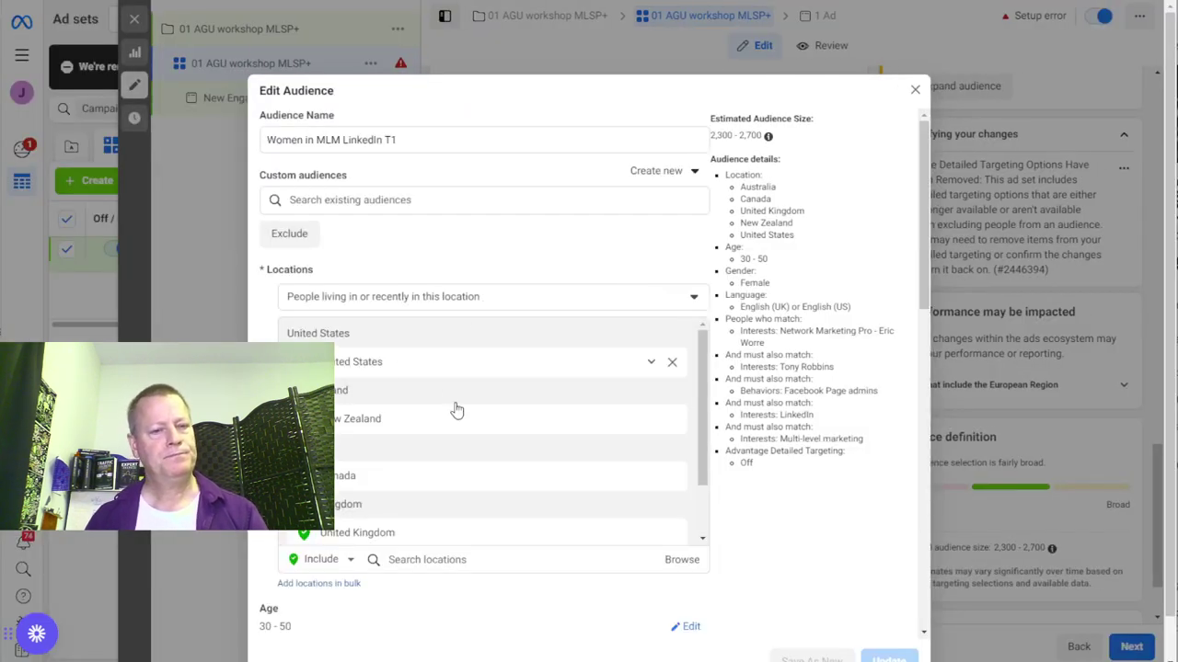
scroll(452, 411, "down", 5)
scroll(455, 403, "down", 3)
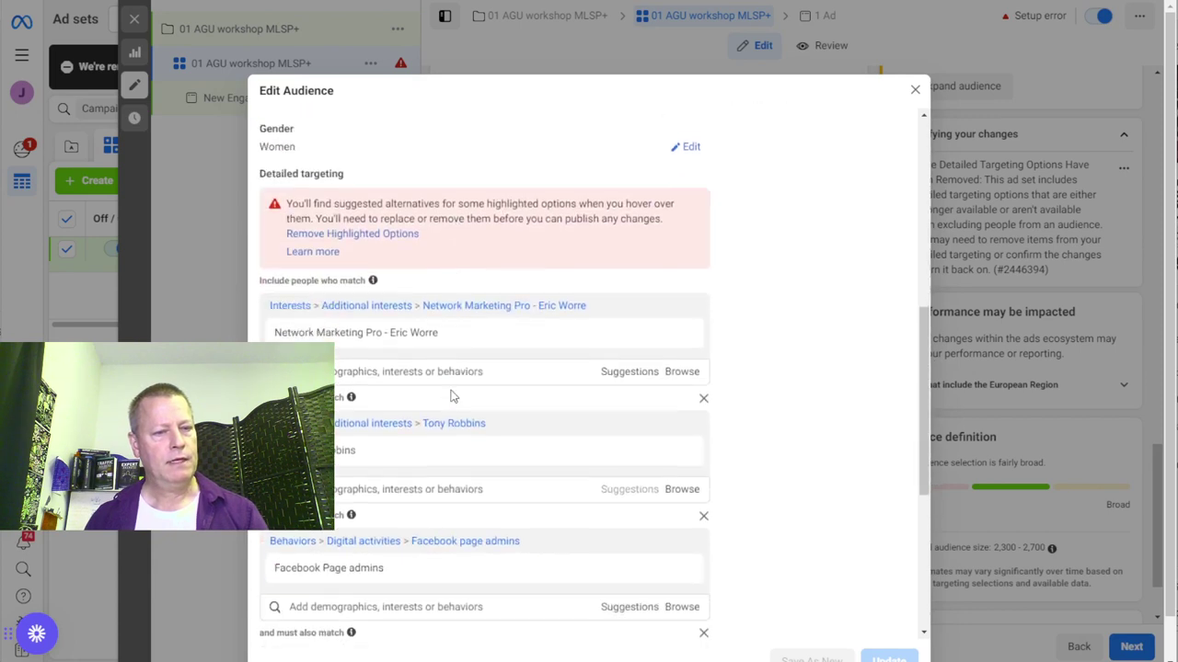
mouse_move(387, 340)
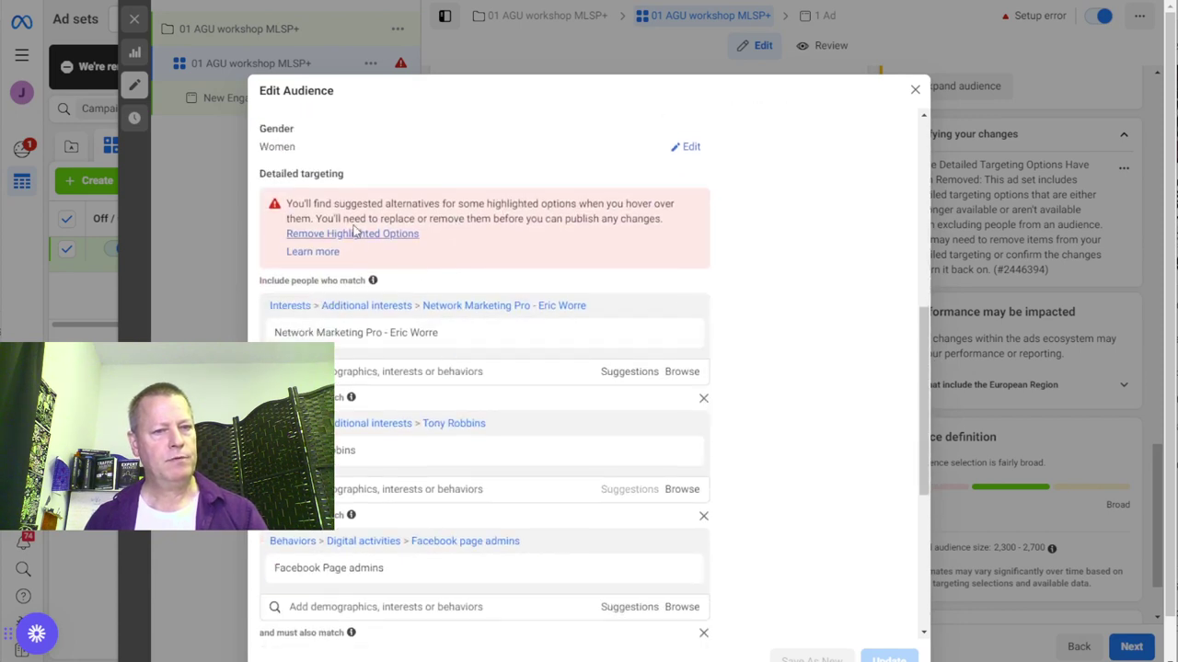
mouse_move(372, 460)
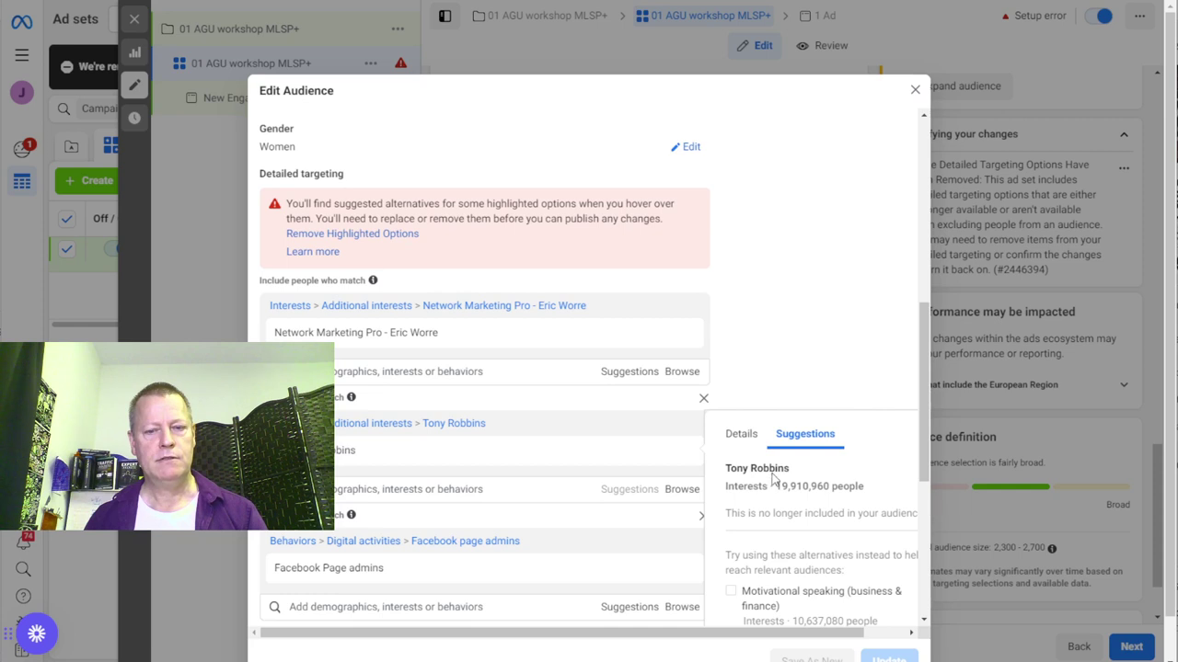
scroll(812, 491, "down", 3)
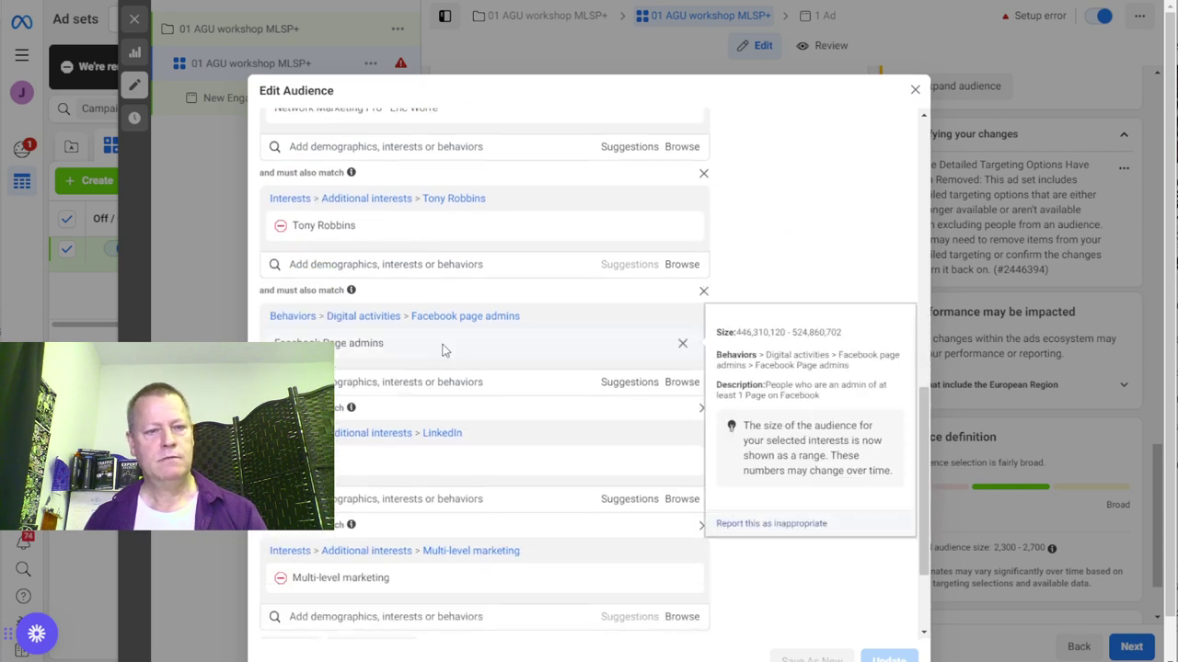
mouse_move(443, 233)
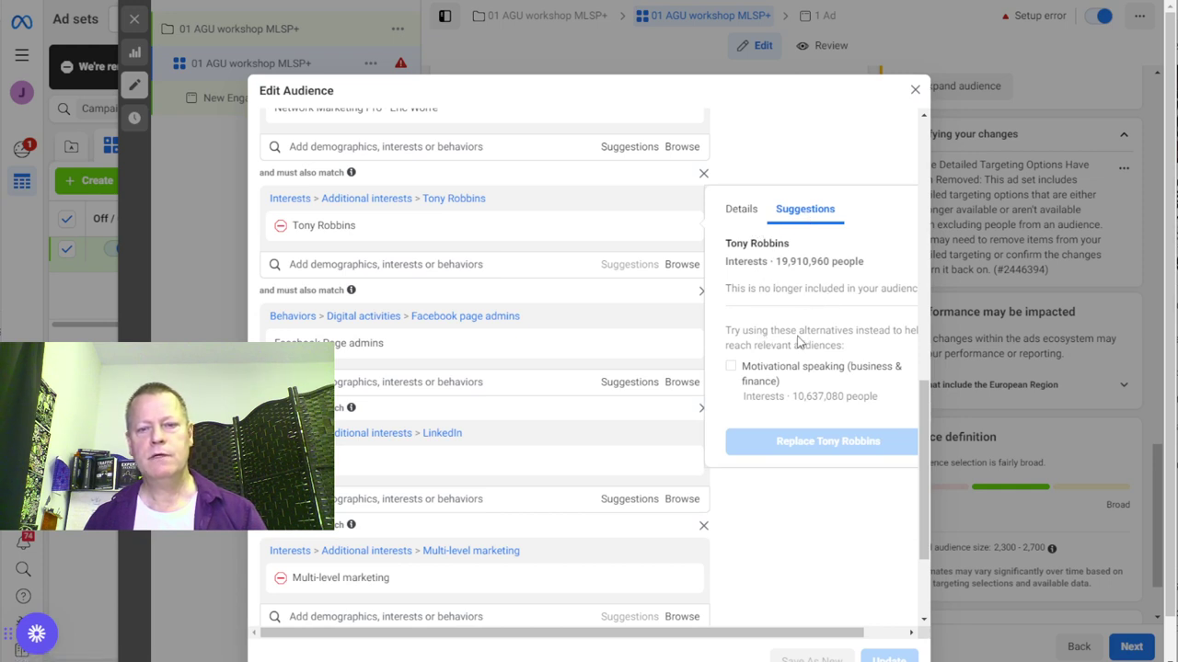
left_click(731, 372)
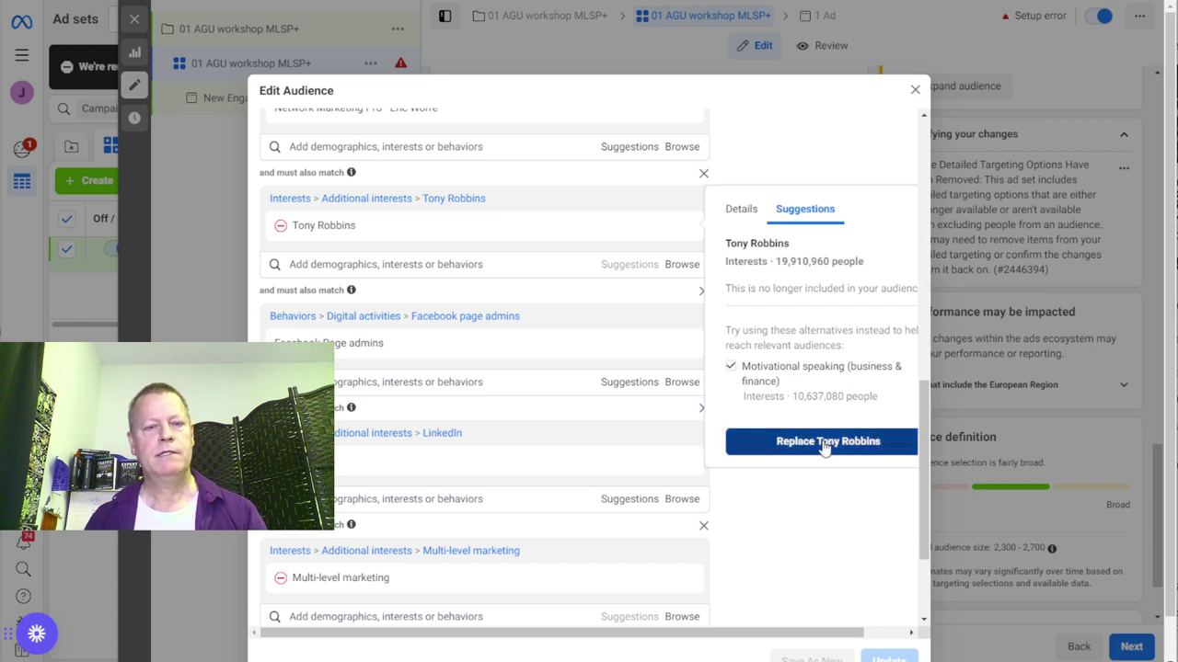
left_click(822, 442)
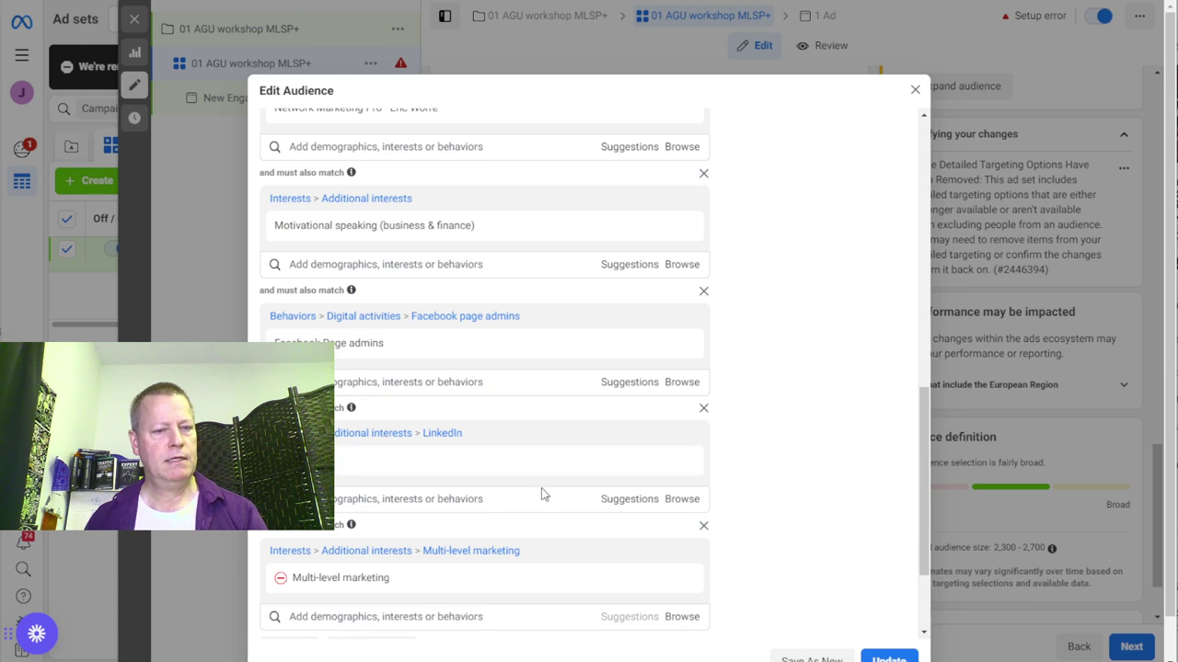
Step: Remove the Multi-level marketing condition from the audience's detailed targeting and update the saved audience
scroll(543, 495, "down", 3)
mouse_move(414, 445)
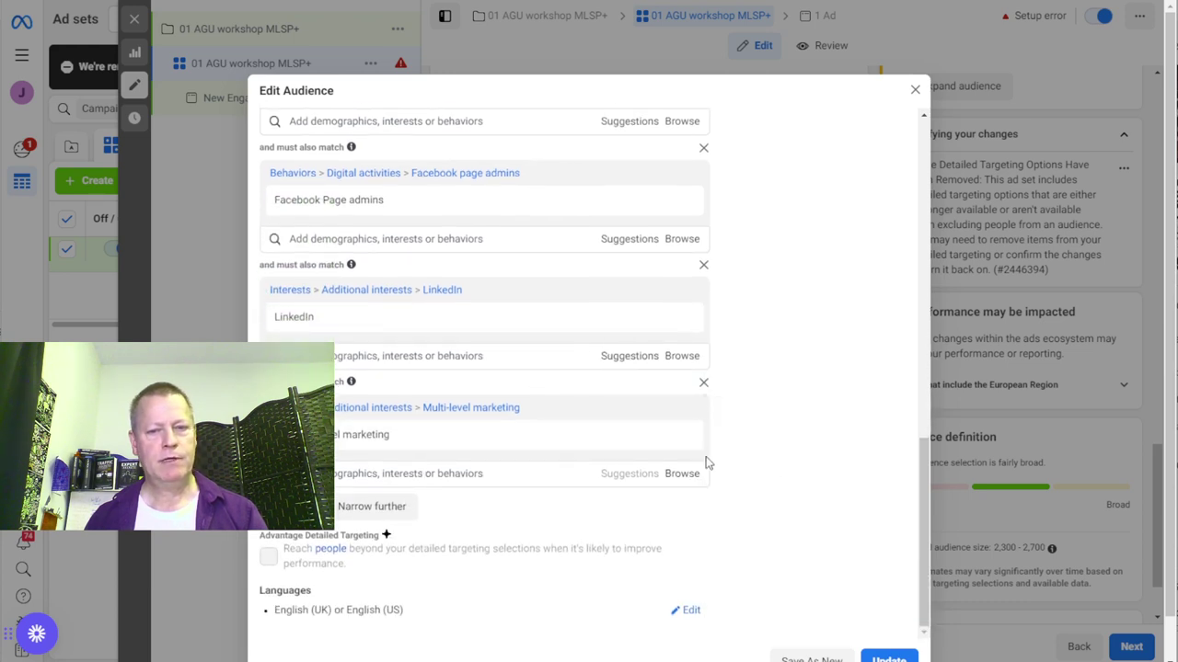
scroll(800, 527, "down", 1)
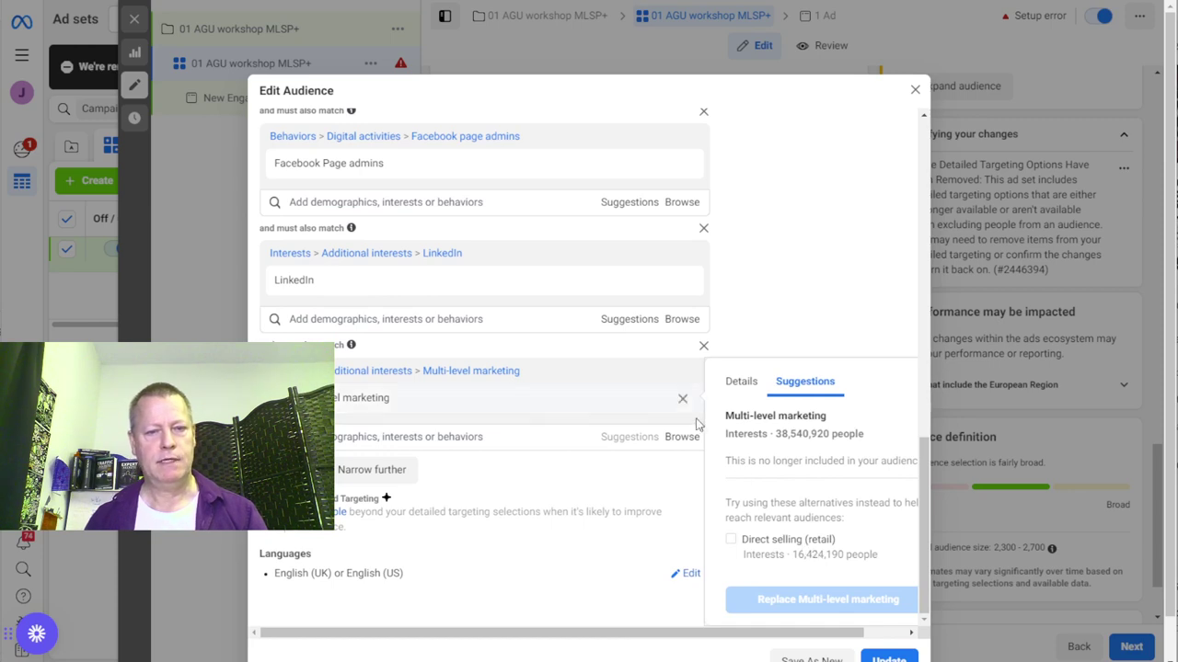
scroll(695, 418, "up", 1)
scroll(486, 445, "down", 1)
scroll(542, 373, "up", 1)
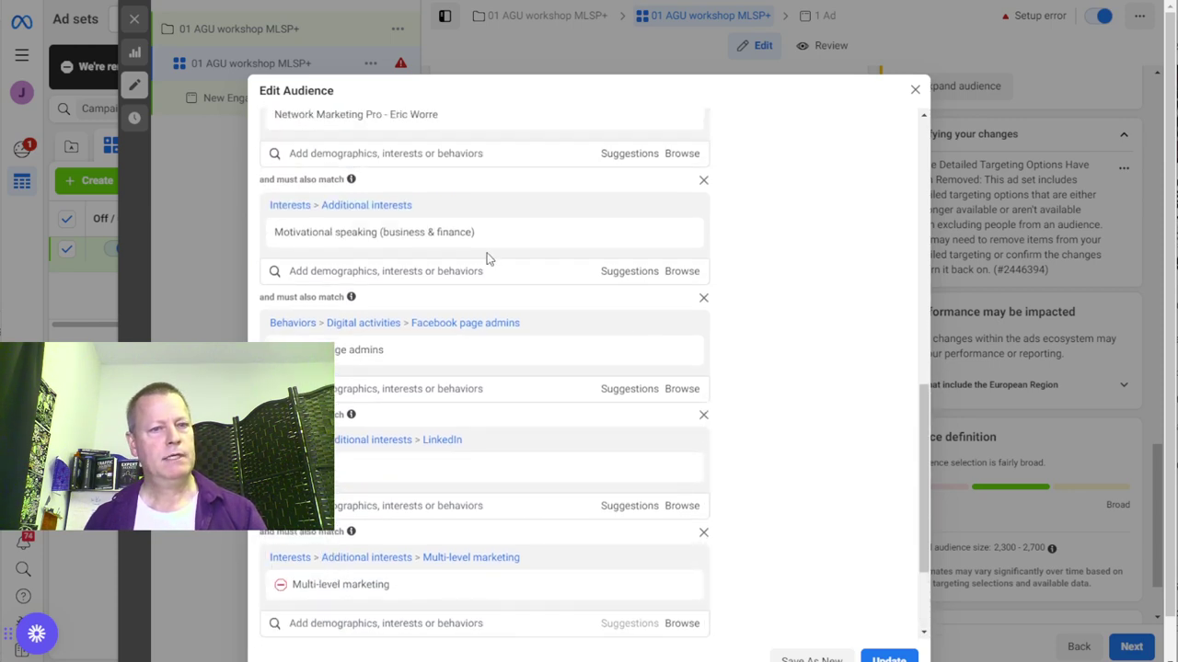
scroll(362, 232, "up", 2)
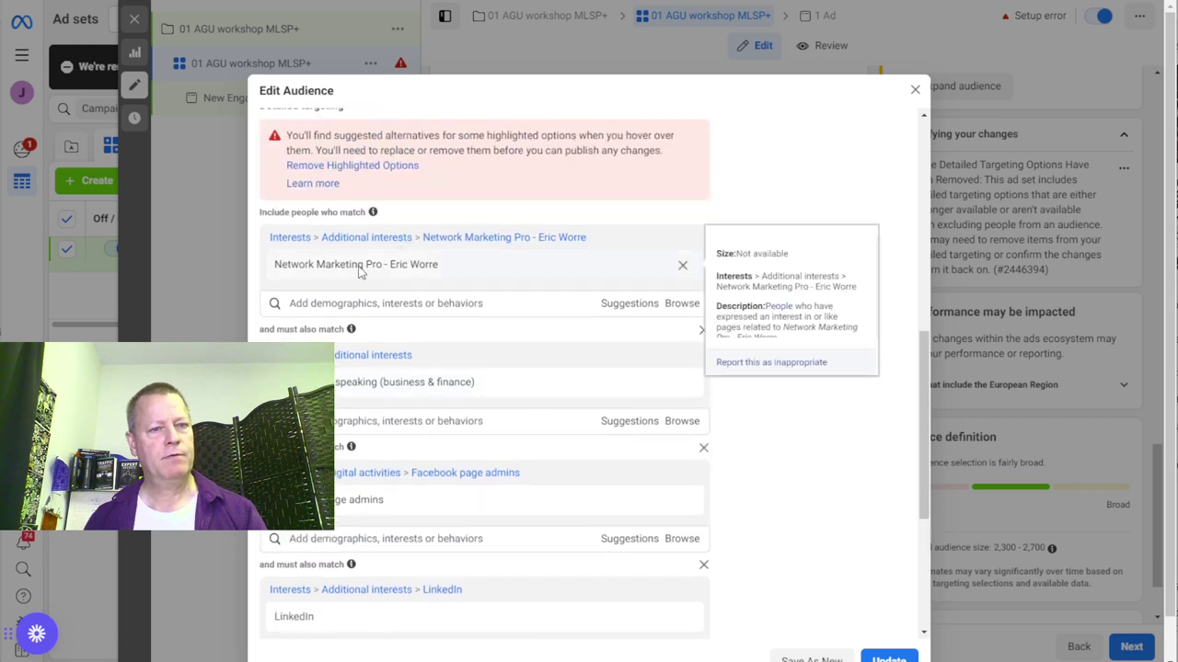
scroll(492, 455, "down", 3)
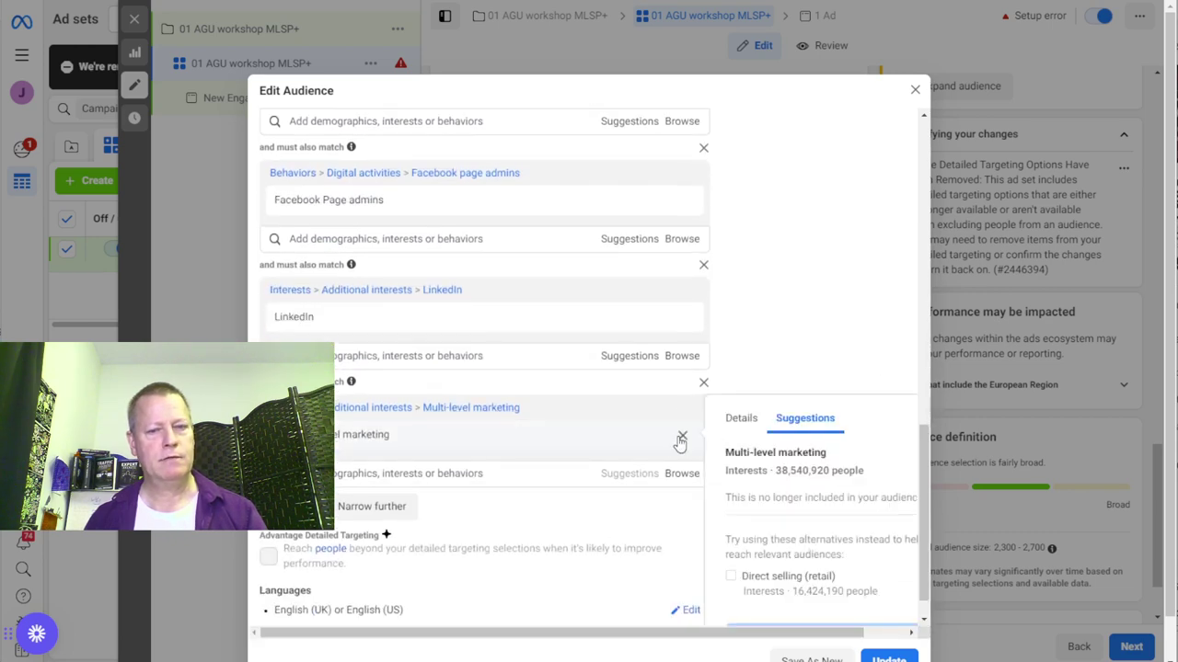
left_click(704, 382)
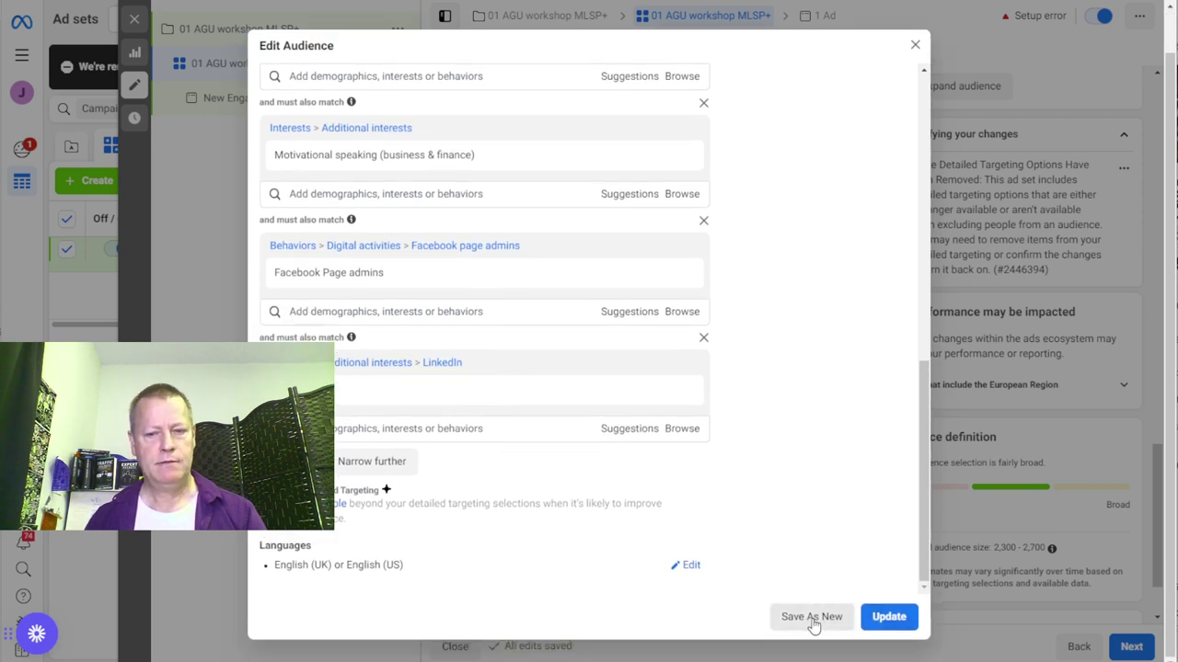
left_click(889, 617)
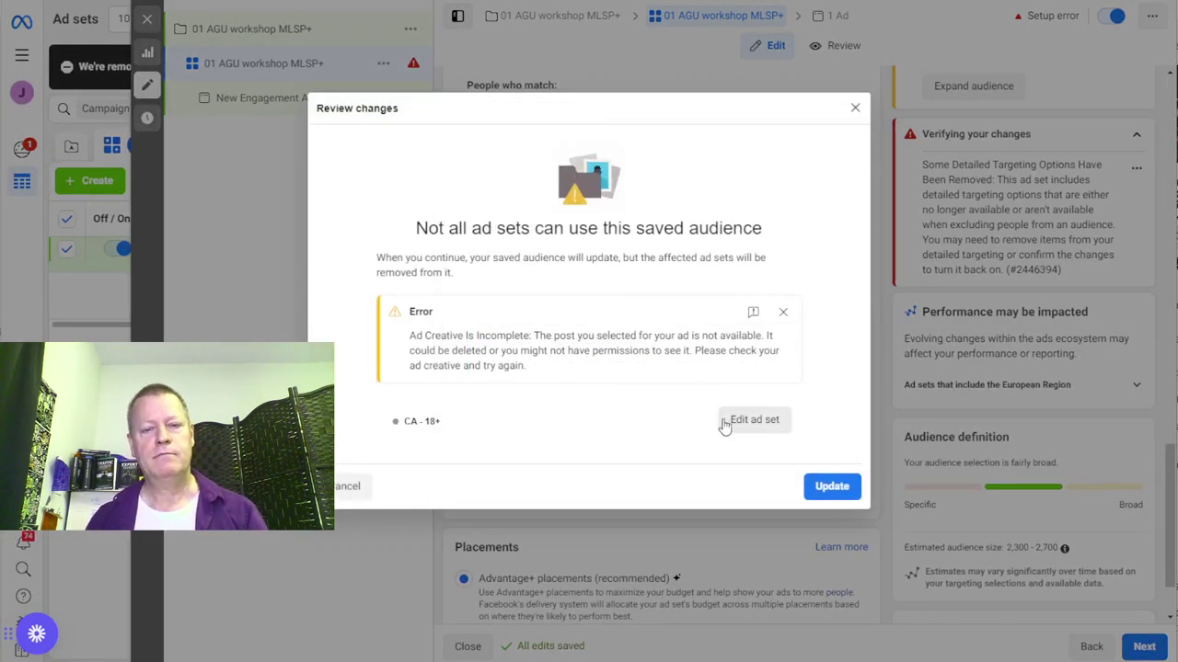
left_click(831, 485)
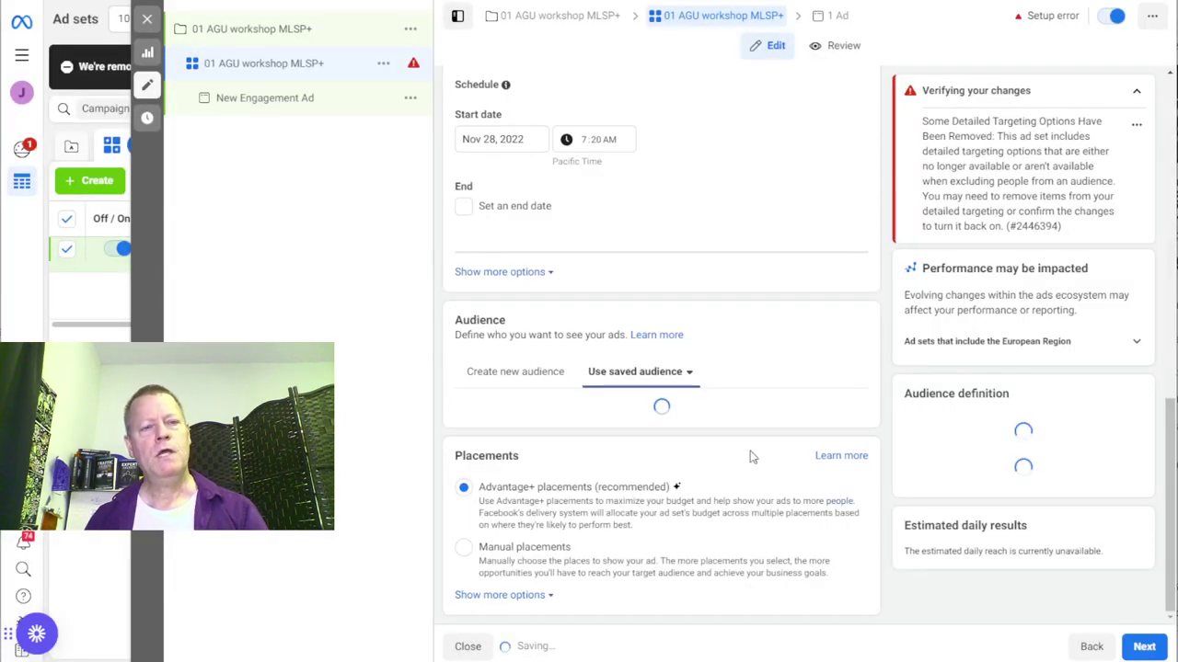
Step: Rename the ad set as 01 AGU workshop LinkedIN
scroll(712, 452, "up", 3)
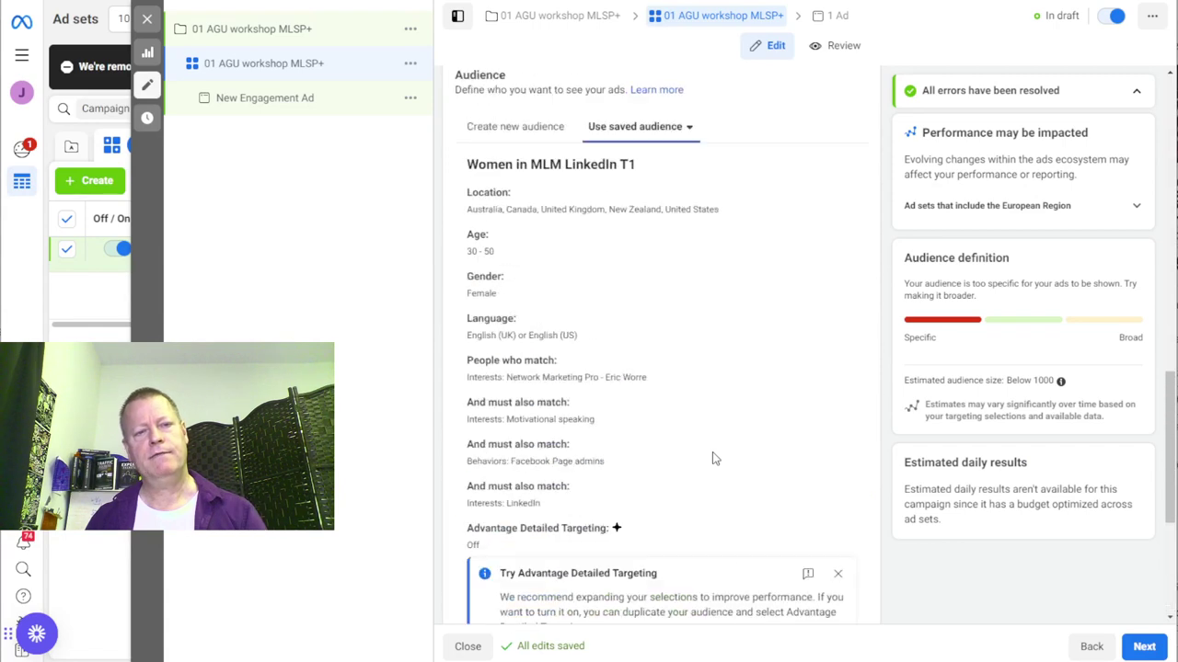
scroll(712, 457, "up", 10)
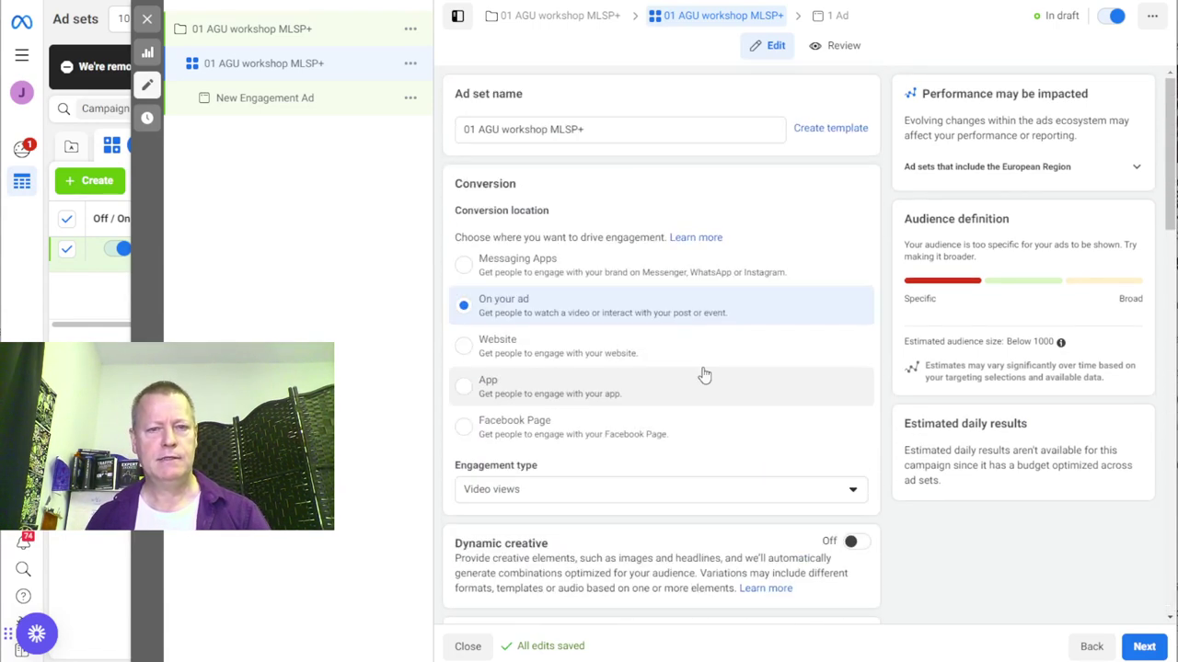
left_click(549, 129)
left_click_drag(549, 129, 678, 136)
key("BackSpace")
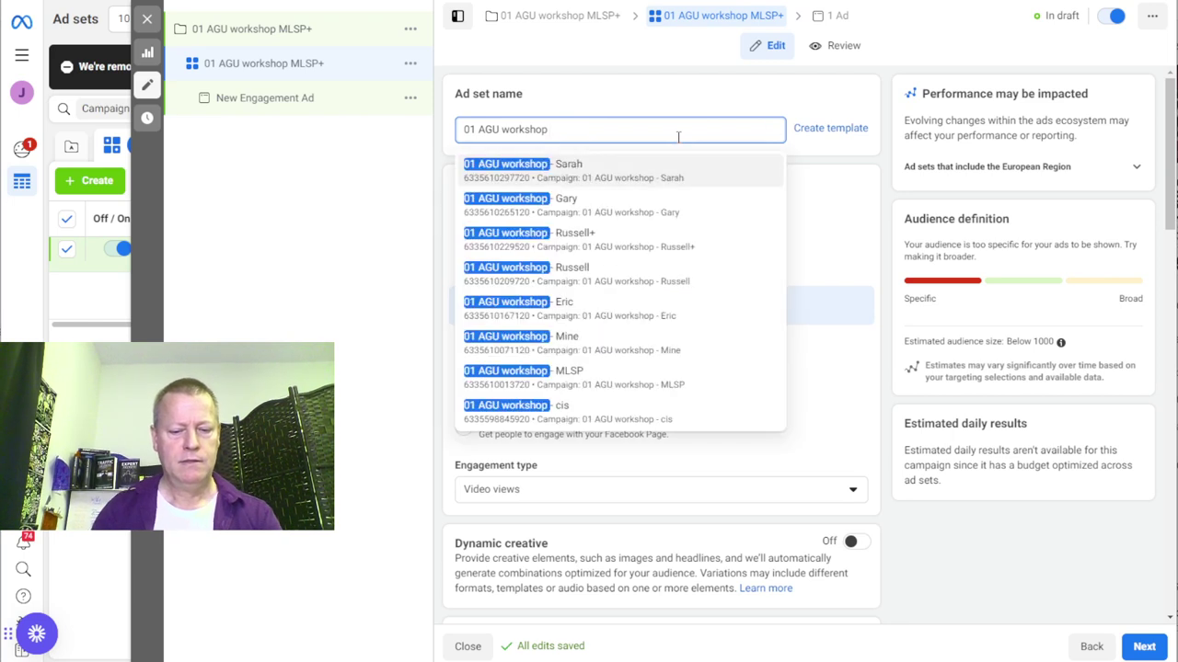
type("LI")
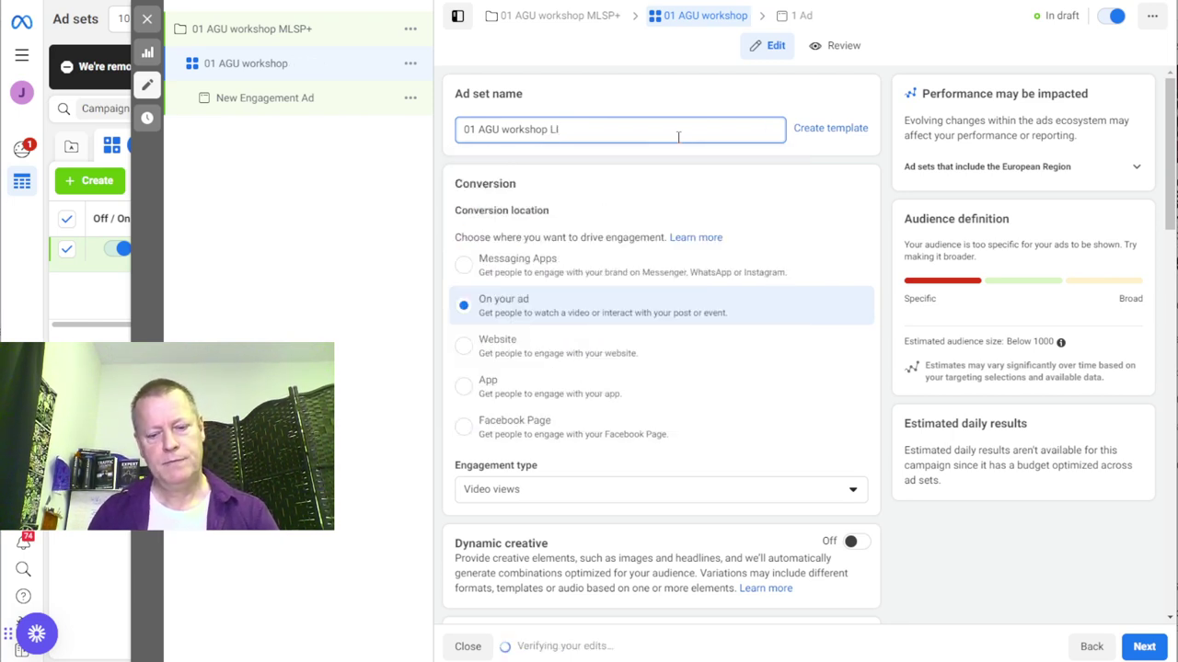
key("BackSpace")
type("inkedIN")
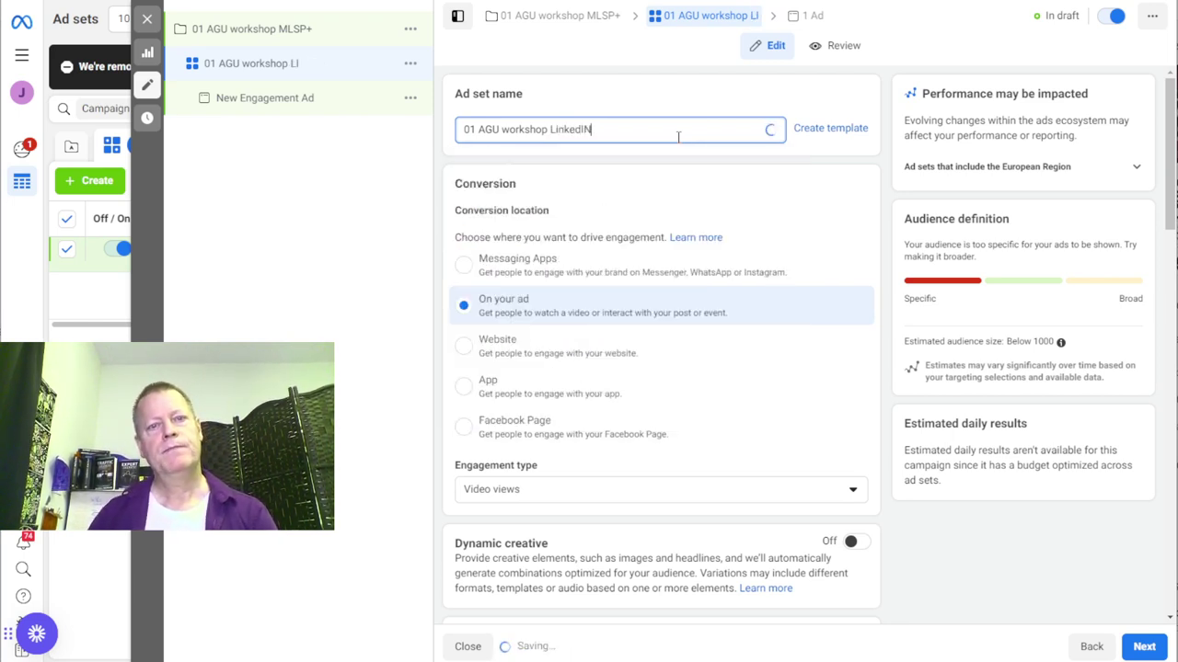
Step: Give the campaign the same name as its ad set, 01 AGU workshop LinkedIN
left_click_drag(617, 131, 460, 136)
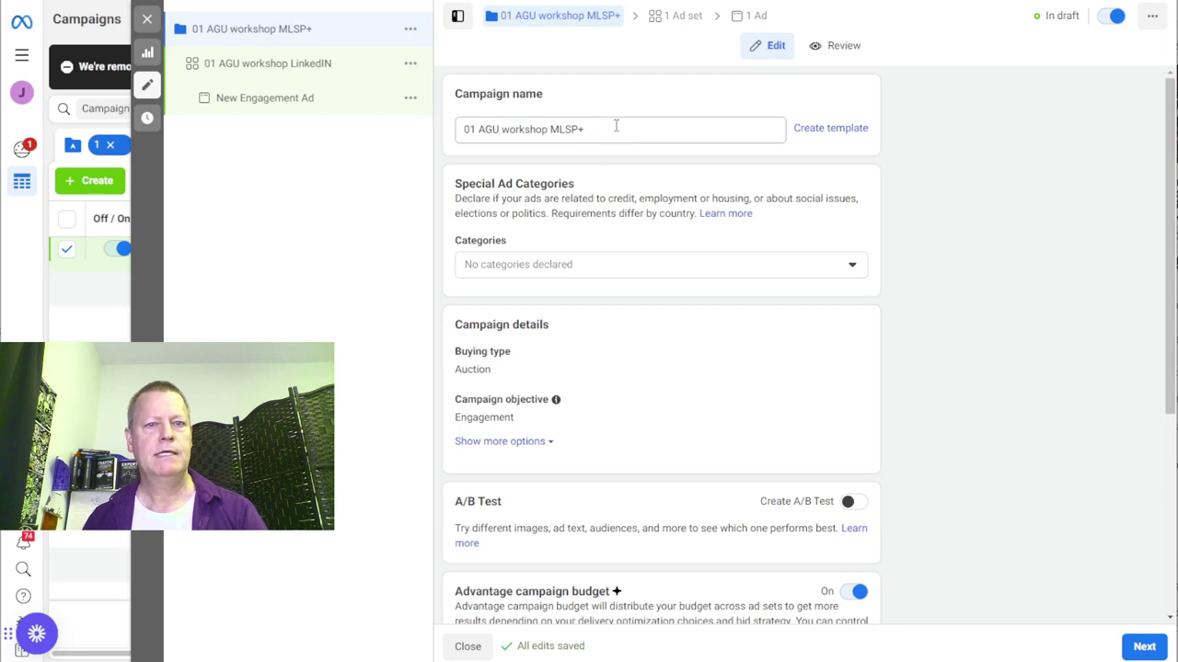
left_click_drag(613, 124, 437, 132)
type("01 AGU workshop LinkedIN")
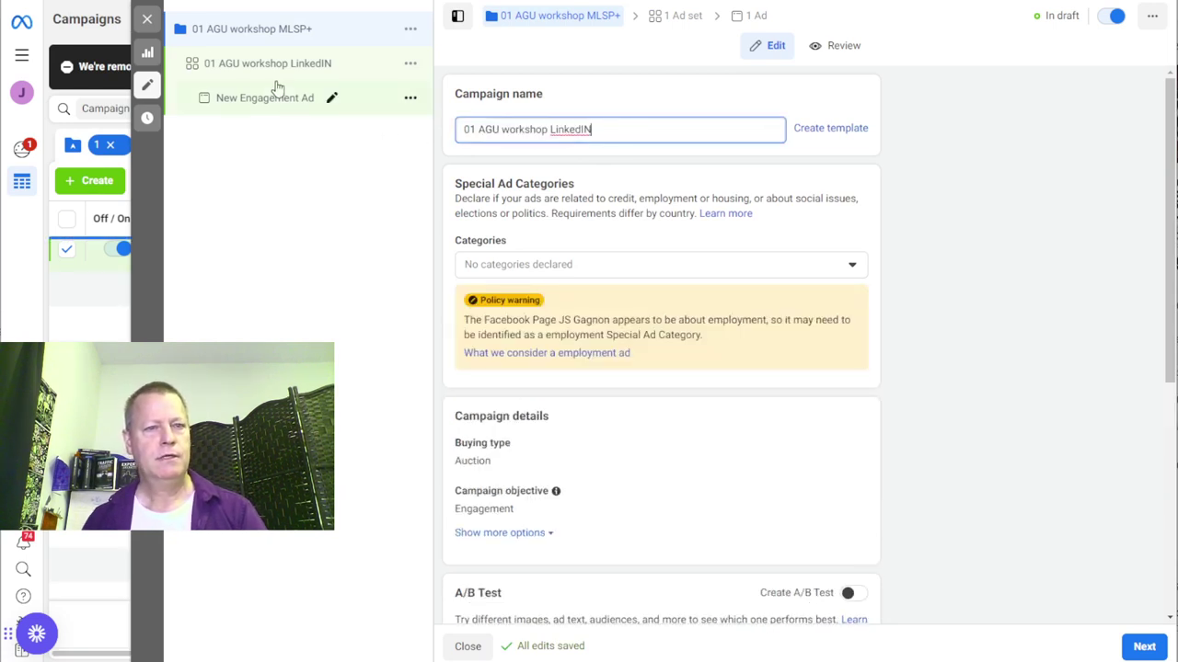
Step: Review the ad set down to its placements, continue to the ad, and rename the ad as 01 AGU workshop LinkedIN
scroll(765, 258, "down", 3)
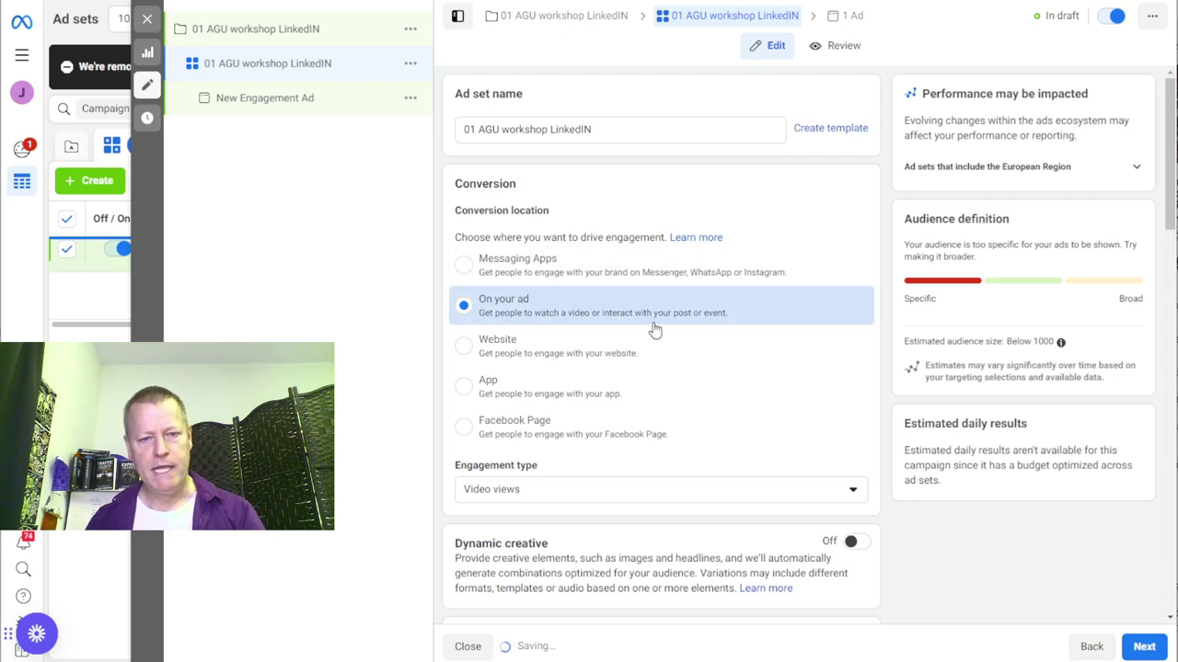
scroll(654, 328, "down", 6)
scroll(695, 469, "down", 2)
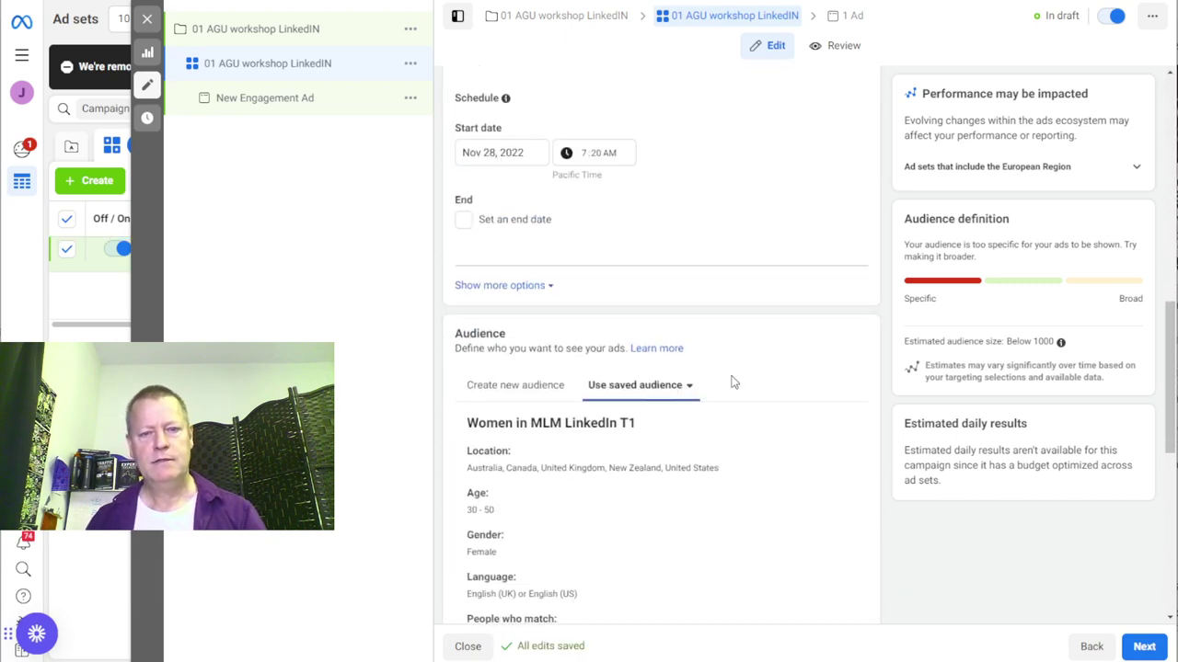
scroll(731, 382, "down", 5)
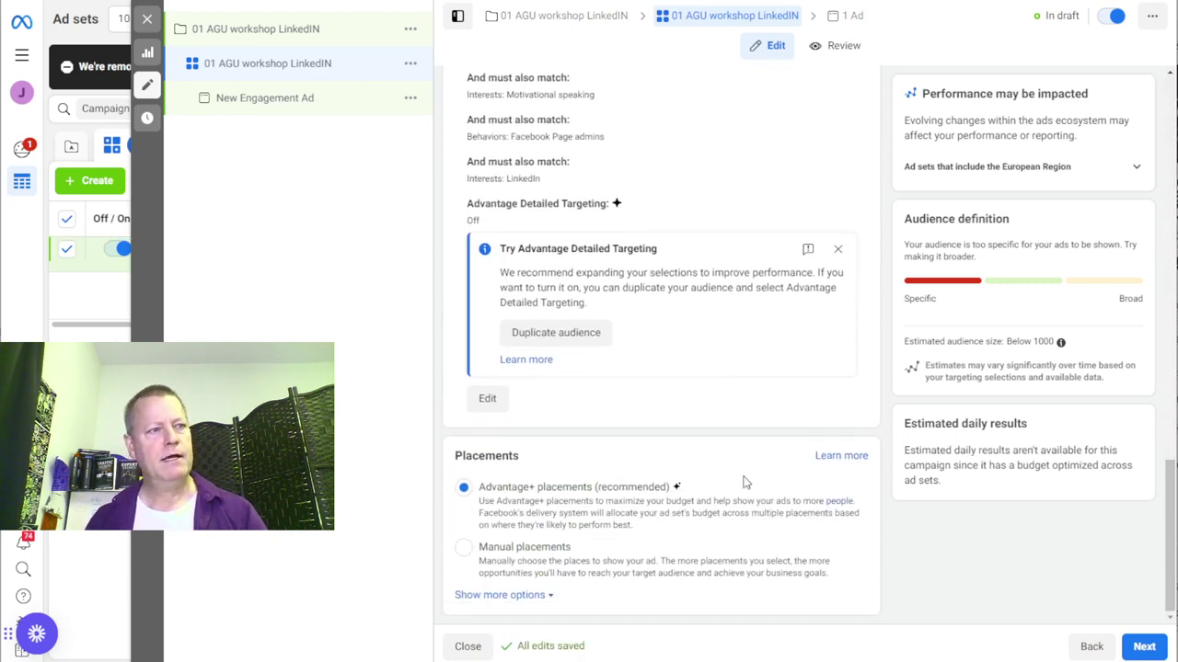
left_click(1144, 650)
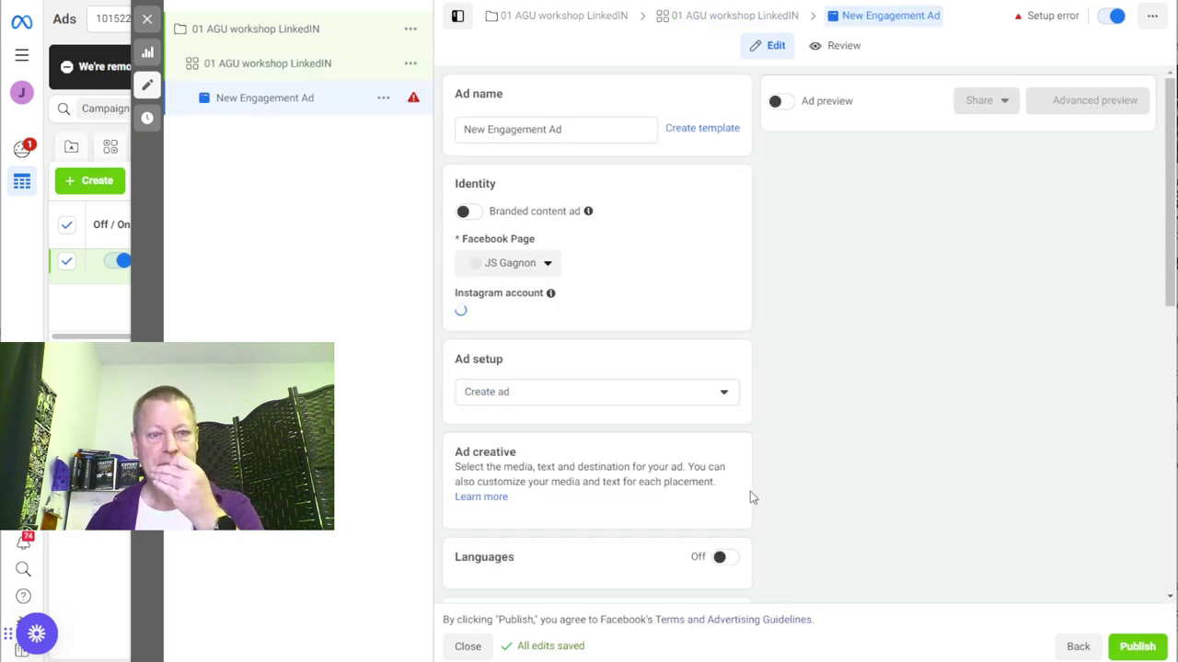
left_click(577, 138)
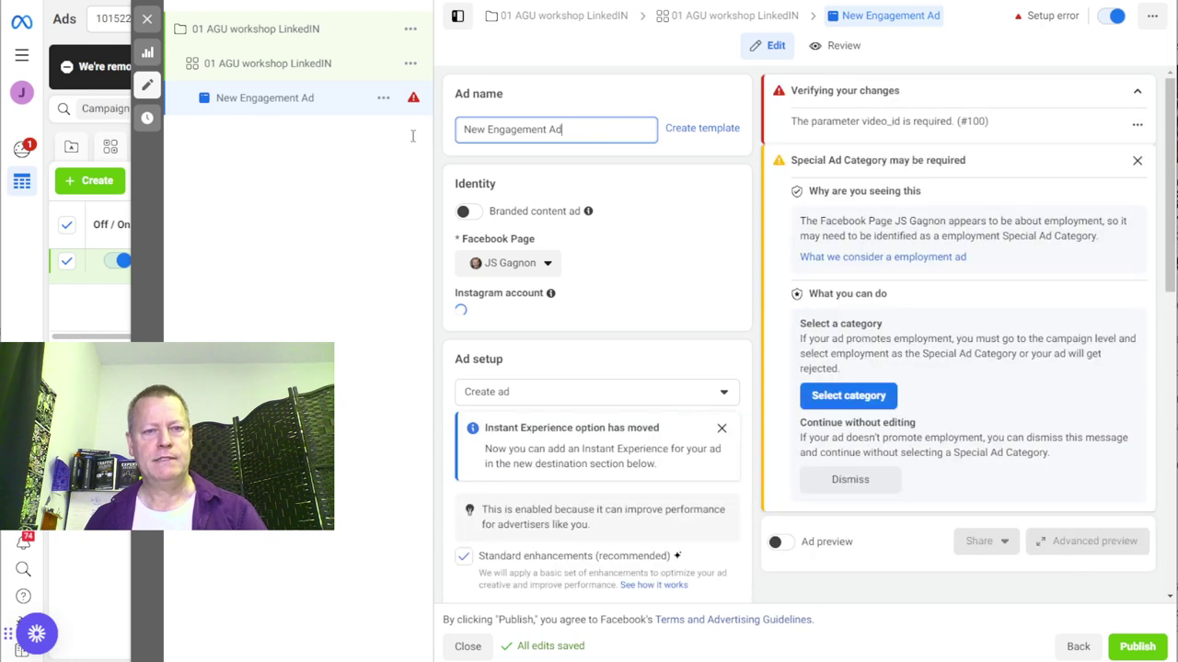
left_click_drag(578, 133, 410, 143)
type("01 AGU workshop LinkedIN")
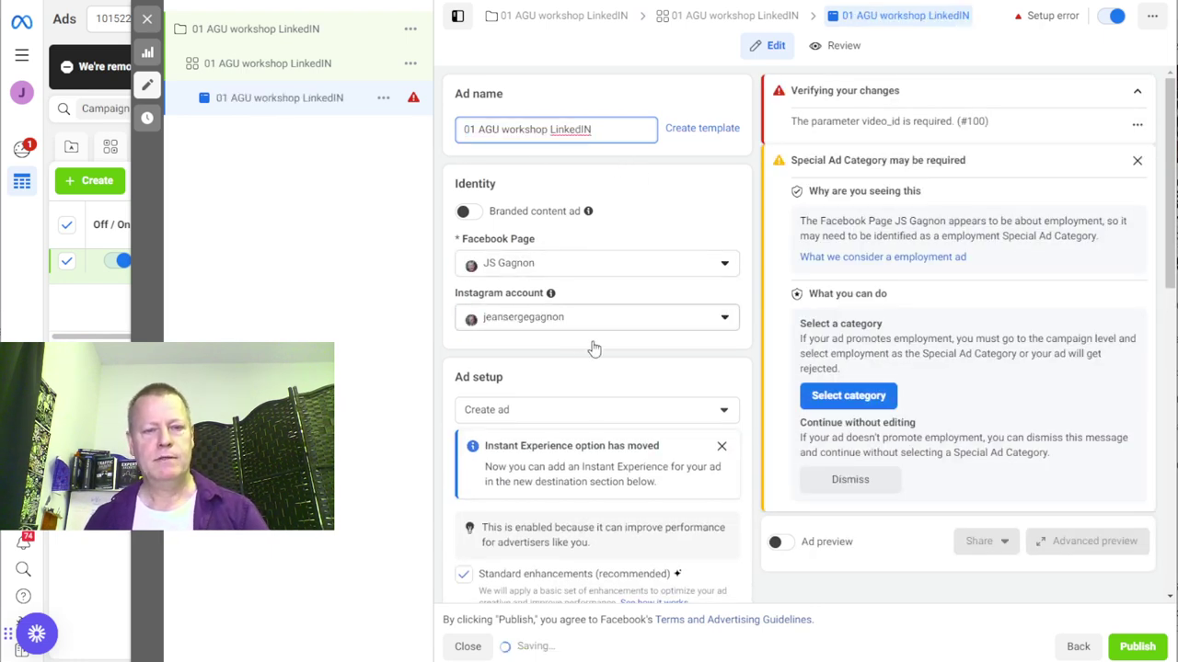
Step: Set the ad to use an existing post, choosing the Facebook video post How to find the Most Active Users in groups, Part 1 of 6
scroll(598, 341, "down", 3)
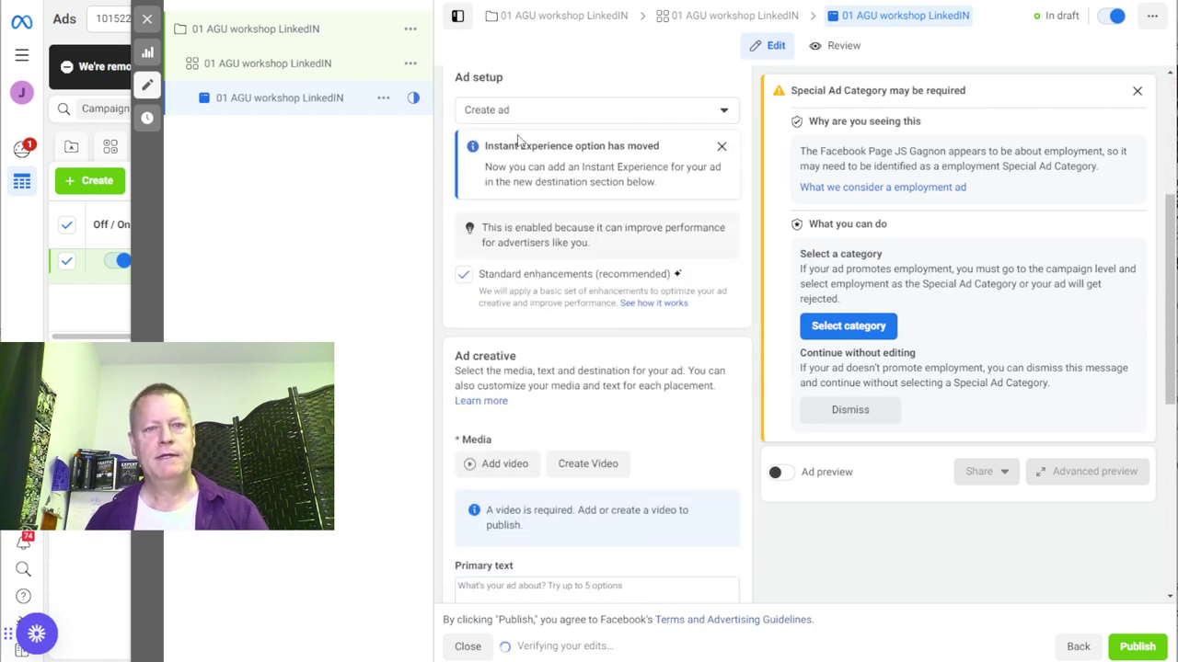
left_click(527, 111)
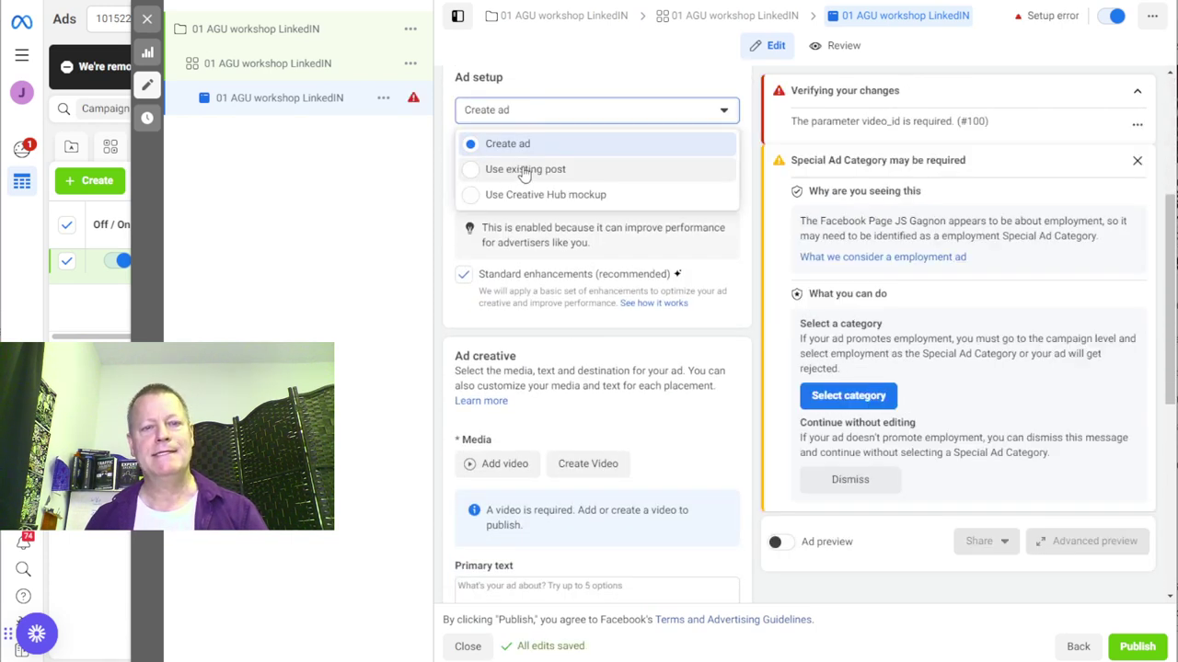
left_click(520, 171)
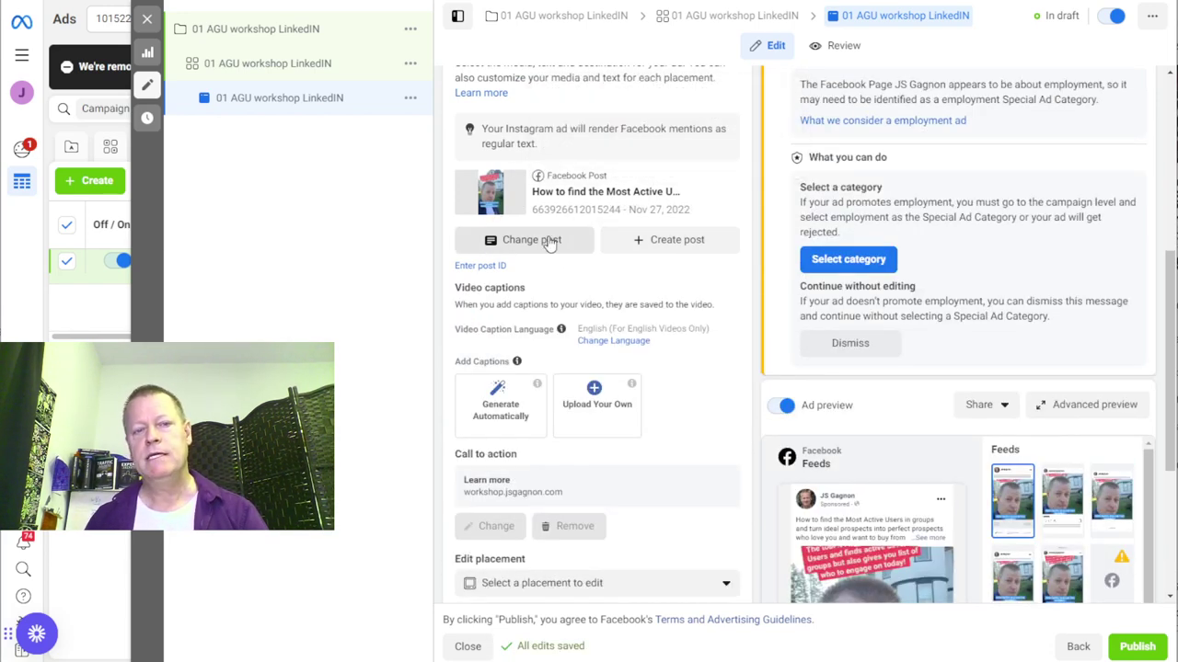
left_click(531, 240)
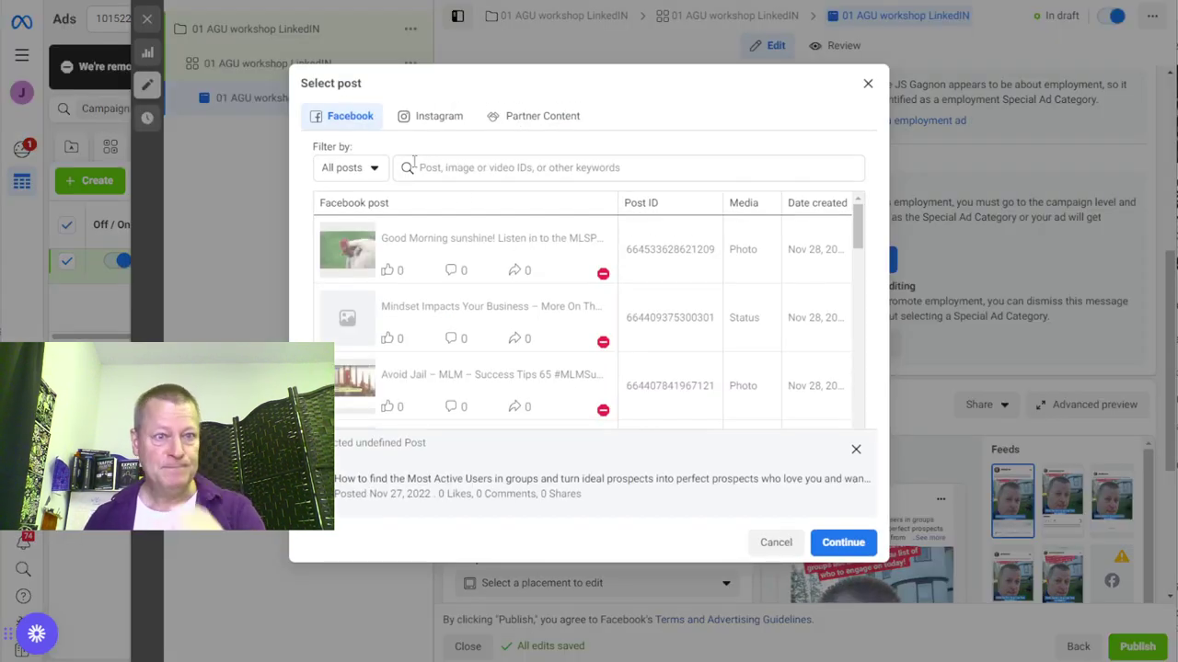
scroll(478, 297, "down", 3)
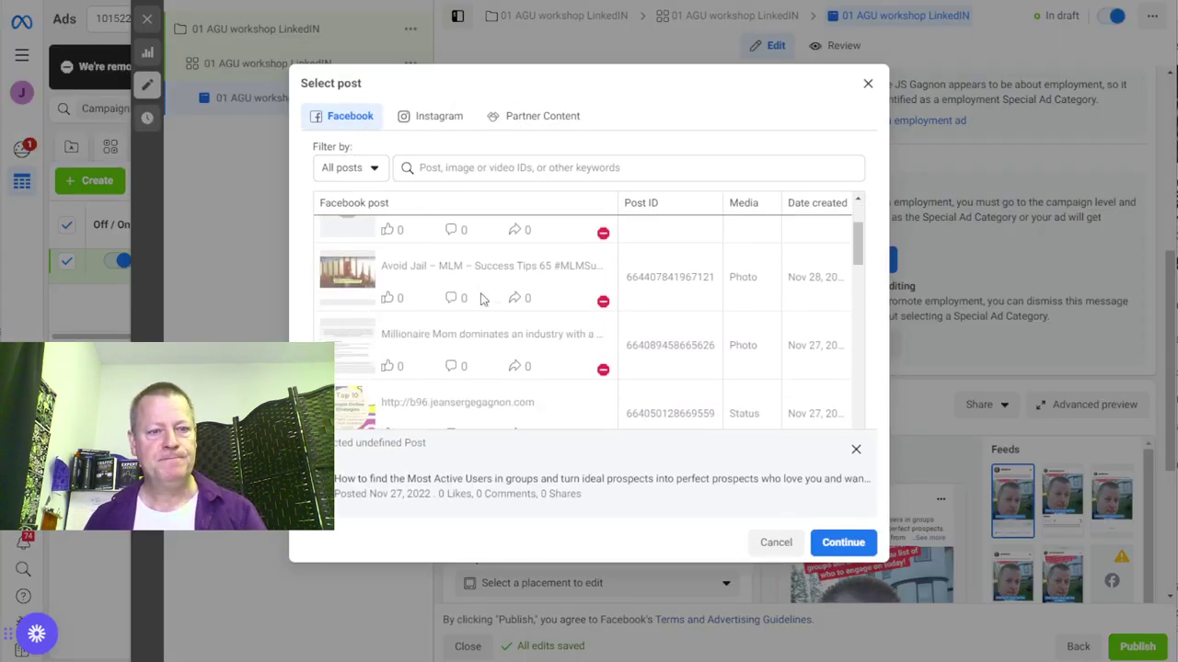
scroll(480, 299, "down", 1)
scroll(458, 329, "down", 5)
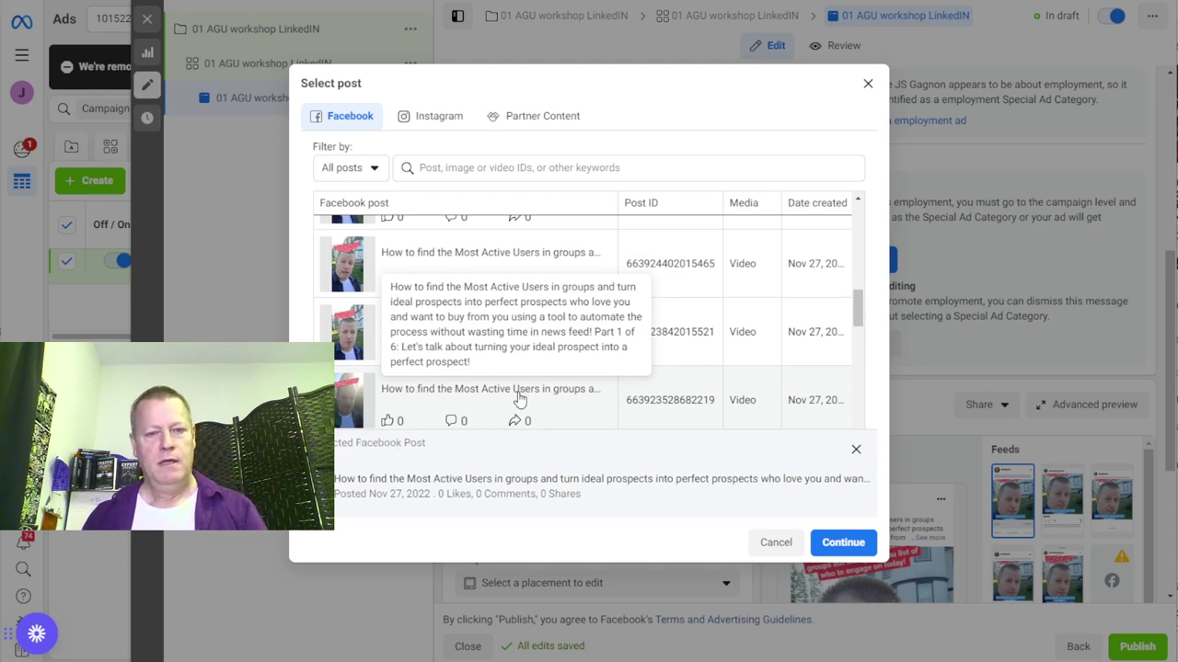
left_click(843, 542)
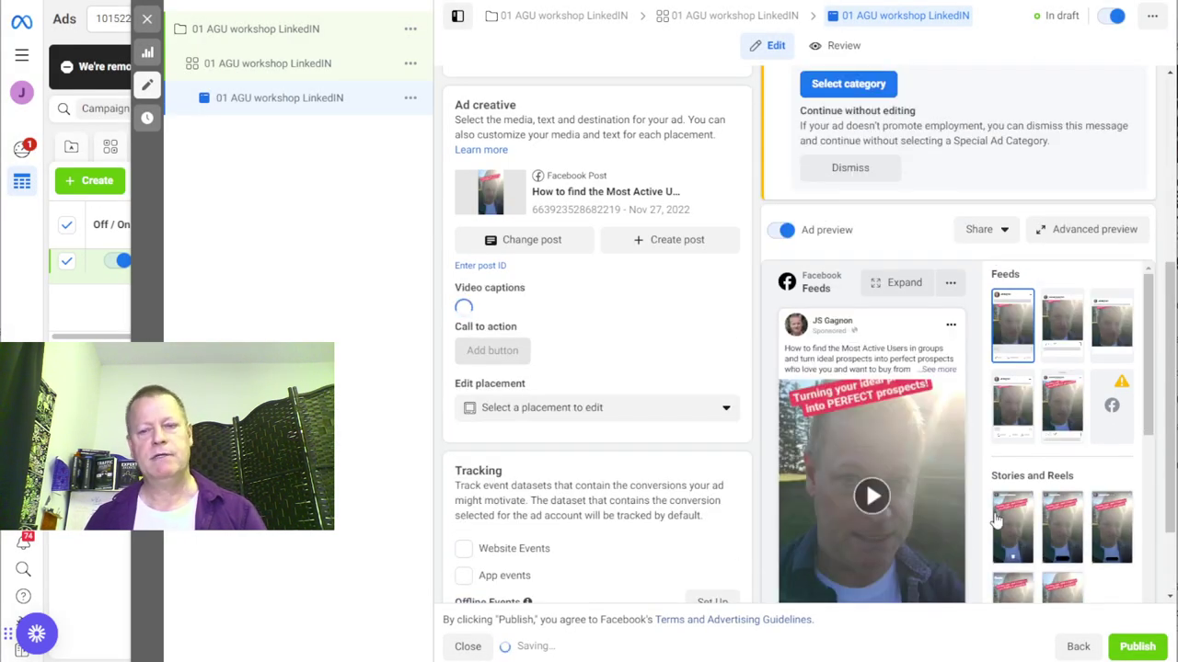
Step: Check the ad's settings and preview, publish the campaign with its ad set and ad, and close the editor
scroll(693, 429, "up", 3)
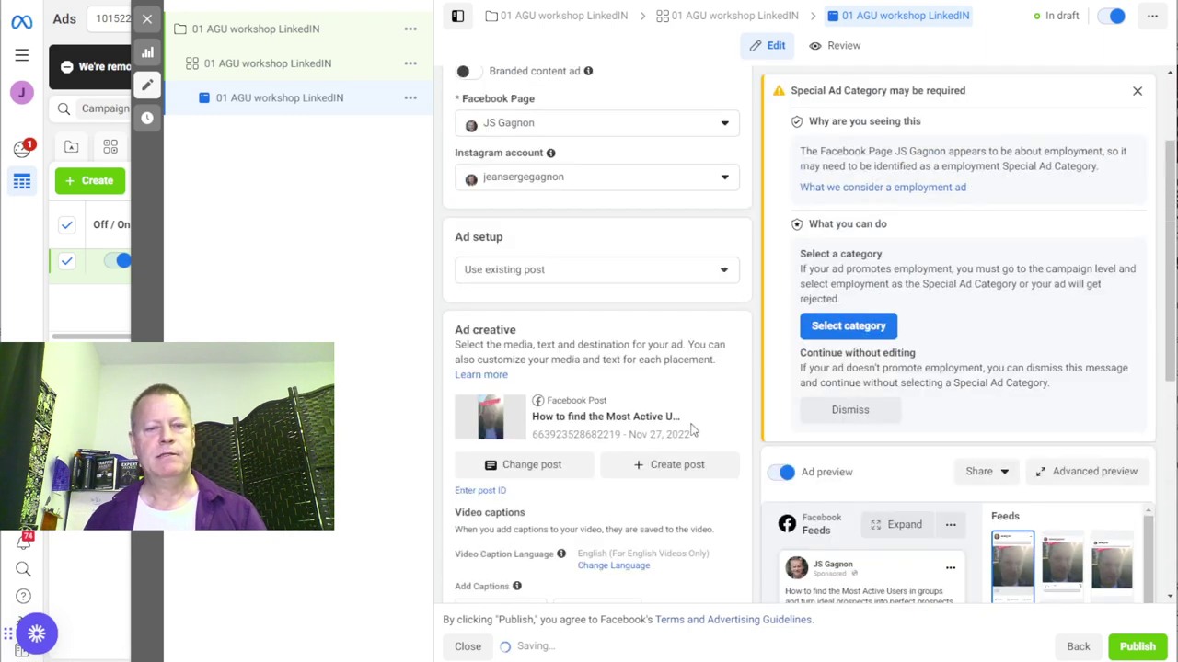
scroll(681, 428, "down", 5)
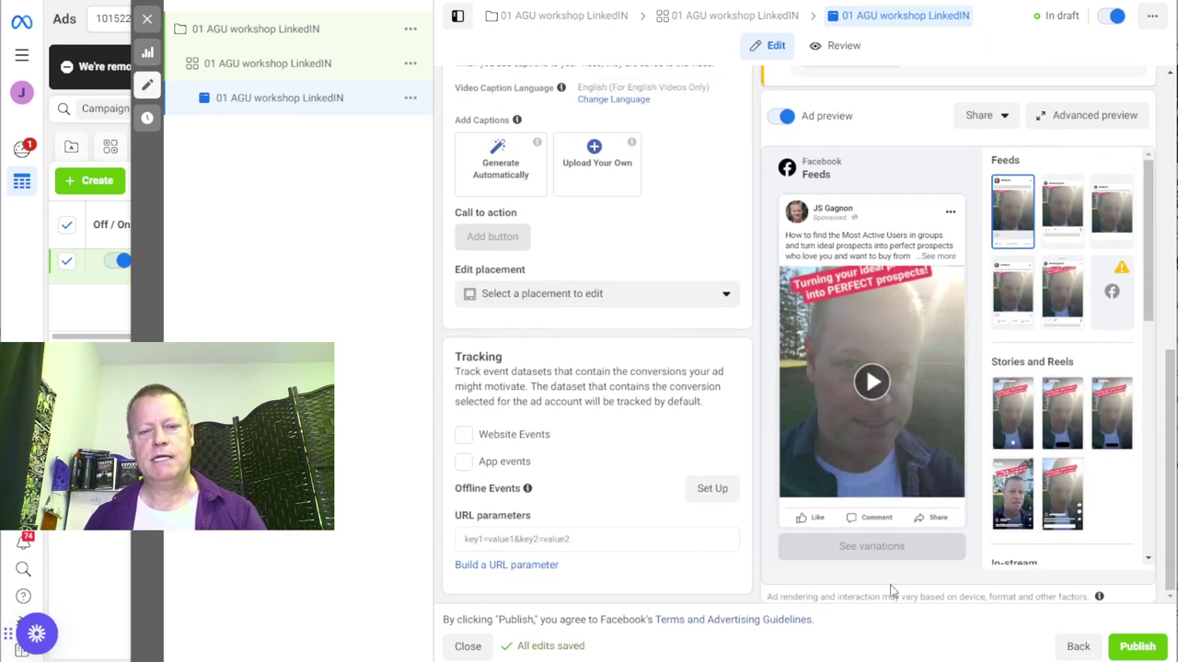
left_click(1138, 647)
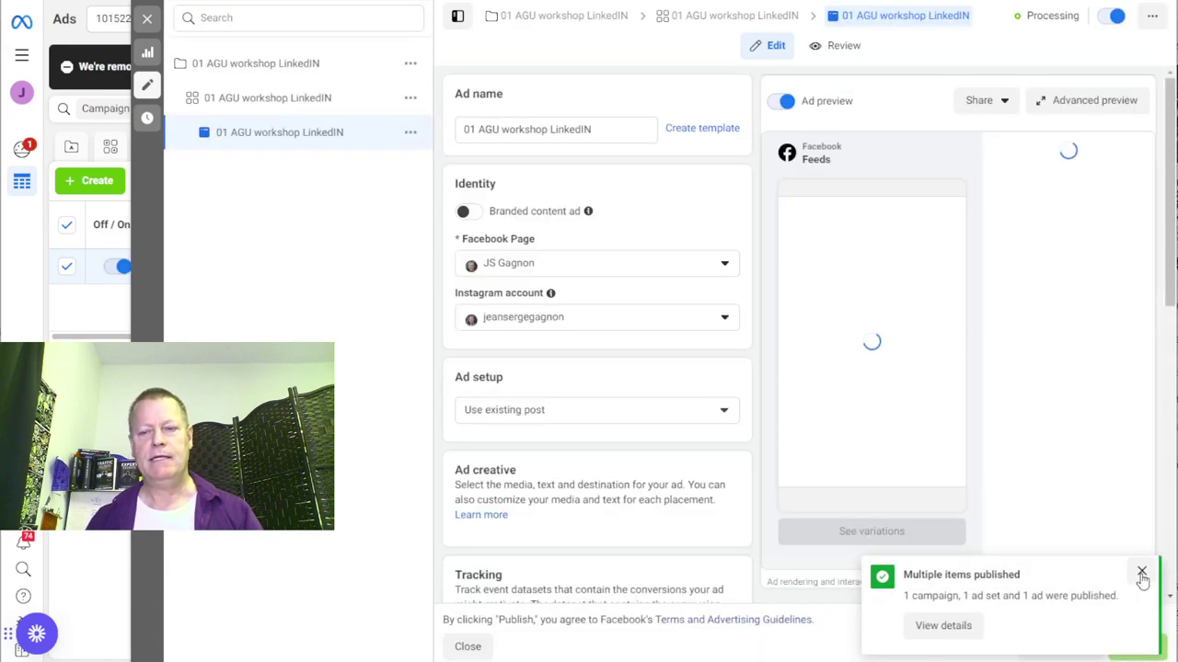
left_click(1141, 574)
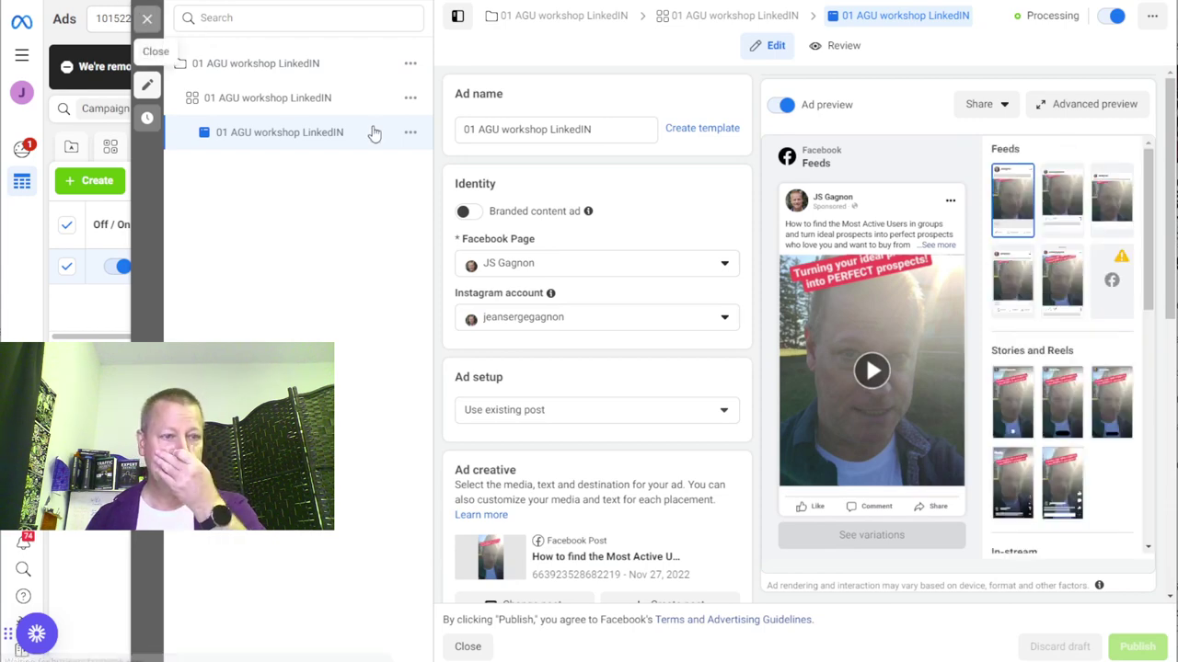
left_click(145, 20)
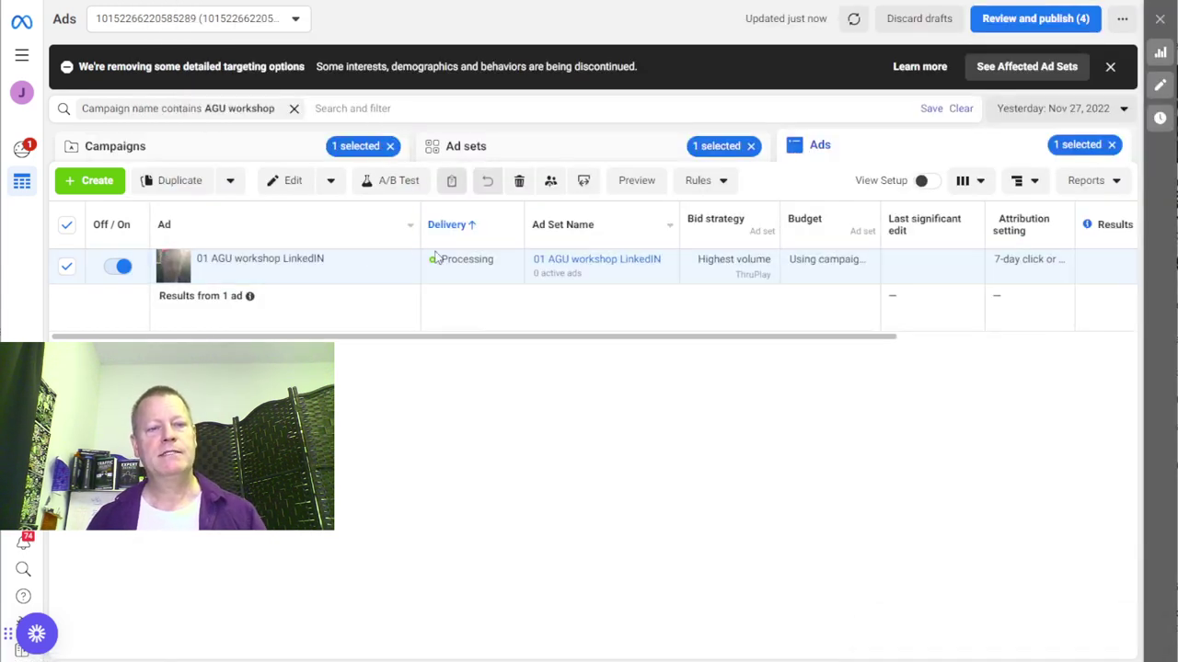
Step: Create a new auction campaign with the Engagement objective
mouse_move(466, 261)
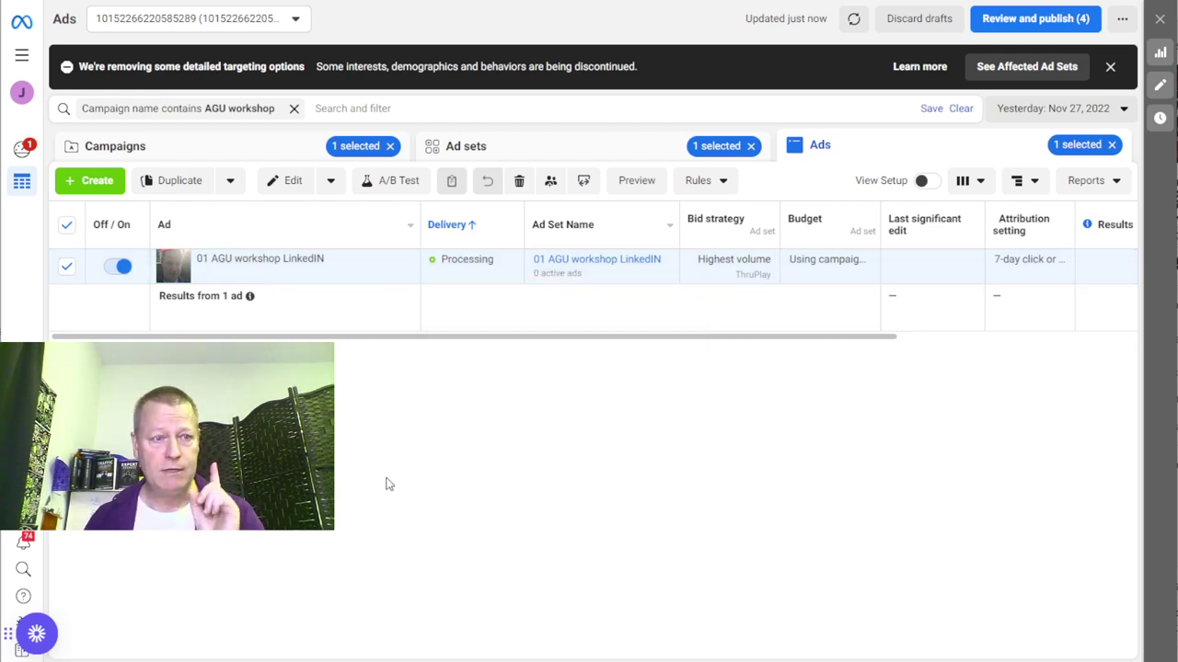
left_click(97, 181)
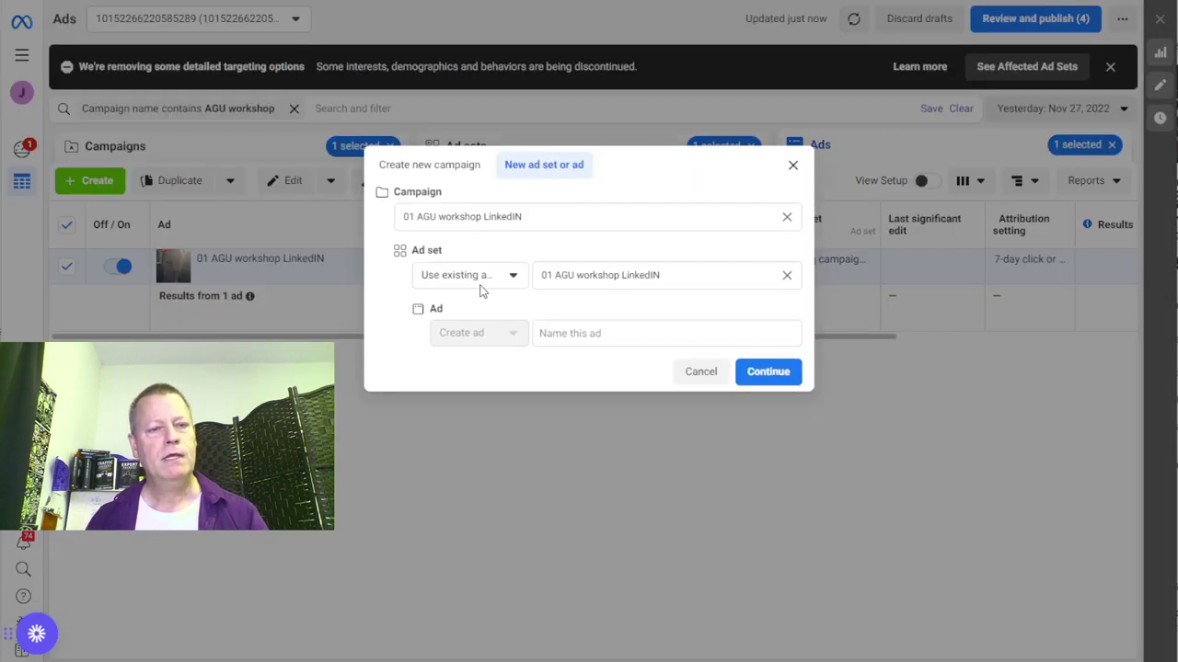
left_click(442, 167)
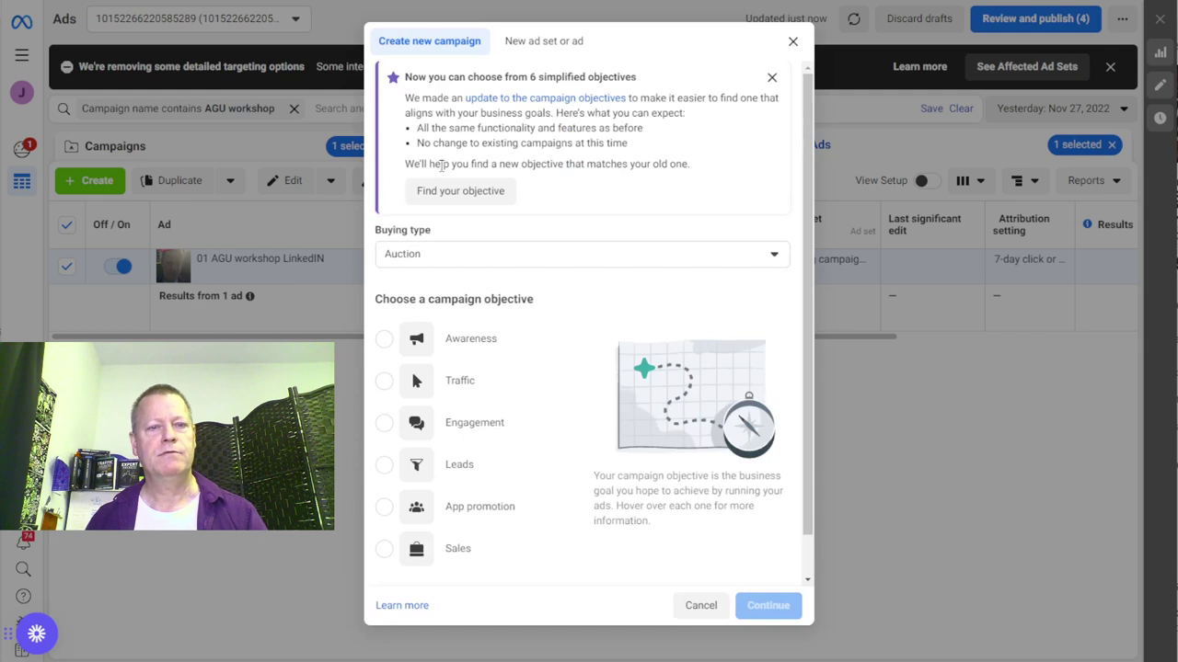
left_click(385, 423)
left_click(768, 605)
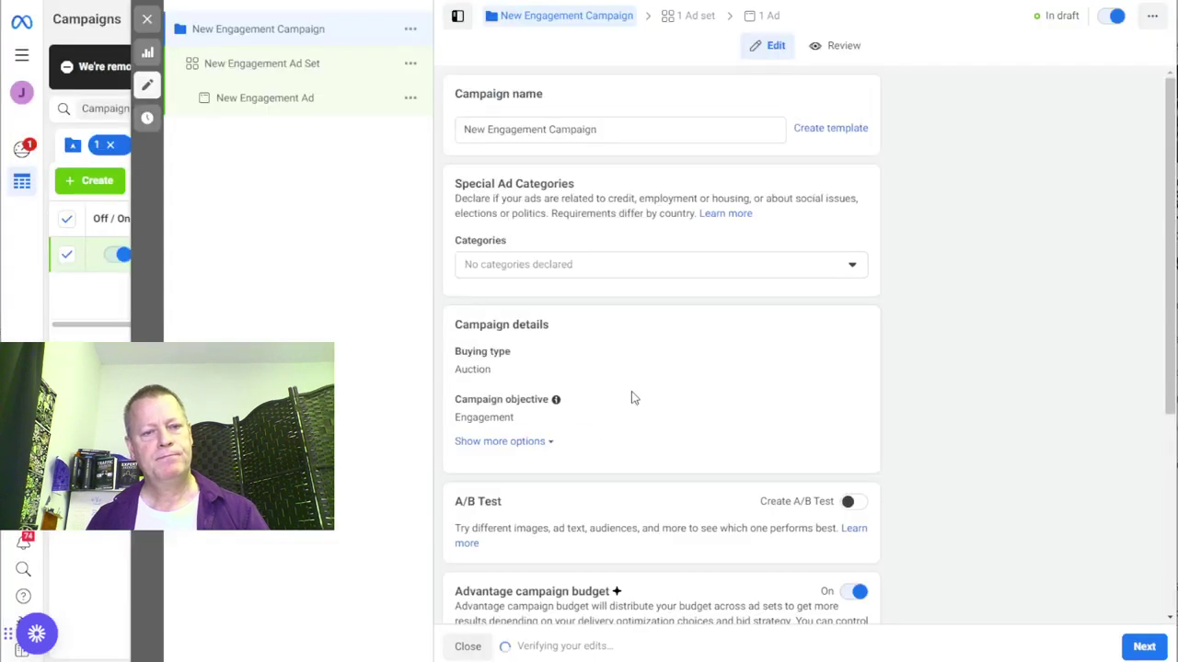
Step: Name the new campaign 02 AGU workshop saw 01+ and copy that name for reuse
left_click(767, 129)
left_click_drag(767, 129, 453, 137)
type("01 AGU workshop LinkedIN")
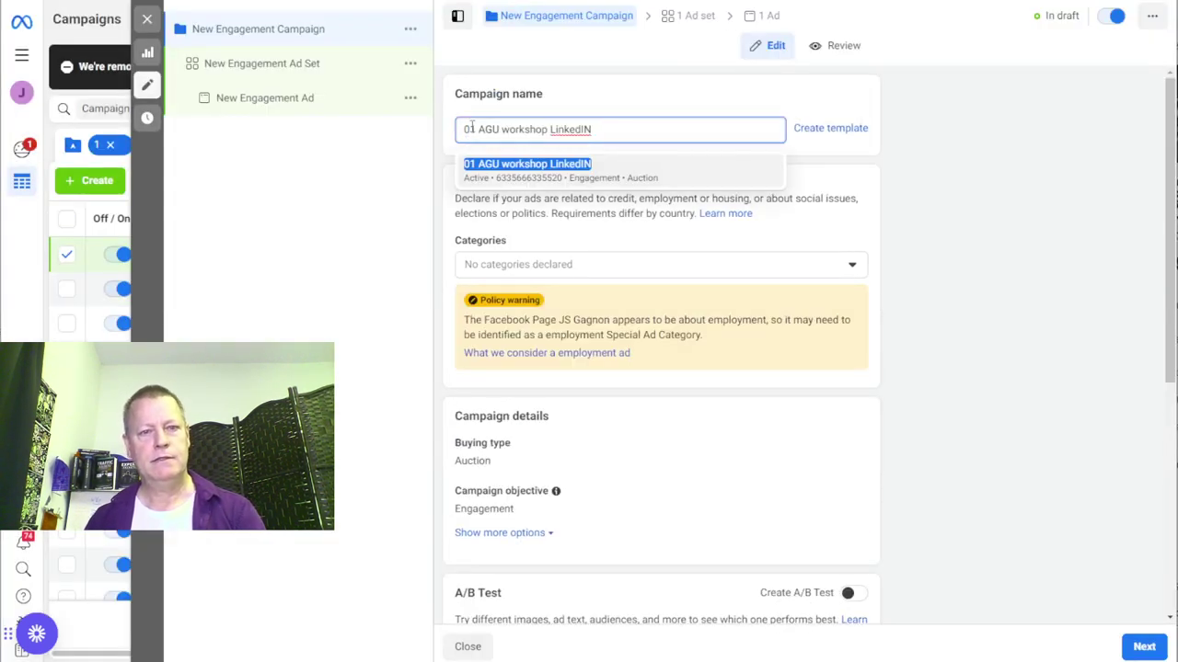
key("Home")
key("Right")
key("Right")
key("BackSpace")
type("2")
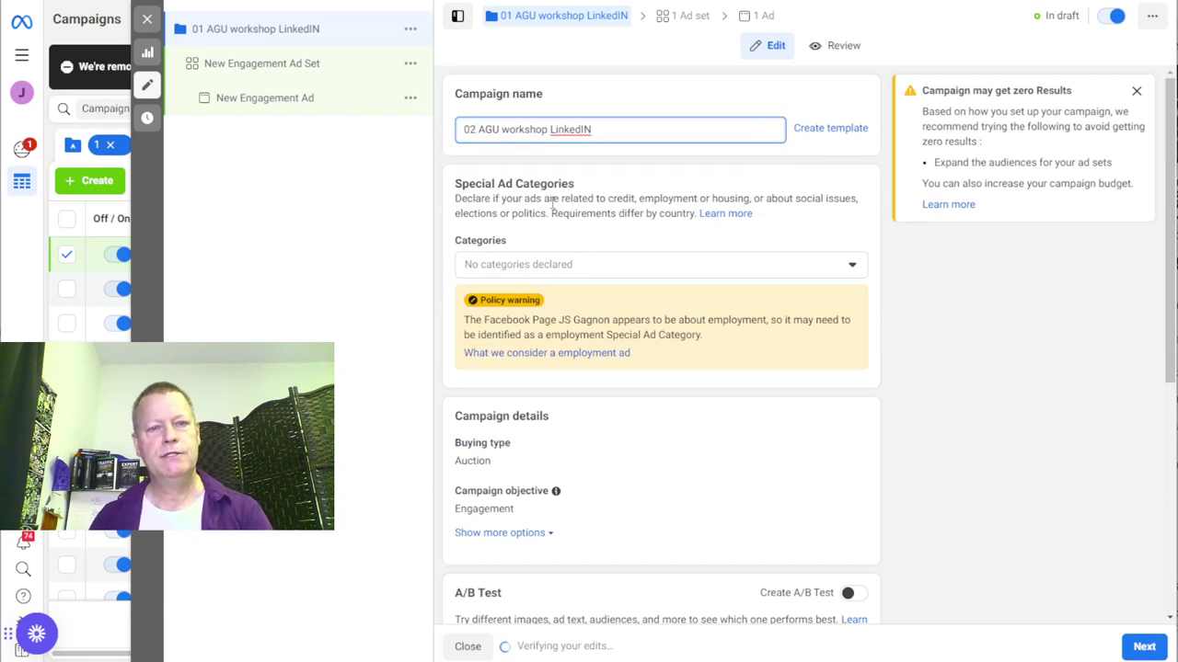
double_click(567, 130)
type("saw 01")
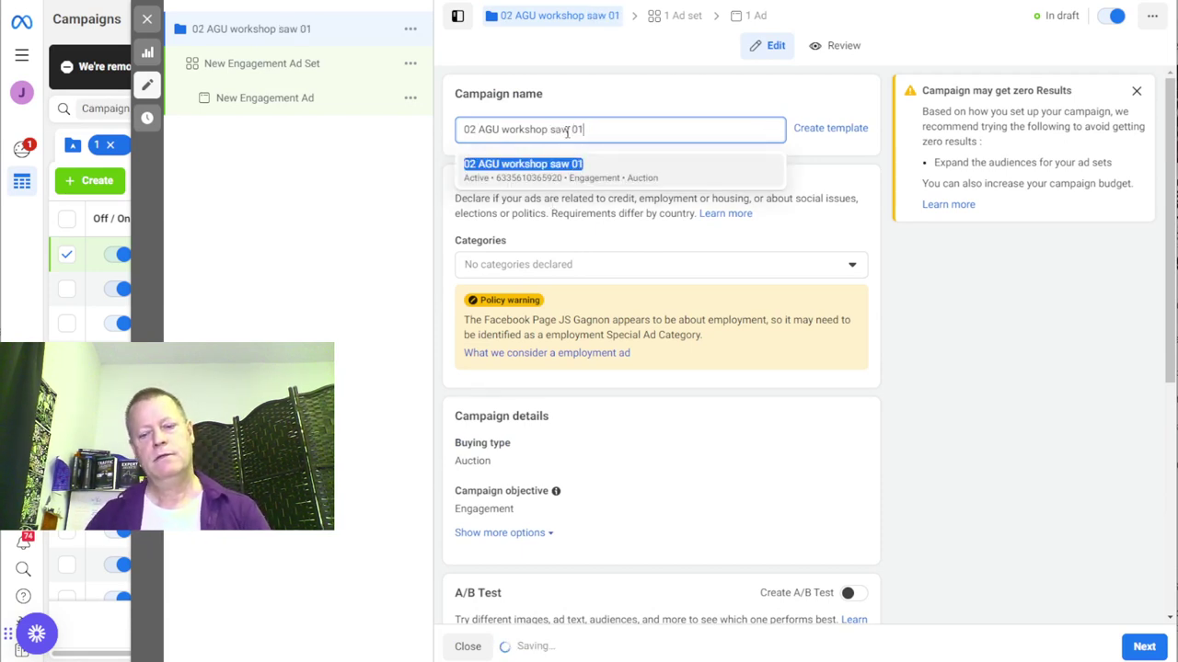
type("+")
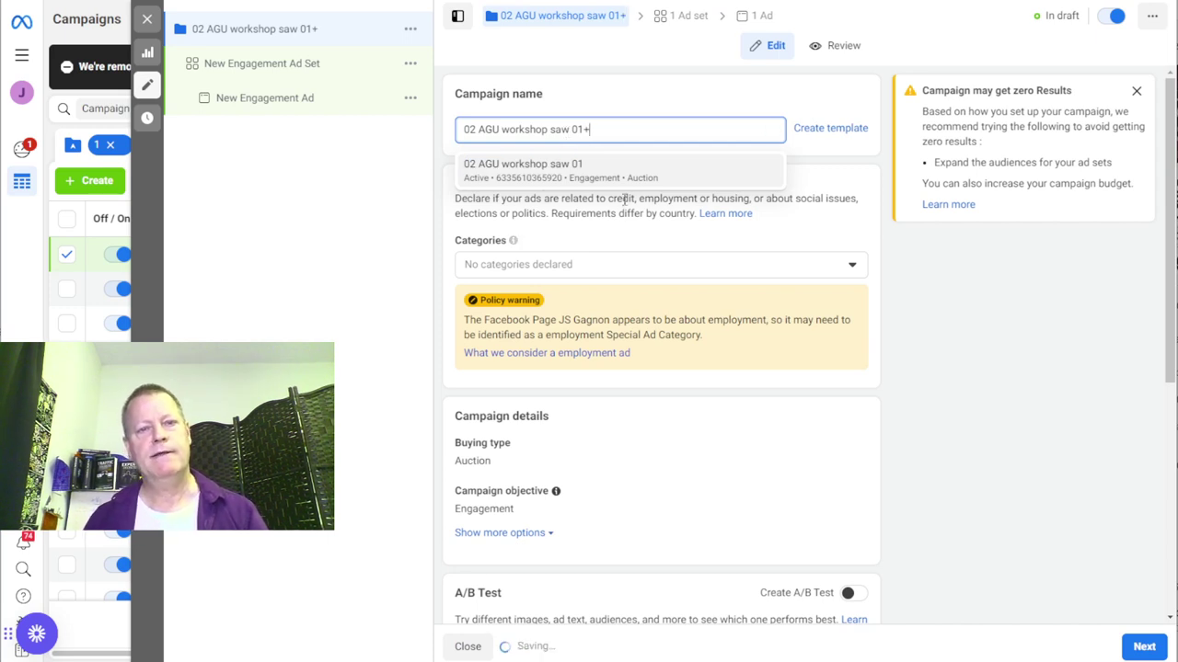
left_click(716, 101)
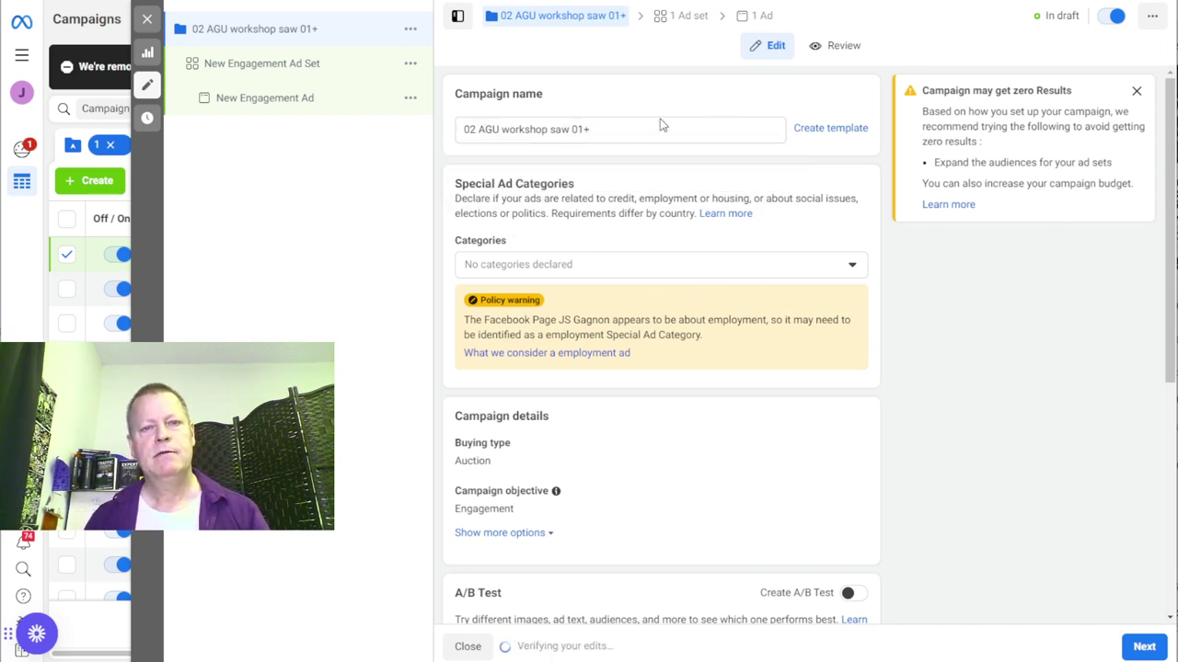
left_click_drag(622, 131, 450, 129)
key("ctrl+c")
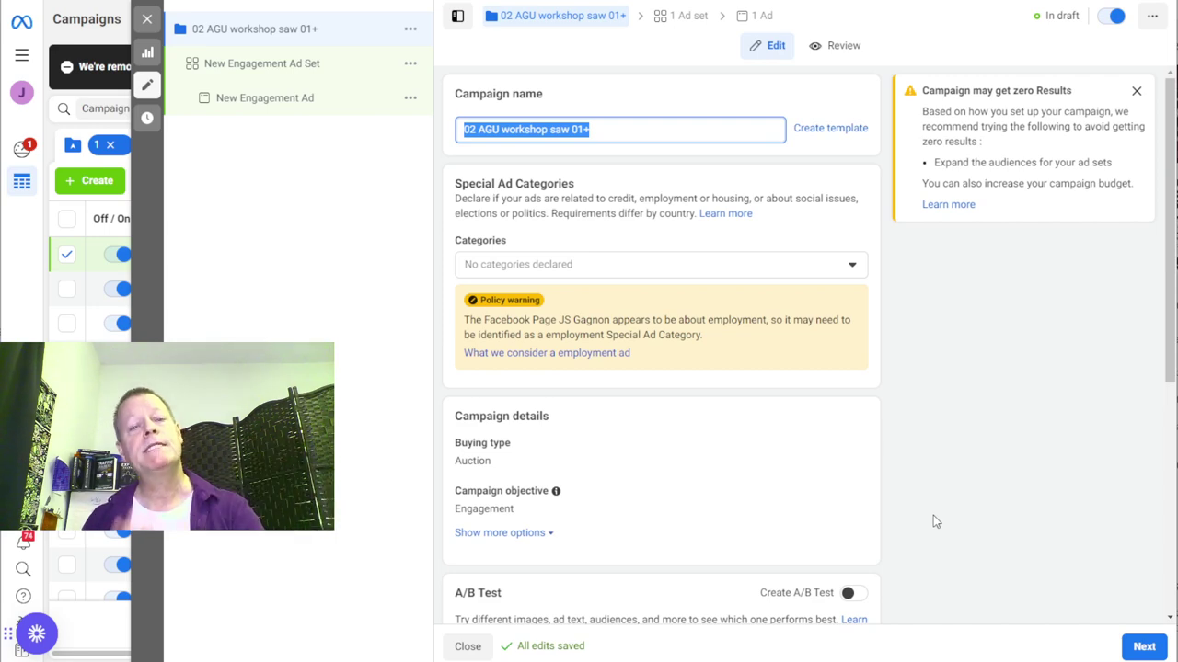
Step: Set the campaign's daily budget to 1.35 CAD
scroll(749, 488, "down", 4)
left_click(740, 416)
type("1.35")
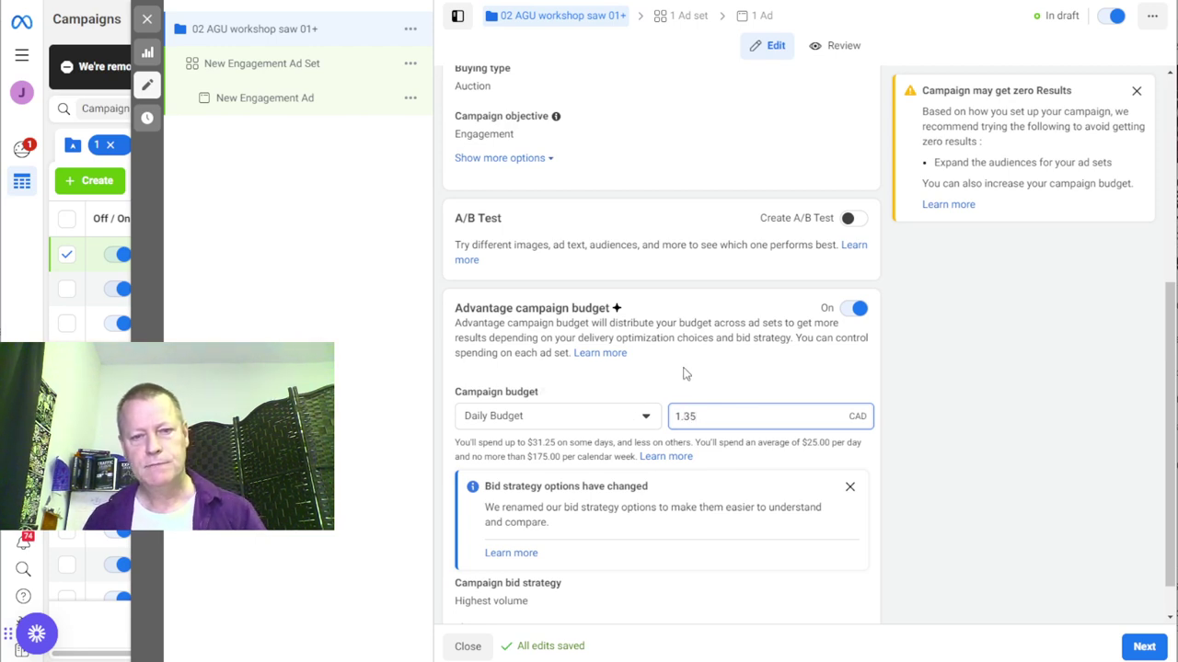
left_click(788, 526)
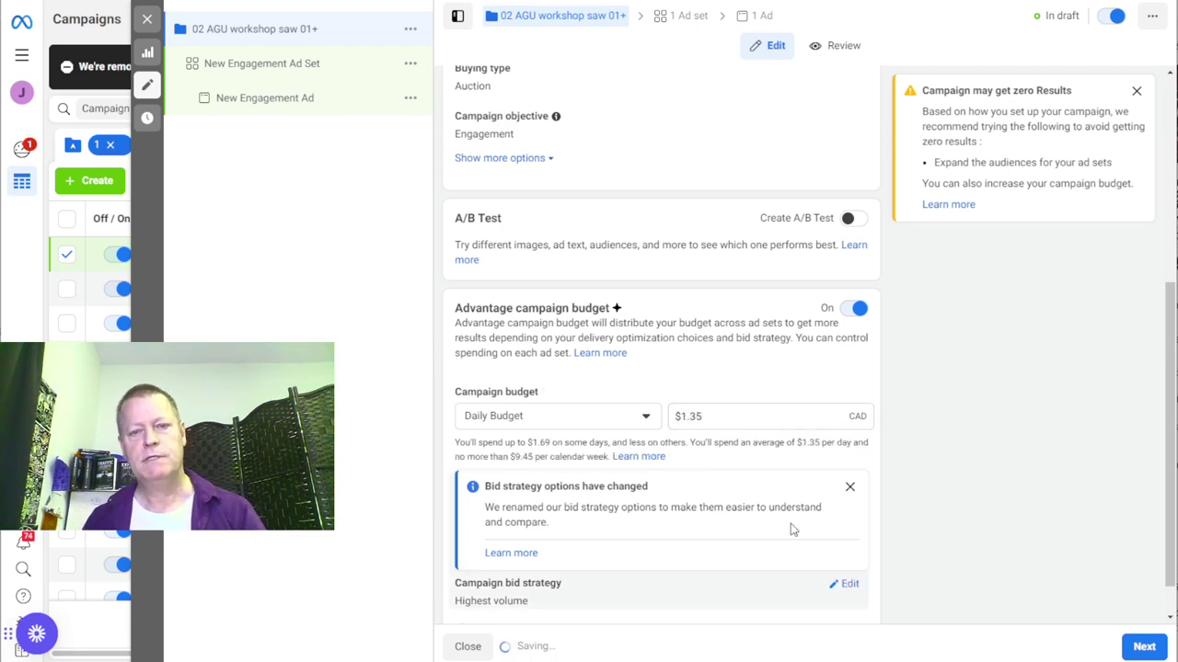
scroll(722, 501, "down", 2)
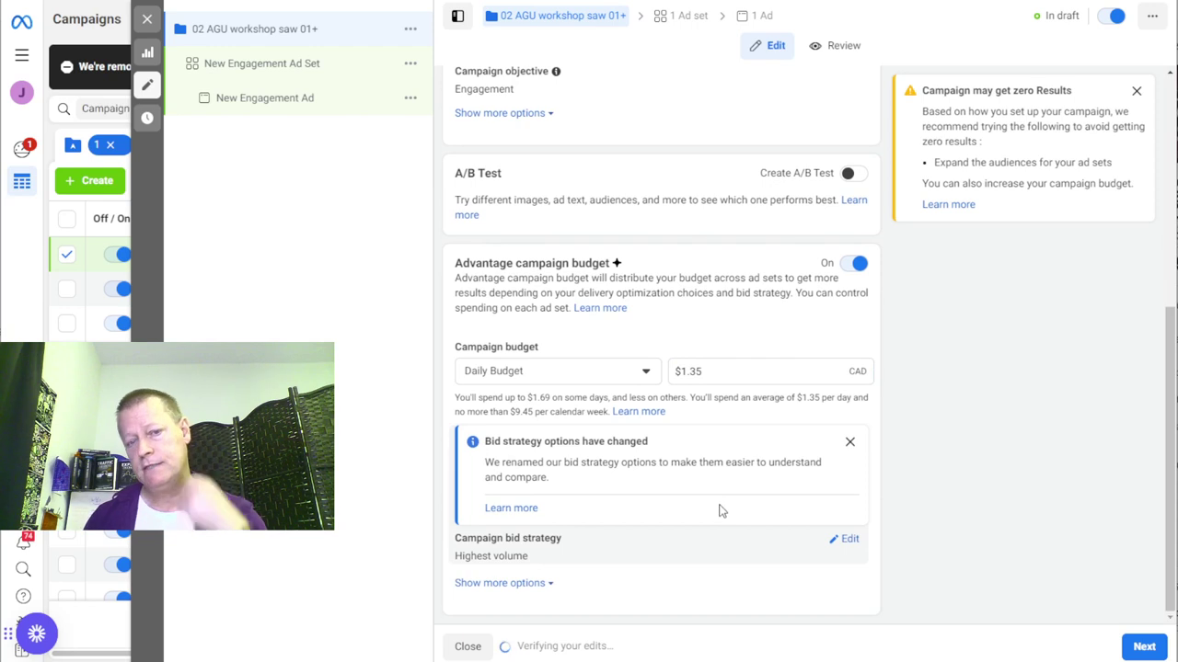
Step: Set the new ad set's conversion location to On your ad and rename the ad set as 02 AGU workshop saw 01+
left_click(1141, 647)
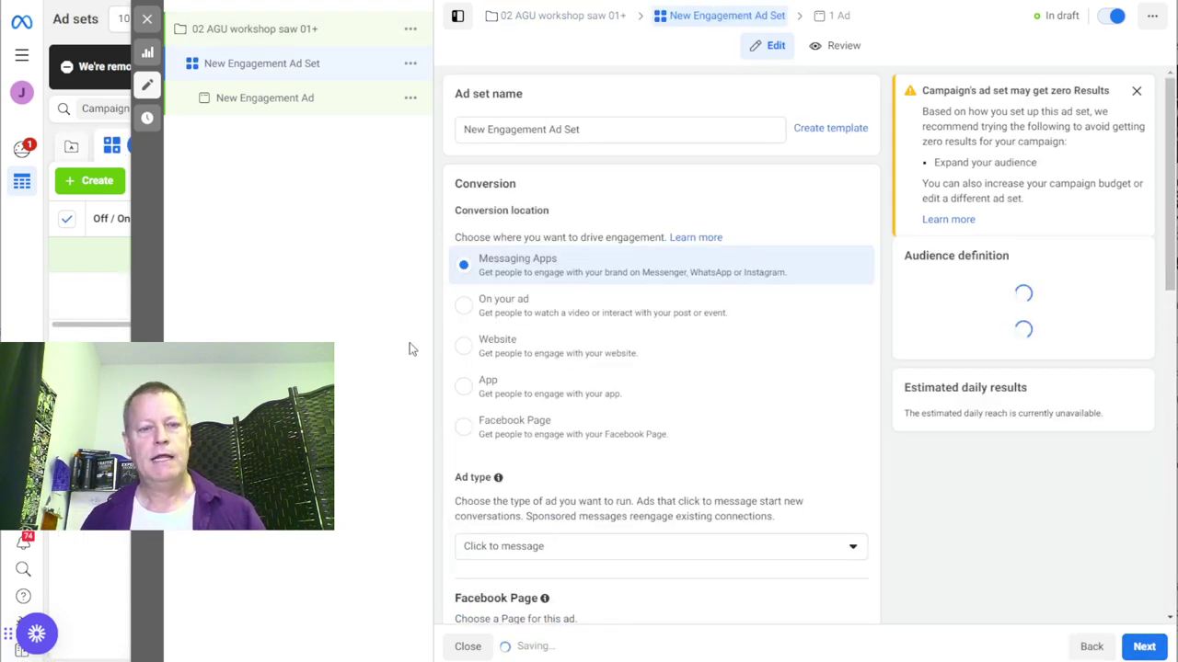
left_click(464, 307)
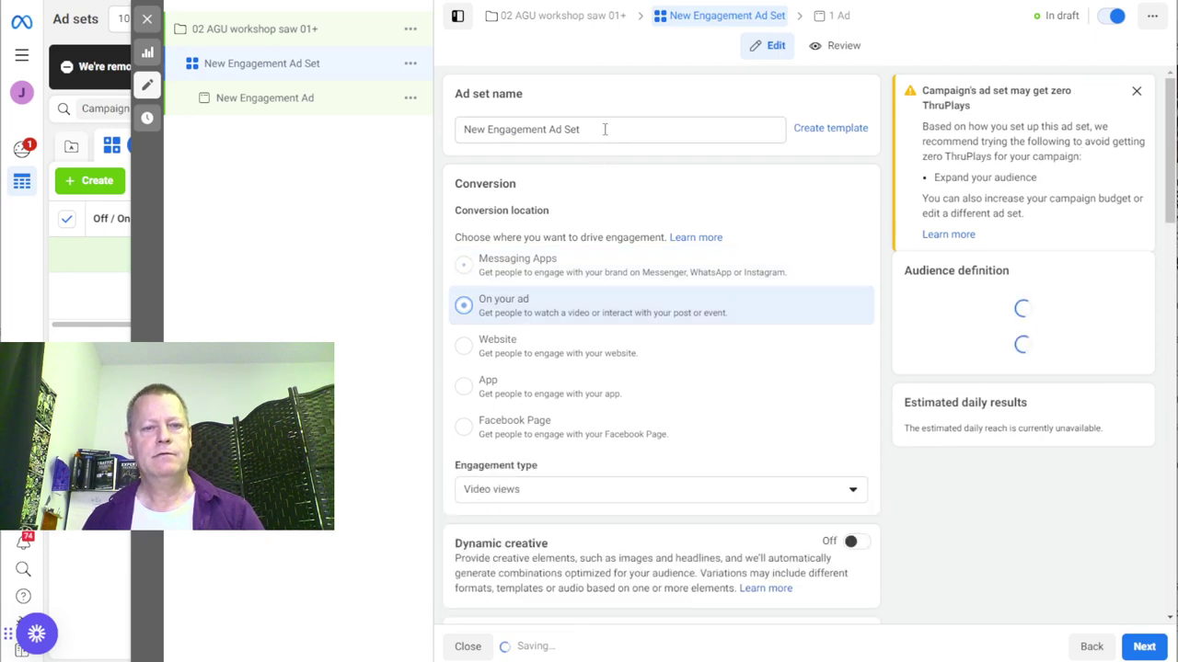
left_click_drag(604, 129, 457, 126)
key("ctrl+v")
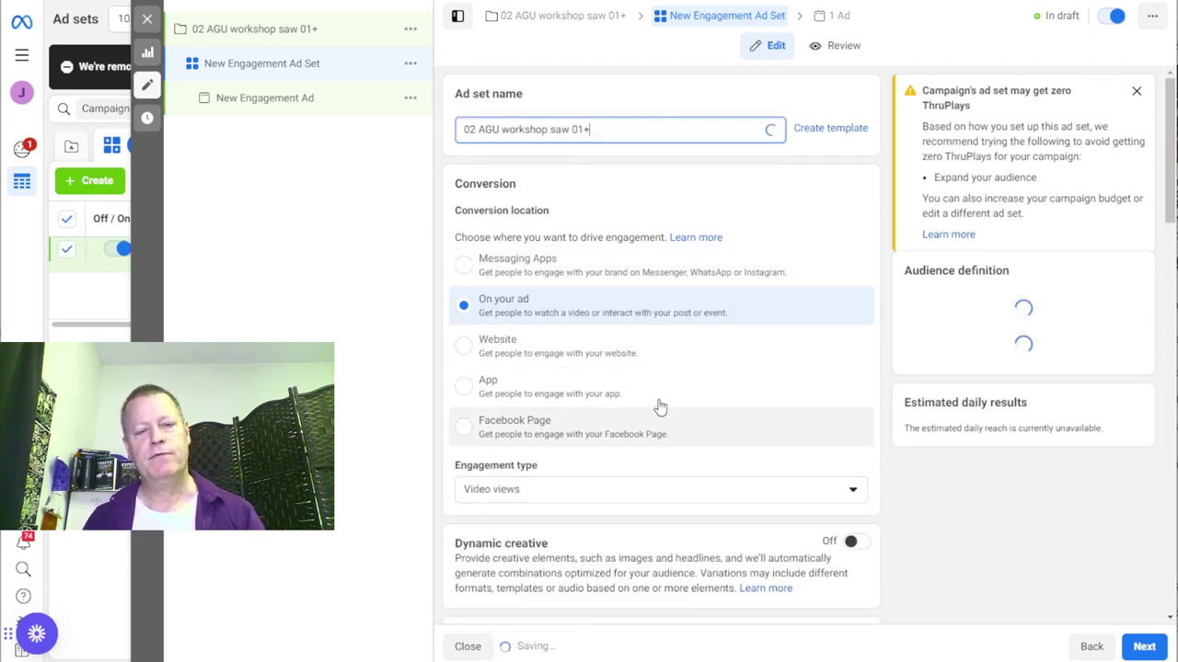
scroll(660, 406, "down", 10)
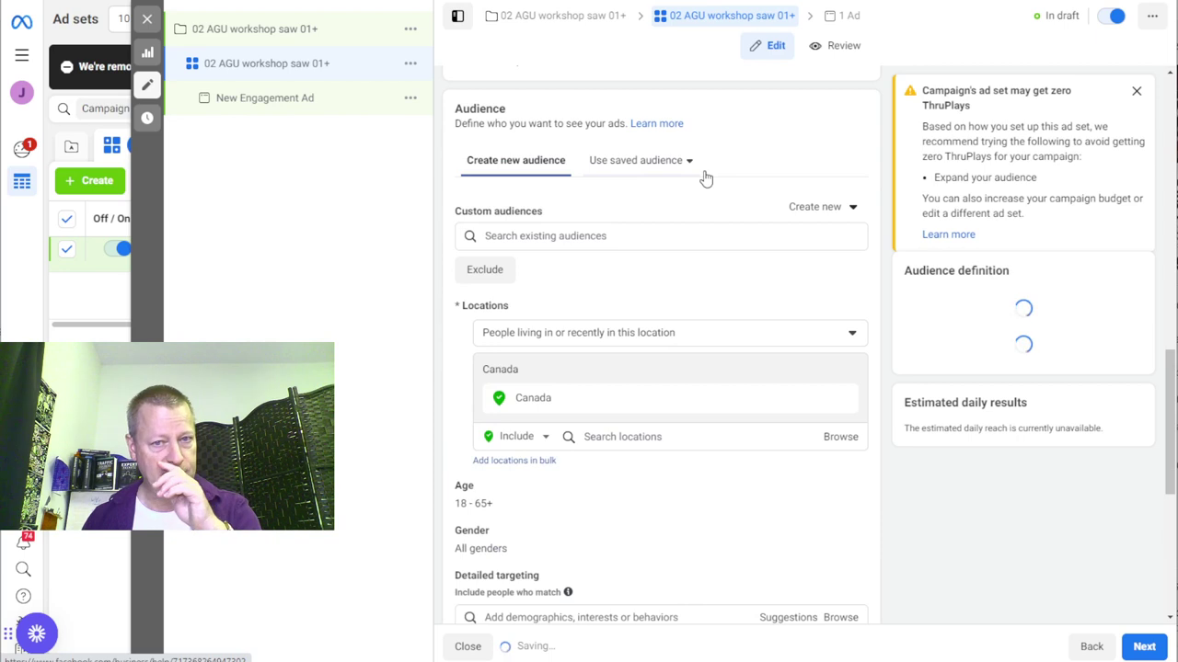
Step: Target the existing custom audience AGU workshop 1 in the ad set and remove Canada from its locations
left_click(516, 236)
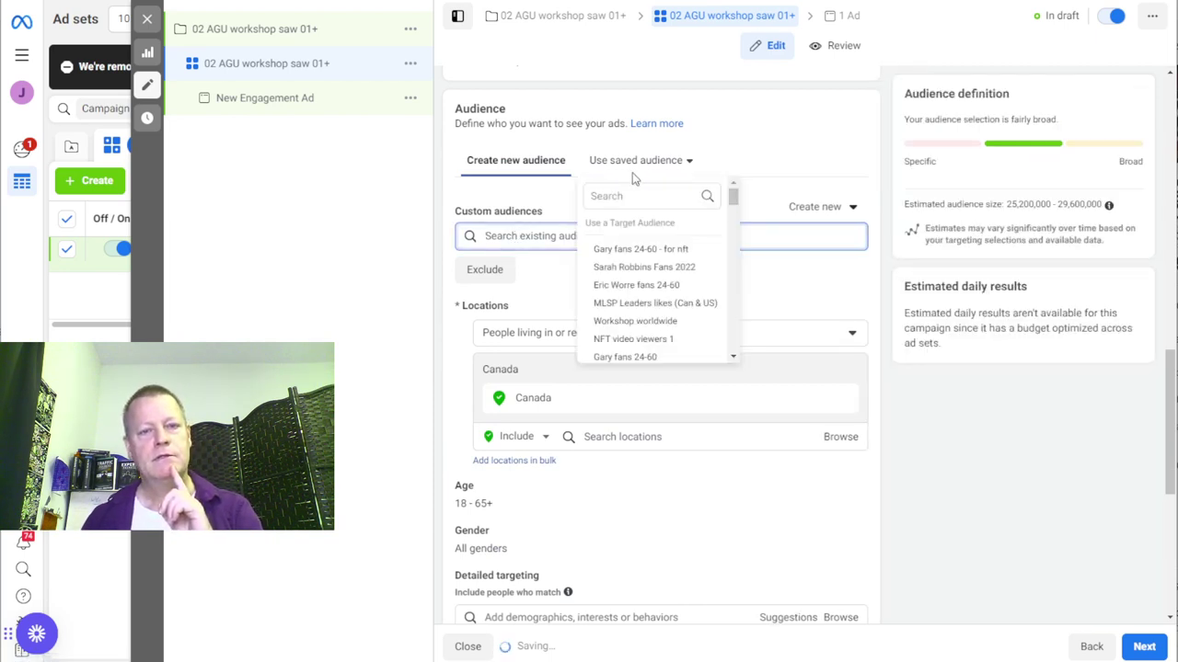
left_click(509, 232)
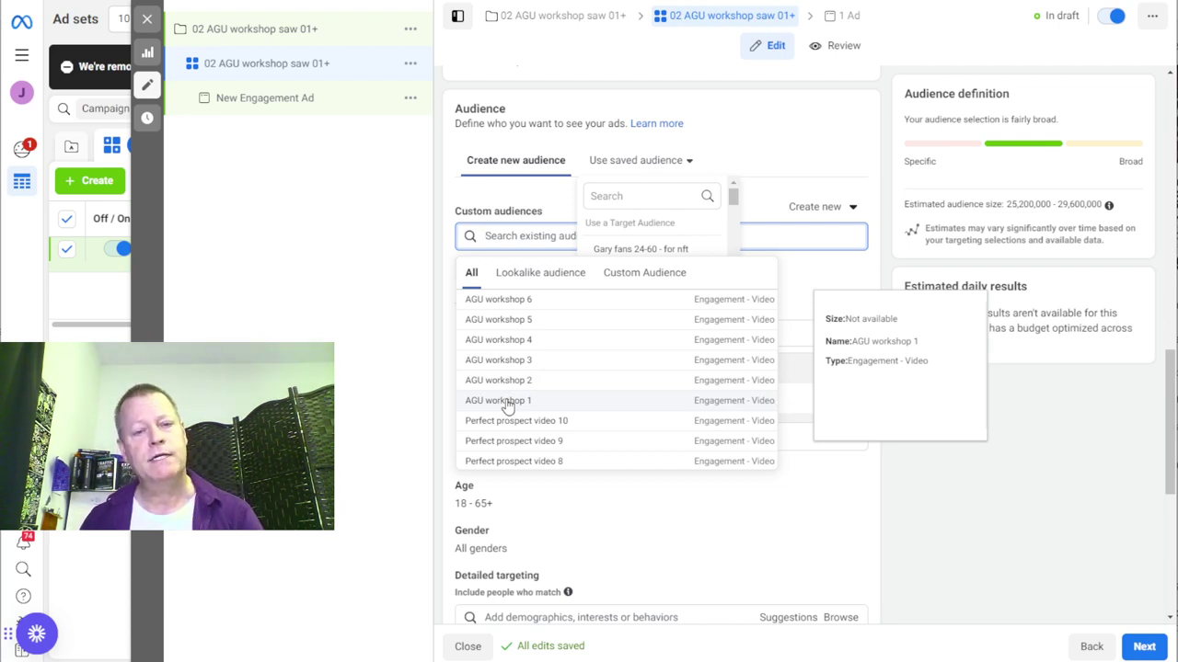
left_click(507, 402)
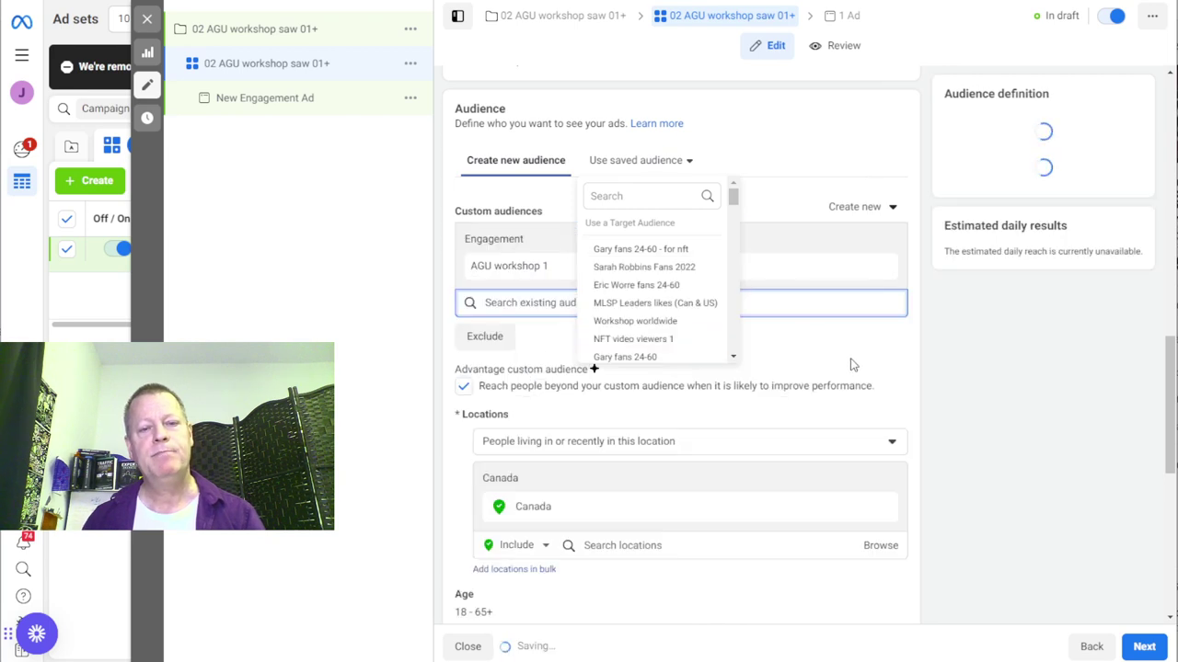
left_click(856, 527)
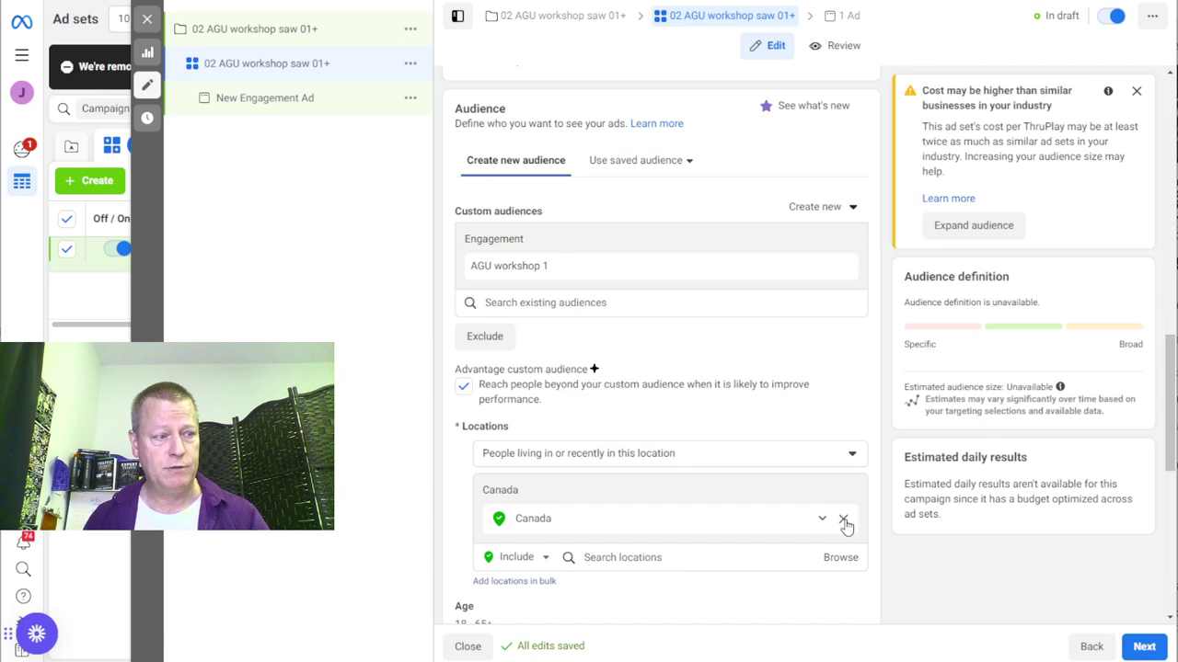
left_click(843, 521)
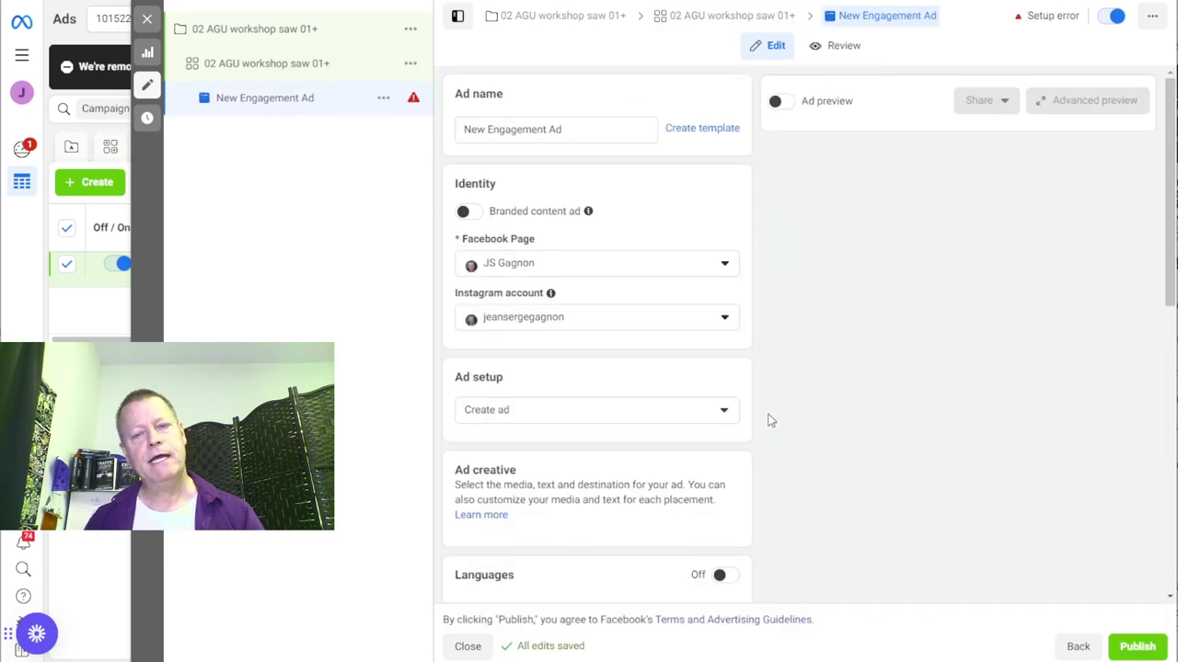
Step: Rename the ad as 02 AGU workshop saw 01+ and set its ad setup to Use existing post
left_click_drag(584, 126, 436, 129)
key("ctrl+v")
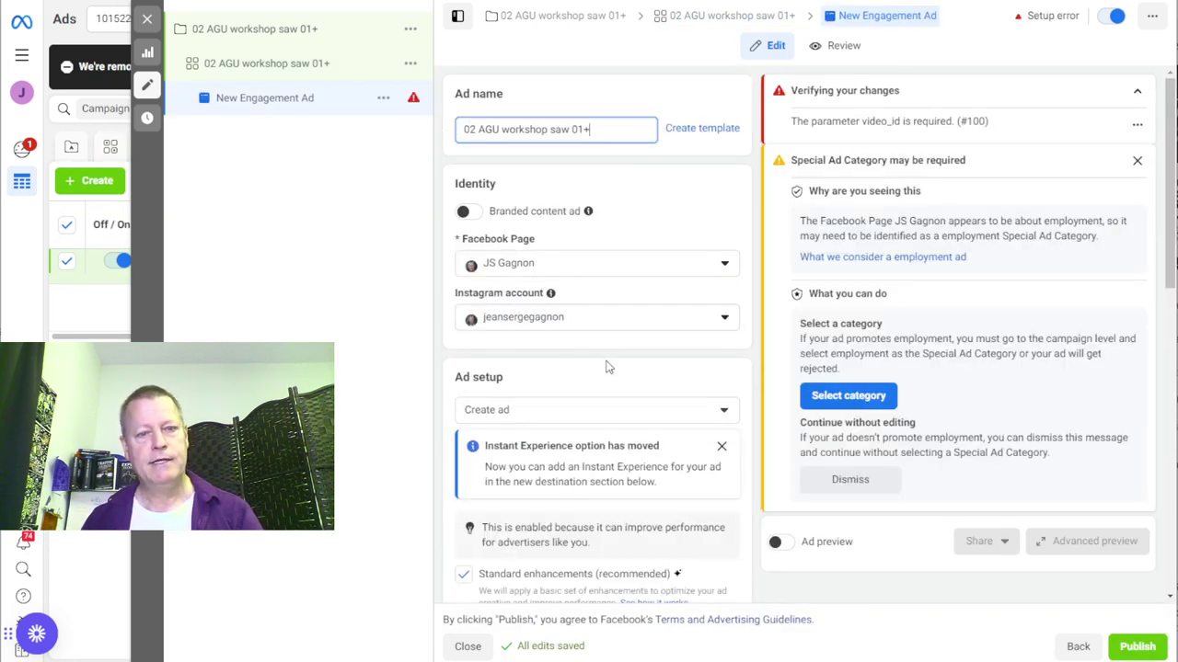
left_click(536, 413)
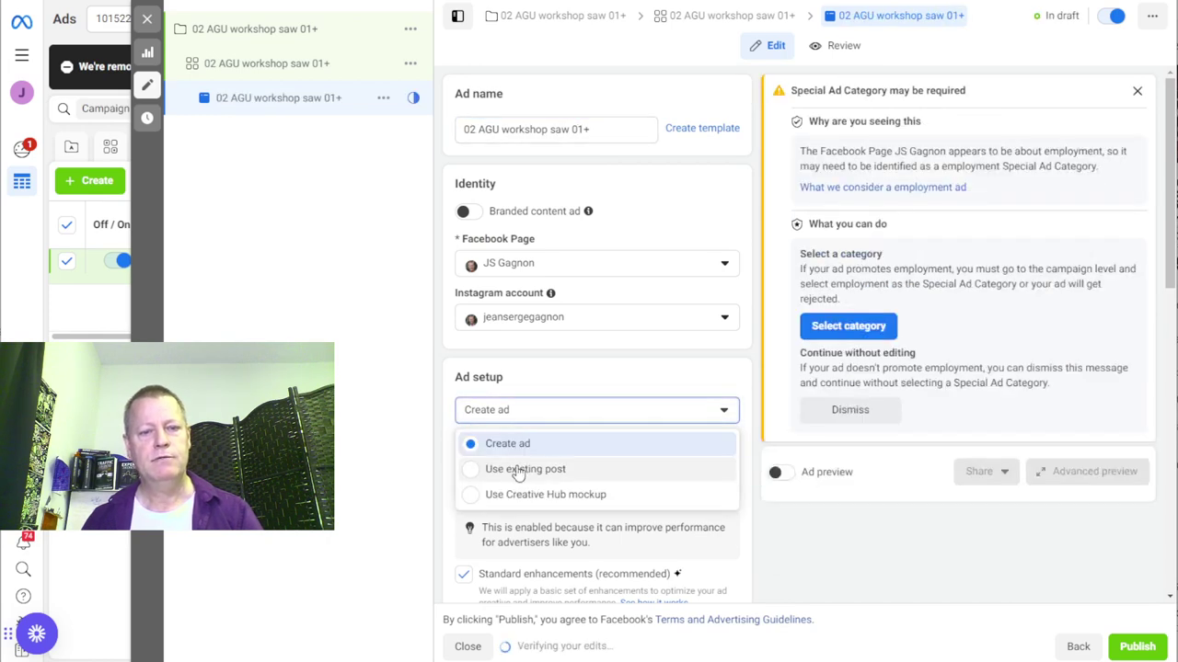
left_click(518, 472)
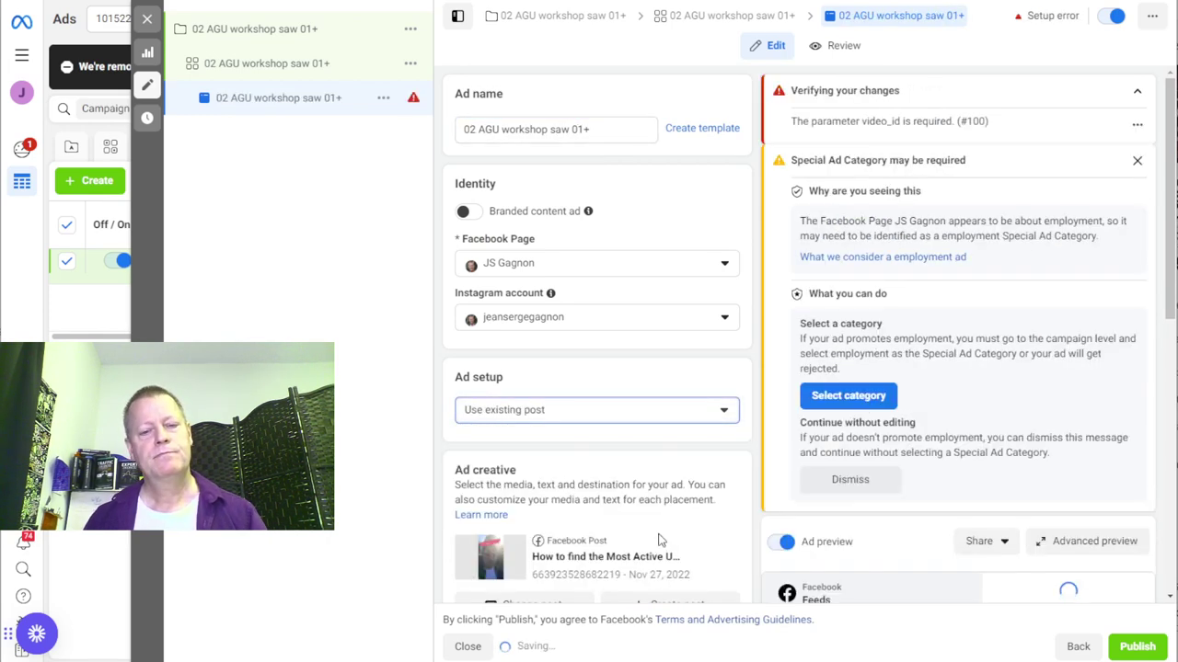
scroll(655, 532, "down", 2)
scroll(655, 532, "down", 1)
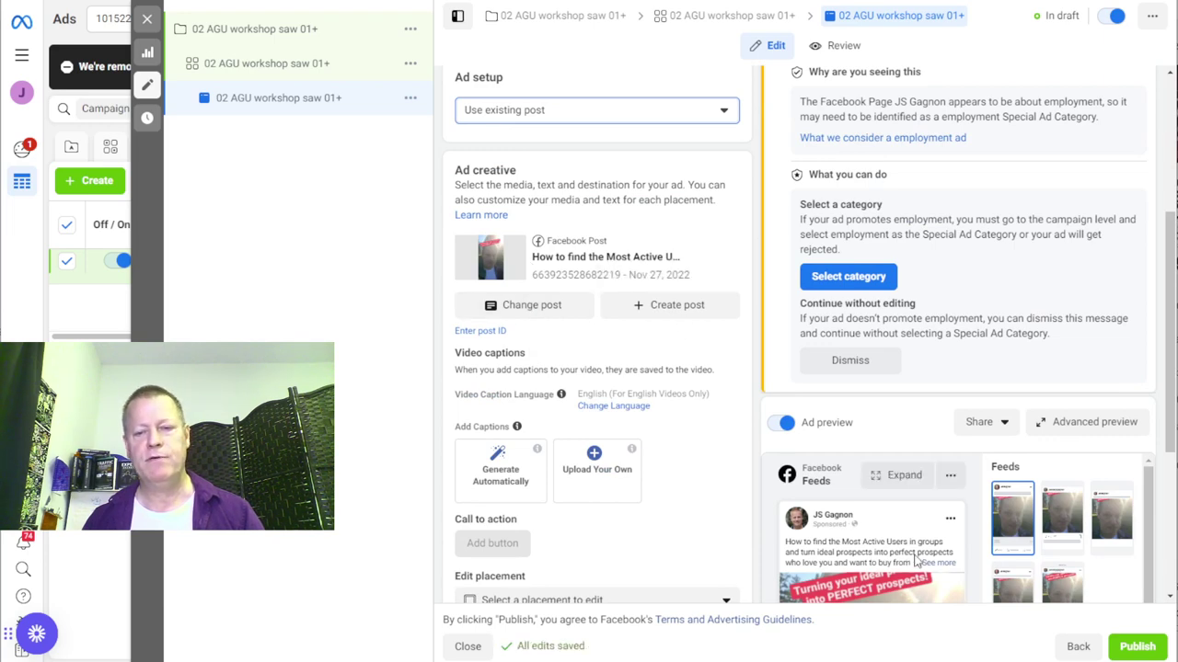
left_click(524, 308)
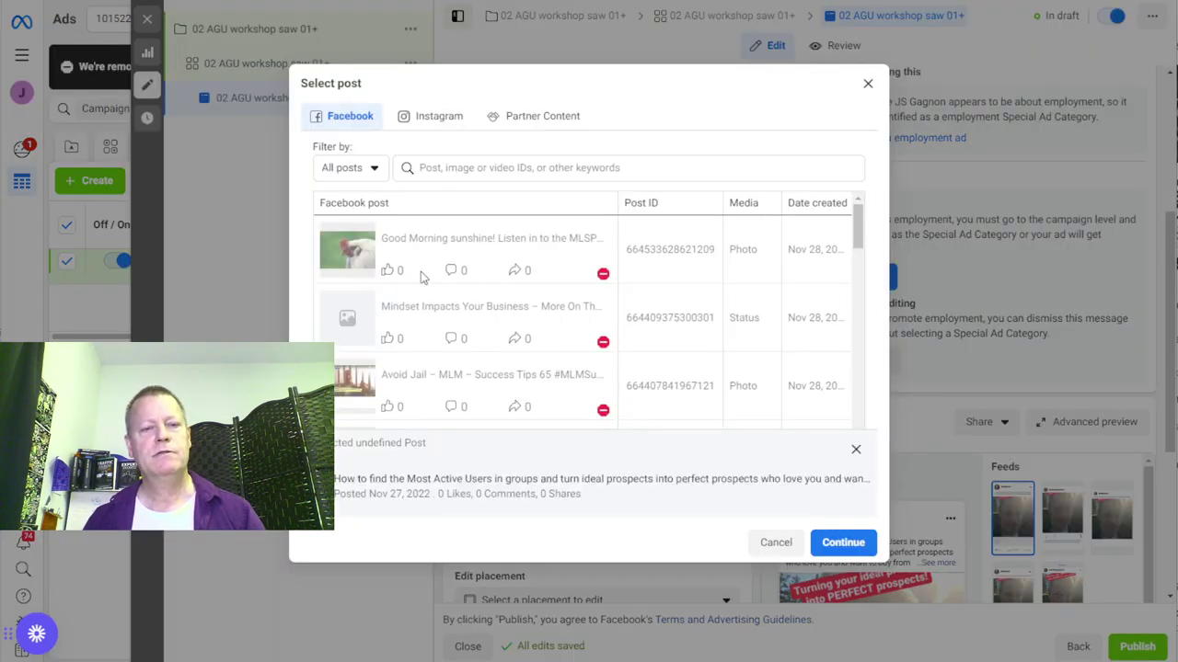
scroll(441, 357, "down", 8)
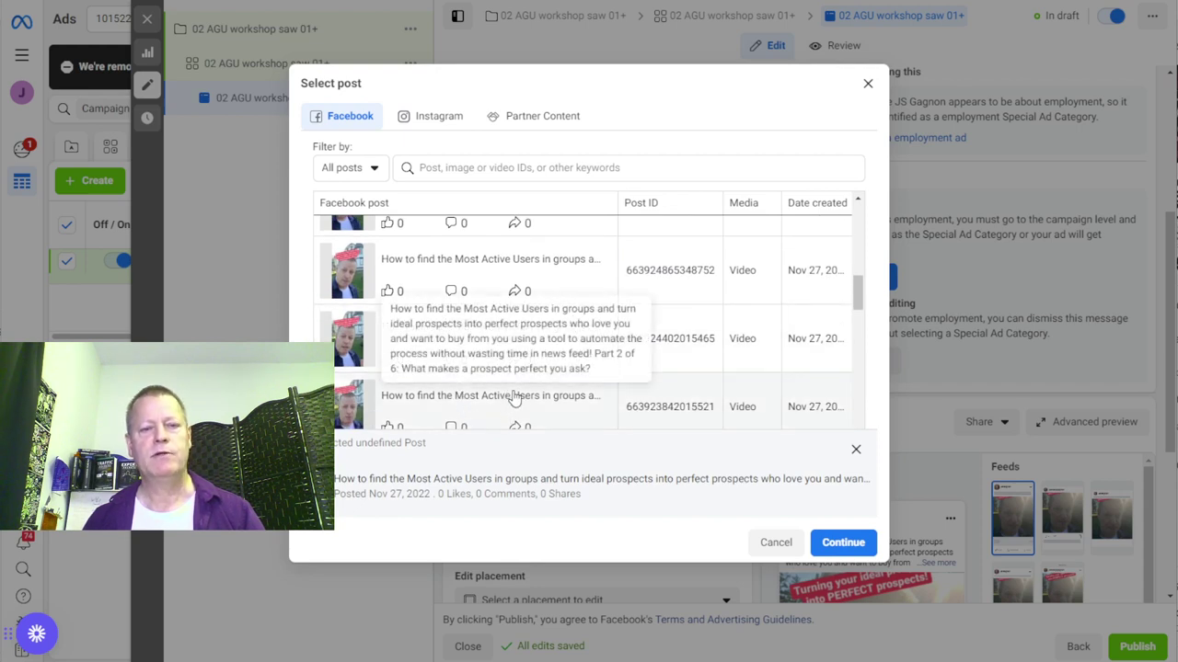
left_click(515, 397)
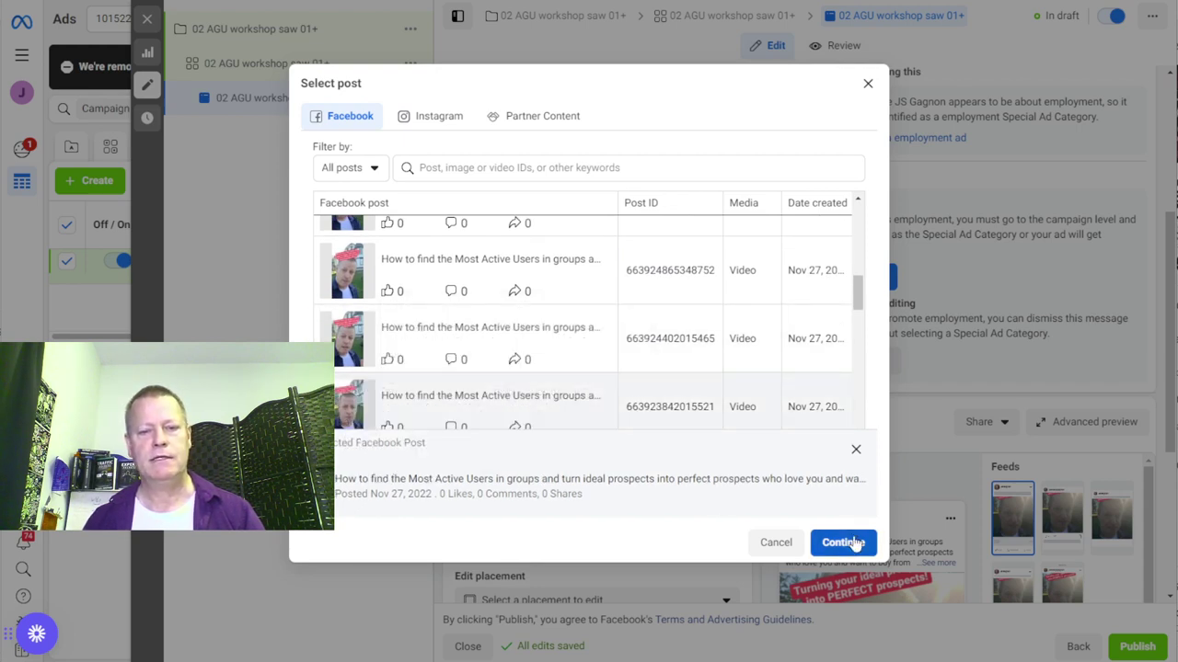
key("Return")
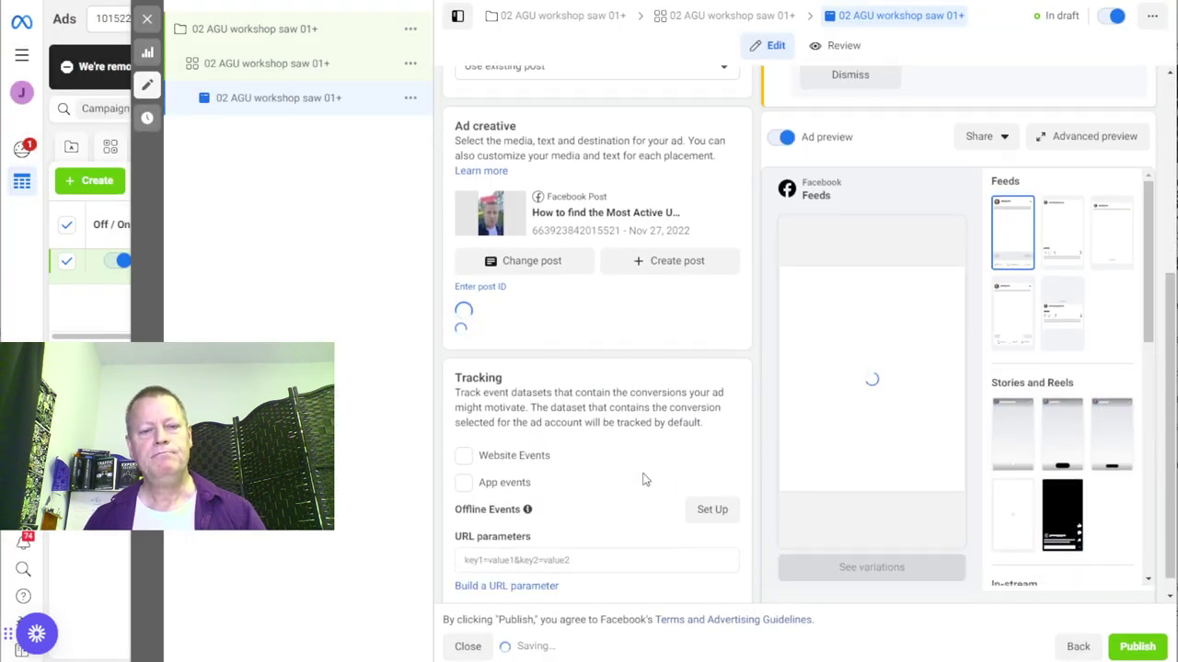
scroll(644, 479, "up", 4)
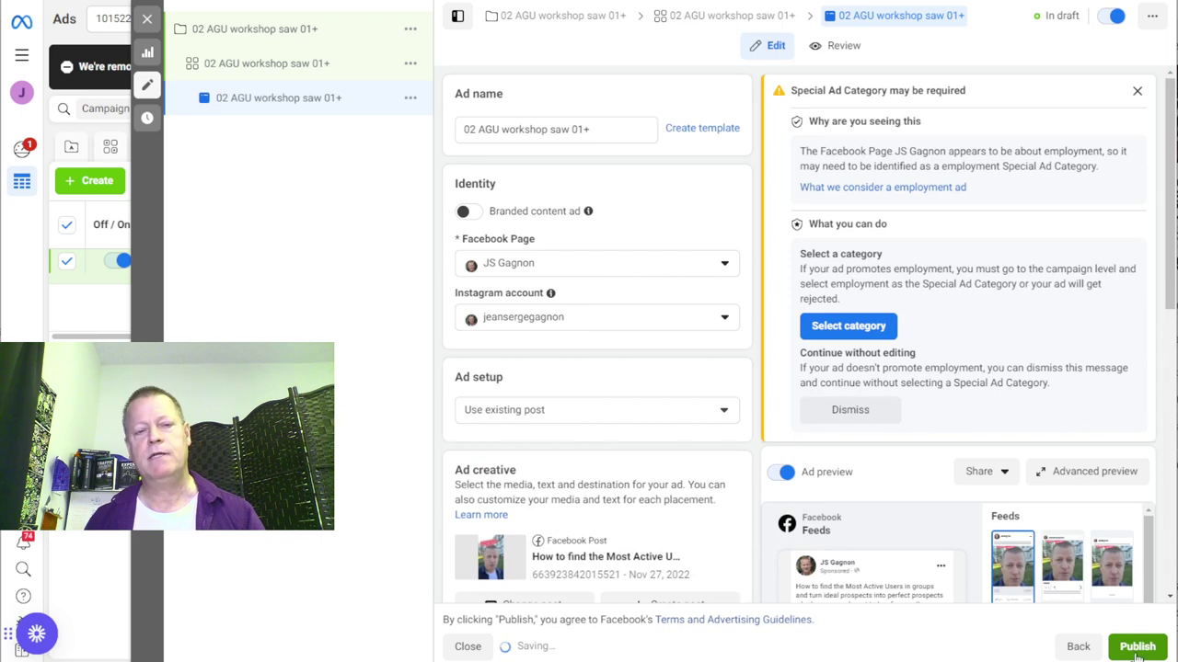
Step: Close the editor without publishing the draft items and delete the ad 02 AGU workshop saw 01+
mouse_move(916, 572)
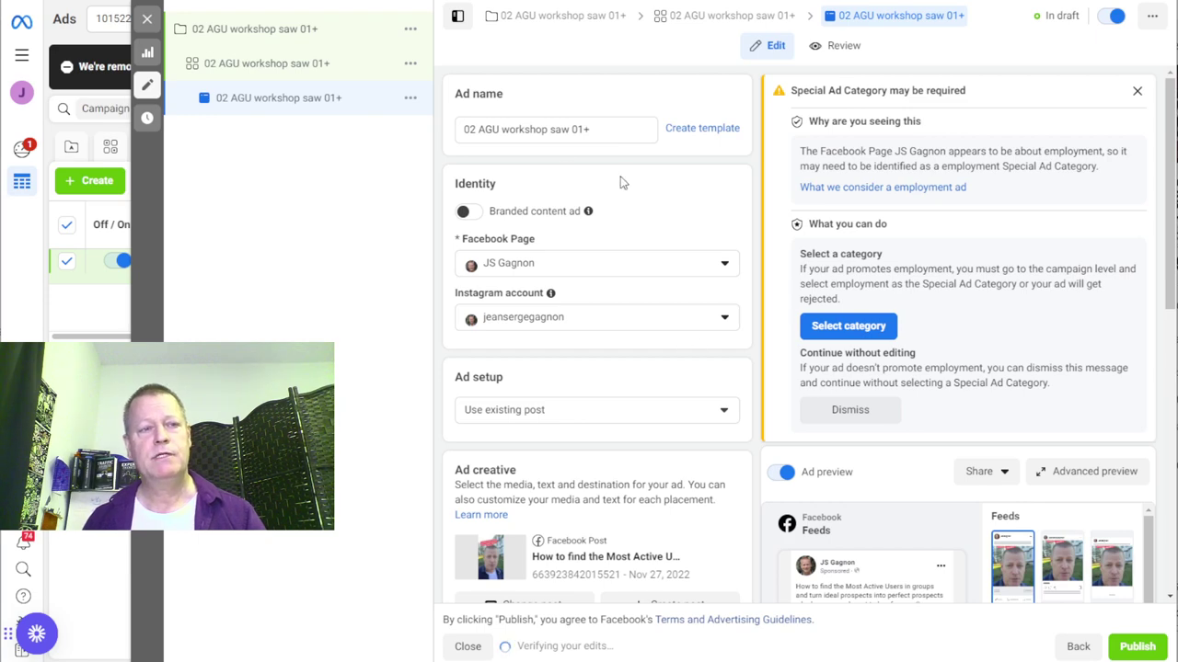
left_click(147, 18)
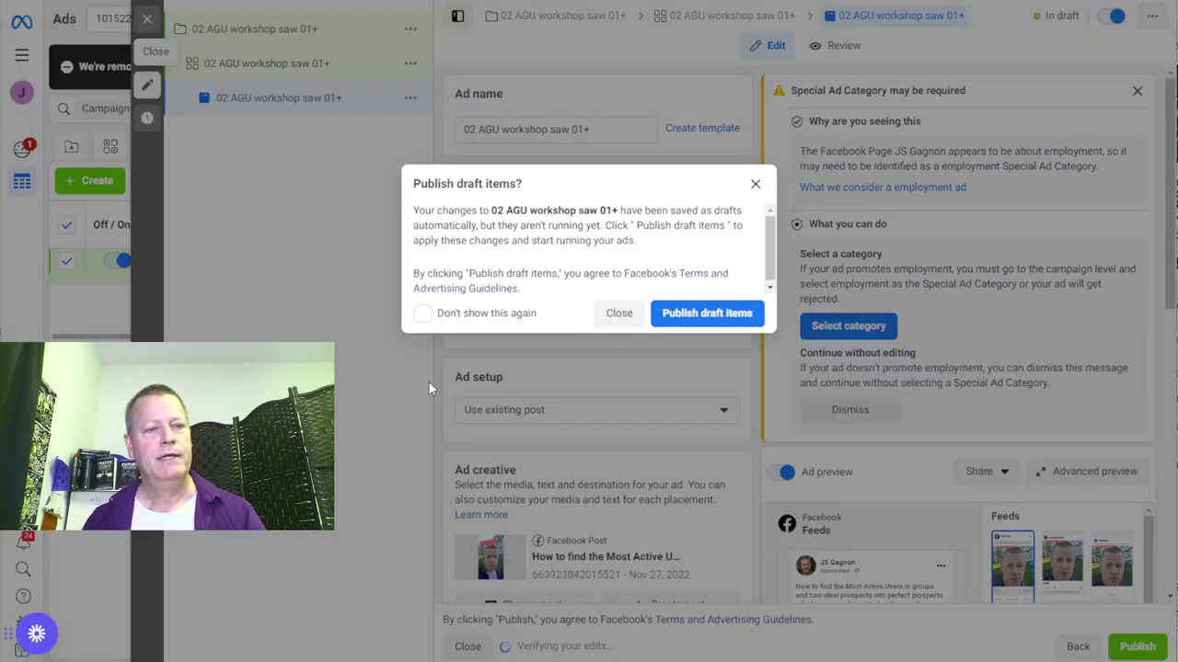
left_click(609, 312)
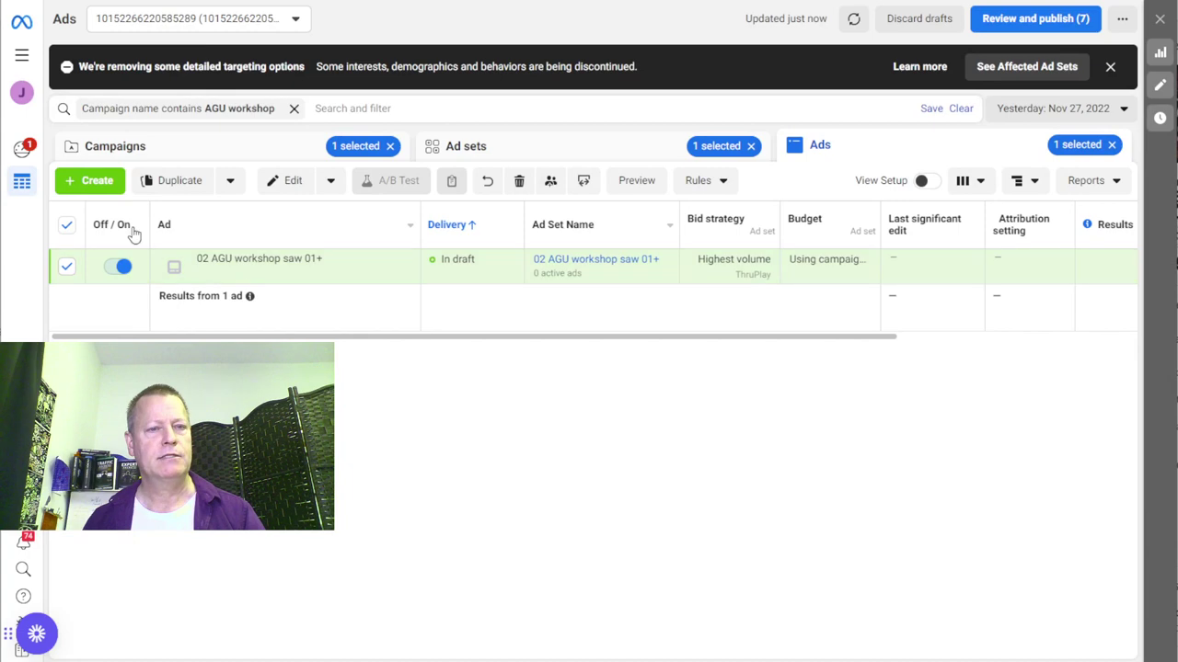
left_click(519, 181)
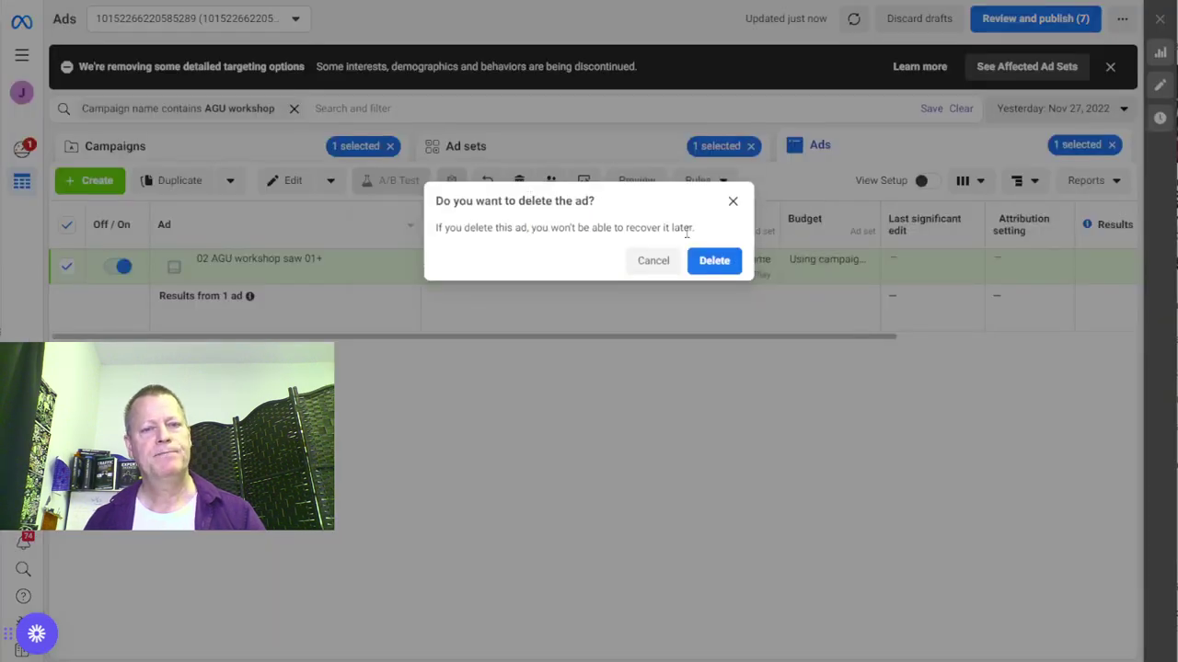
left_click(713, 262)
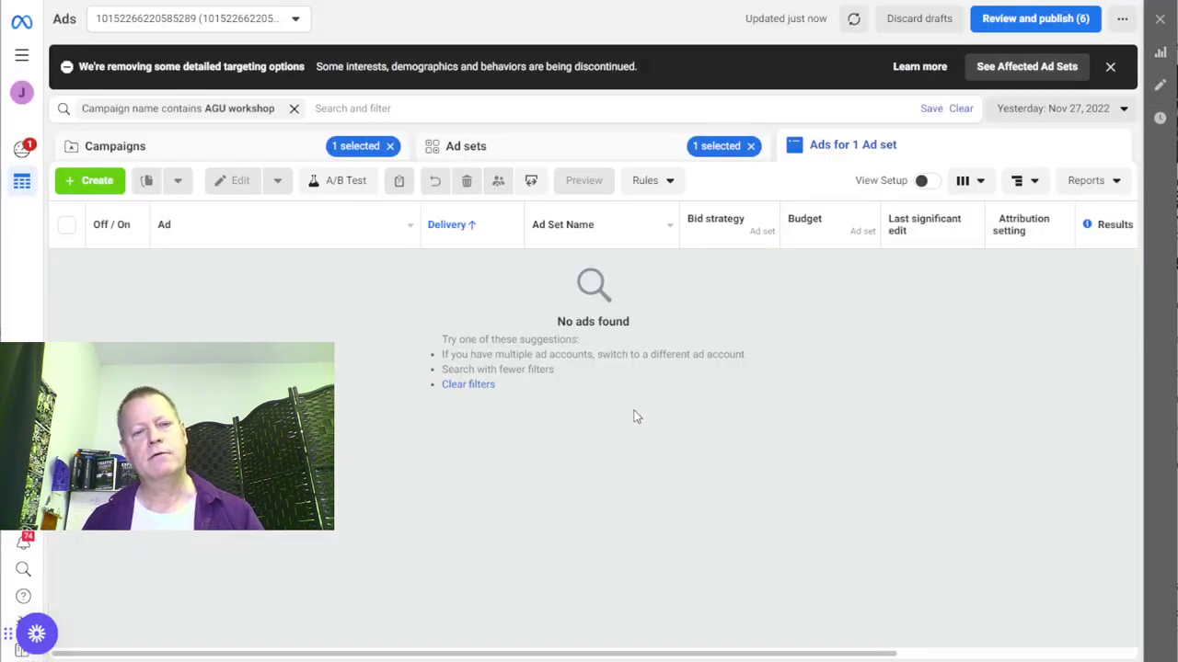
Step: Clear the campaign selection and review the budgets and results of all AGU workshop campaigns
left_click(385, 145)
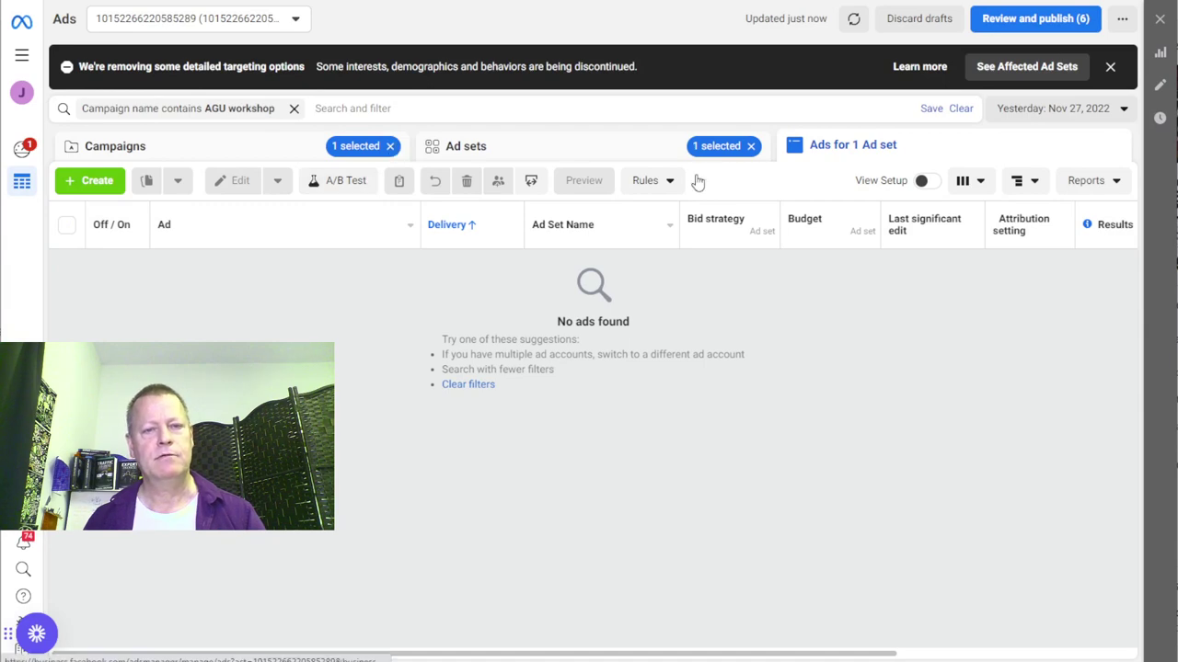
left_click(395, 149)
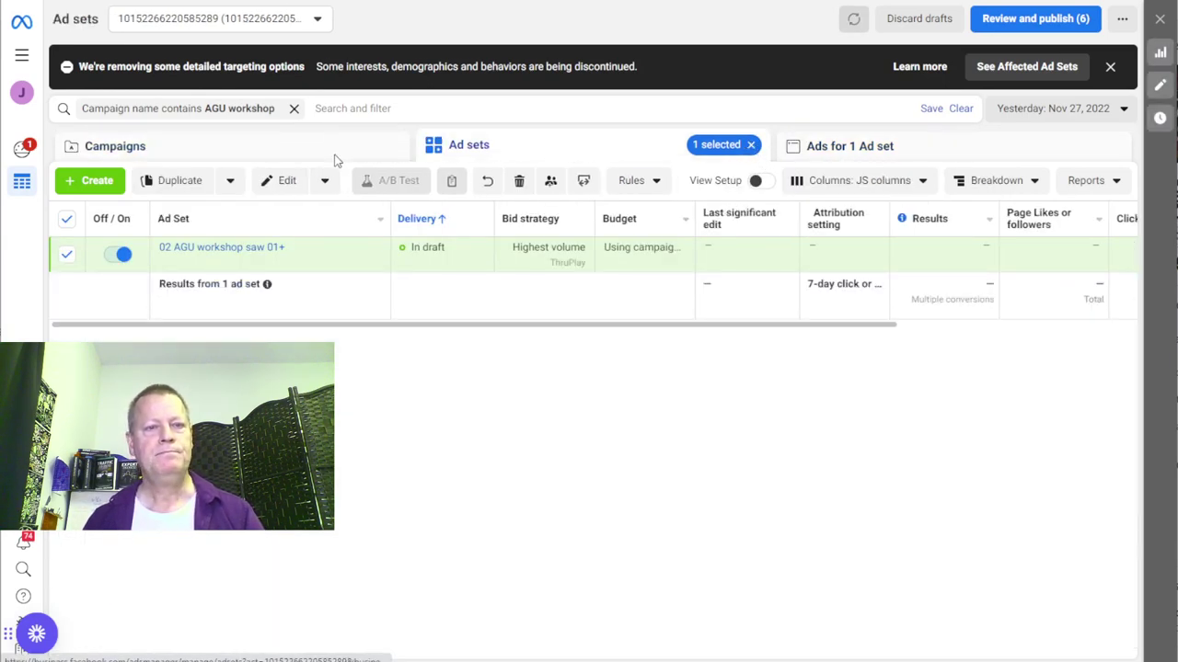
left_click(308, 150)
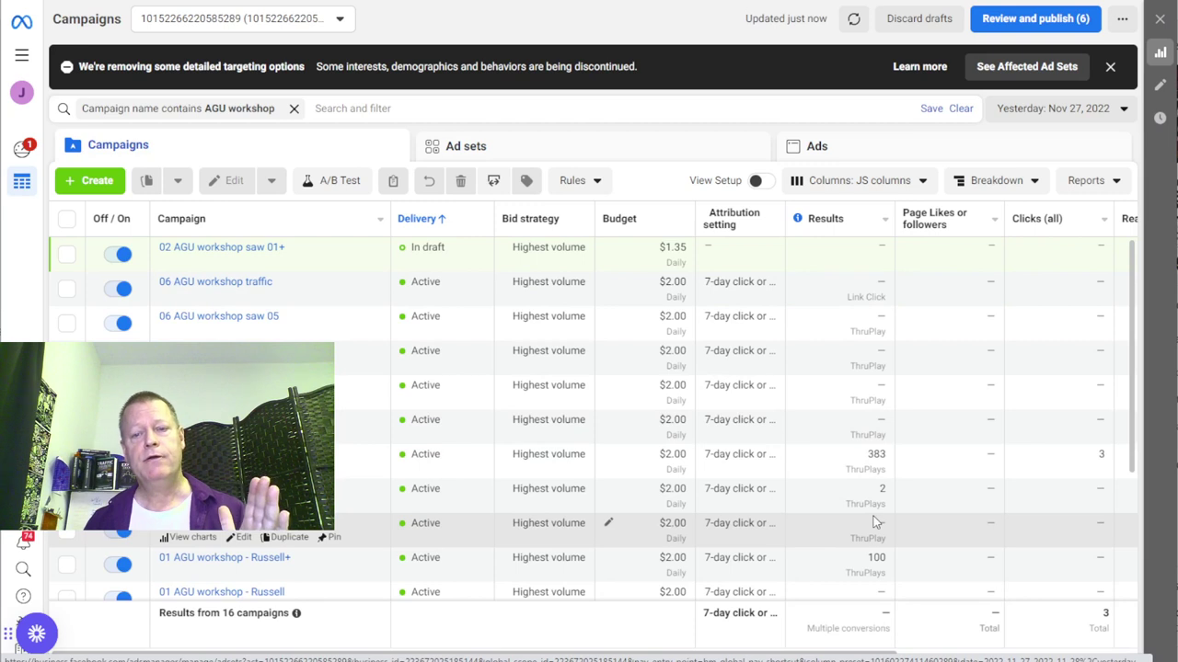
scroll(864, 552, "down", 3)
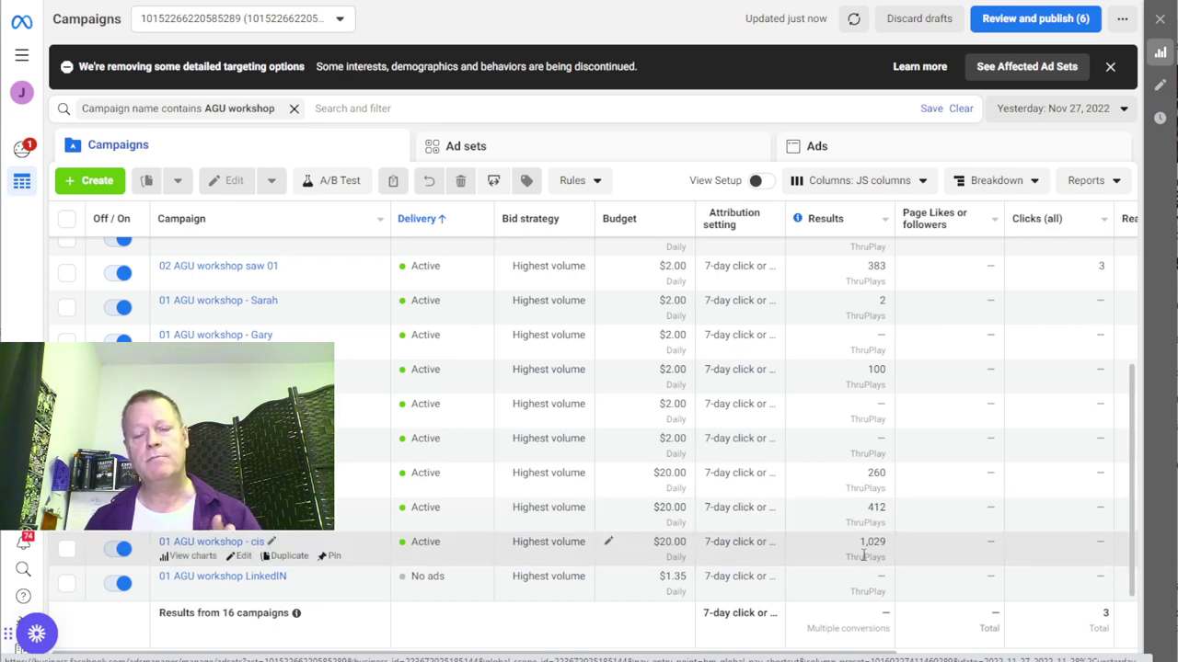
scroll(862, 555, "up", 3)
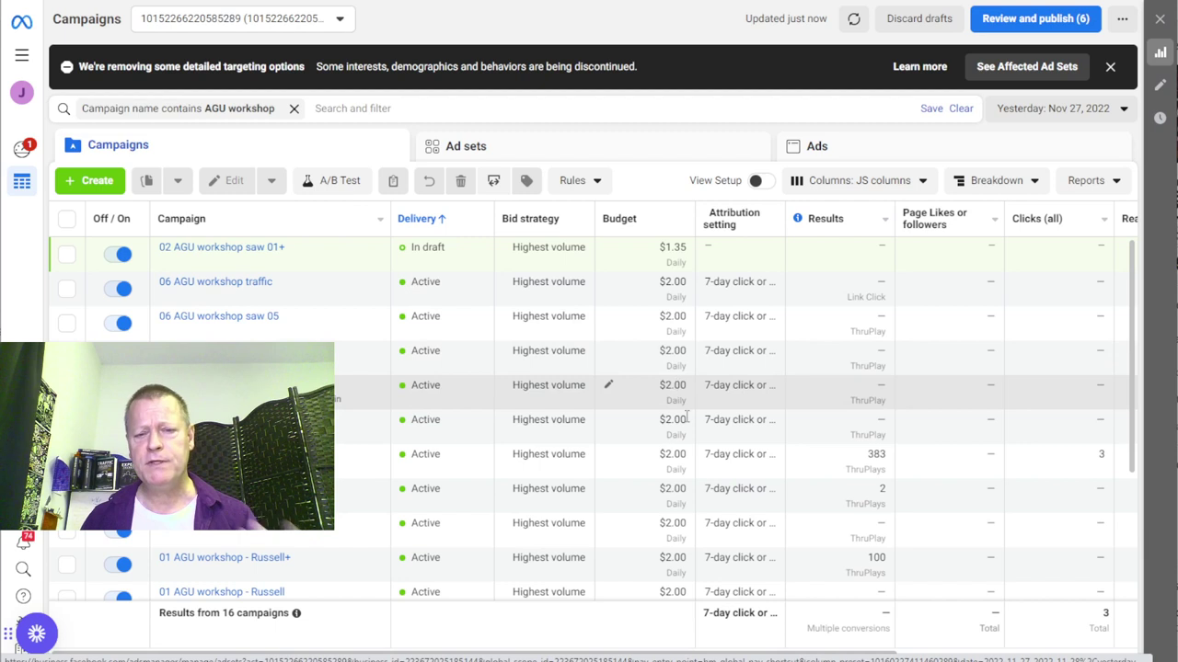
scroll(724, 465, "down", 3)
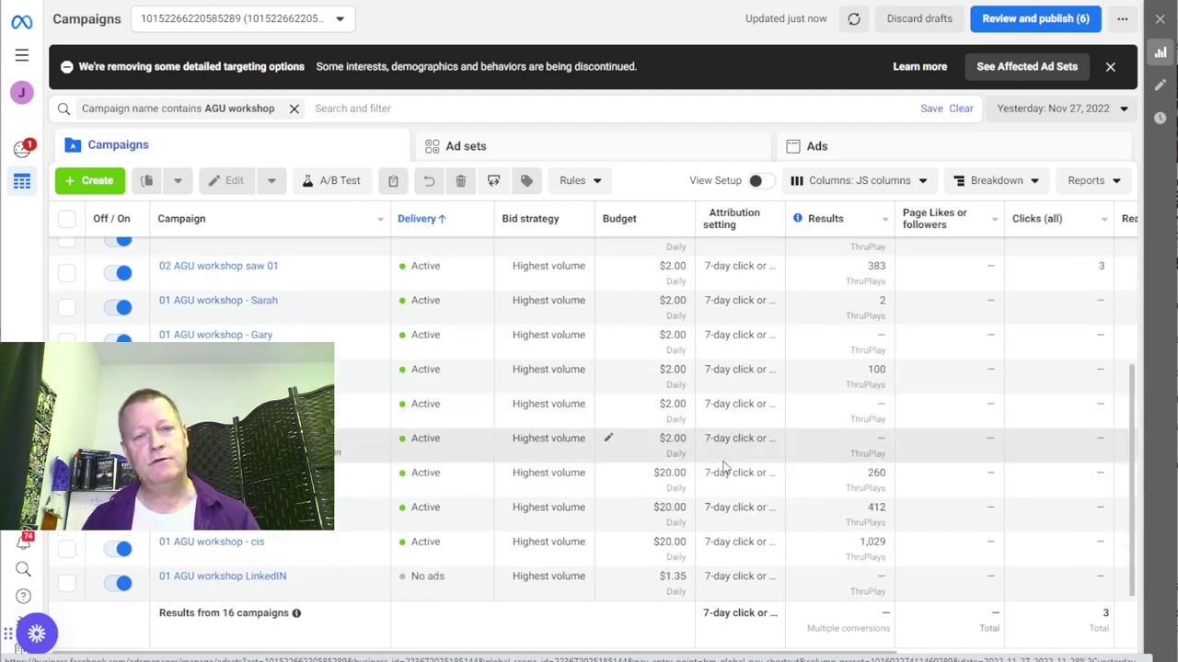